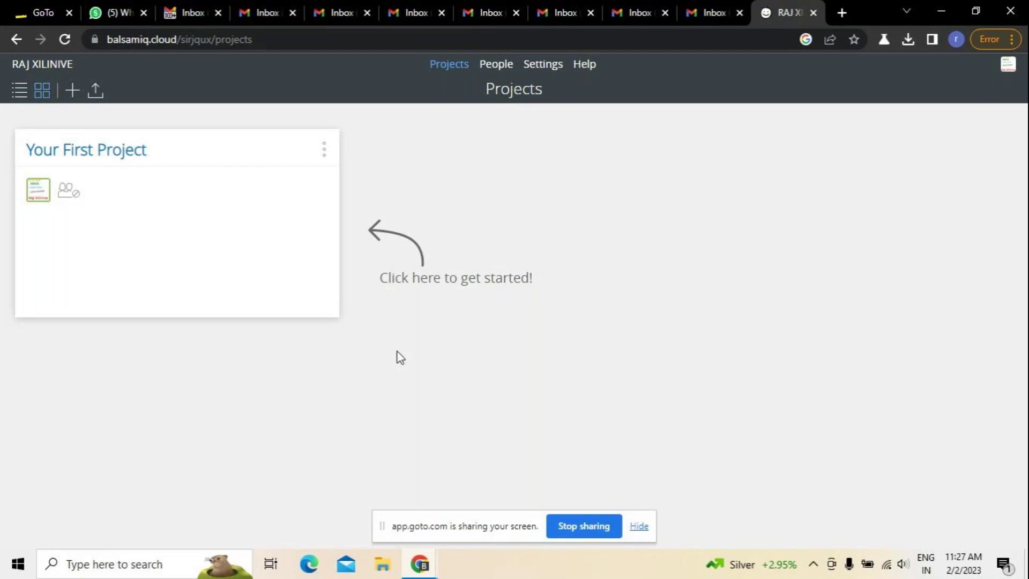
pyautogui.moveTo(419, 552)
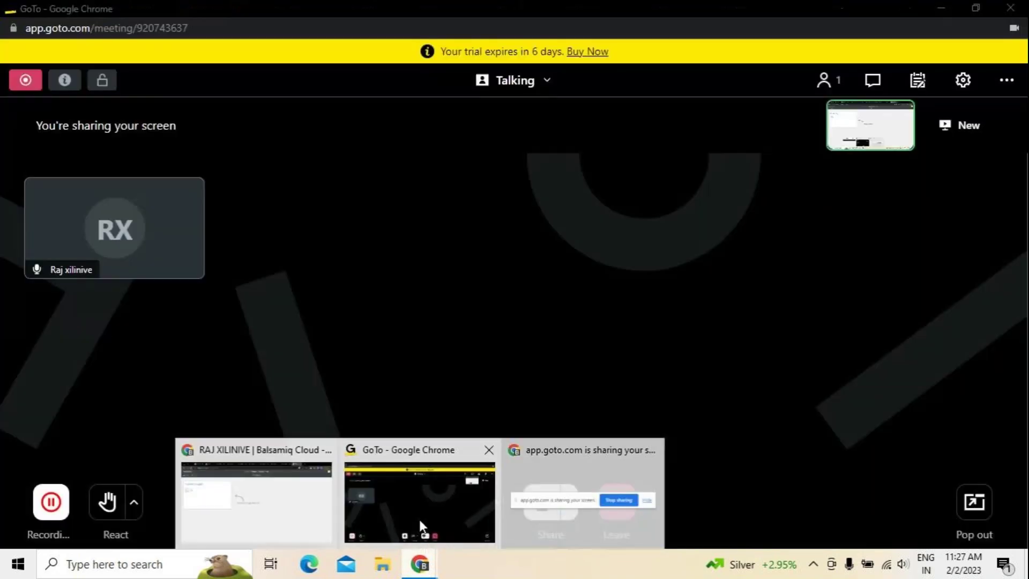
pyautogui.click(419, 519)
pyautogui.moveTo(419, 563)
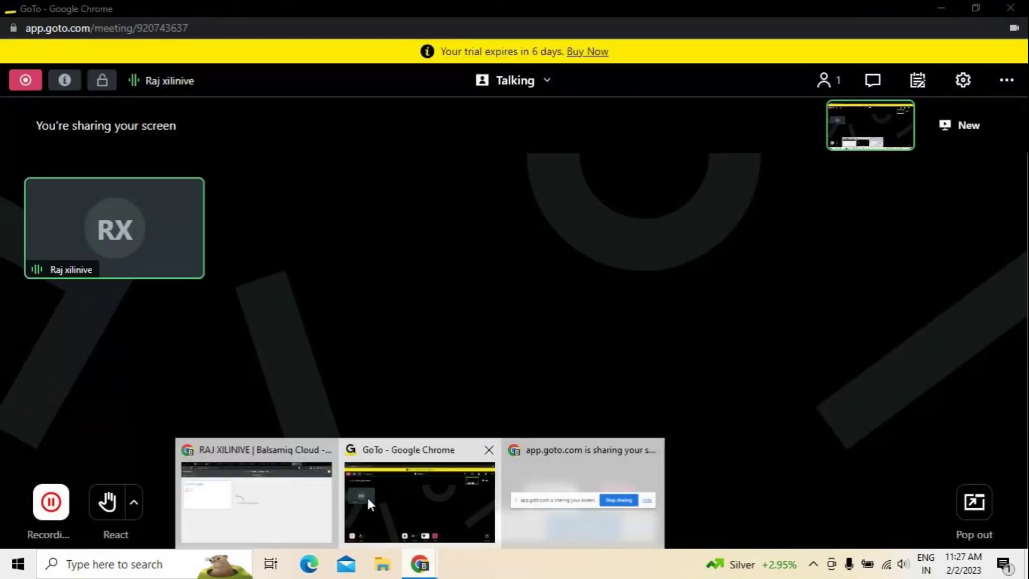
pyautogui.click(322, 497)
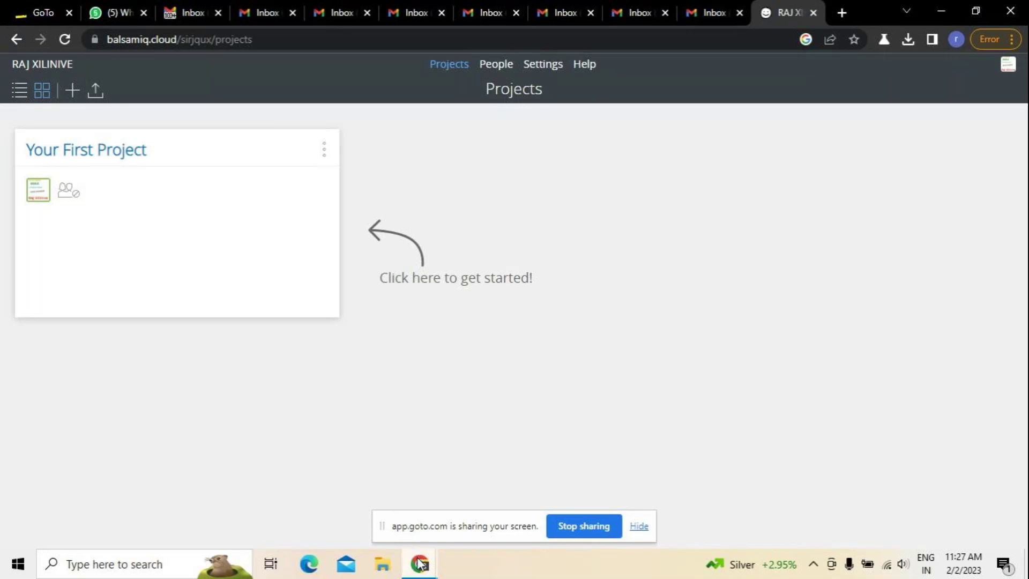
pyautogui.moveTo(420, 562)
pyautogui.click(415, 502)
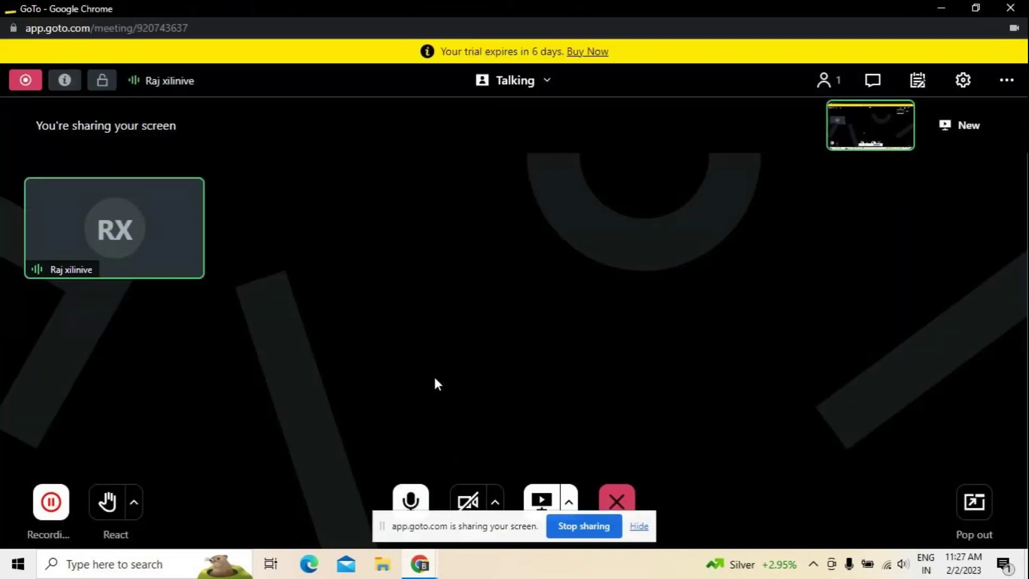
pyautogui.click(432, 567)
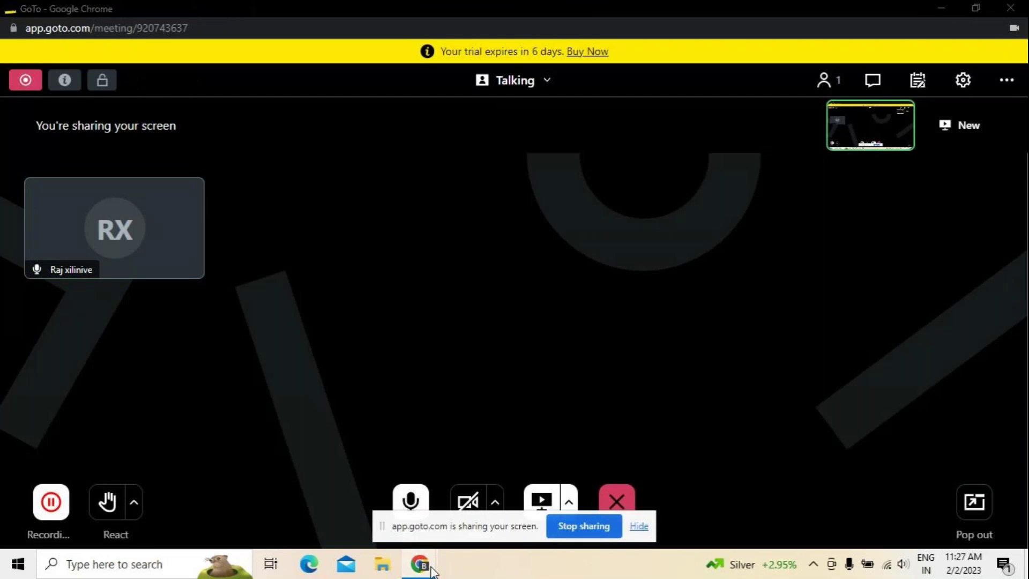
pyautogui.click(305, 467)
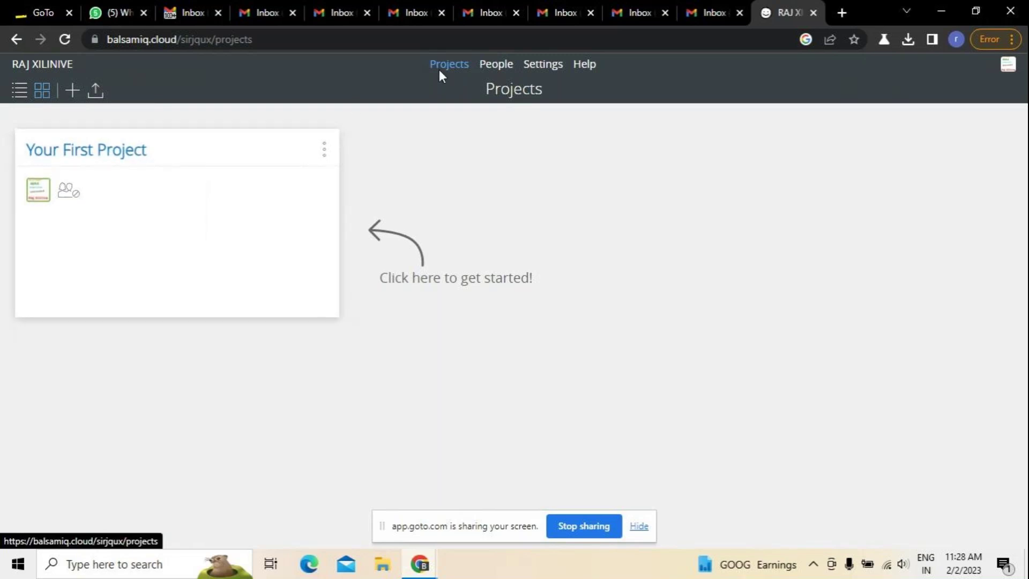
# Review the space's People page and look through Space Settings, from space owners to Dropbox backups and billing information.
pyautogui.click(492, 71)
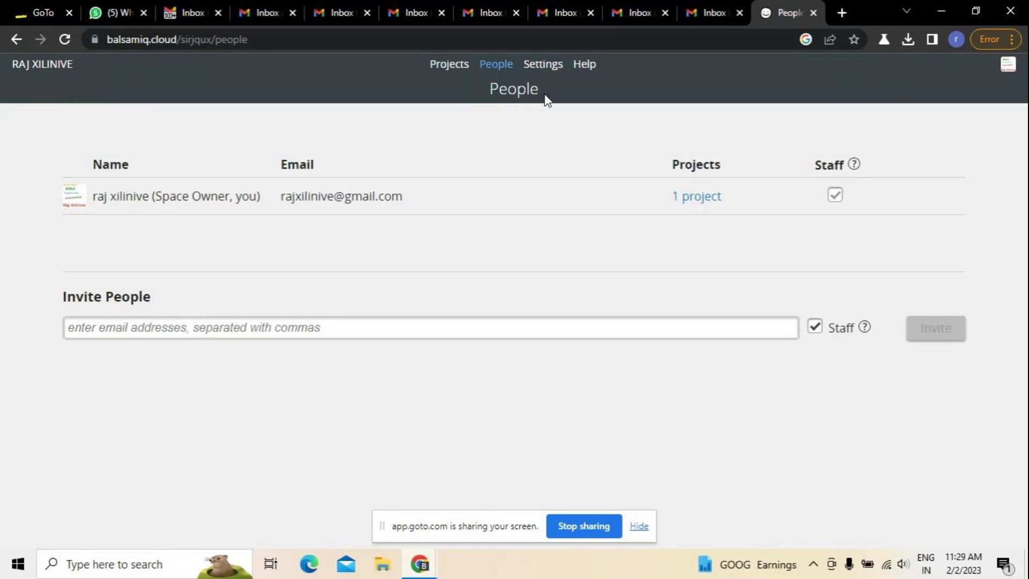
pyautogui.click(534, 67)
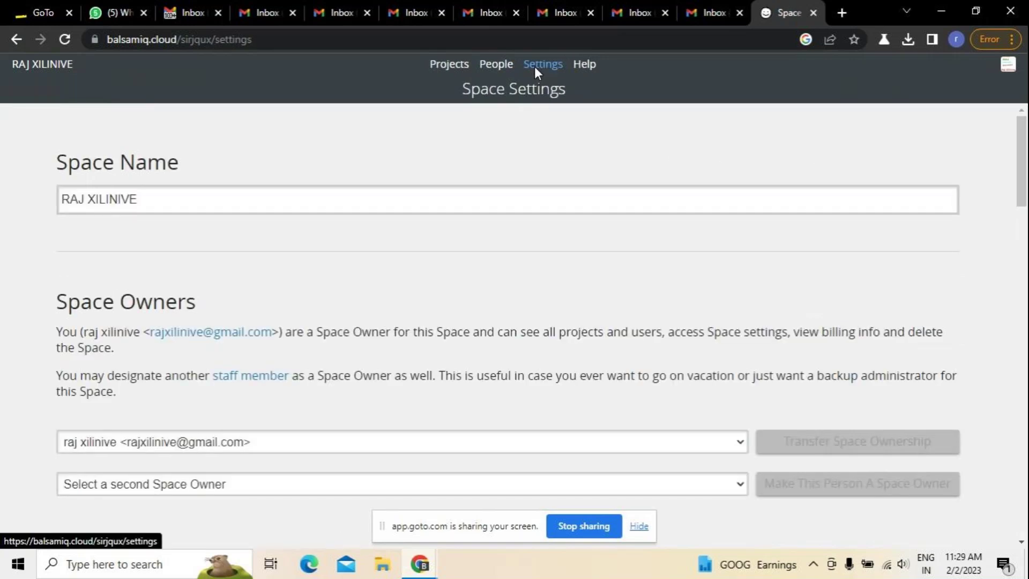
pyautogui.scroll(-3, 292, 429)
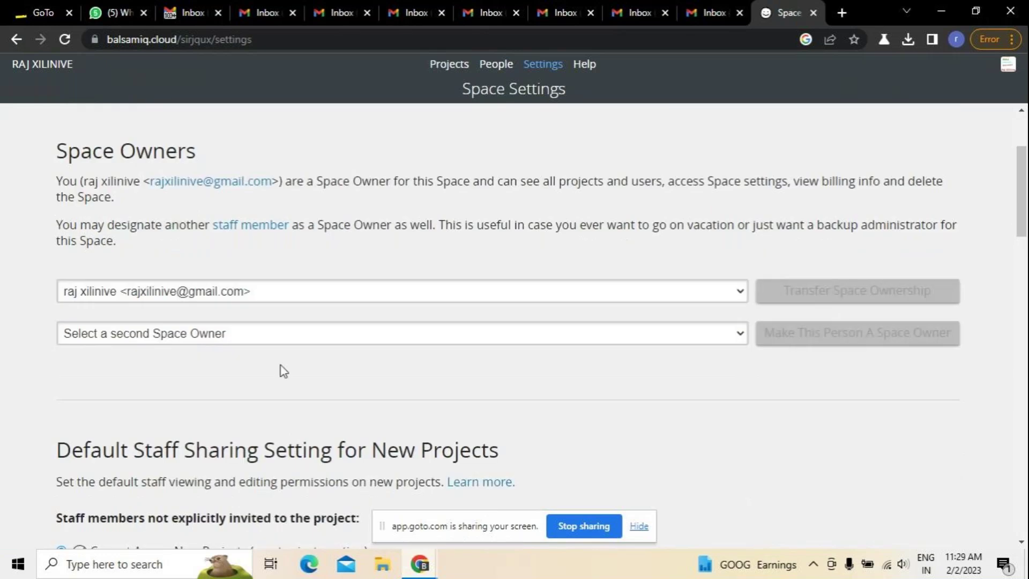
pyautogui.scroll(-7, 283, 371)
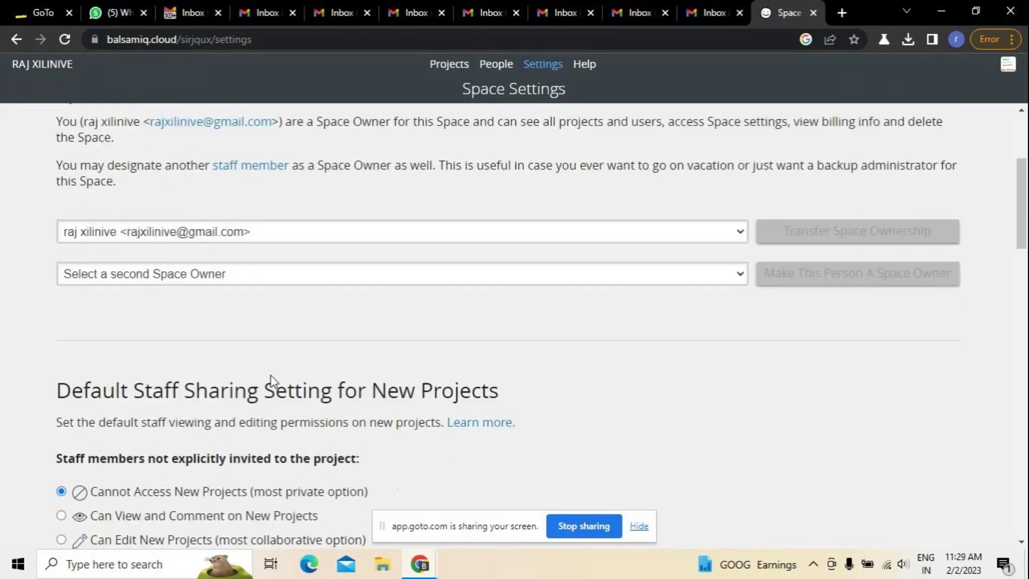
pyautogui.scroll(-3, 273, 380)
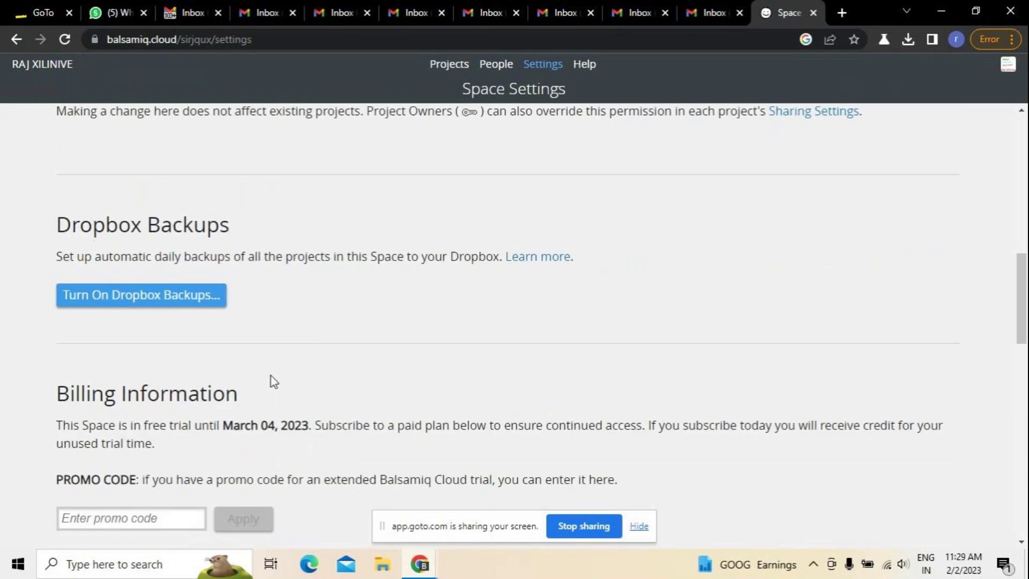
pyautogui.scroll(8, 274, 382)
pyautogui.scroll(5, 273, 381)
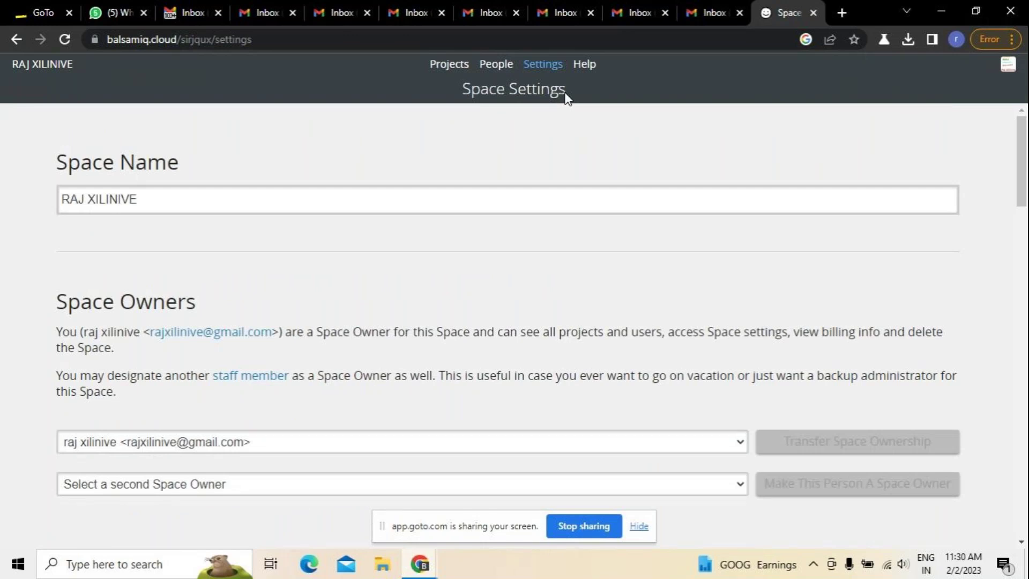
# Return to the projects overview, keep it in grid view, and create a new project.
pyautogui.click(446, 69)
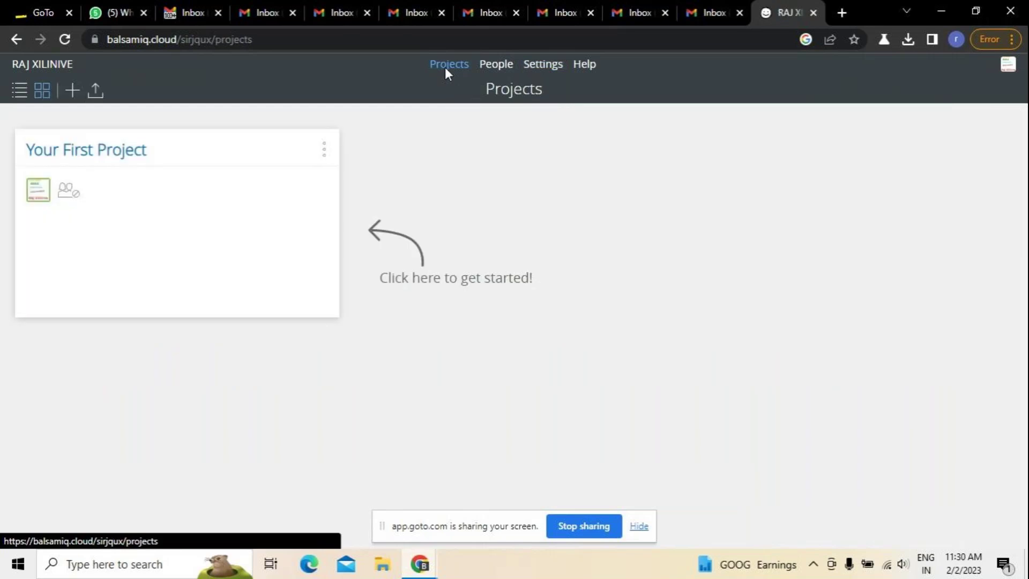
pyautogui.click(15, 89)
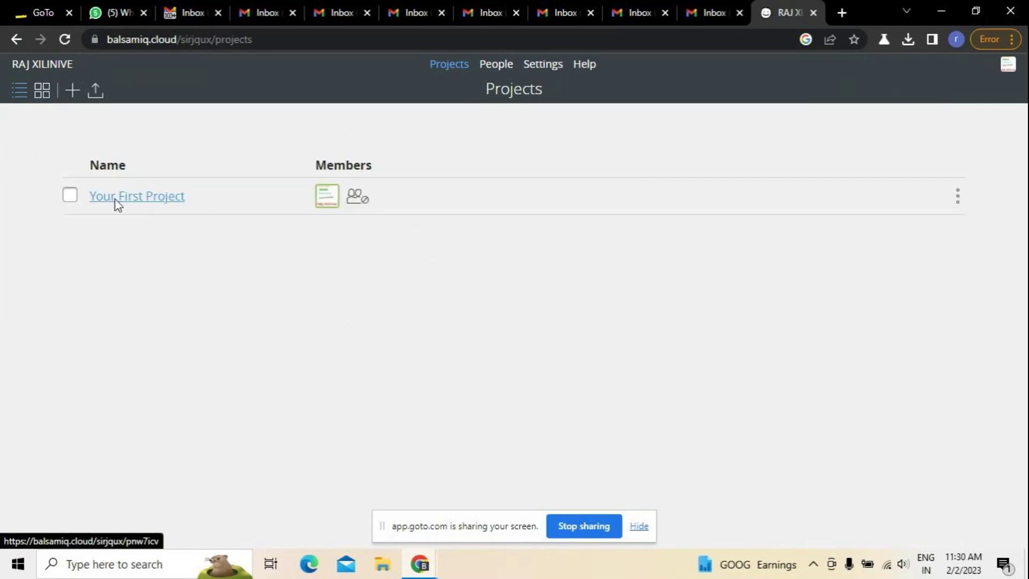
pyautogui.click(43, 92)
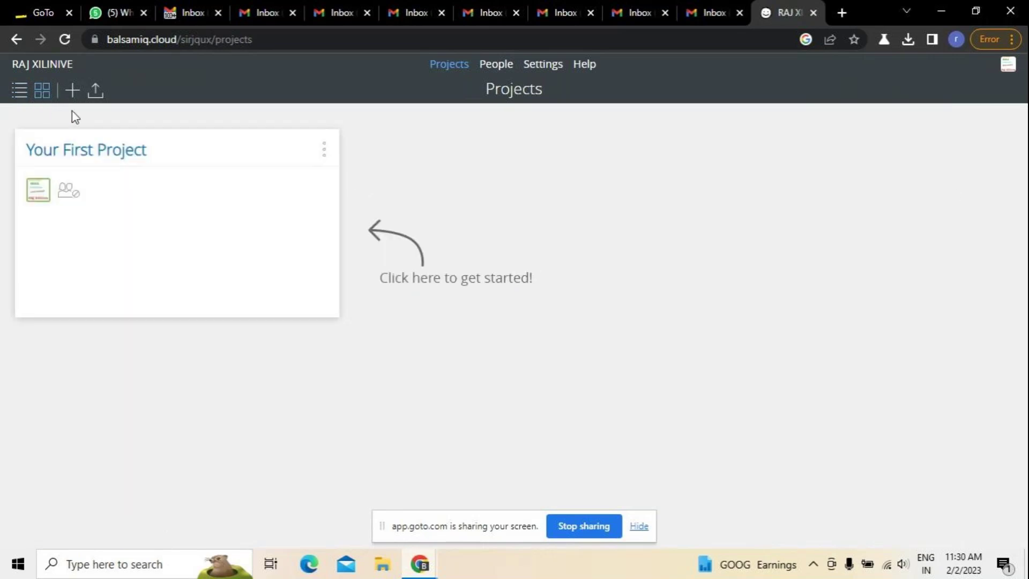
pyautogui.click(77, 92)
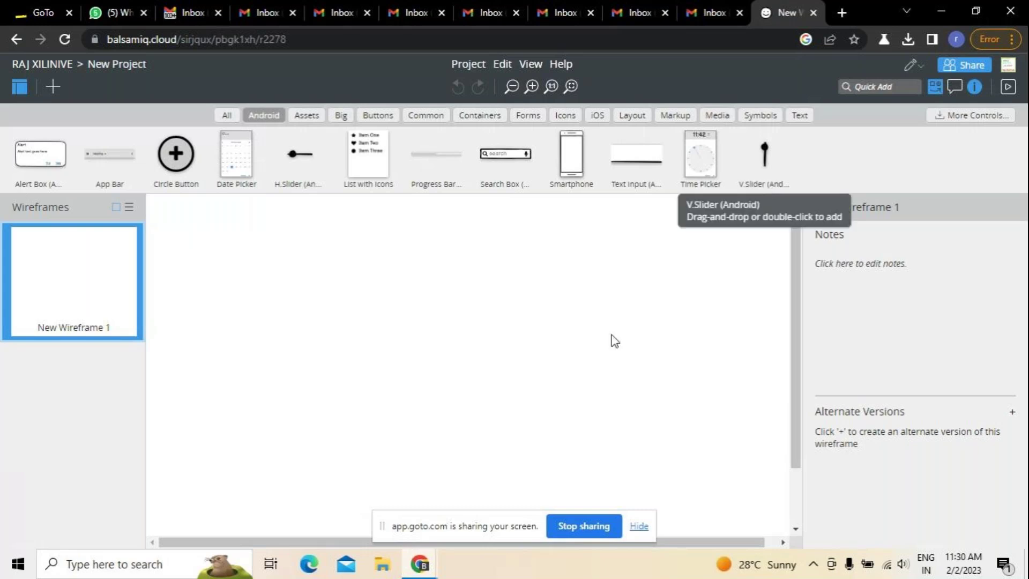
# Examine the UI control library by category, including Android, Assets, Buttons, Containers, Forms, Icons, Layout and Media, and end with all controls listed.
pyautogui.click(227, 116)
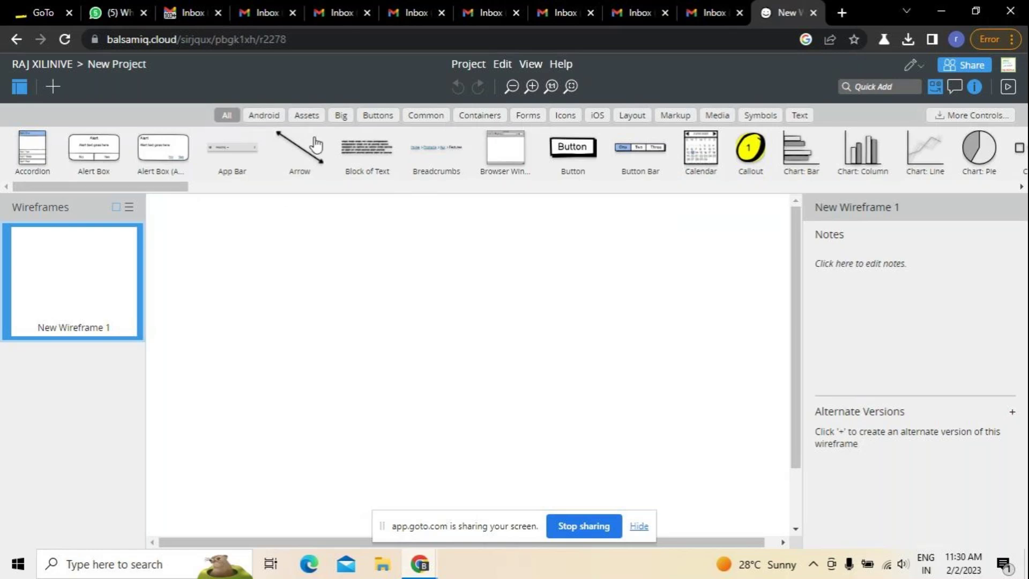
pyautogui.click(260, 114)
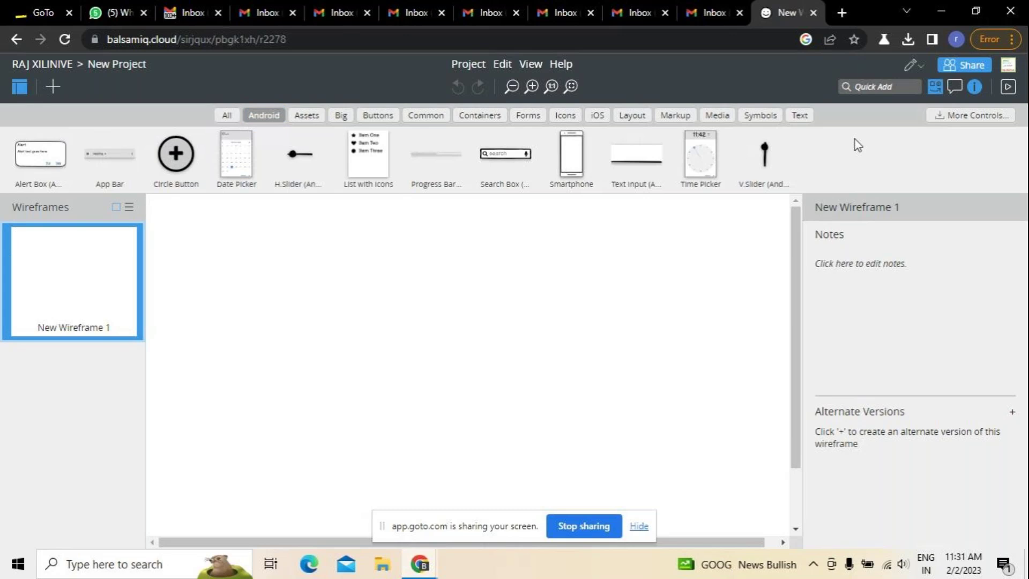
pyautogui.click(300, 117)
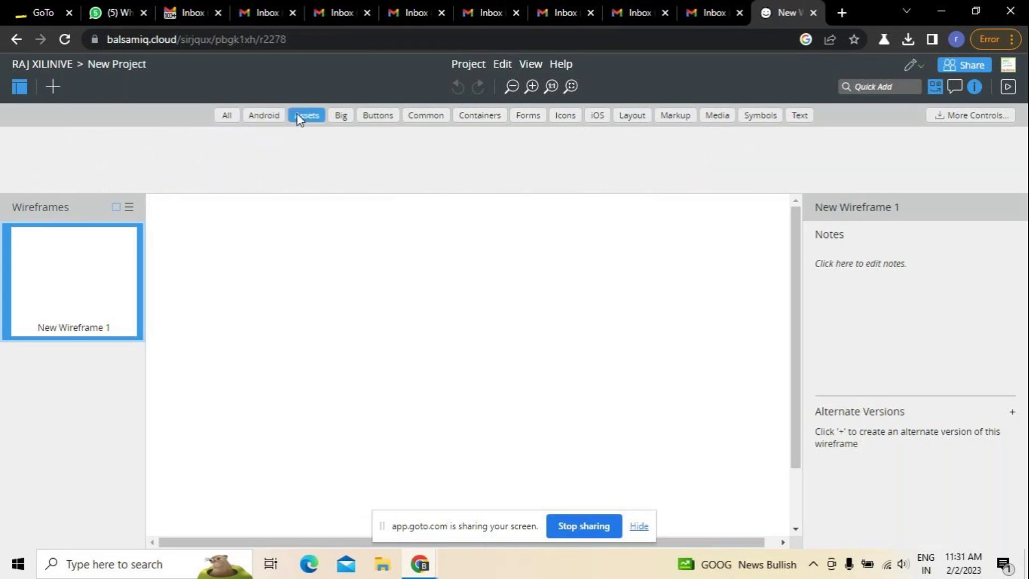
pyautogui.click(369, 115)
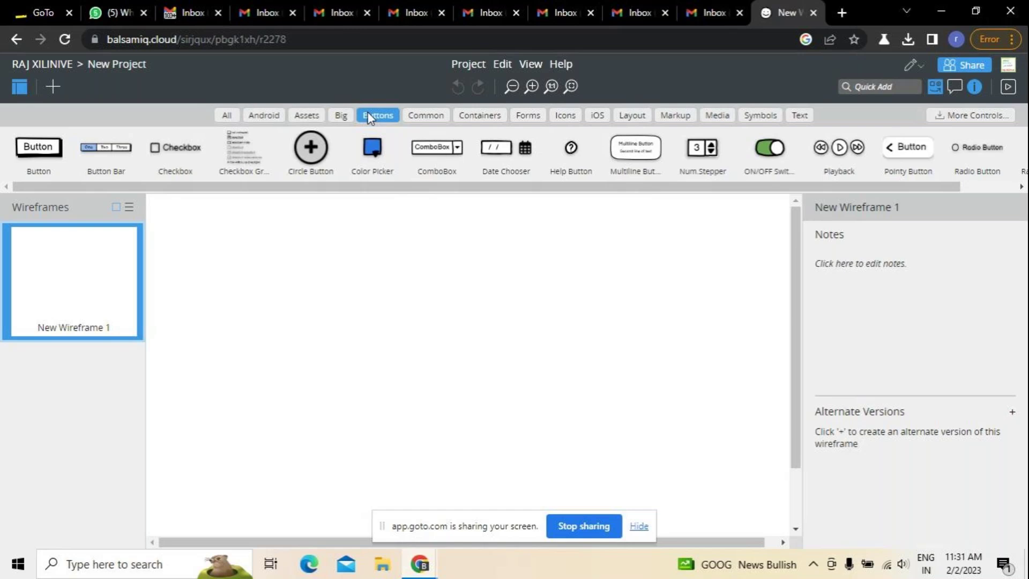
pyautogui.click(487, 122)
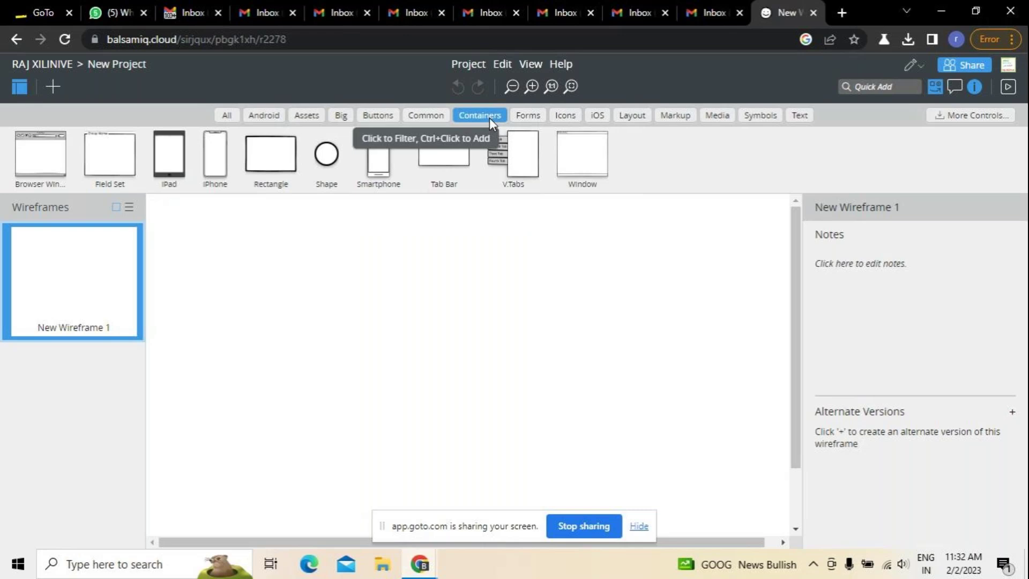
pyautogui.click(527, 115)
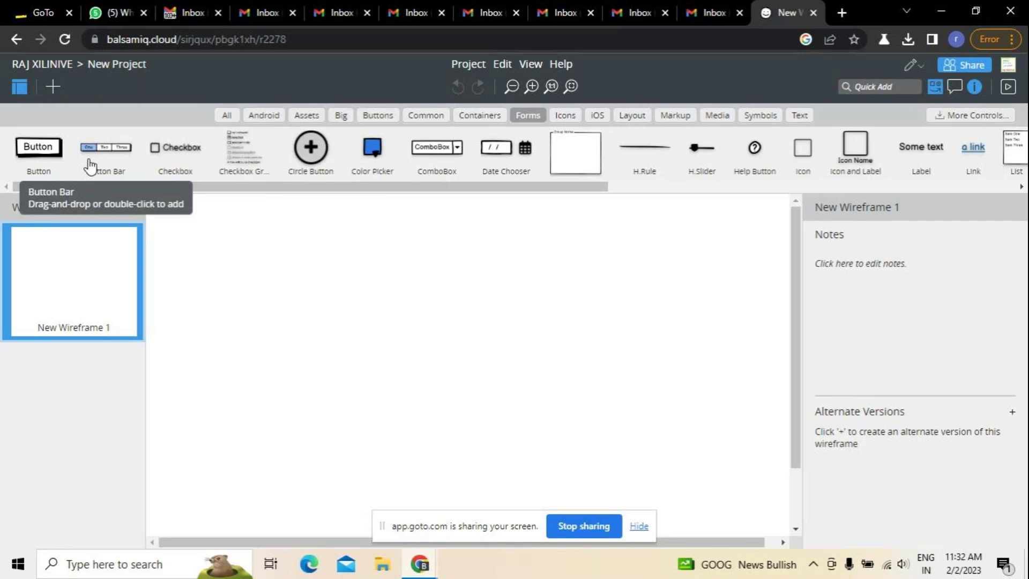
pyautogui.click(575, 114)
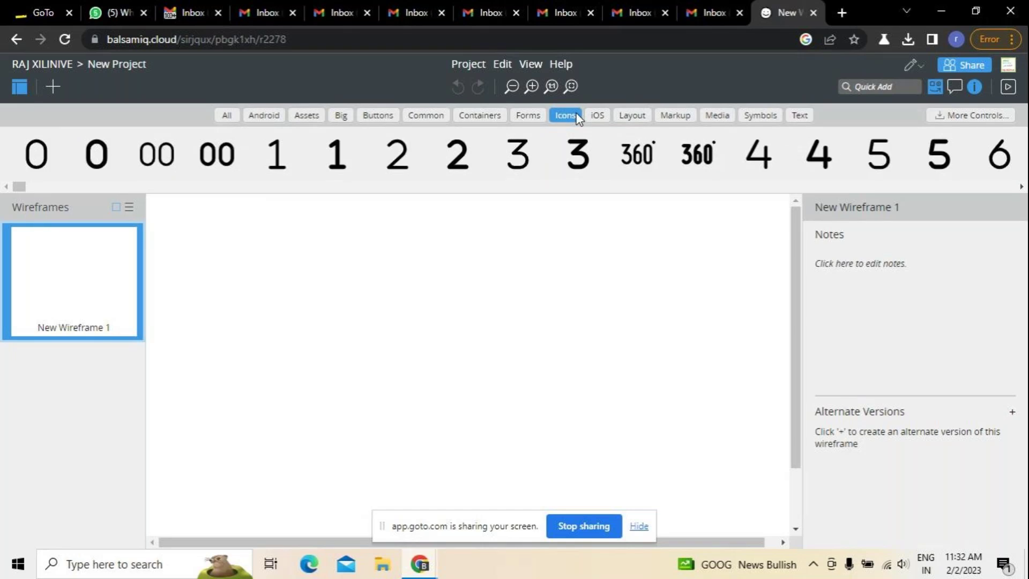
pyautogui.click(627, 120)
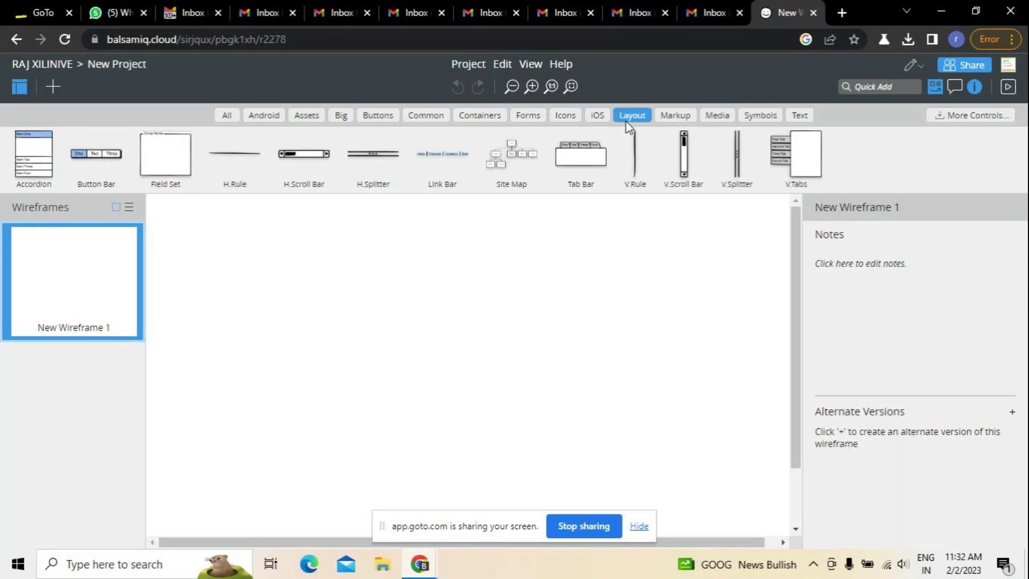
pyautogui.click(733, 122)
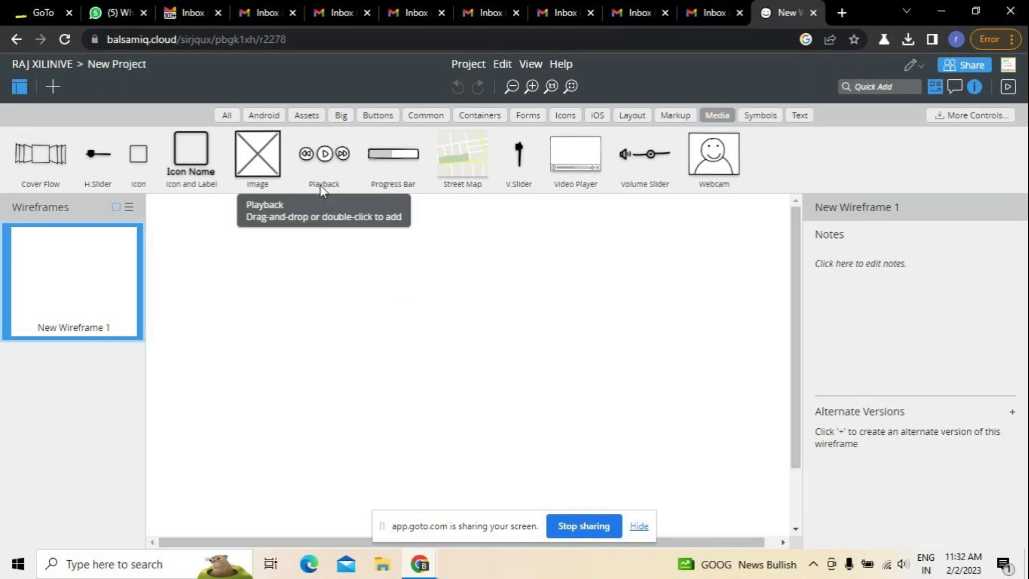
pyautogui.click(224, 116)
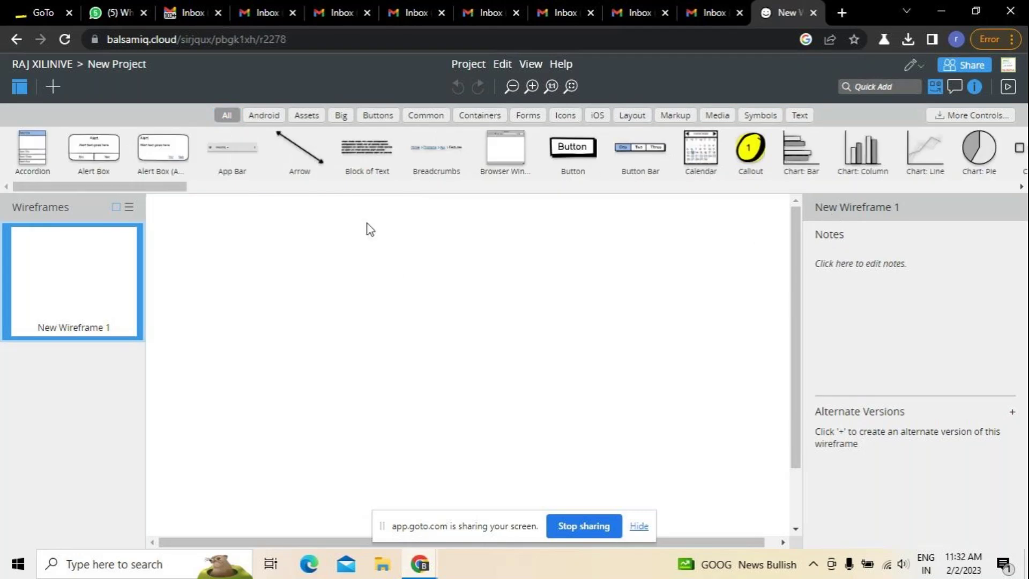
# Add a second wireframe to the project and reopen New Wireframe 1 with the wireframes list hidden.
pyautogui.click(53, 86)
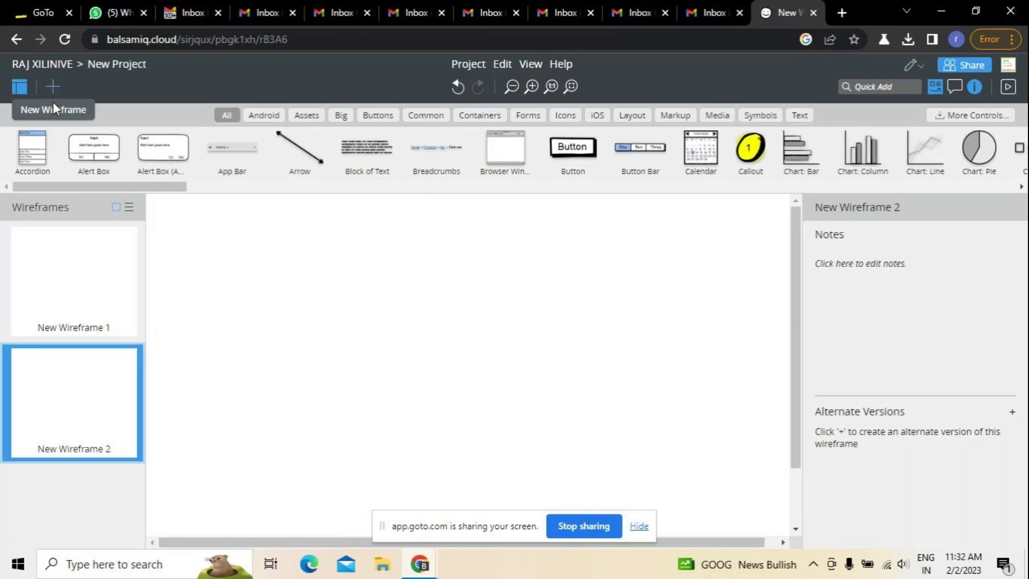
pyautogui.click(60, 239)
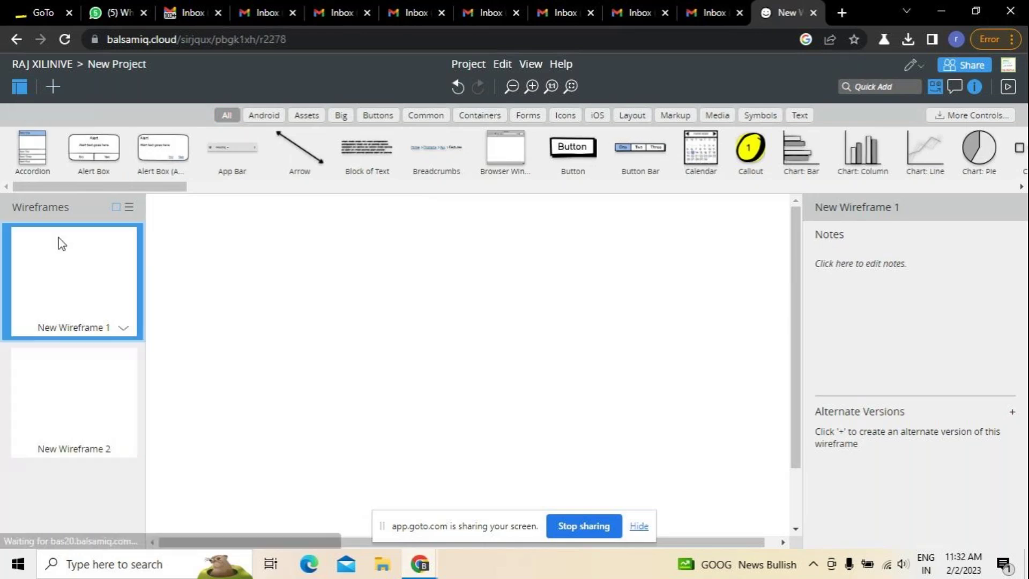
pyautogui.click(21, 90)
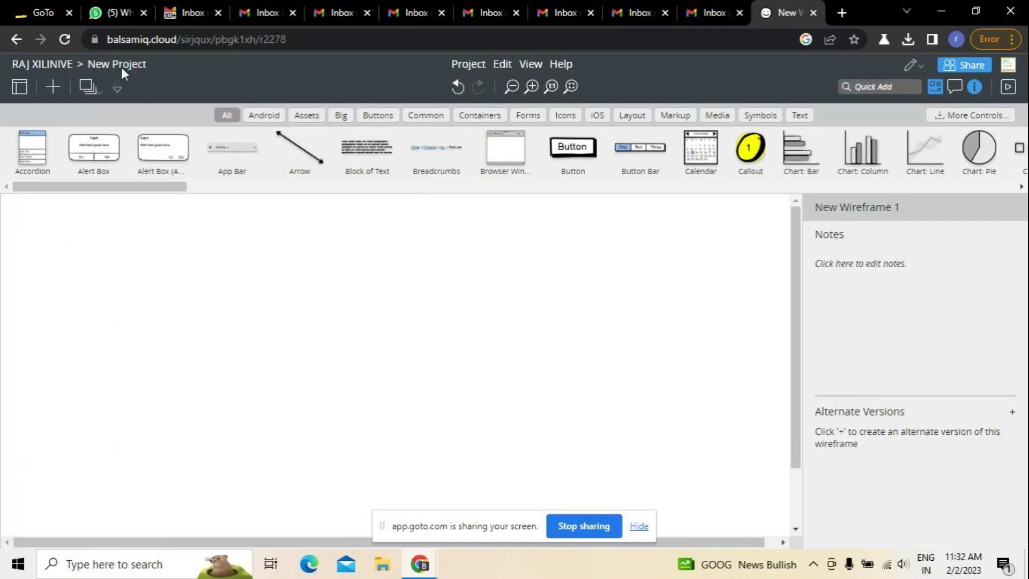
pyautogui.click(121, 87)
# Go back to the projects overview and open Your First Project, dismissing the screen-sharing notice.
pyautogui.click(15, 41)
pyautogui.click(15, 41)
pyautogui.click(15, 41)
pyautogui.click(52, 89)
pyautogui.click(23, 43)
pyautogui.click(22, 43)
pyautogui.click(17, 44)
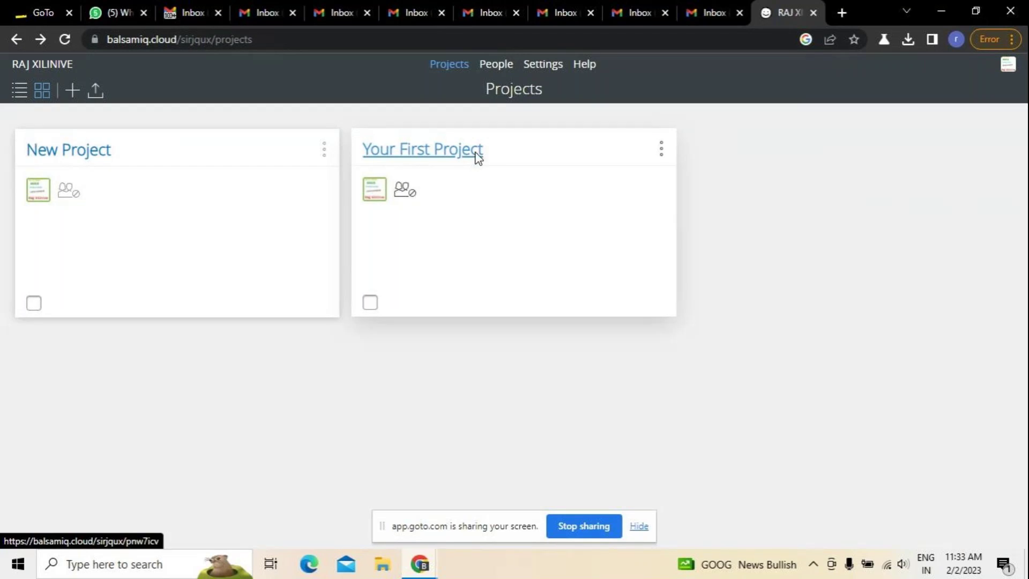
pyautogui.click(444, 154)
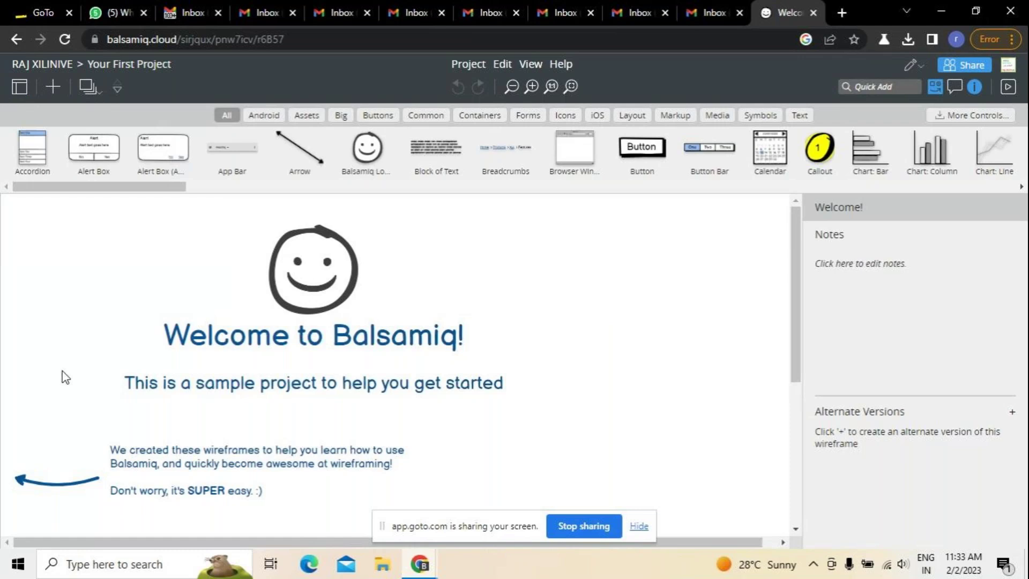
pyautogui.click(639, 526)
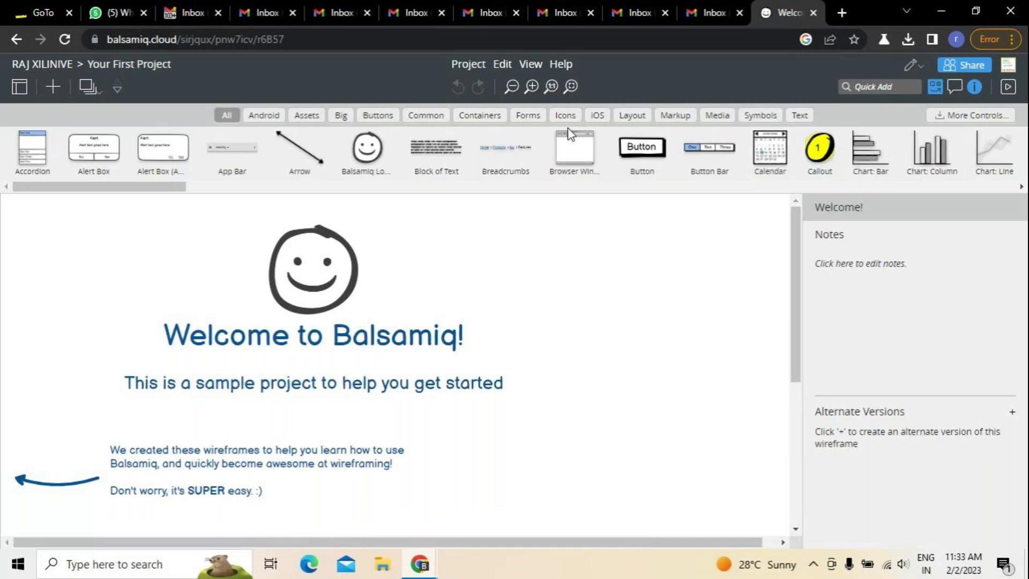
# Add a Field Set from the Forms controls to the right of the smiley logo on the Welcome! wireframe, keeping its default group name.
pyautogui.click(536, 115)
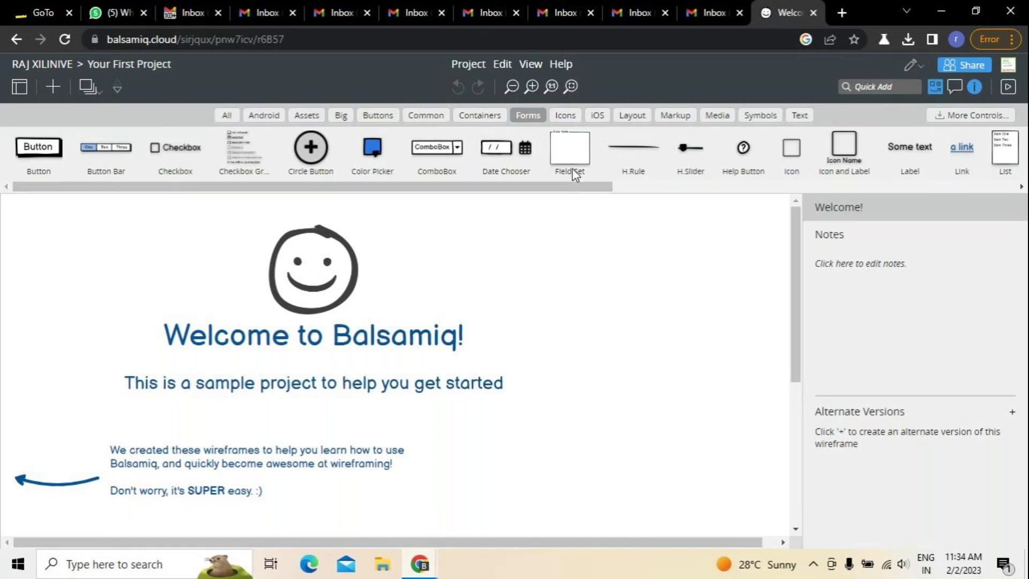
pyautogui.moveTo(566, 138); pyautogui.dragTo(522, 244)
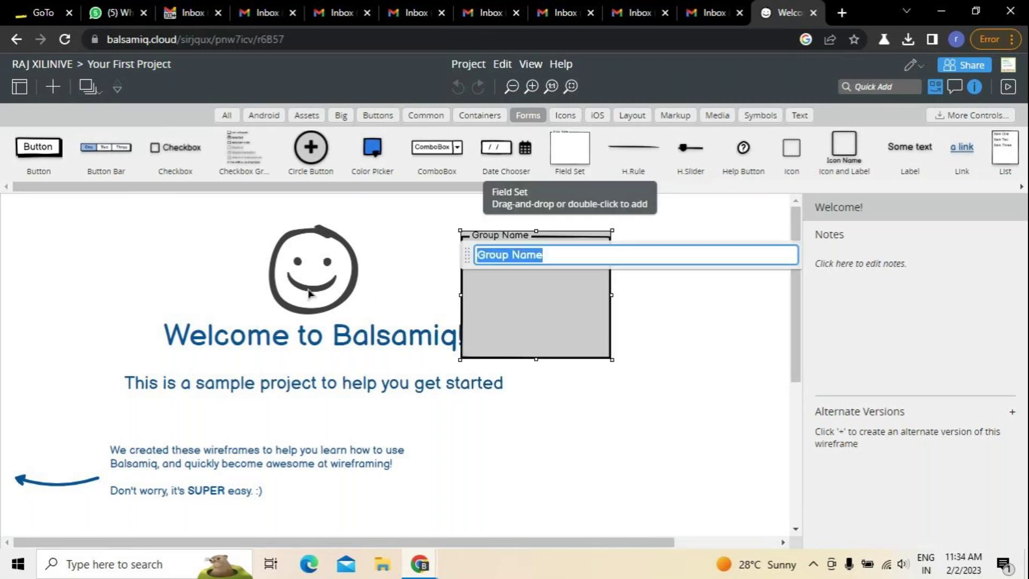
pyautogui.click(324, 315)
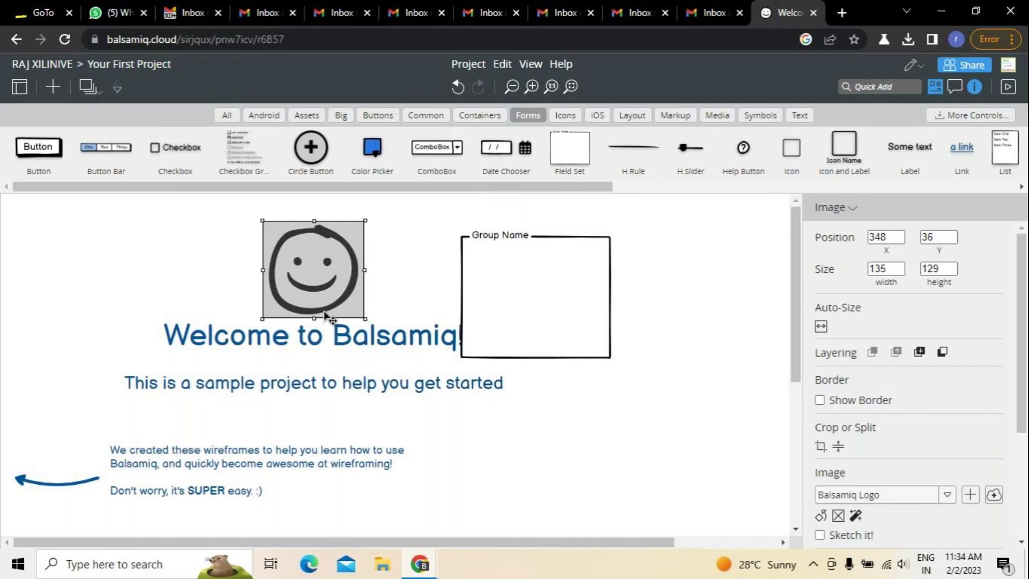
# Delete the smiley logo, the title, the subtitle, the intro text and the arrow from the Welcome! wireframe, leaving only the Field Set.
pyautogui.press('Delete')
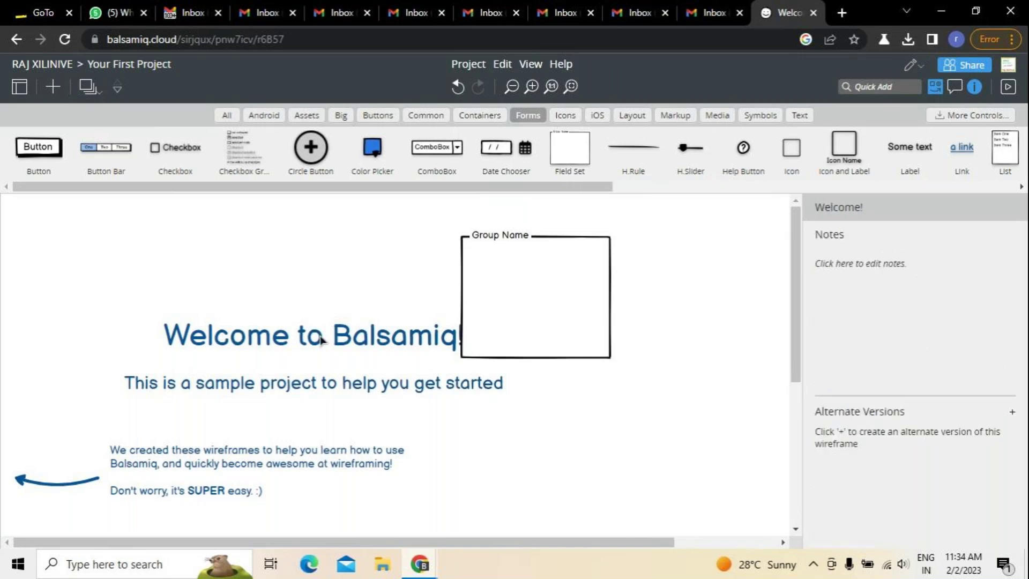
pyautogui.click(321, 339)
pyautogui.press('Delete')
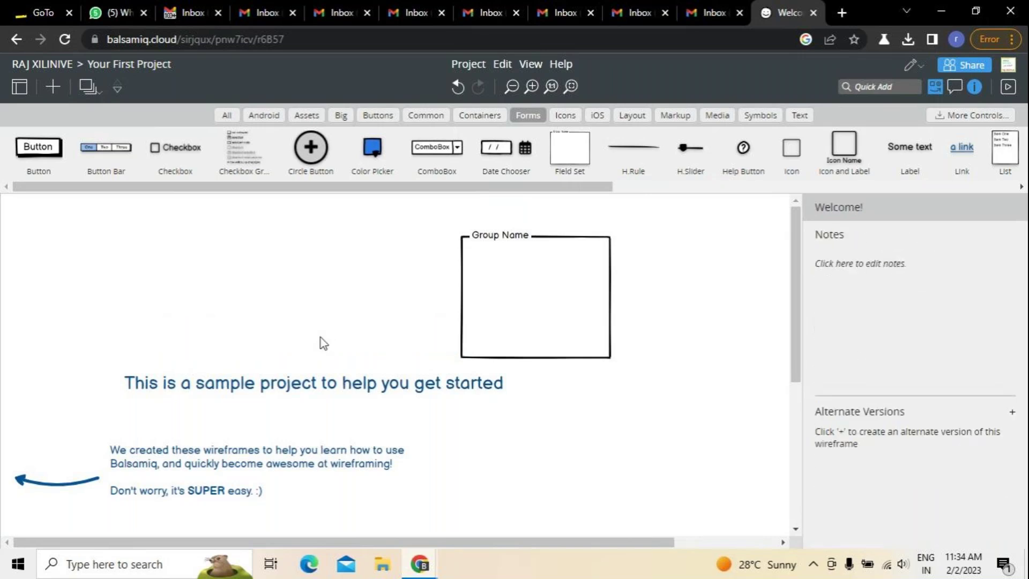
pyautogui.click(332, 390)
pyautogui.press('Delete')
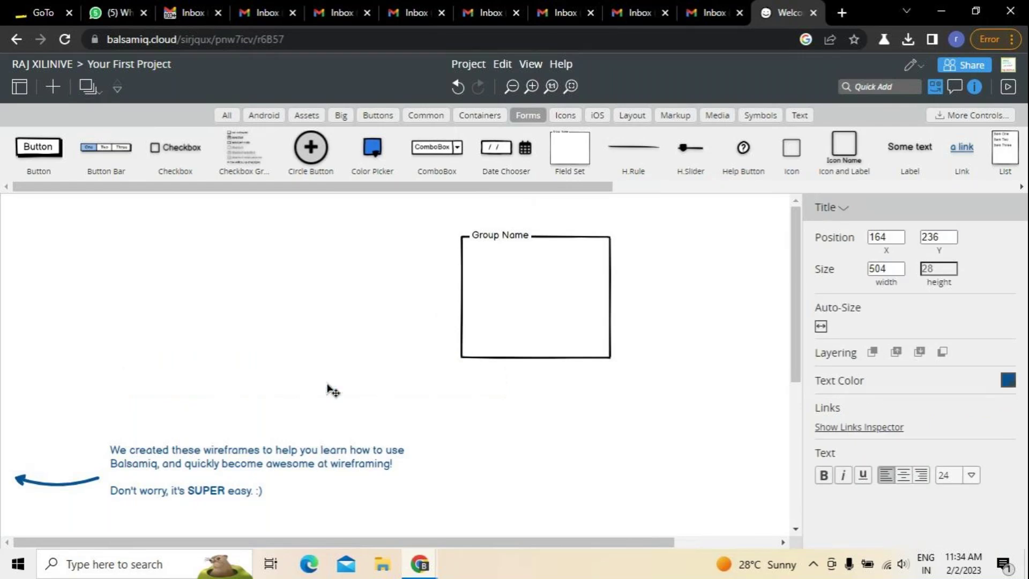
pyautogui.click(230, 473)
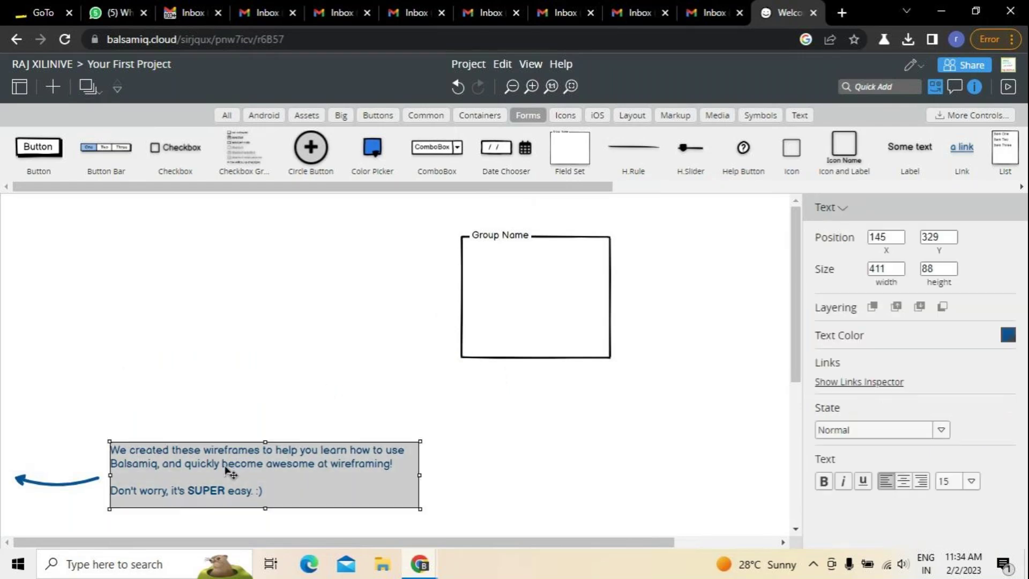
pyautogui.press('Delete')
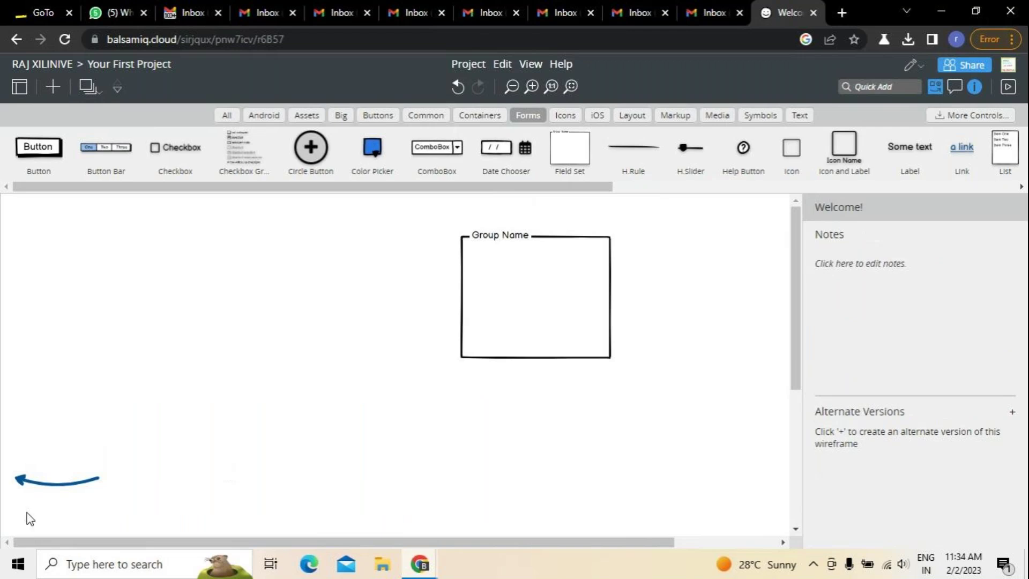
pyautogui.click(34, 484)
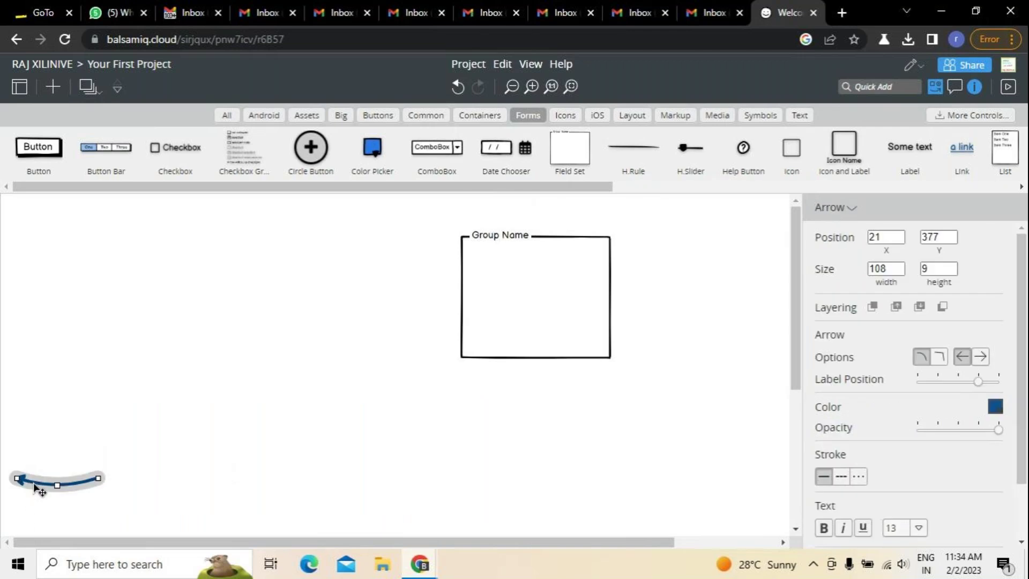
pyautogui.press('Delete')
# Move the Field Set to about X 376, Y 75 and widen it to about 424.
pyautogui.click(495, 318)
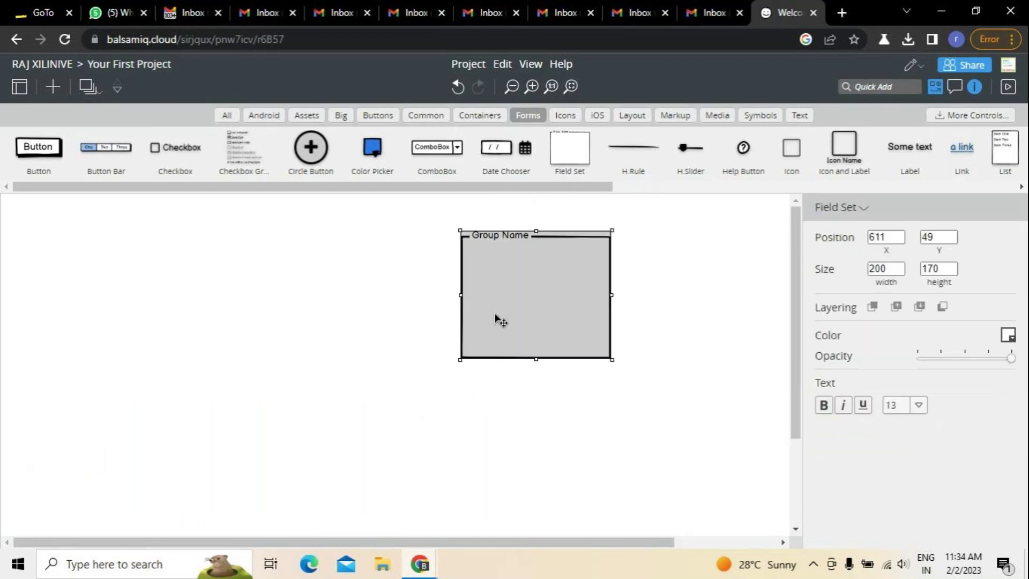
pyautogui.moveTo(479, 322); pyautogui.dragTo(287, 315)
pyautogui.moveTo(401, 358); pyautogui.dragTo(603, 471)
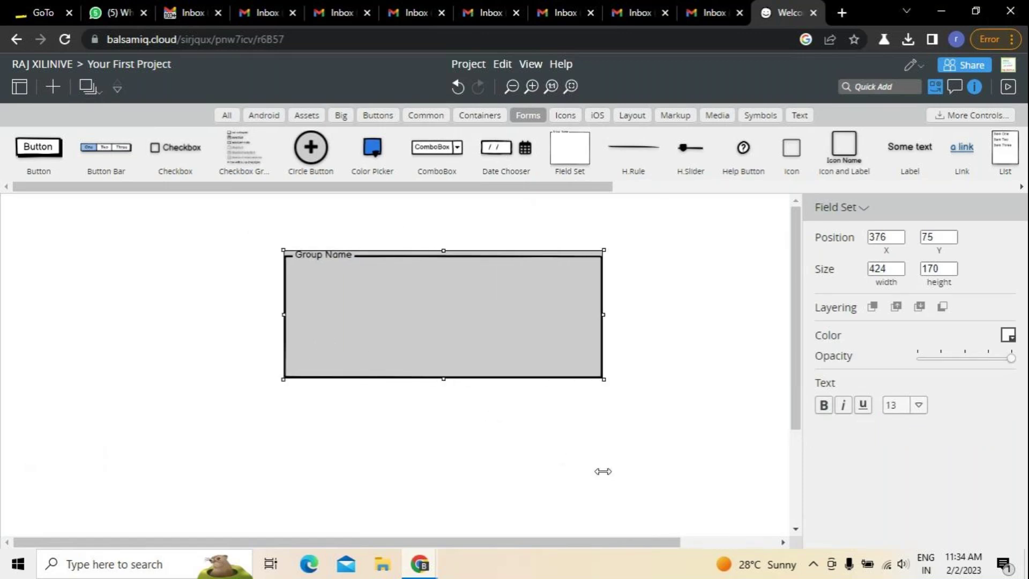
# Rename the Field Set's group as "banking application".
pyautogui.doubleClick(349, 256)
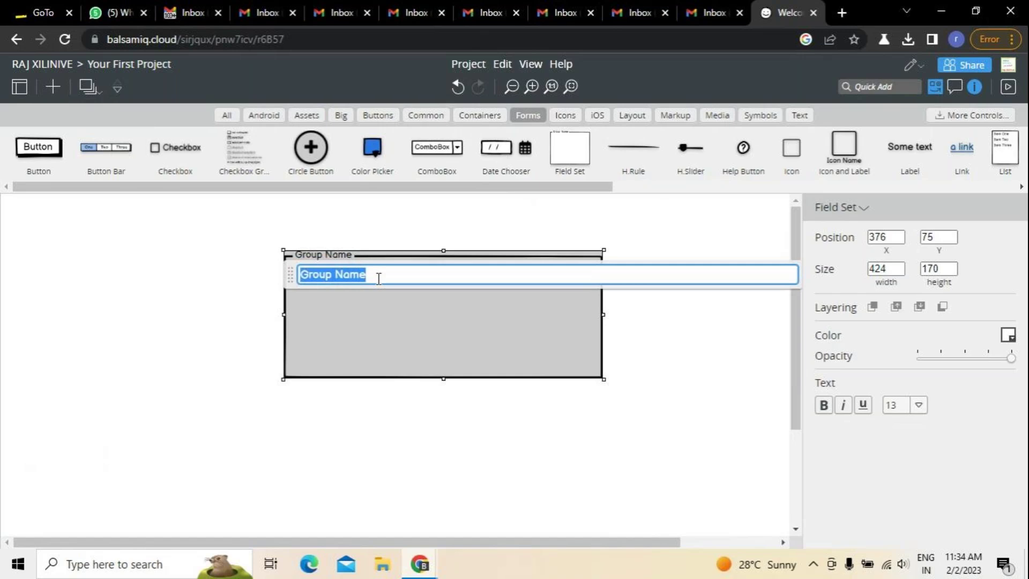
pyautogui.write('banking applica')
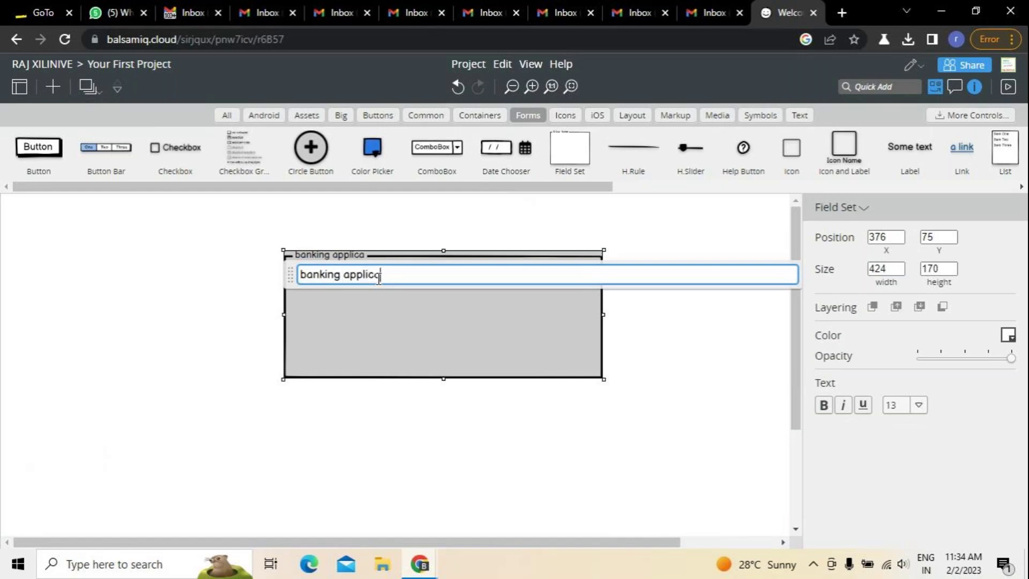
pyautogui.write('tion')
pyautogui.click(329, 406)
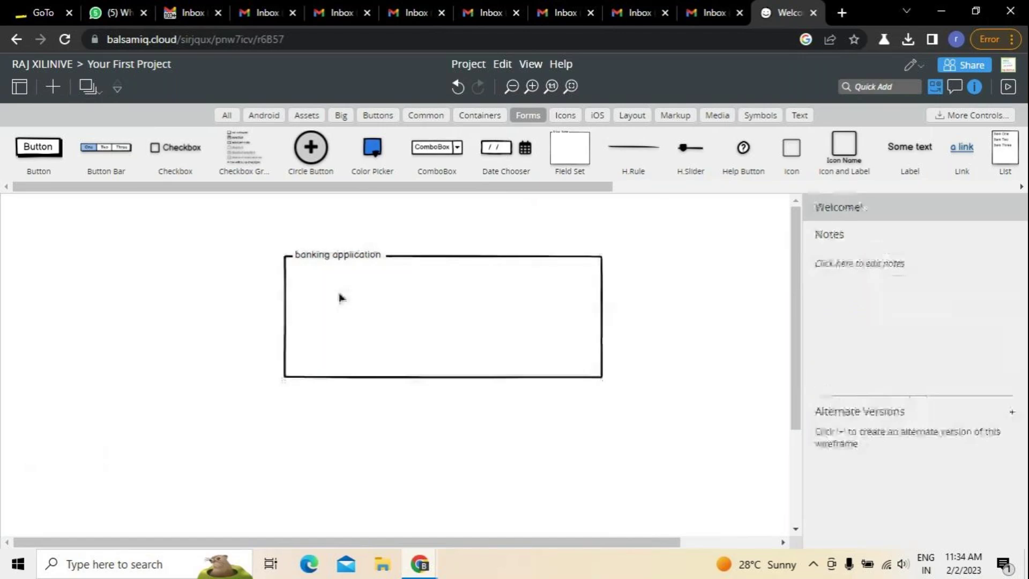
# Enlarge the banking application Field Set to about 974 by 428, with its upper-left corner at about X 36, Y 12.
pyautogui.click(340, 298)
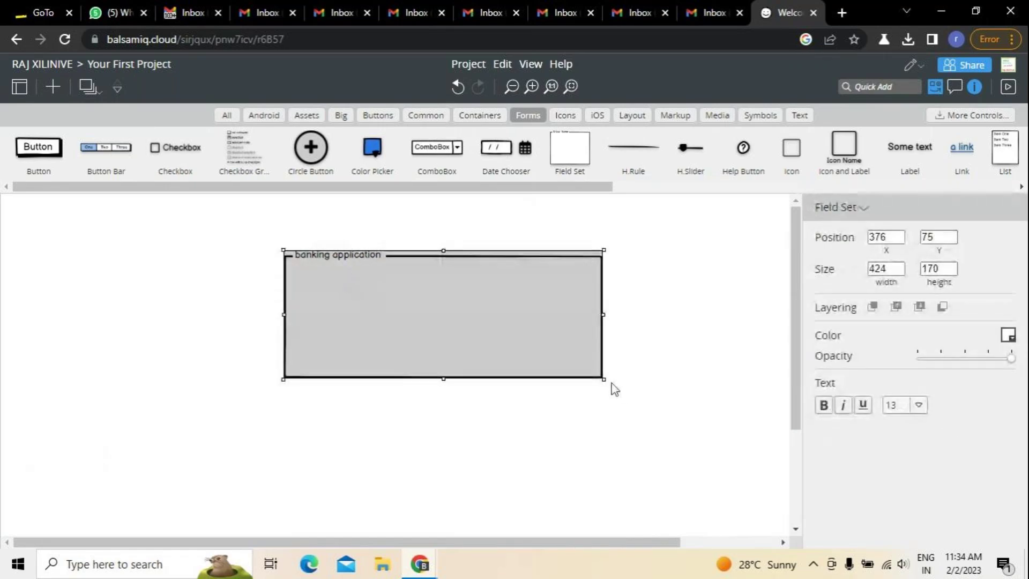
pyautogui.moveTo(603, 378); pyautogui.dragTo(725, 446)
pyautogui.moveTo(283, 444); pyautogui.dragTo(115, 451)
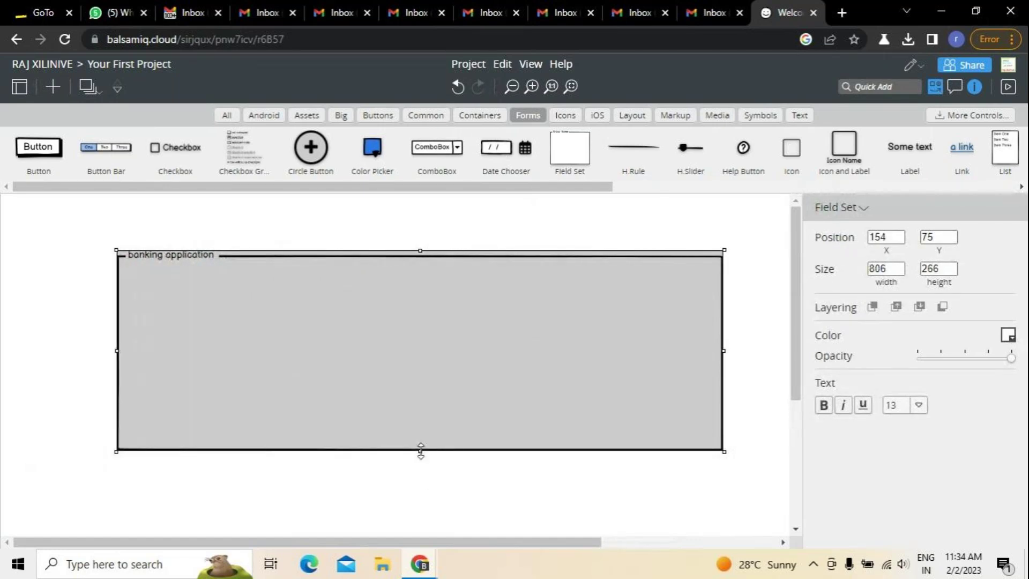
pyautogui.moveTo(420, 451); pyautogui.dragTo(420, 506)
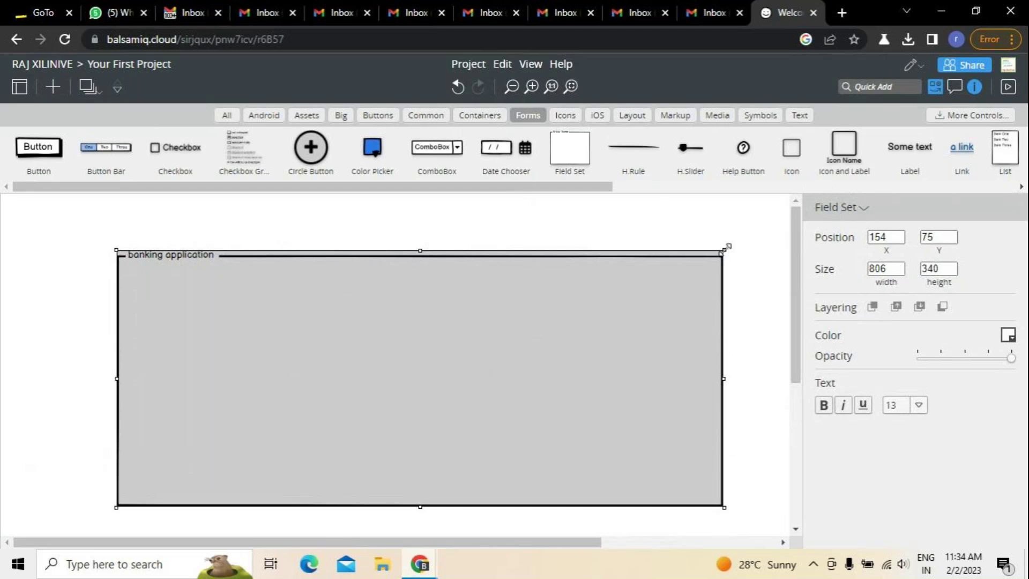
pyautogui.moveTo(727, 246); pyautogui.dragTo(755, 200)
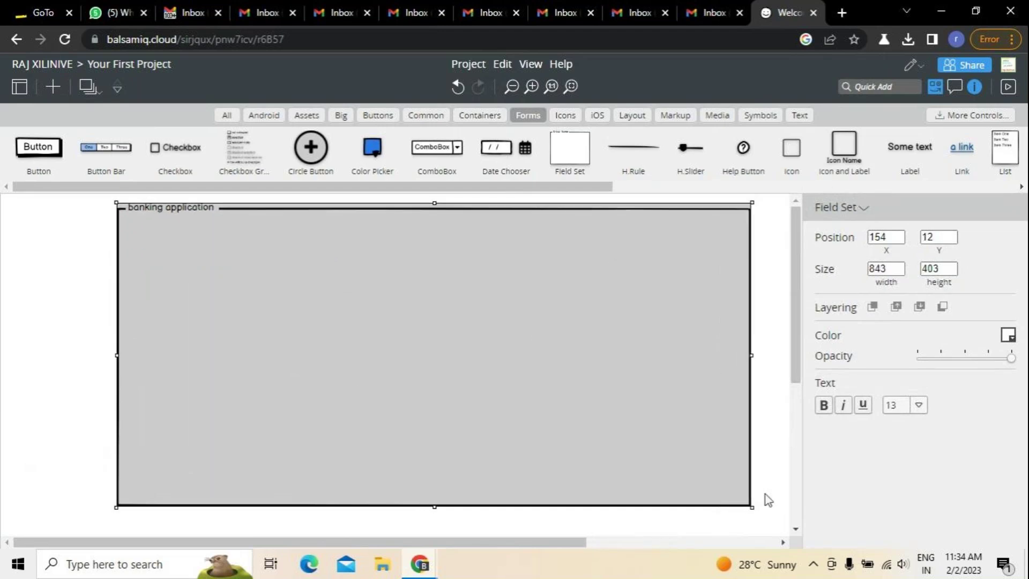
pyautogui.moveTo(751, 506); pyautogui.dragTo(761, 507)
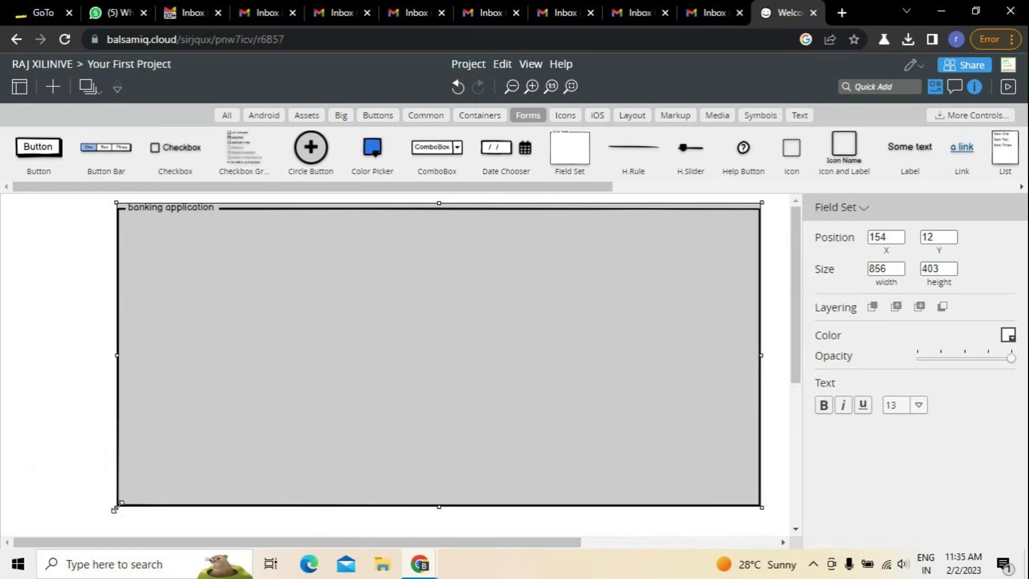
pyautogui.moveTo(116, 507); pyautogui.dragTo(24, 526)
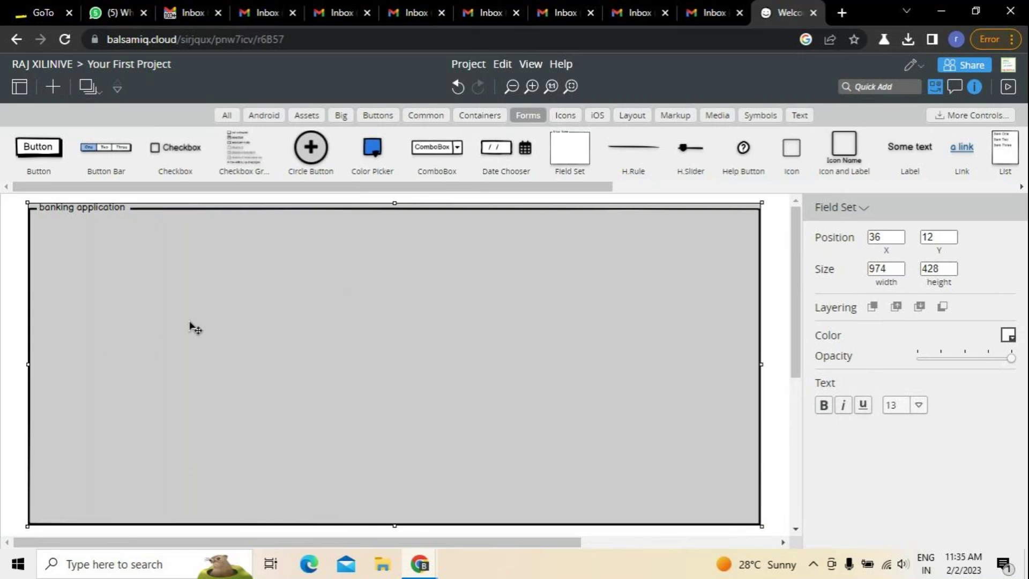
# Add a Circle Button labelled "start" inside the Field Set's upper-right corner and nudge it closer to the corner.
pyautogui.moveTo(311, 147); pyautogui.dragTo(708, 252)
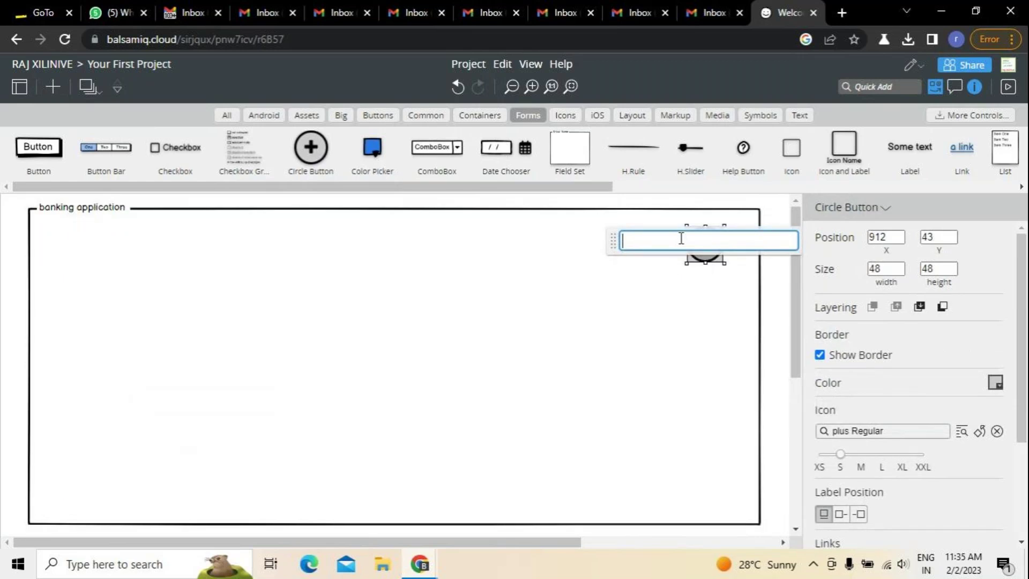
pyautogui.write('stsrt')
pyautogui.press('BackSpace')
pyautogui.press('BackSpace')
pyautogui.press('BackSpace')
pyautogui.write('rat')
pyautogui.click(628, 350)
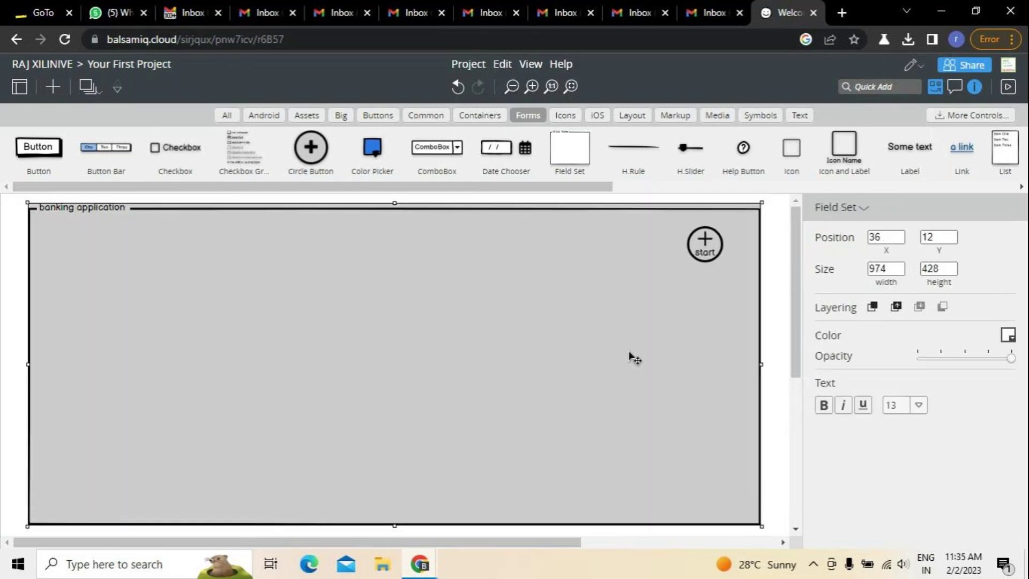
pyautogui.click(707, 248)
pyautogui.moveTo(707, 247); pyautogui.dragTo(710, 243)
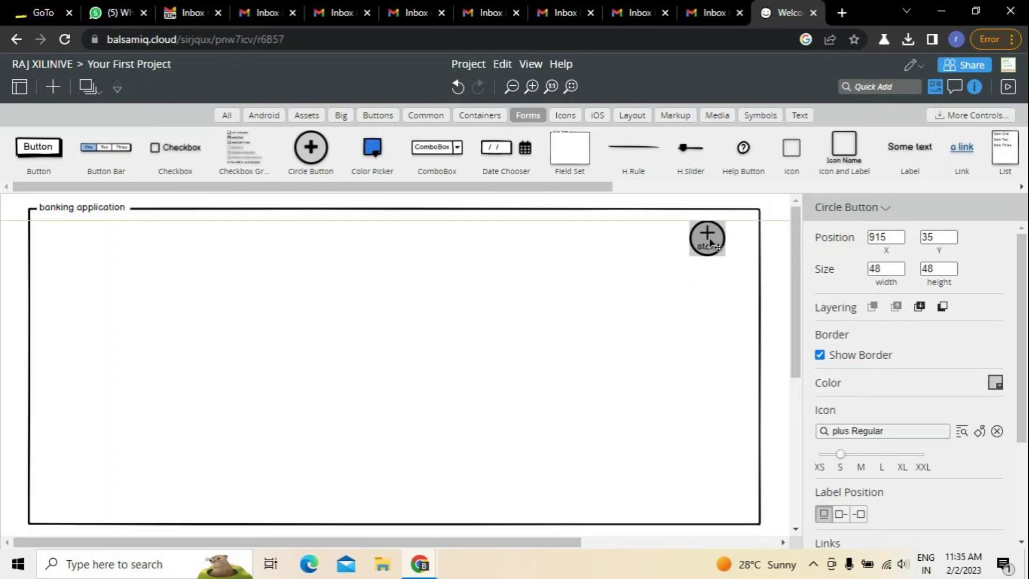
pyautogui.click(681, 292)
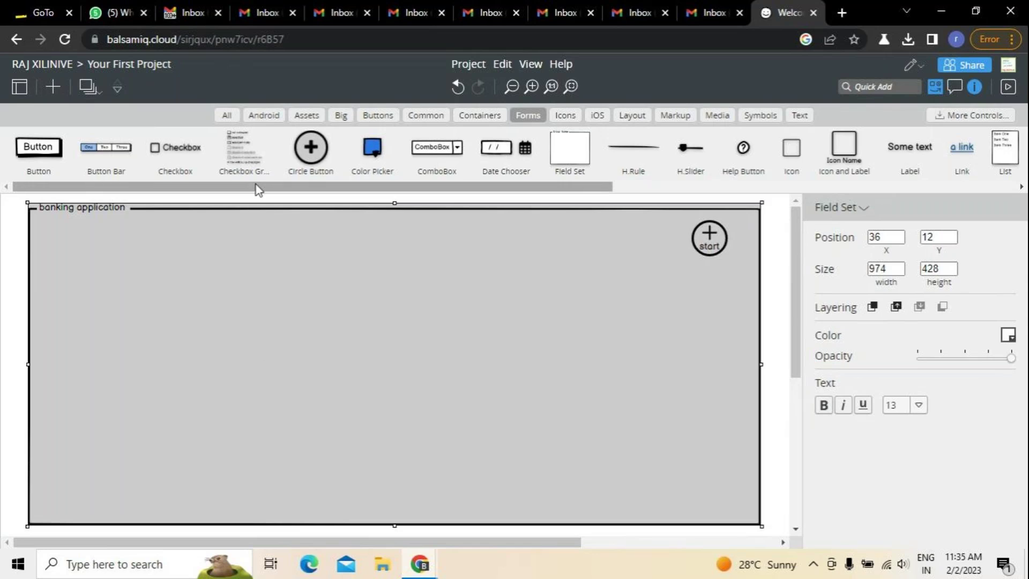
pyautogui.doubleClick(371, 152)
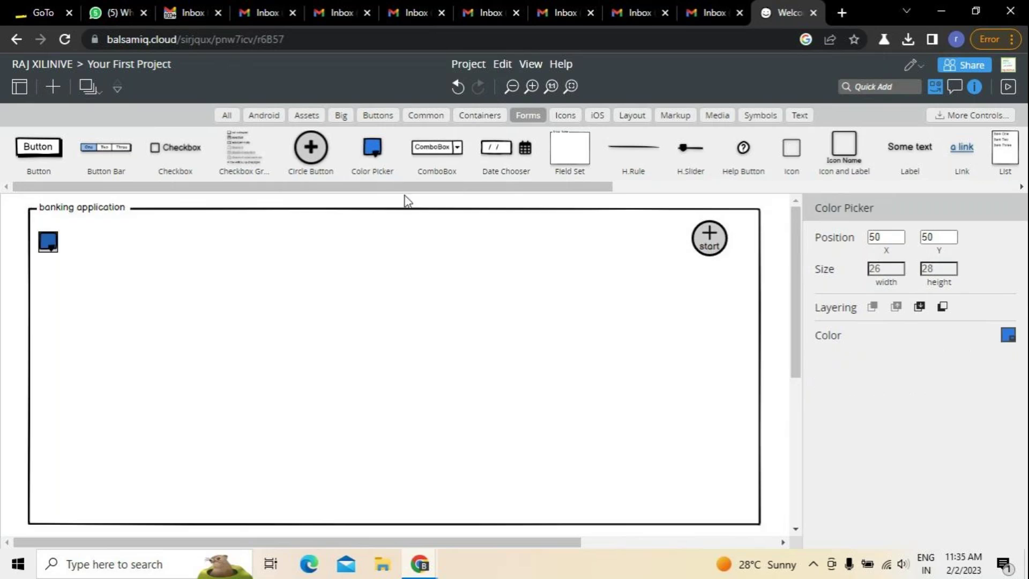
pyautogui.moveTo(53, 252); pyautogui.dragTo(98, 285)
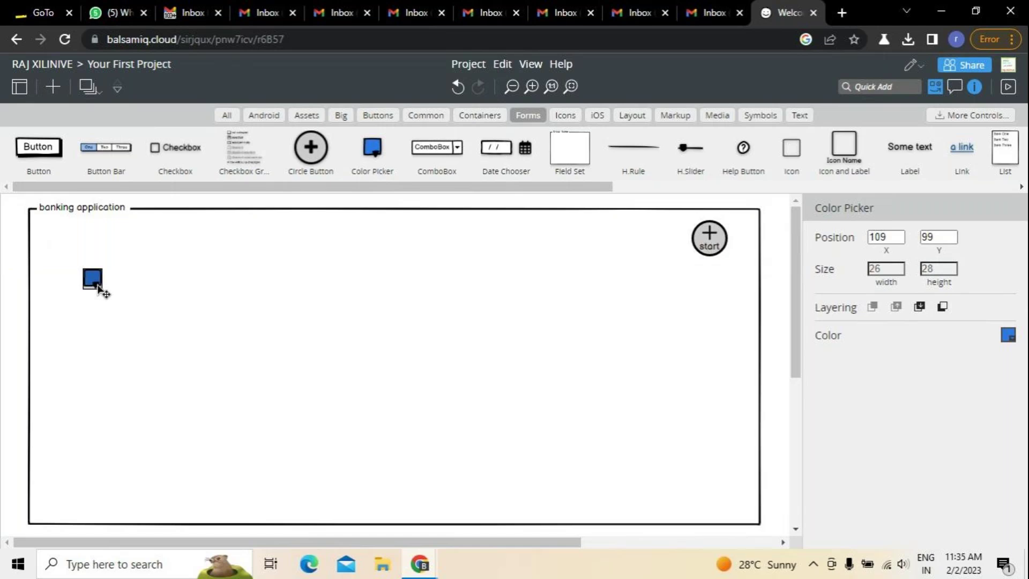
pyautogui.press('Delete')
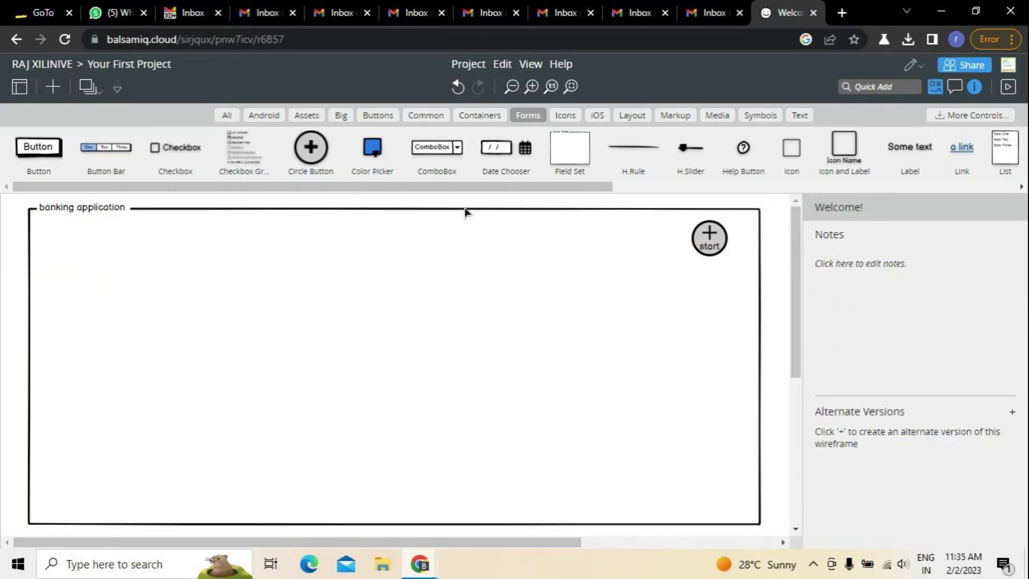
# Add a Date Chooser showing 01 / 05 / 2010 in the Field Set's upper-left corner, just below the group name.
pyautogui.moveTo(514, 171); pyautogui.dragTo(68, 240)
pyautogui.click(73, 257)
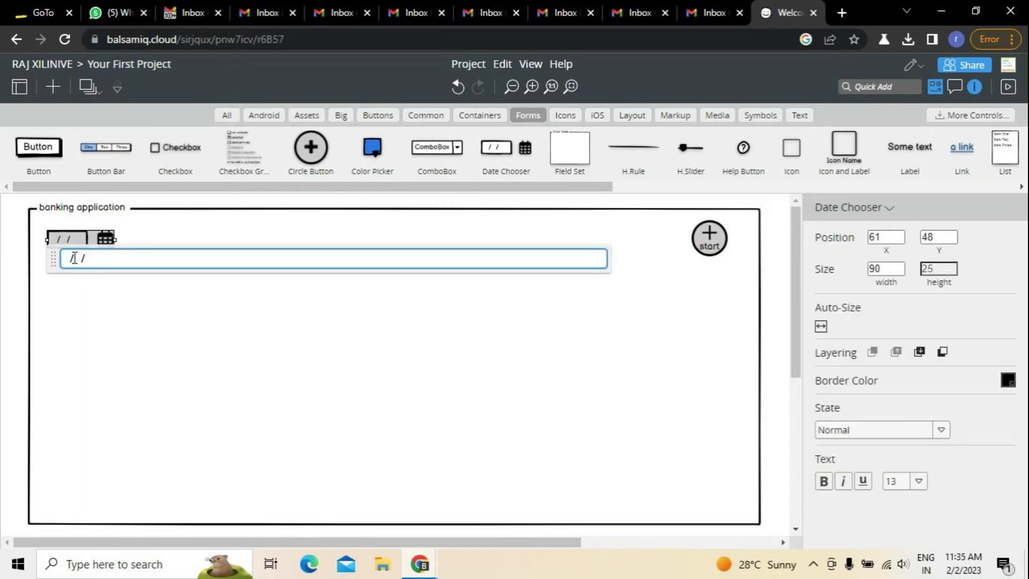
pyautogui.write('01')
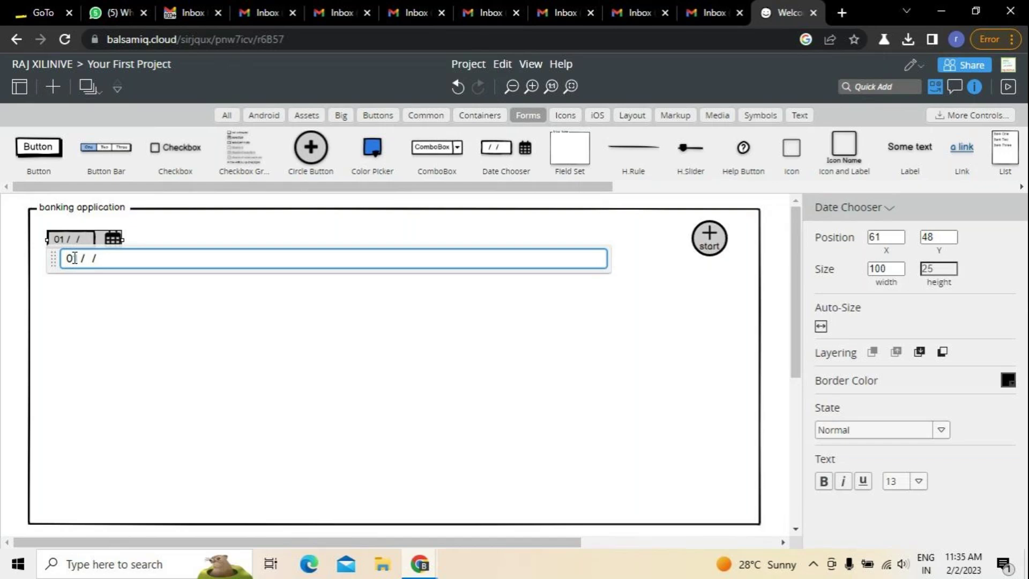
pyautogui.press('Right')
pyautogui.press('Right')
pyautogui.write('04')
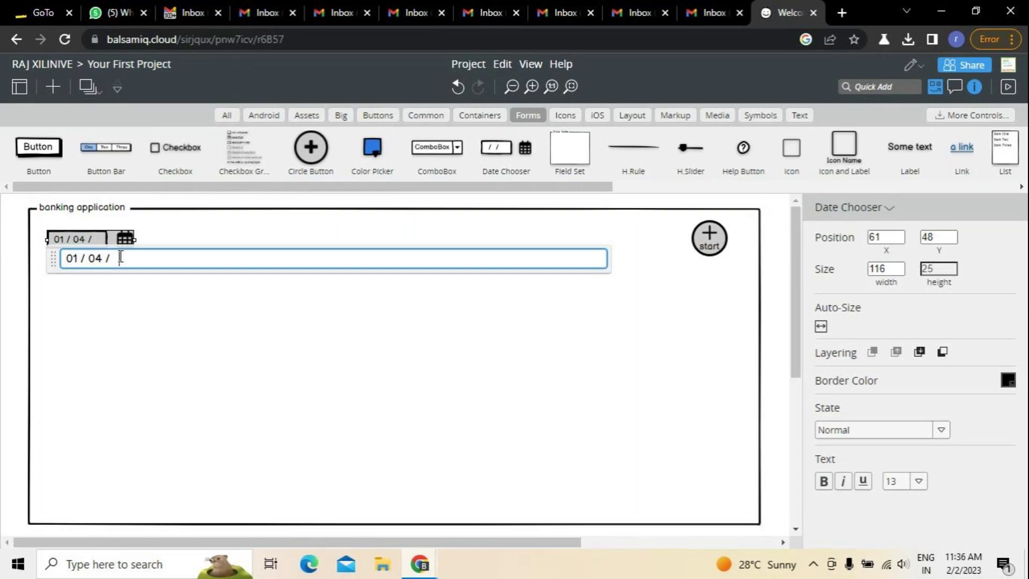
pyautogui.press('BackSpace')
pyautogui.write('5 /   2010')
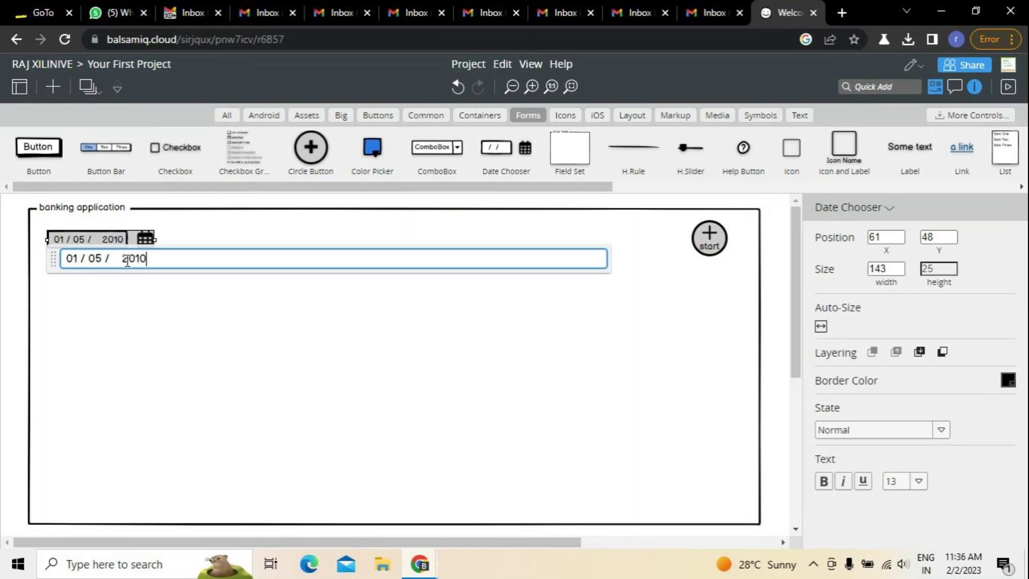
pyautogui.click(152, 318)
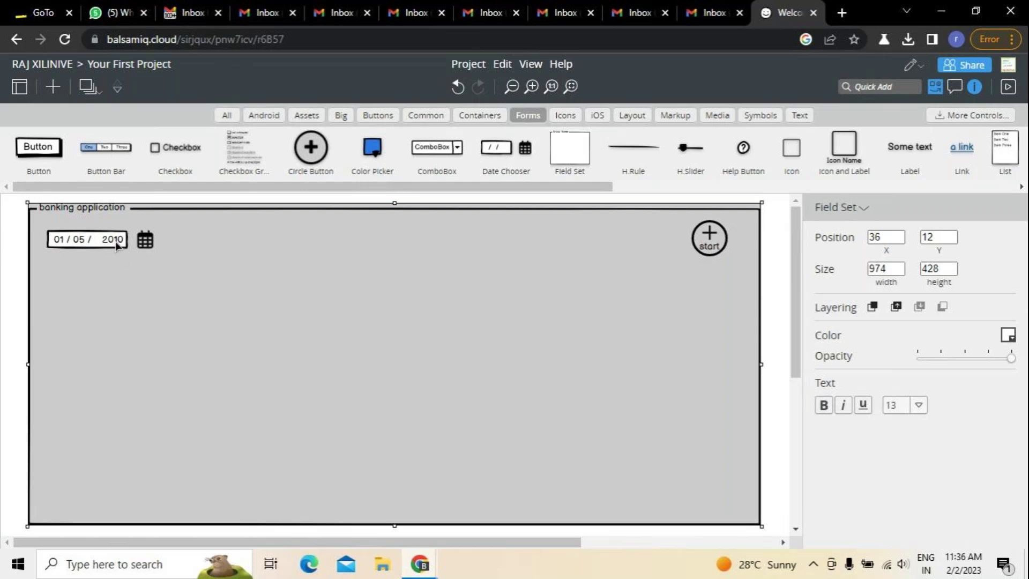
pyautogui.moveTo(71, 245); pyautogui.dragTo(64, 243)
pyautogui.click(150, 298)
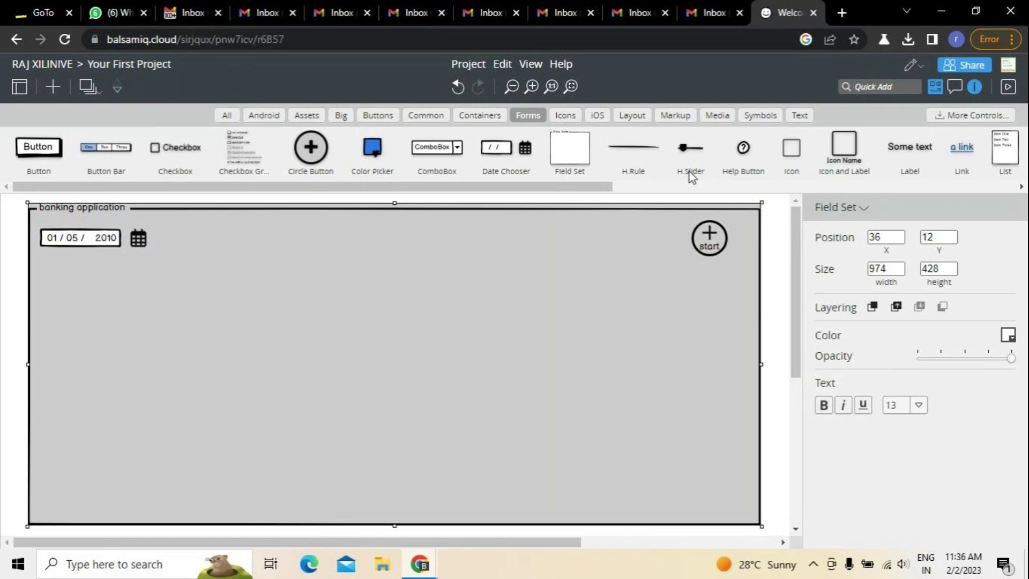
# Add an H.Slider near the Field Set's lower edge at about X 339, Y 408, stretched to about 545 wide.
pyautogui.moveTo(689, 171); pyautogui.dragTo(604, 346)
pyautogui.click(666, 352)
pyautogui.click(664, 348)
pyautogui.moveTo(665, 353); pyautogui.dragTo(447, 510)
pyautogui.moveTo(624, 514); pyautogui.dragTo(723, 514)
pyautogui.moveTo(310, 508); pyautogui.dragTo(262, 510)
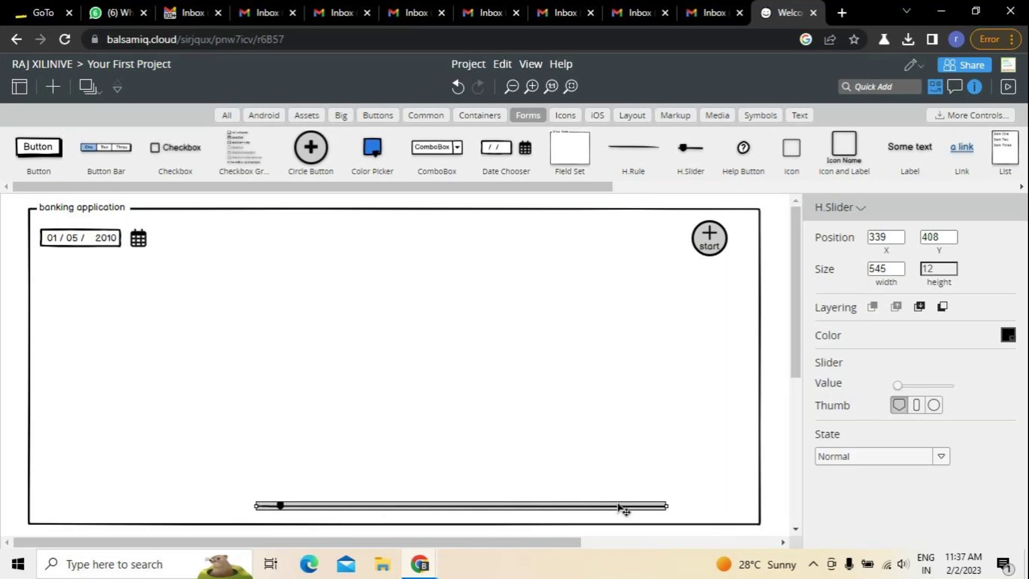
# Stretch the slider in both directions to about 853 wide and move it to about X 96, Y 404.
pyautogui.moveTo(667, 505); pyautogui.dragTo(726, 501)
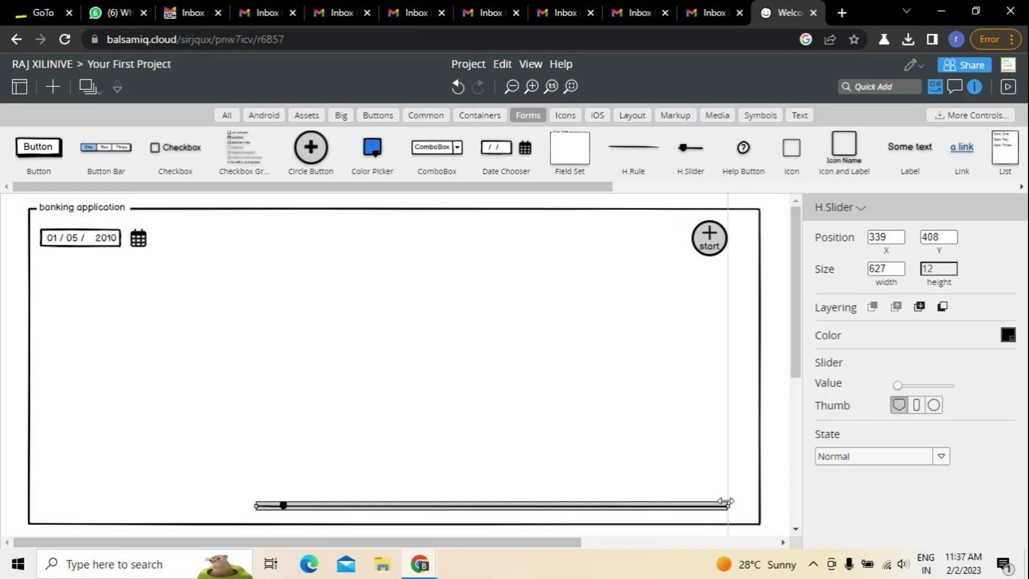
pyautogui.moveTo(255, 505); pyautogui.dragTo(86, 511)
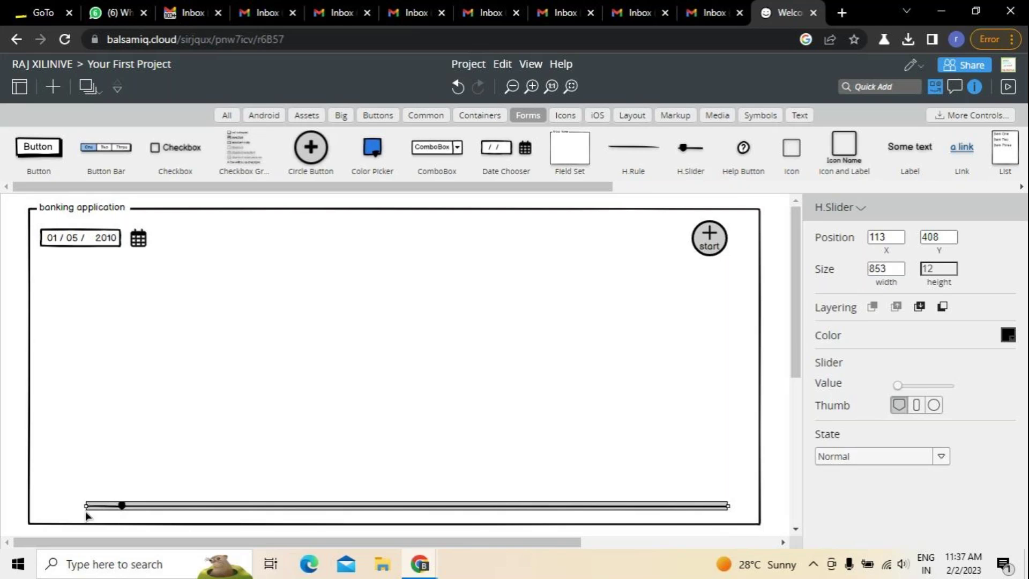
pyautogui.moveTo(124, 506)
pyautogui.mouseDown()
pyautogui.moveTo(135, 505)
pyautogui.moveTo(110, 506)
pyautogui.mouseUp()
pyautogui.click(228, 394)
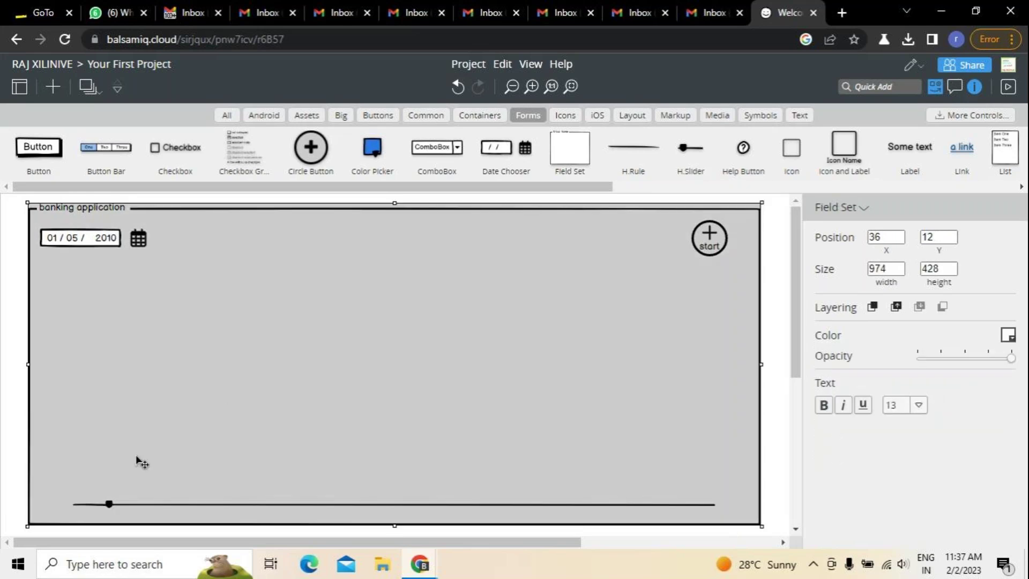
pyautogui.click(109, 505)
pyautogui.moveTo(109, 506); pyautogui.dragTo(109, 504)
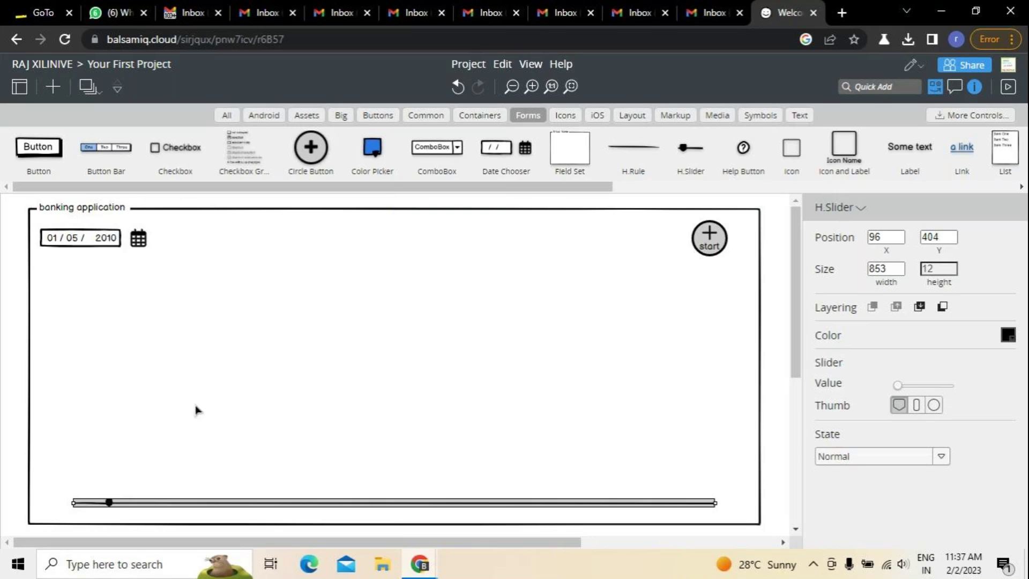
# Add a V.Scroll Bar from the Layout controls just inside the Field Set's right edge, at about X 981, Y 129.
pyautogui.click(197, 410)
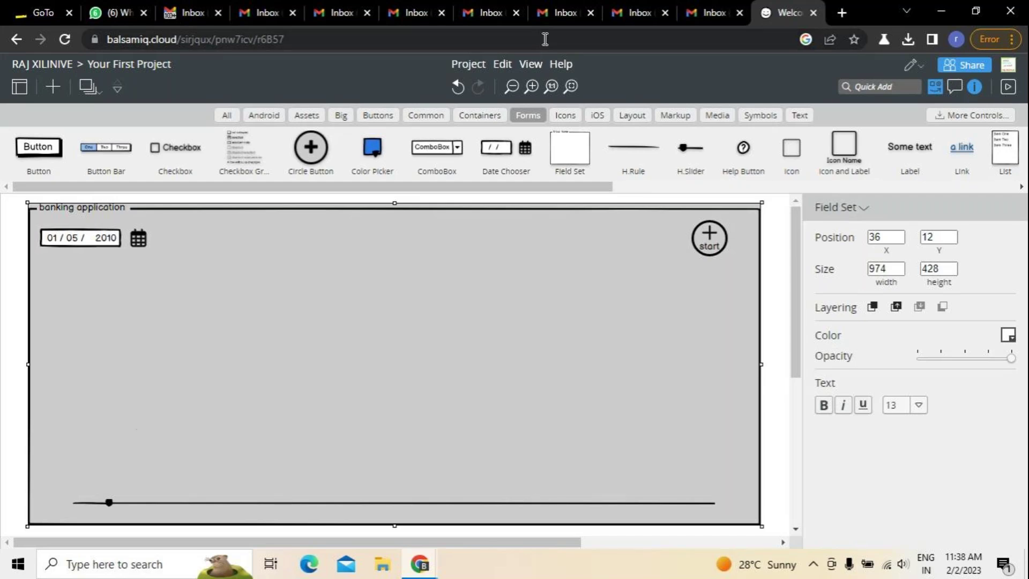
pyautogui.click(573, 119)
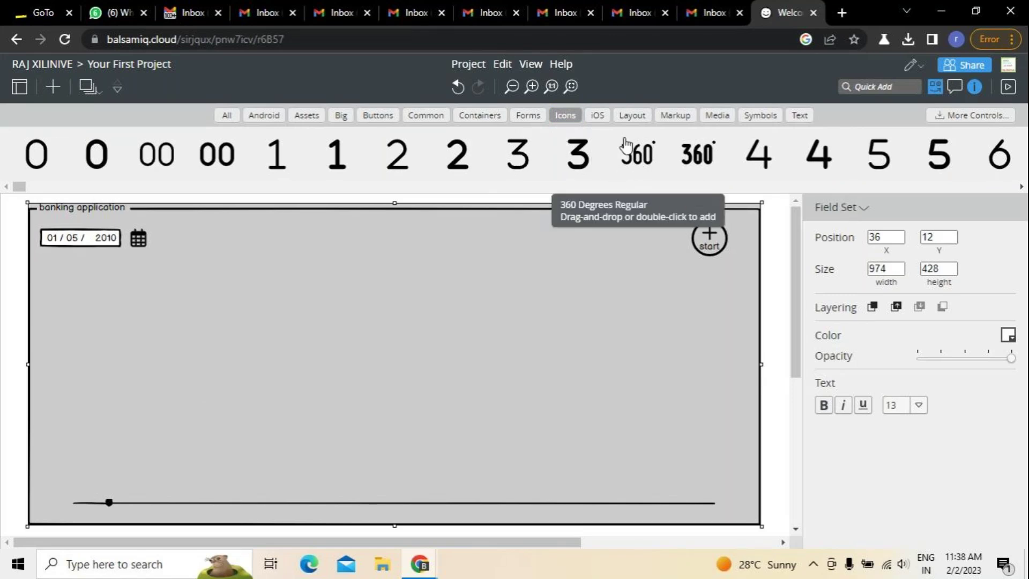
pyautogui.click(632, 117)
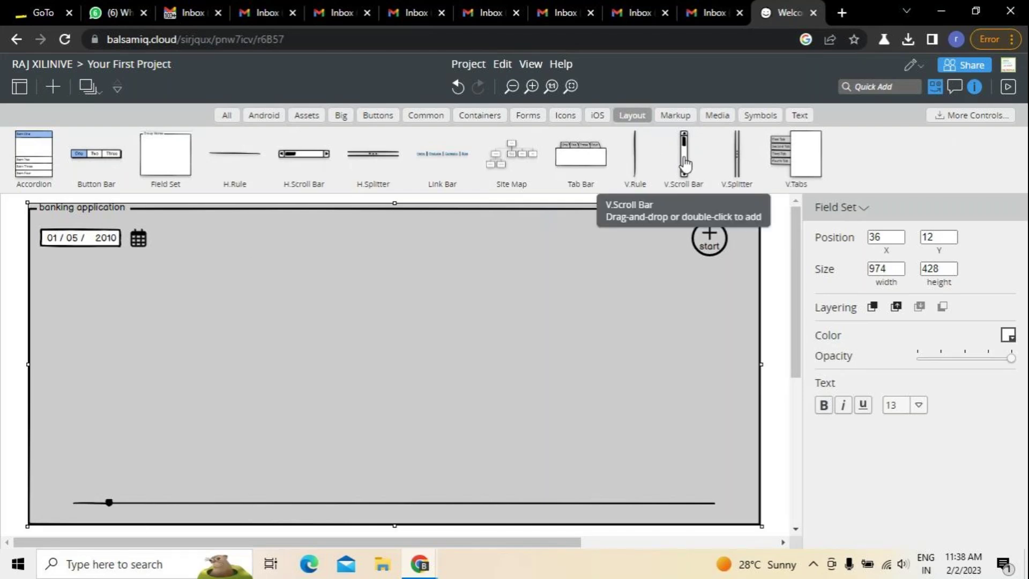
pyautogui.moveTo(683, 163); pyautogui.dragTo(746, 346)
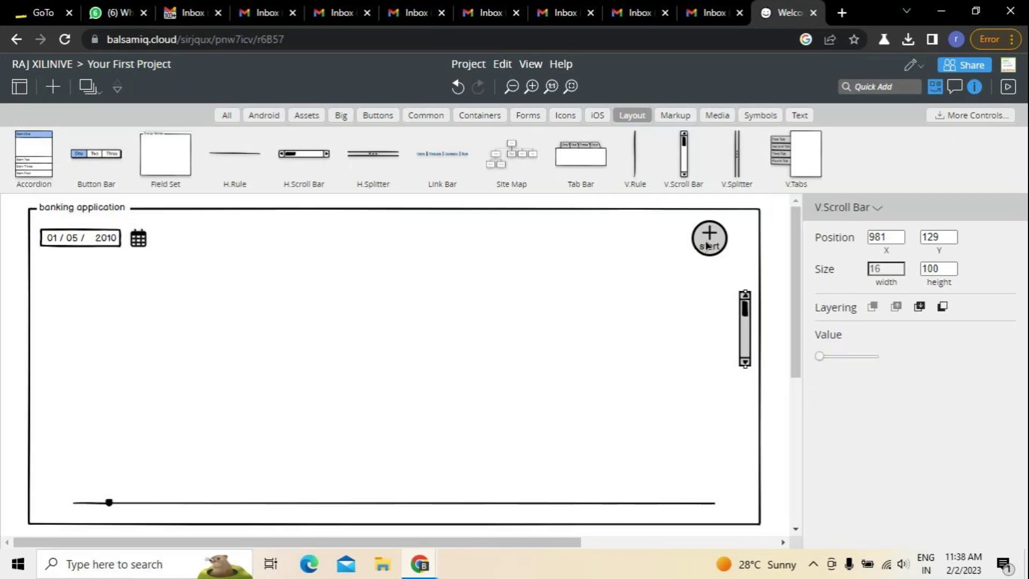
# Shift the "start" Circle Button slightly left and stretch the V.Scroll Bar downward to about 211 high.
pyautogui.moveTo(707, 246); pyautogui.dragTo(683, 245)
pyautogui.click(746, 363)
pyautogui.moveTo(748, 366); pyautogui.dragTo(742, 449)
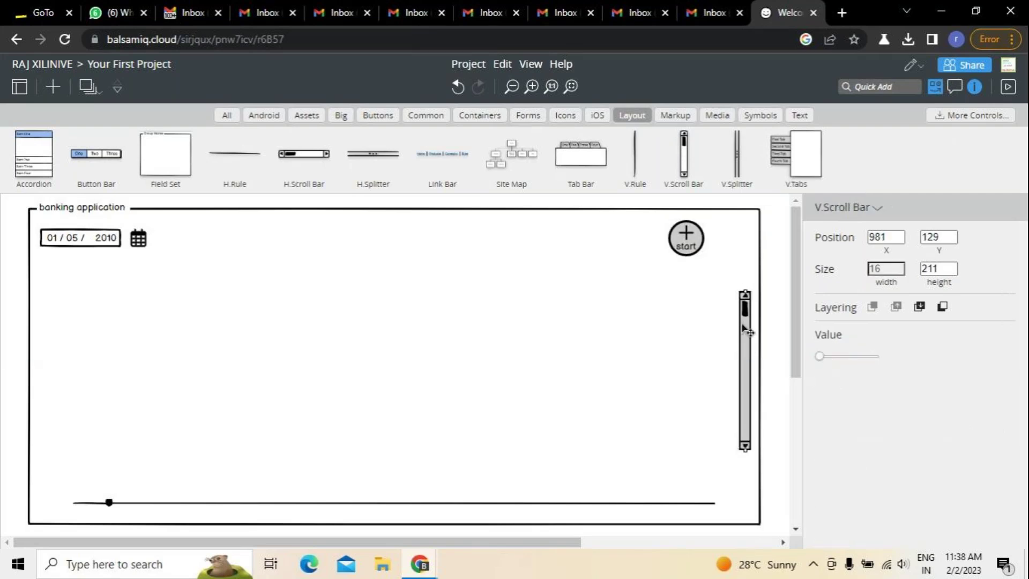
# Move the V.Scroll Bar up along the Field Set's right edge to about X 978, Y 83.
pyautogui.click(745, 292)
pyautogui.click(744, 303)
pyautogui.click(695, 329)
pyautogui.click(743, 298)
pyautogui.moveTo(744, 298); pyautogui.dragTo(750, 268)
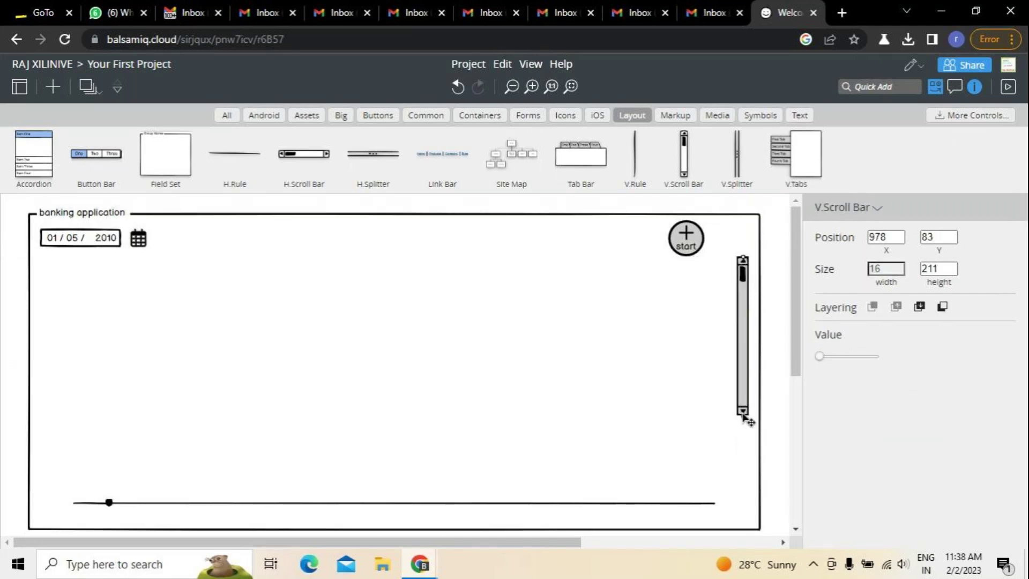
# Stretch the V.Scroll Bar at both ends so it spans nearly the Field Set's full height, from just above Y 53.
pyautogui.moveTo(742, 420); pyautogui.dragTo(742, 497)
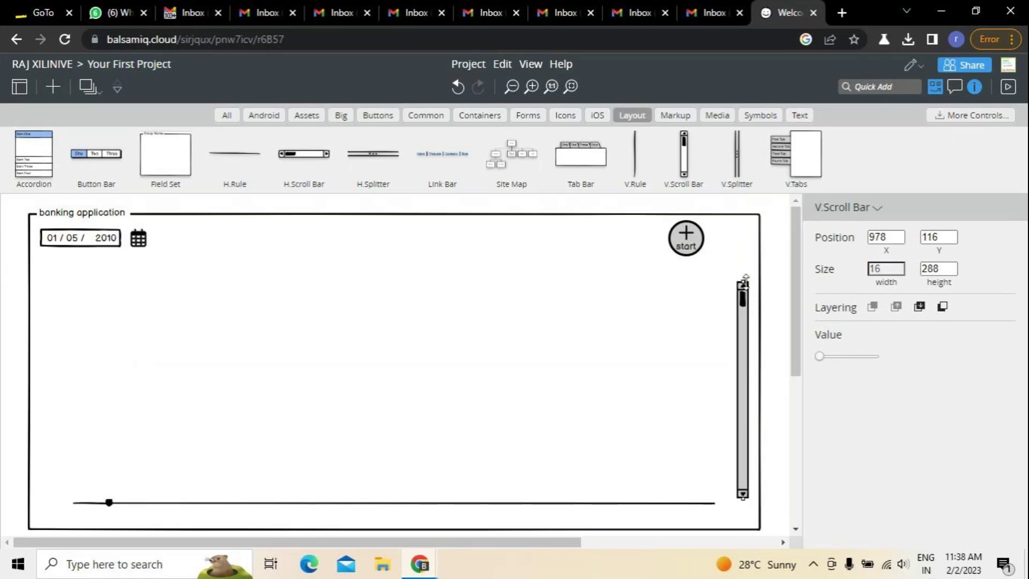
pyautogui.moveTo(743, 281); pyautogui.dragTo(744, 229)
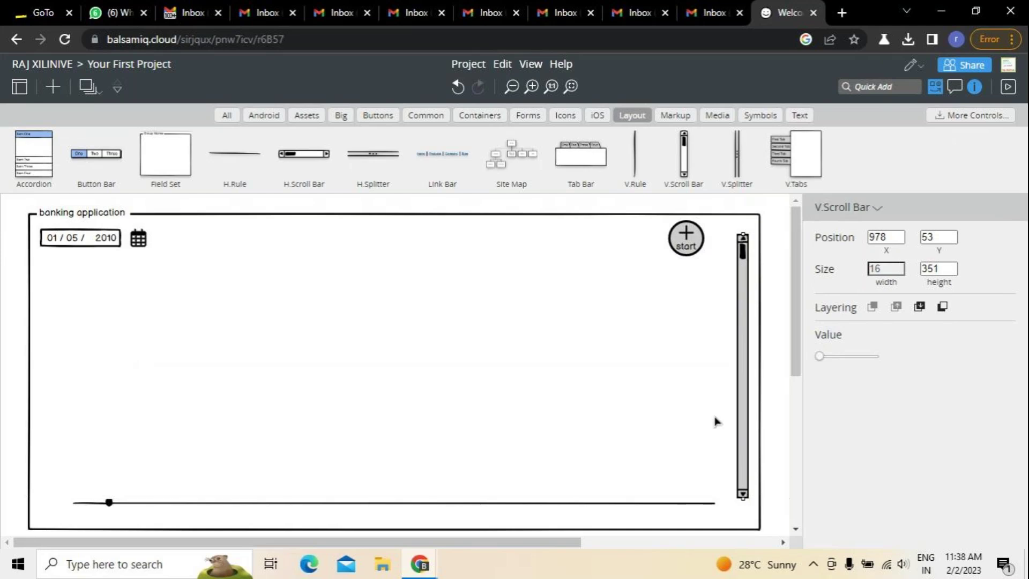
pyautogui.moveTo(744, 501); pyautogui.dragTo(744, 511)
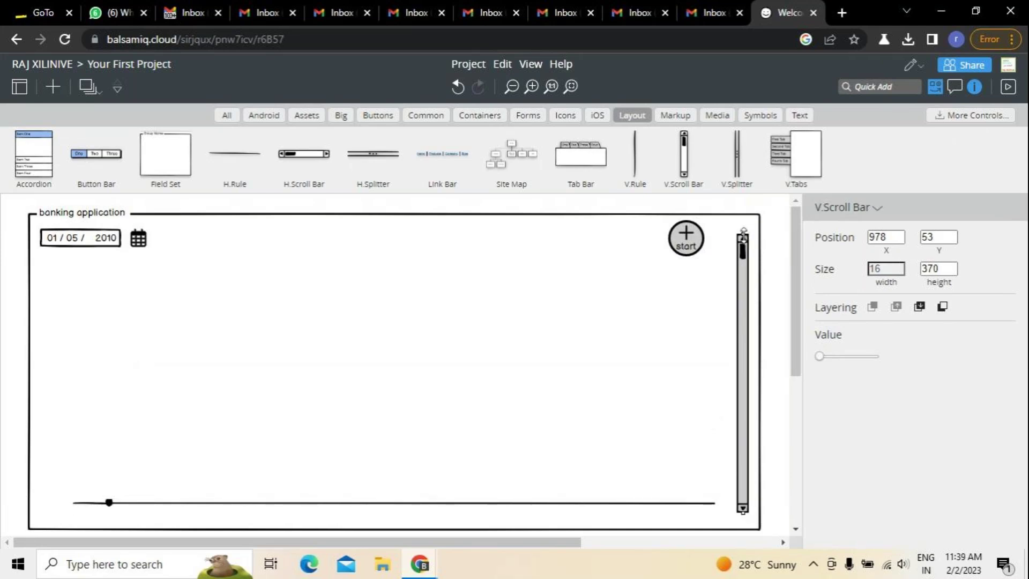
pyautogui.moveTo(743, 228); pyautogui.dragTo(743, 224)
pyautogui.click(686, 337)
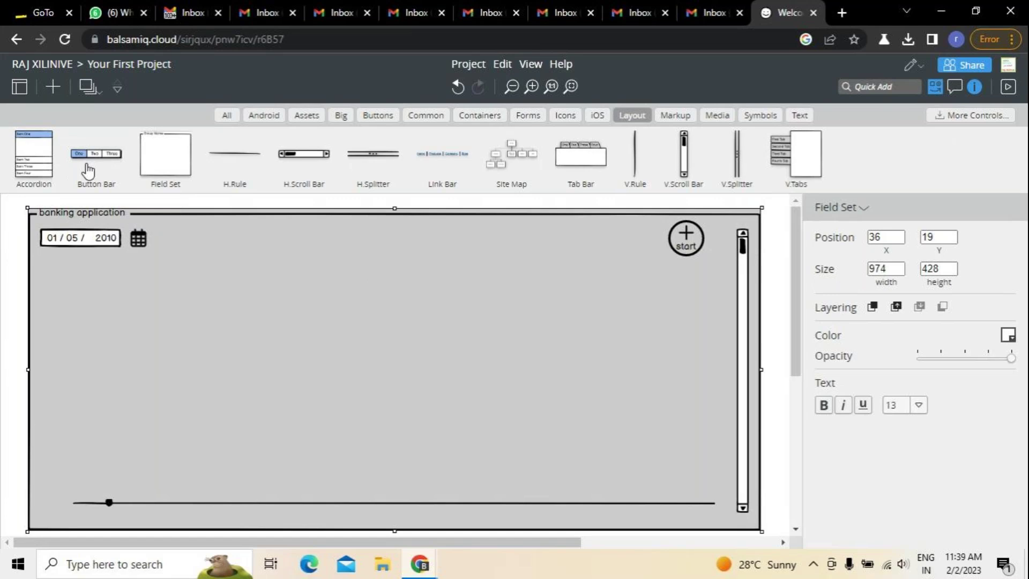
# Add a Button Bar at about X 130, Y 132 and replace its default labels with "Home |".
pyautogui.moveTo(90, 166); pyautogui.dragTo(141, 315)
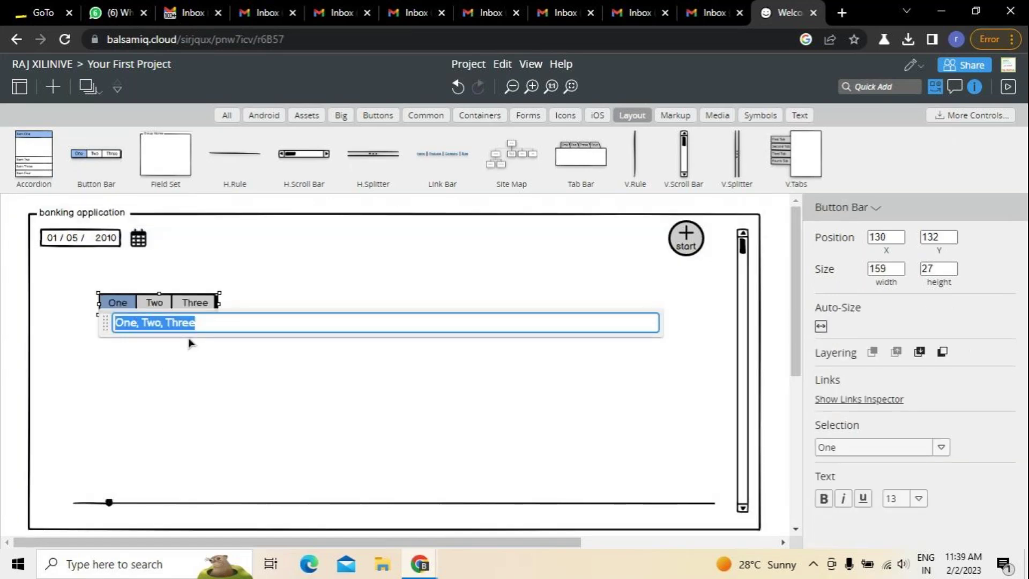
pyautogui.click(203, 325)
pyautogui.press('BackSpace')
pyautogui.press('BackSpace')
pyautogui.press('BackSpace')
pyautogui.press('BackSpace')
pyautogui.press('BackSpace')
pyautogui.press('BackSpace')
pyautogui.press('BackSpace')
pyautogui.press('BackSpace')
pyautogui.press('BackSpace')
pyautogui.press('BackSpace')
pyautogui.press('BackSpace')
pyautogui.press('BackSpace')
pyautogui.press('BackSpace')
pyautogui.press('BackSpace')
pyautogui.press('BackSpace')
pyautogui.write('Home ')
pyautogui.write('\\')
pyautogui.press('BackSpace')
pyautogui.write('|')
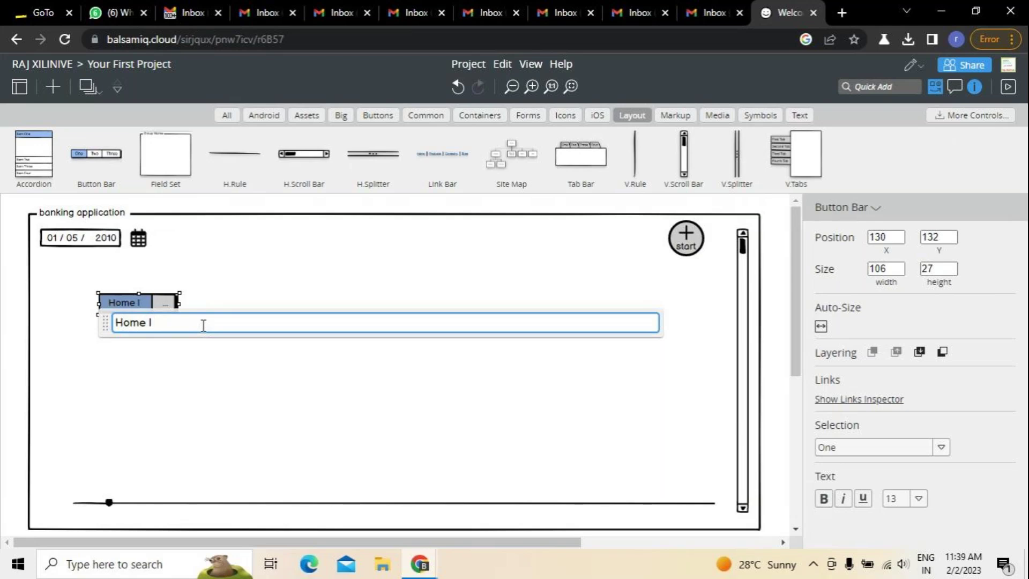
# Extend the Button Bar text to "Home | Services | contact".
pyautogui.write('SERVOI')
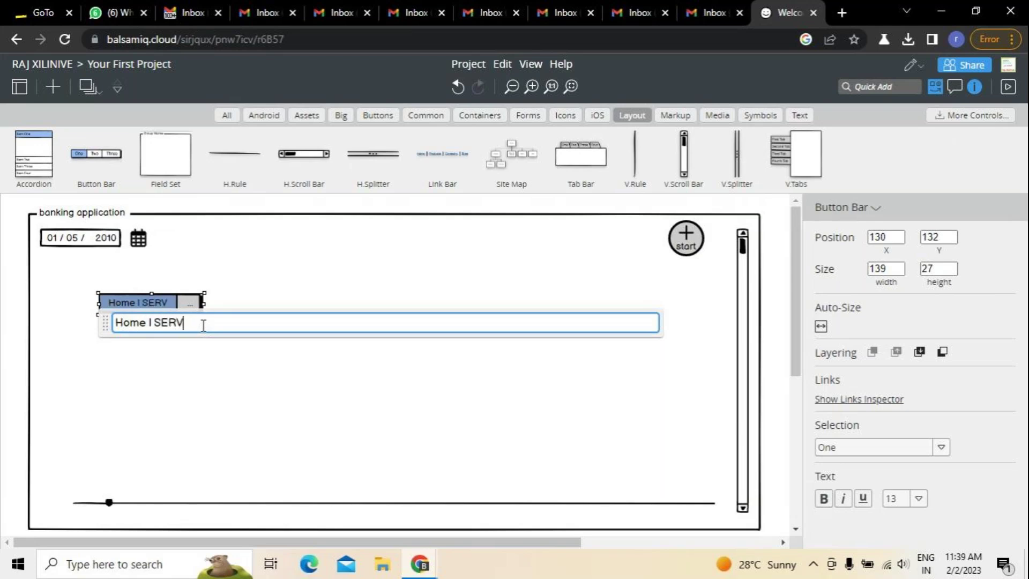
pyautogui.press('BackSpace')
pyautogui.press('BackSpace')
pyautogui.press('BackSpace')
pyautogui.press('BackSpace')
pyautogui.press('BackSpace')
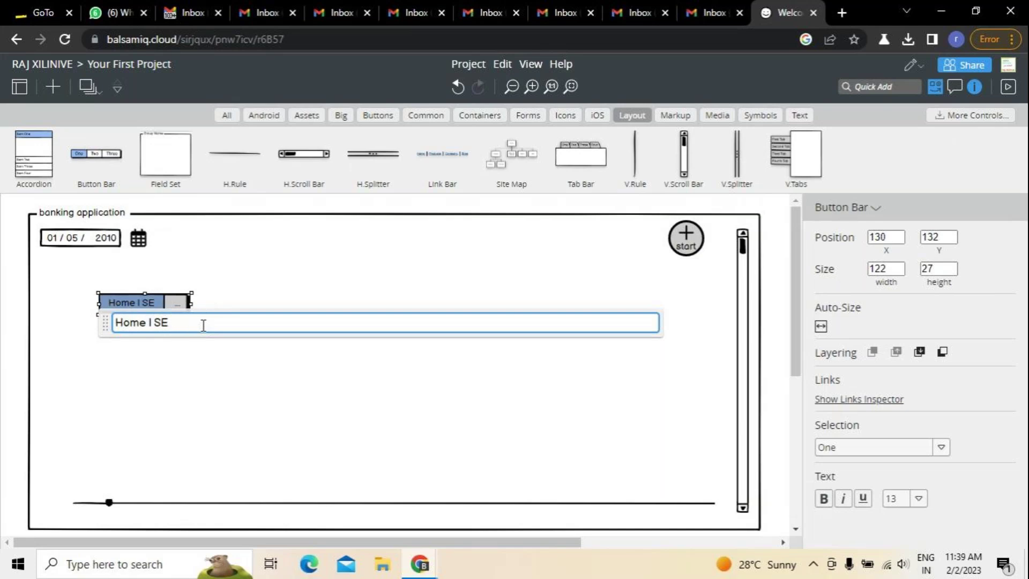
pyautogui.write('ervi')
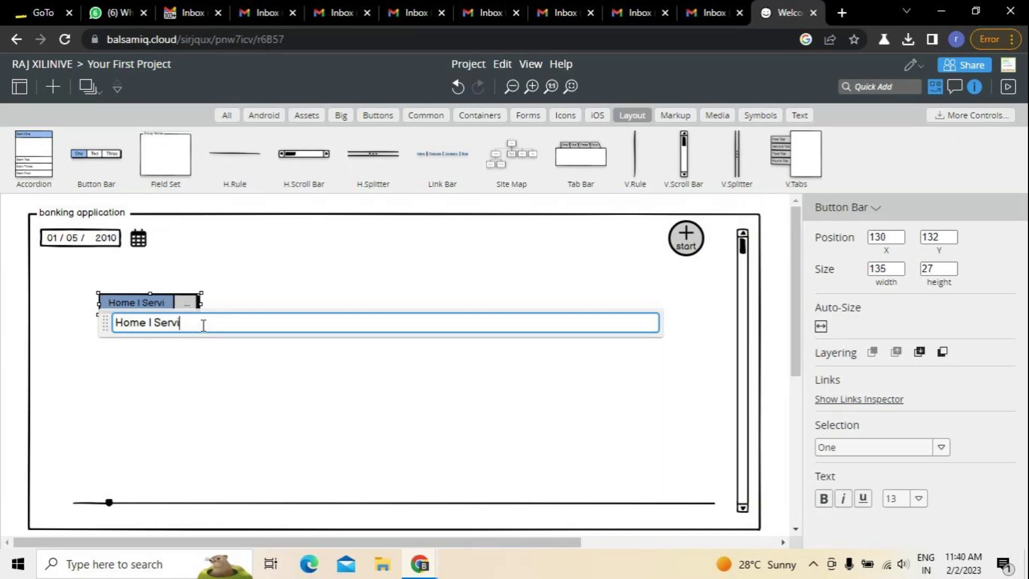
pyautogui.write('ces I')
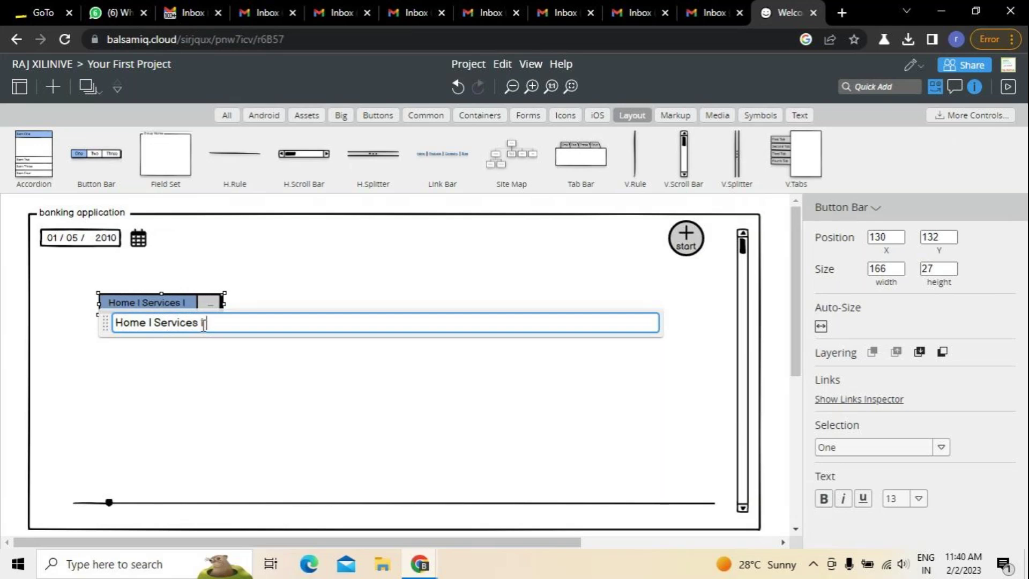
pyautogui.write('conact')
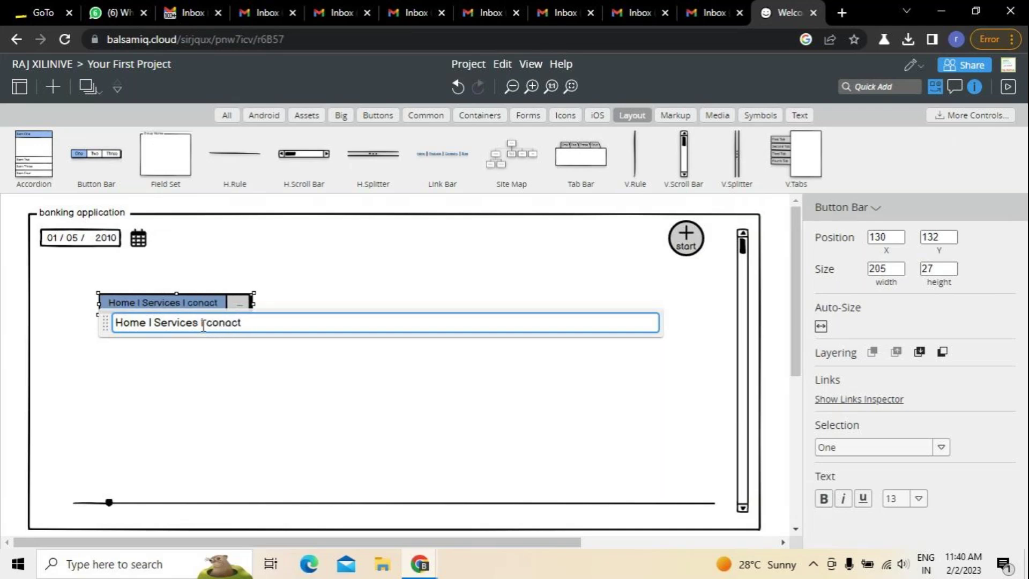
pyautogui.press('BackSpace')
pyautogui.press('BackSpace')
pyautogui.press('BackSpace')
pyautogui.write('tact')
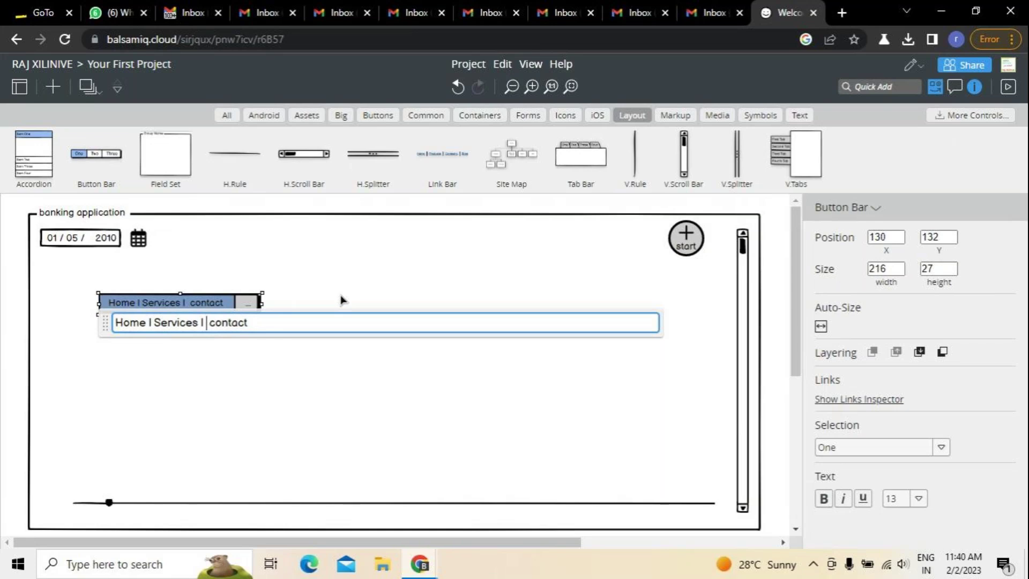
# Insert "sign up |" and "Login |" before "contact" in the Button Bar text and finish editing.
pyautogui.write('Login ')
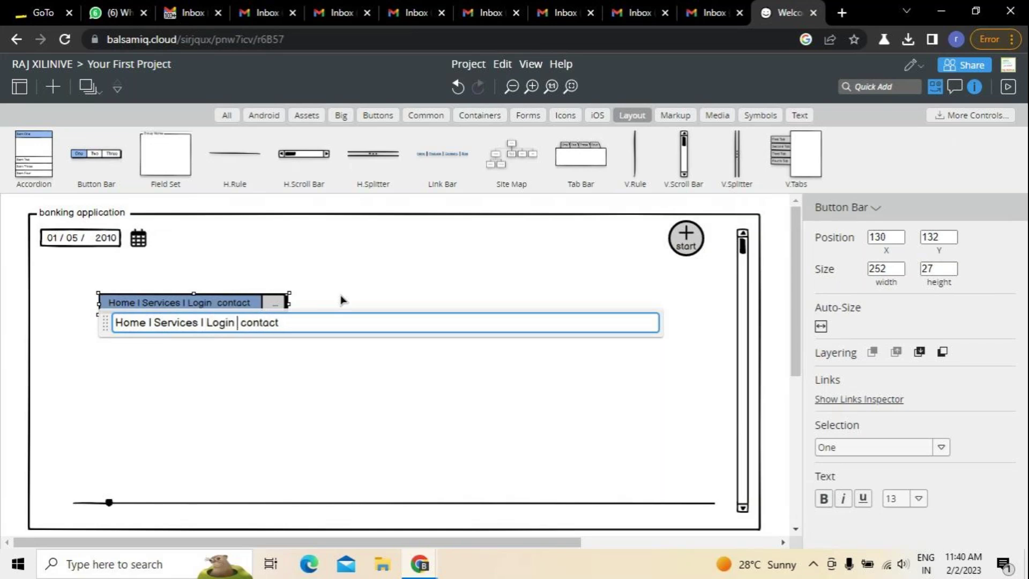
pyautogui.write('I')
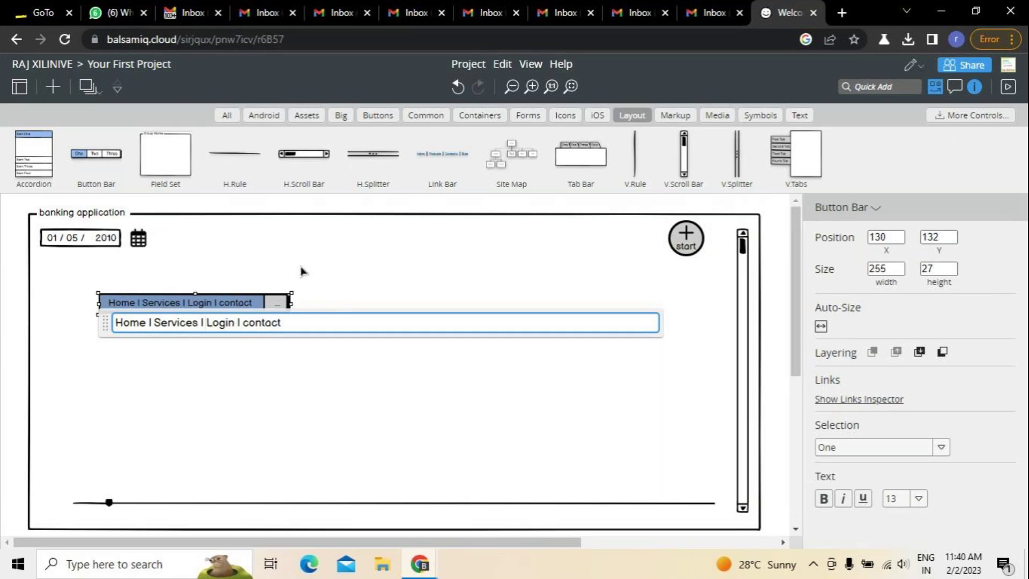
pyautogui.write('sign u')
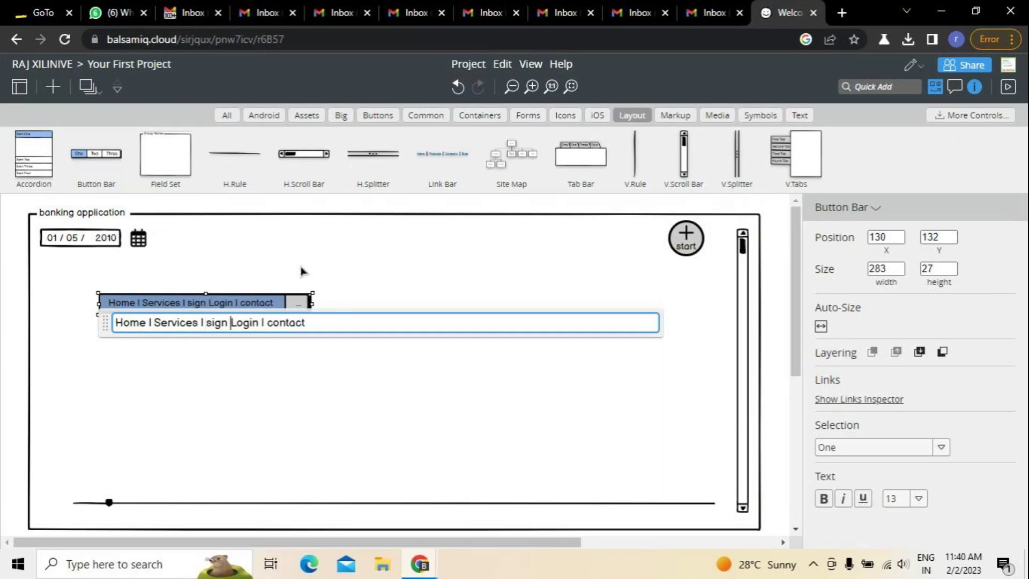
pyautogui.write('p I')
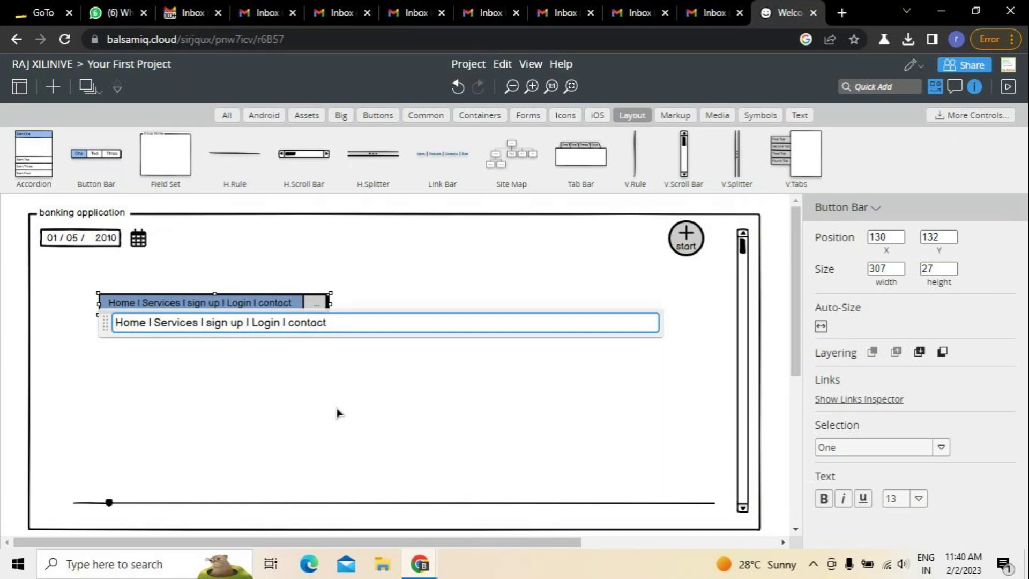
pyautogui.click(276, 369)
# Move the Button Bar to the right of the Date Chooser at about X 264, Y 56 and resize it to about 299 wide.
pyautogui.moveTo(230, 310); pyautogui.dragTo(359, 247)
pyautogui.moveTo(453, 246); pyautogui.dragTo(657, 246)
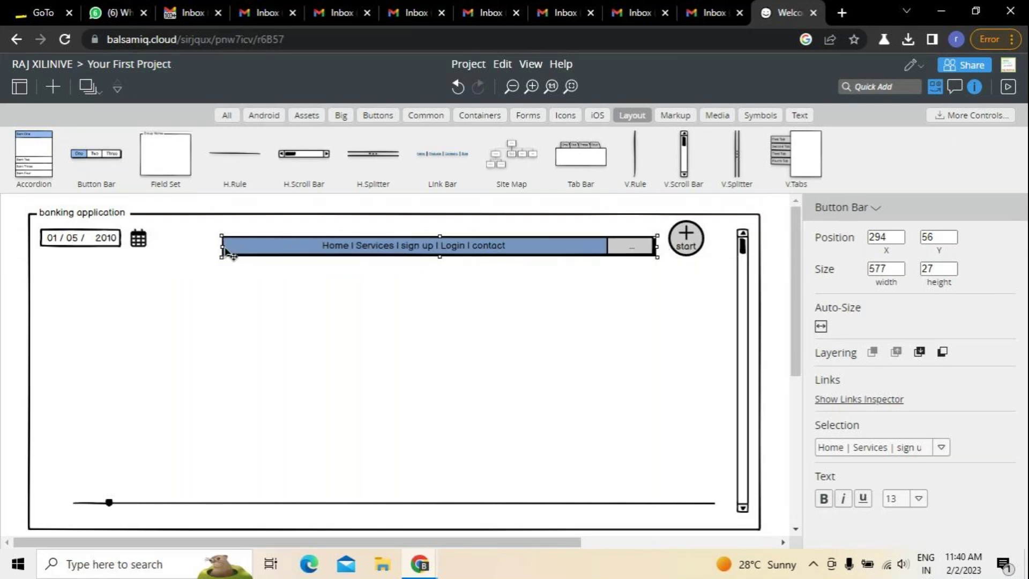
pyautogui.moveTo(222, 246); pyautogui.dragTo(200, 242)
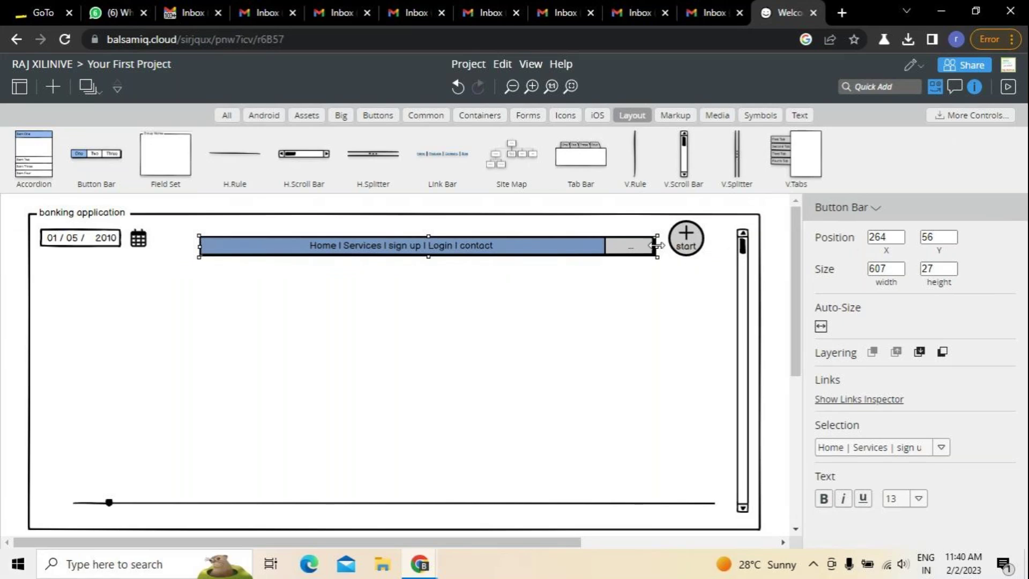
pyautogui.moveTo(658, 246); pyautogui.dragTo(424, 244)
pyautogui.click(416, 312)
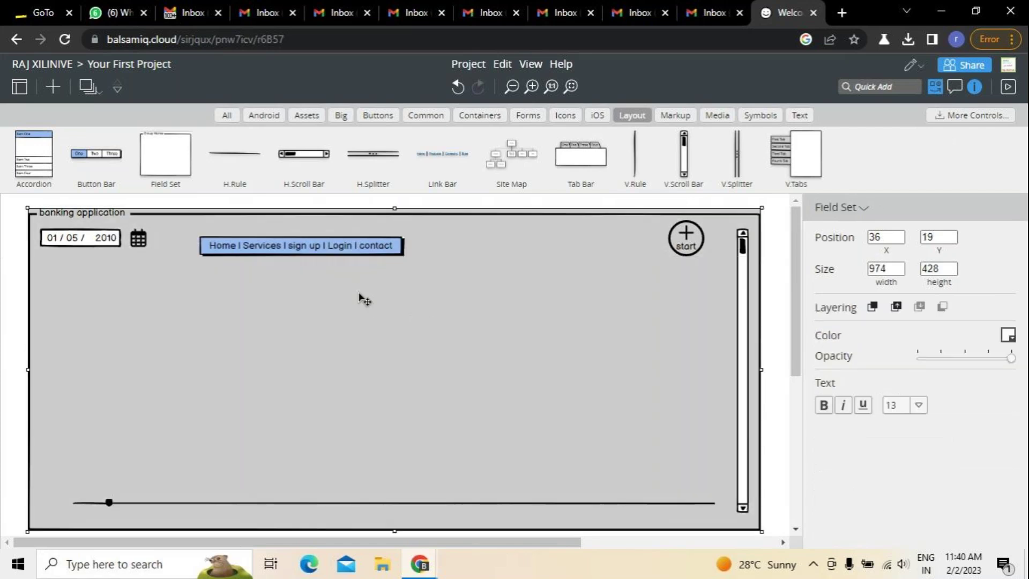
# Shift the Button Bar toward the Field Set's upper middle and place the "start" Circle Button in the upper-right corner beside the scroll bar.
pyautogui.moveTo(319, 253); pyautogui.dragTo(563, 244)
pyautogui.moveTo(692, 251); pyautogui.dragTo(578, 300)
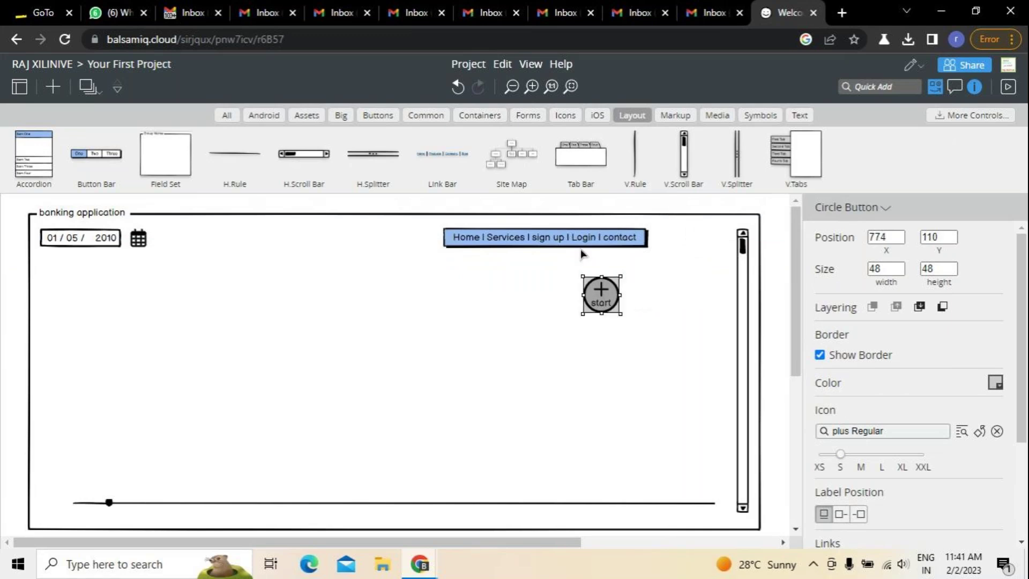
pyautogui.moveTo(582, 243); pyautogui.dragTo(431, 243)
pyautogui.click(586, 314)
pyautogui.moveTo(599, 296); pyautogui.dragTo(693, 245)
# Widen the Button Bar to about 328 and position it at about X 371, Y 45, between the Date Chooser and the "start" button.
pyautogui.click(377, 253)
pyautogui.moveTo(382, 239); pyautogui.dragTo(382, 239)
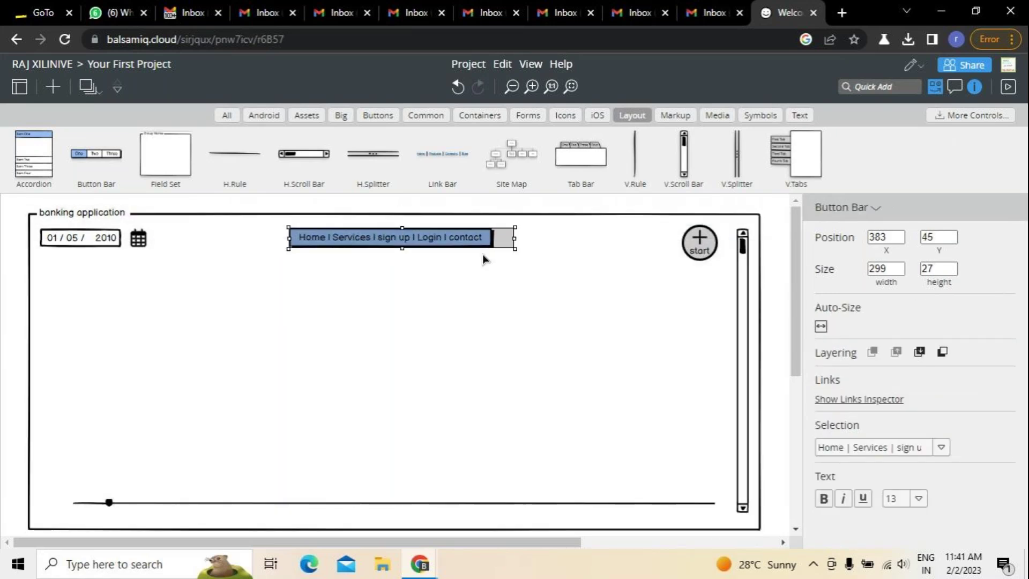
pyautogui.moveTo(513, 238); pyautogui.dragTo(537, 238)
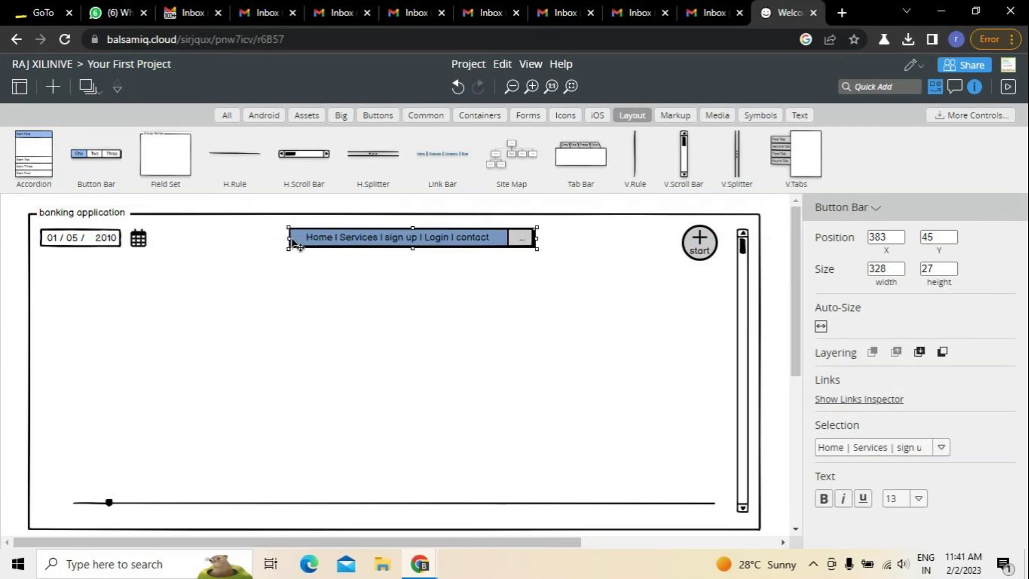
pyautogui.moveTo(294, 244); pyautogui.dragTo(285, 241)
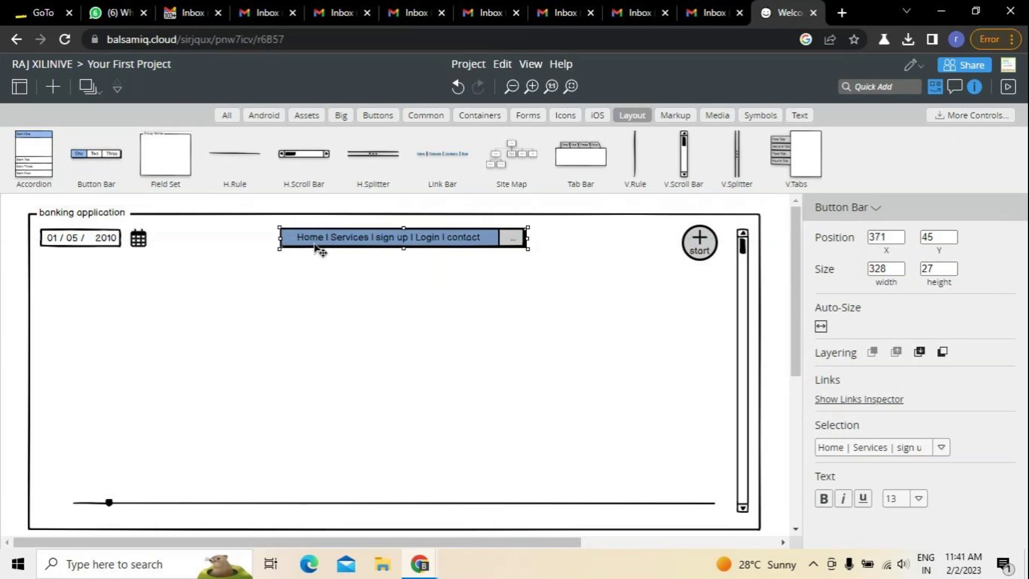
# Space out the Button Bar labels Home, Services, sign up, Login and contact with extra blanks and add a closing "|".
pyautogui.doubleClick(336, 242)
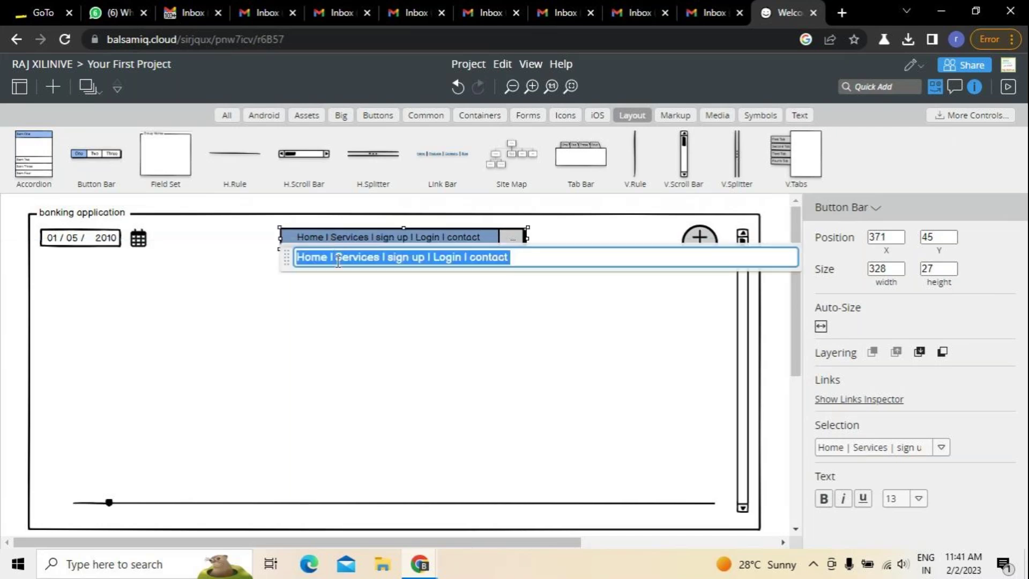
pyautogui.click(335, 258)
pyautogui.click(329, 259)
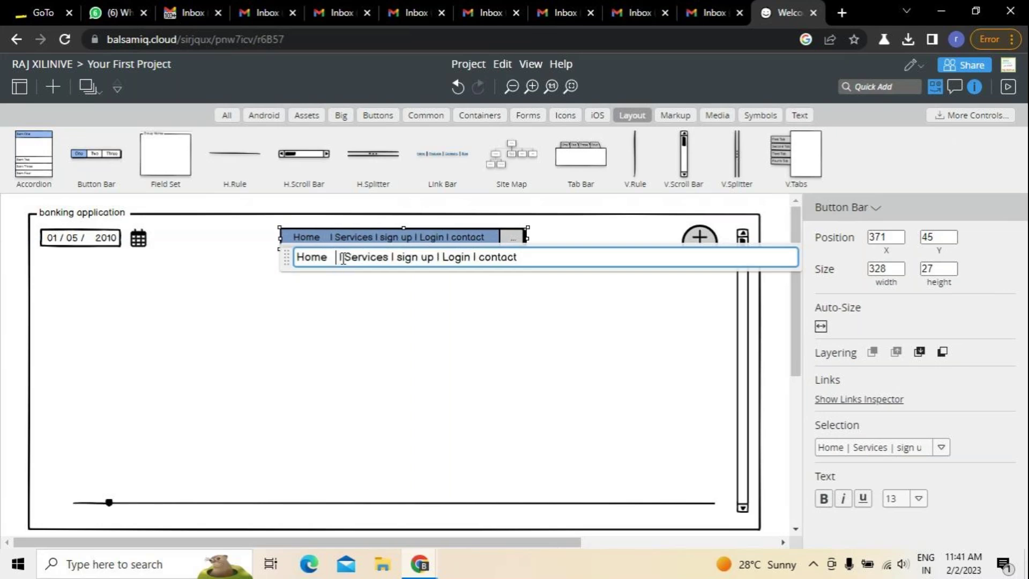
pyautogui.click(424, 257)
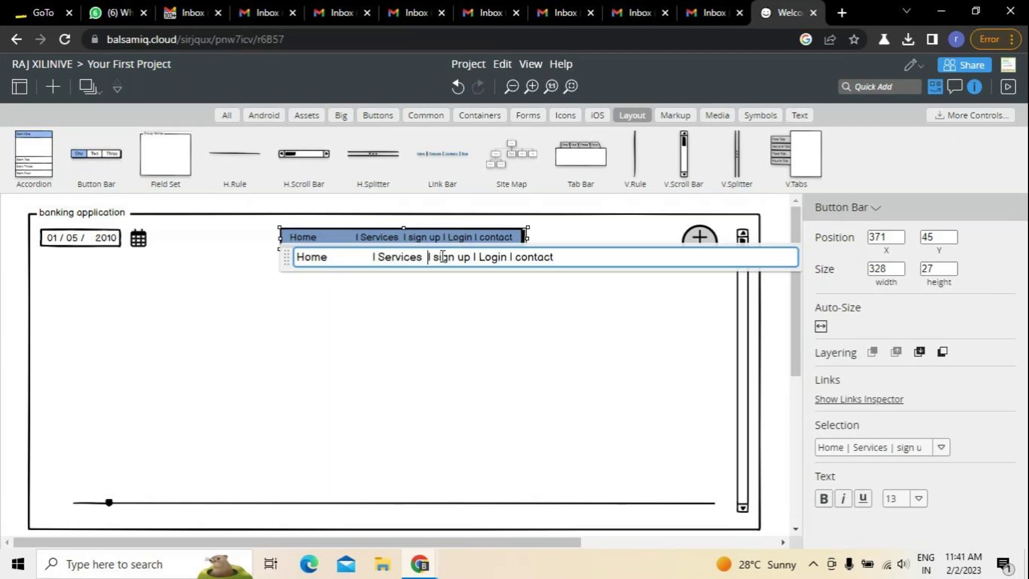
pyautogui.click(495, 257)
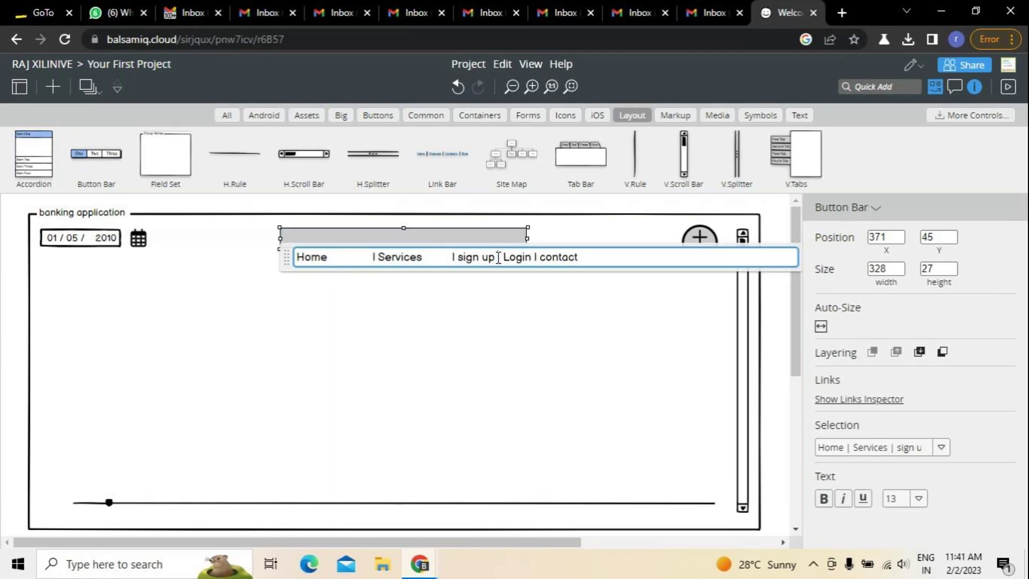
pyautogui.click(559, 258)
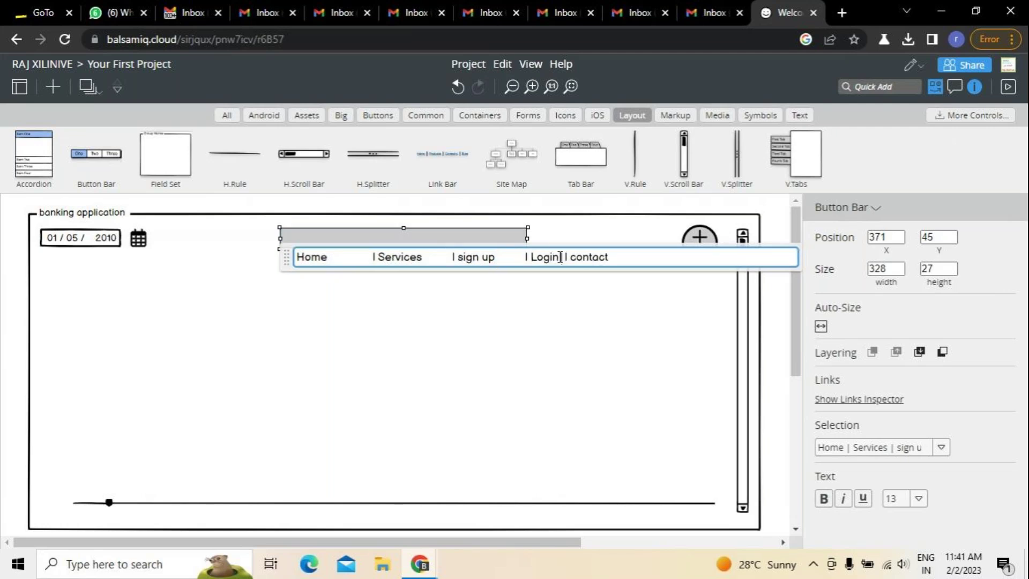
pyautogui.click(639, 257)
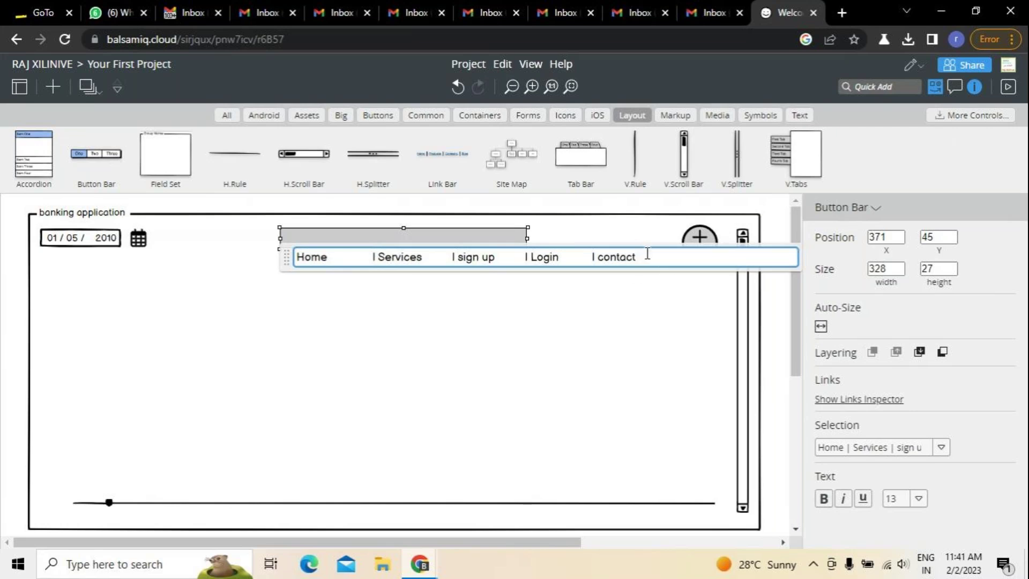
pyautogui.write('|')
pyautogui.click(529, 384)
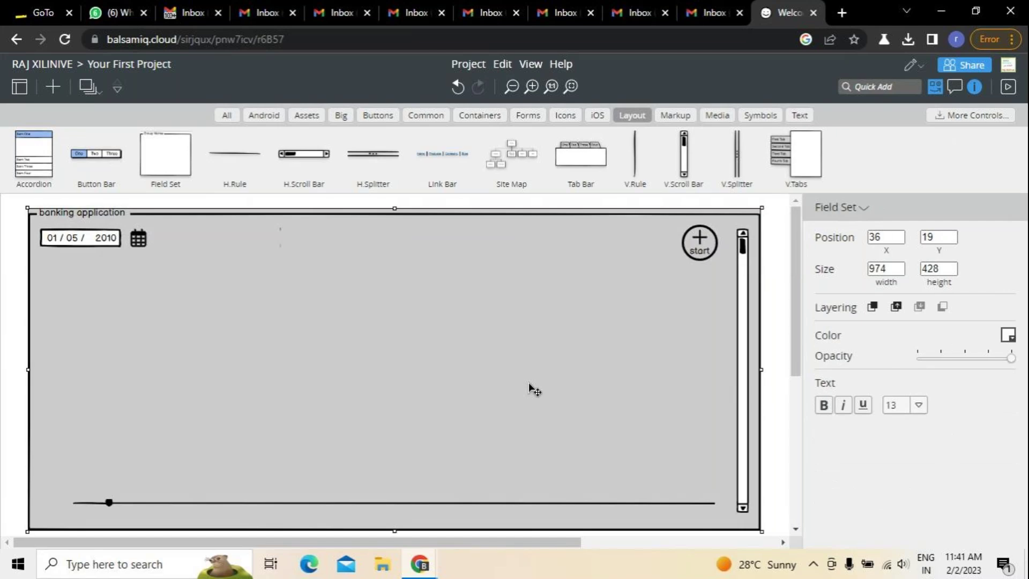
# Widen the Button Bar to about 442 so that its full row of spaced labels fits.
pyautogui.scroll(-3, 374, 322)
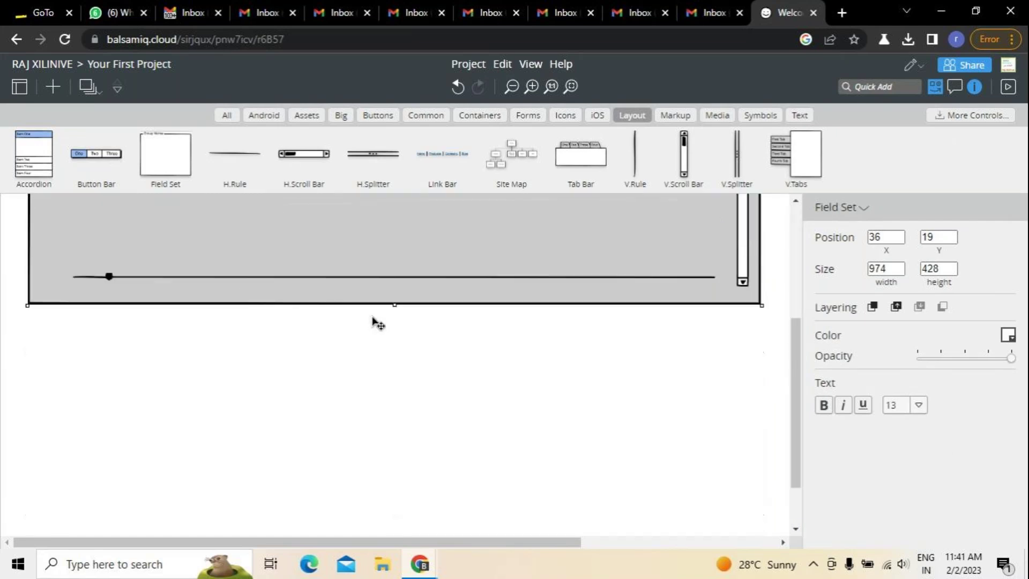
pyautogui.scroll(3, 322, 327)
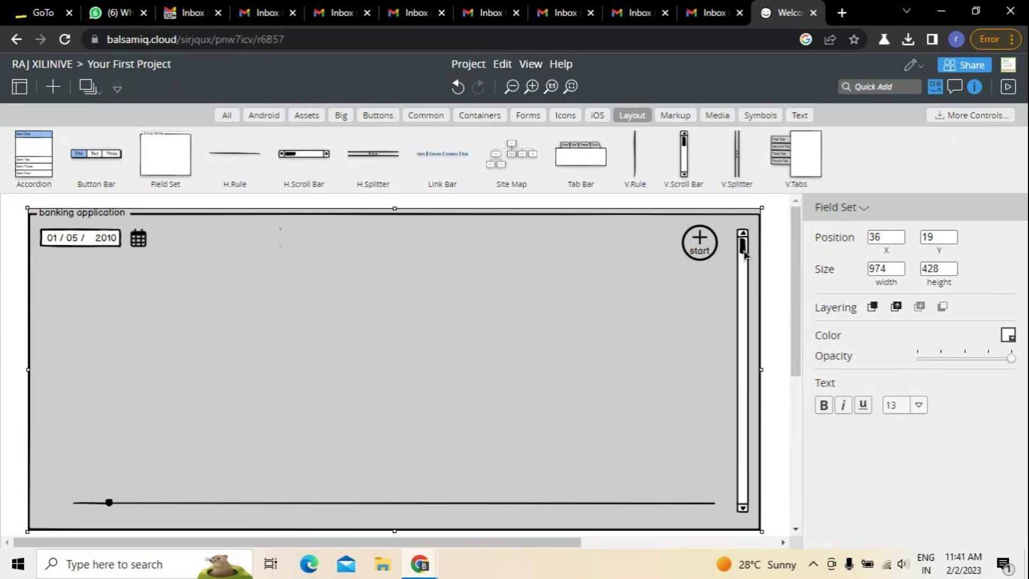
pyautogui.moveTo(743, 252); pyautogui.dragTo(751, 253)
pyautogui.click(482, 235)
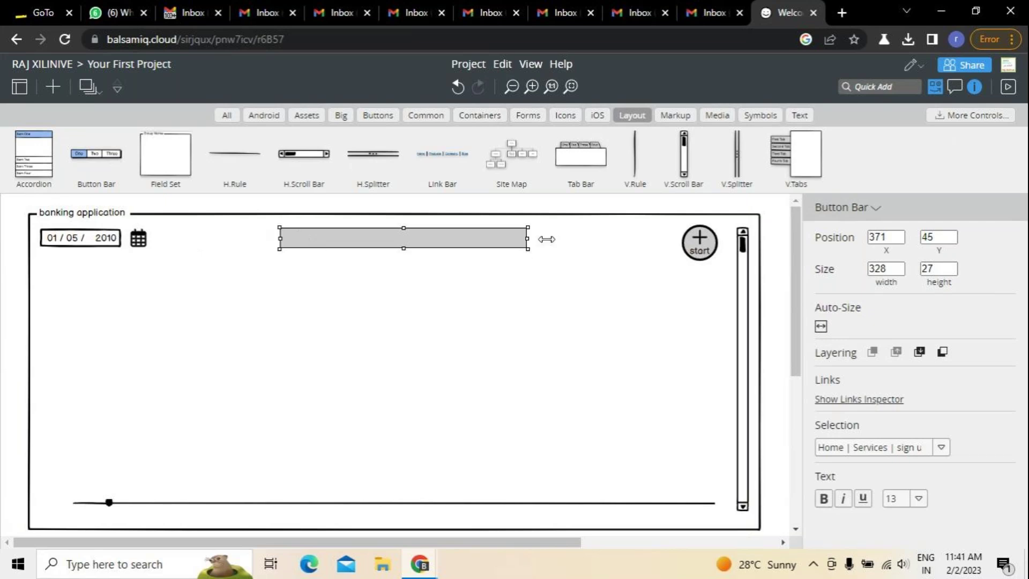
pyautogui.click(319, 280)
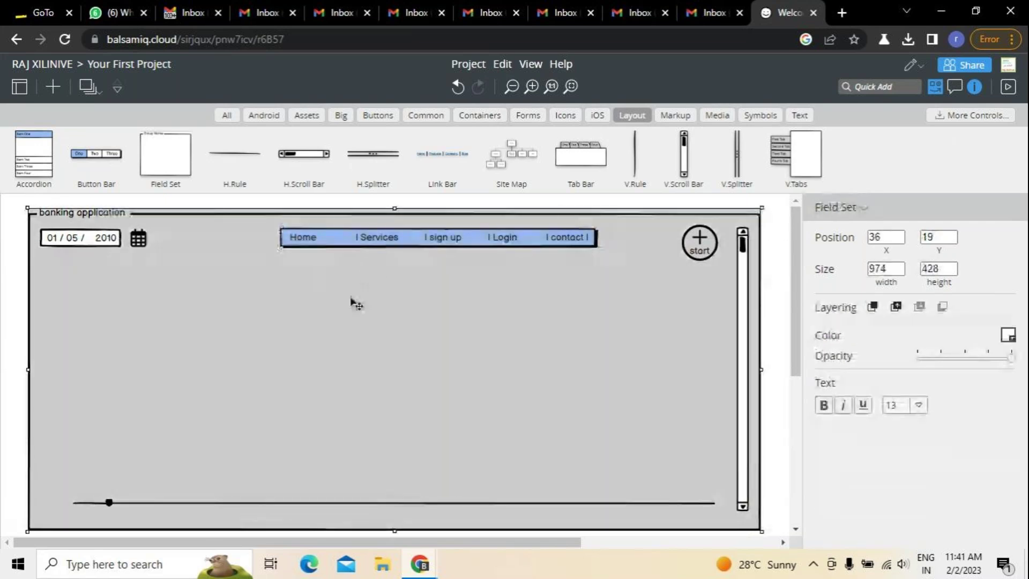
# Shift the Button Bar toward the Date Chooser and stretch both ends to span from the calendar icon to near the "start" button.
pyautogui.click(394, 243)
pyautogui.moveTo(395, 246); pyautogui.dragTo(372, 240)
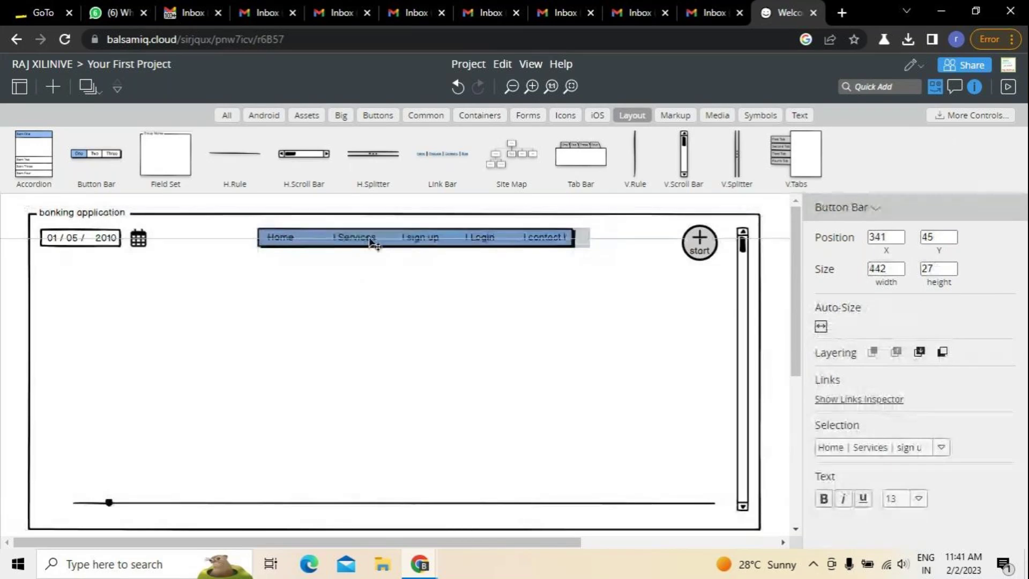
pyautogui.moveTo(591, 245); pyautogui.dragTo(627, 245)
pyautogui.moveTo(261, 243); pyautogui.dragTo(207, 234)
pyautogui.moveTo(627, 239); pyautogui.dragTo(649, 239)
pyautogui.click(417, 379)
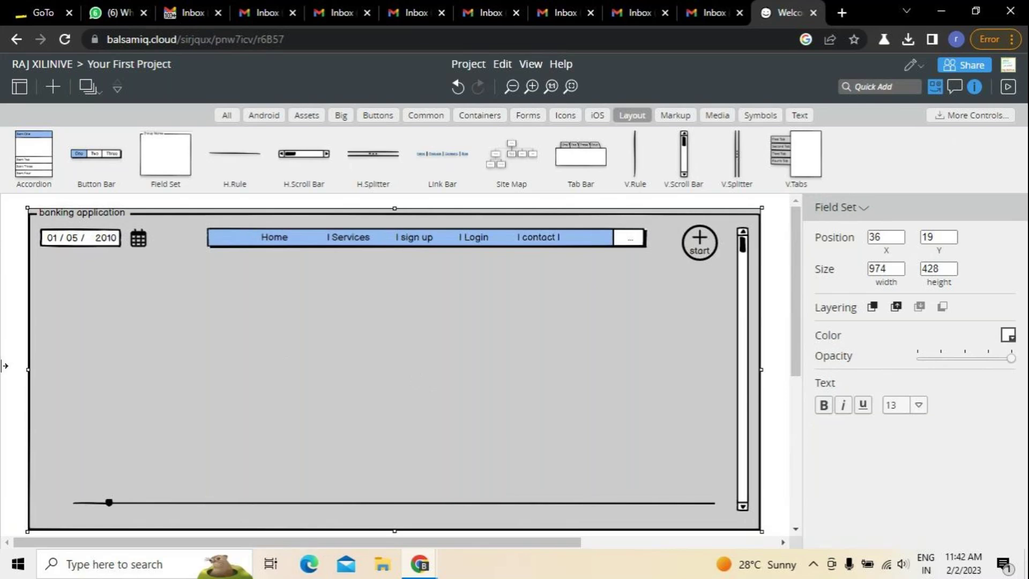
# Place an Accordion below the Date Chooser at about X 57, Y 100 and rename its first item "current".
pyautogui.moveTo(37, 161); pyautogui.dragTo(103, 367)
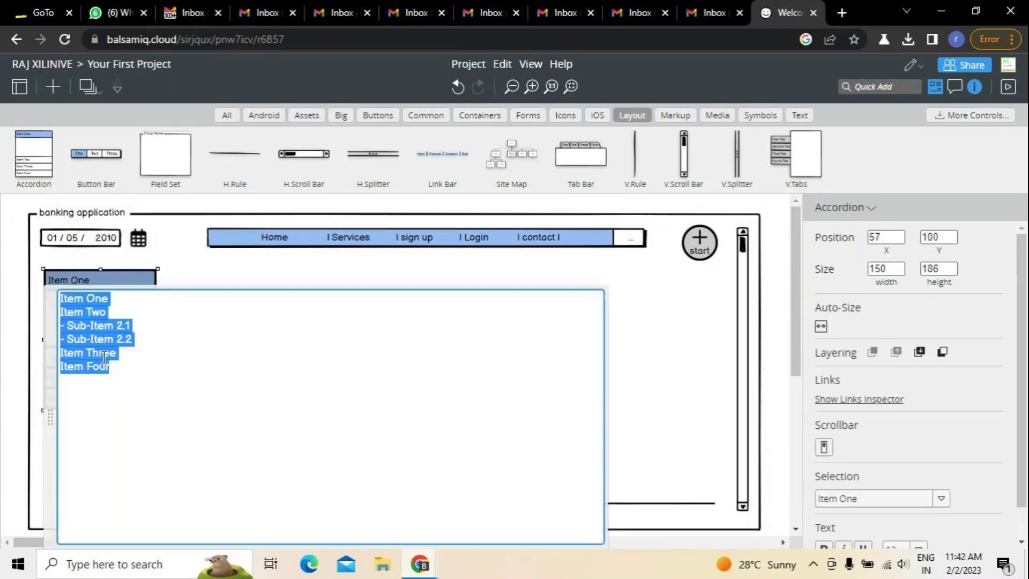
pyautogui.click(118, 299)
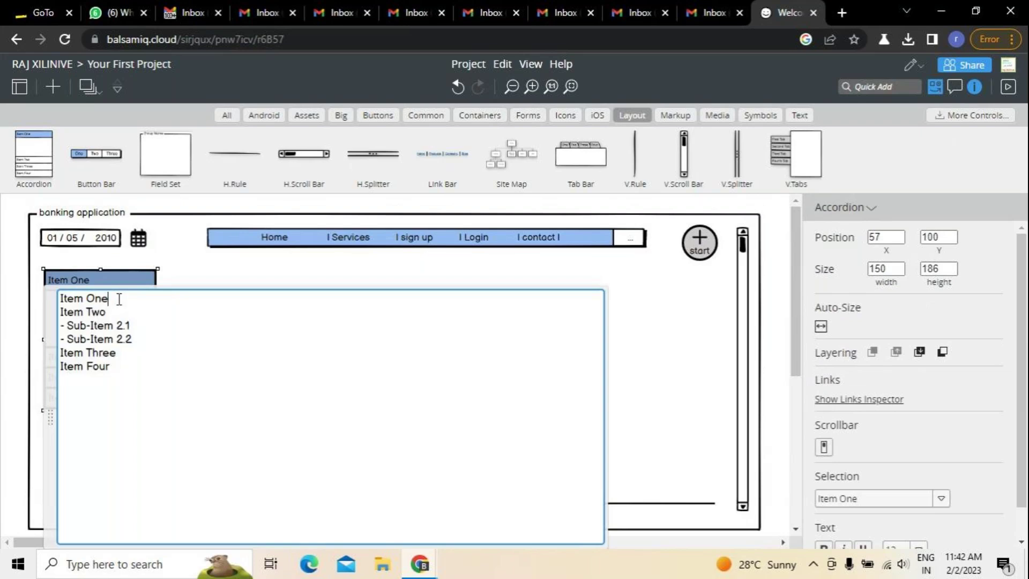
pyautogui.press('BackSpace')
pyautogui.press('BackSpace')
pyautogui.press('BackSpace')
pyautogui.press('BackSpace')
pyautogui.press('BackSpace')
pyautogui.press('BackSpace')
pyautogui.press('BackSpace')
pyautogui.press('BackSpace')
pyautogui.write('current')
# Rename the Accordion's second item "savings".
pyautogui.click(131, 313)
pyautogui.press('BackSpace')
pyautogui.press('BackSpace')
pyautogui.press('BackSpace')
pyautogui.press('BackSpace')
pyautogui.press('BackSpace')
pyautogui.press('BackSpace')
pyautogui.press('BackSpace')
pyautogui.press('BackSpace')
pyautogui.write('savings')
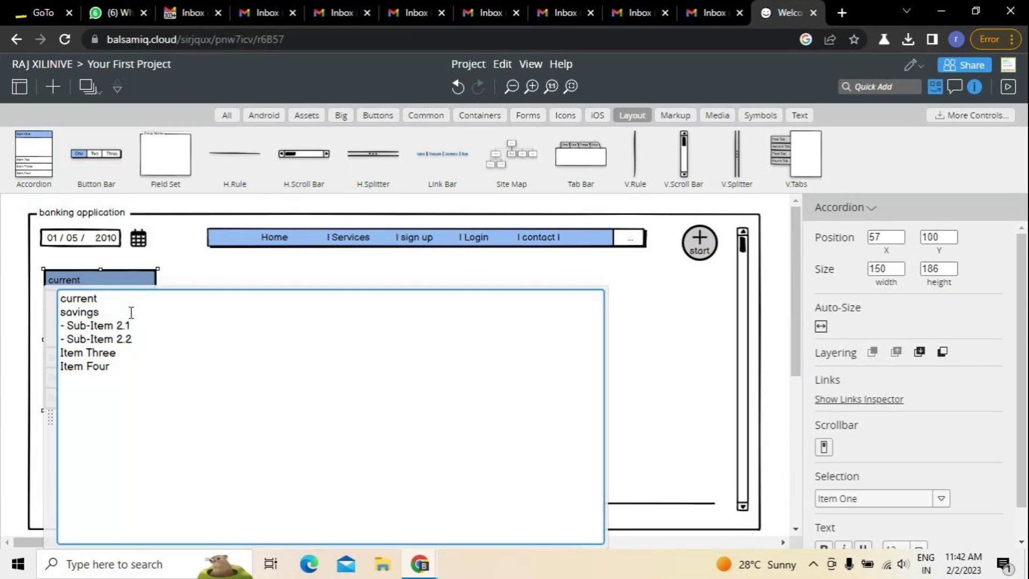
# Clear the "- Sub-Item 2.1" line from the Accordion text and finish editing.
pyautogui.click(140, 325)
pyautogui.press('BackSpace')
pyautogui.press('BackSpace')
pyautogui.press('BackSpace')
pyautogui.press('BackSpace')
pyautogui.press('BackSpace')
pyautogui.press('BackSpace')
pyautogui.press('BackSpace')
pyautogui.press('BackSpace')
pyautogui.press('BackSpace')
pyautogui.press('BackSpace')
pyautogui.press('BackSpace')
pyautogui.press('BackSpace')
pyautogui.press('BackSpace')
pyautogui.press('BackSpace')
pyautogui.click(193, 278)
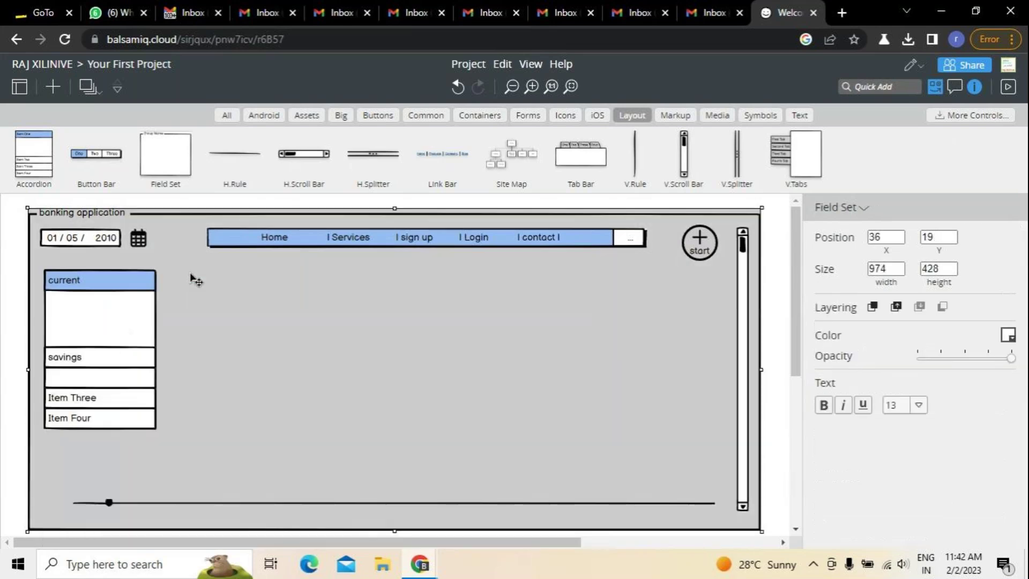
# Replace "Item Three" in the Accordion text with "savings account".
pyautogui.click(97, 356)
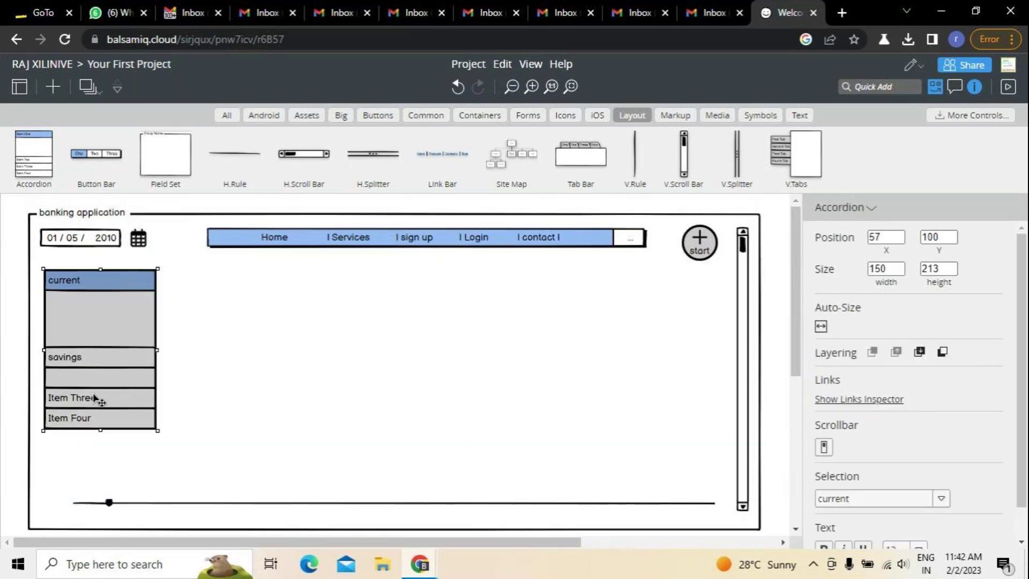
pyautogui.doubleClick(106, 407)
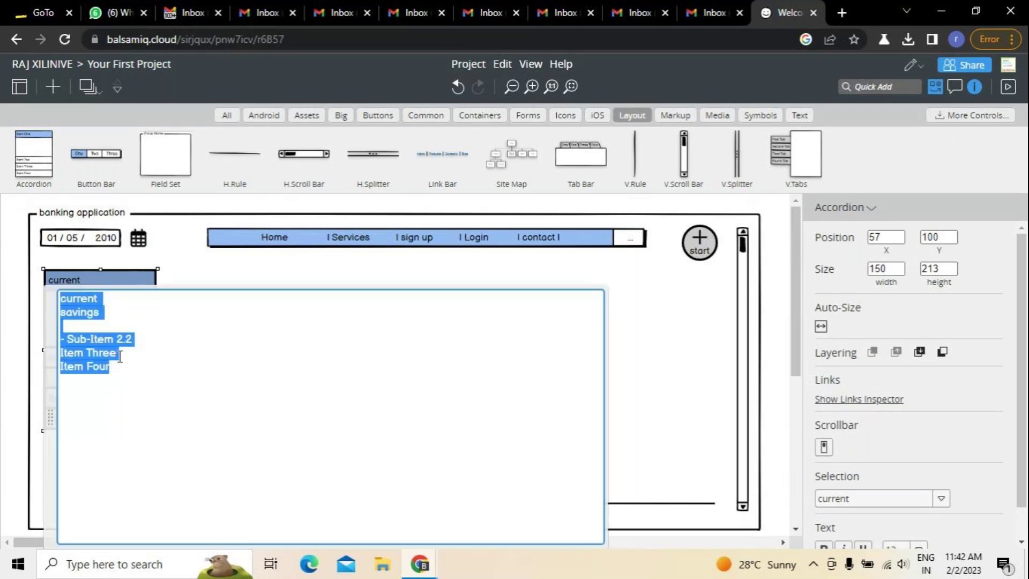
pyautogui.click(132, 359)
pyautogui.press('BackSpace')
pyautogui.press('BackSpace')
pyautogui.press('BackSpace')
pyautogui.press('BackSpace')
pyautogui.press('BackSpace')
pyautogui.press('BackSpace')
pyautogui.press('BackSpace')
pyautogui.press('BackSpace')
pyautogui.press('BackSpace')
pyautogui.press('BackSpace')
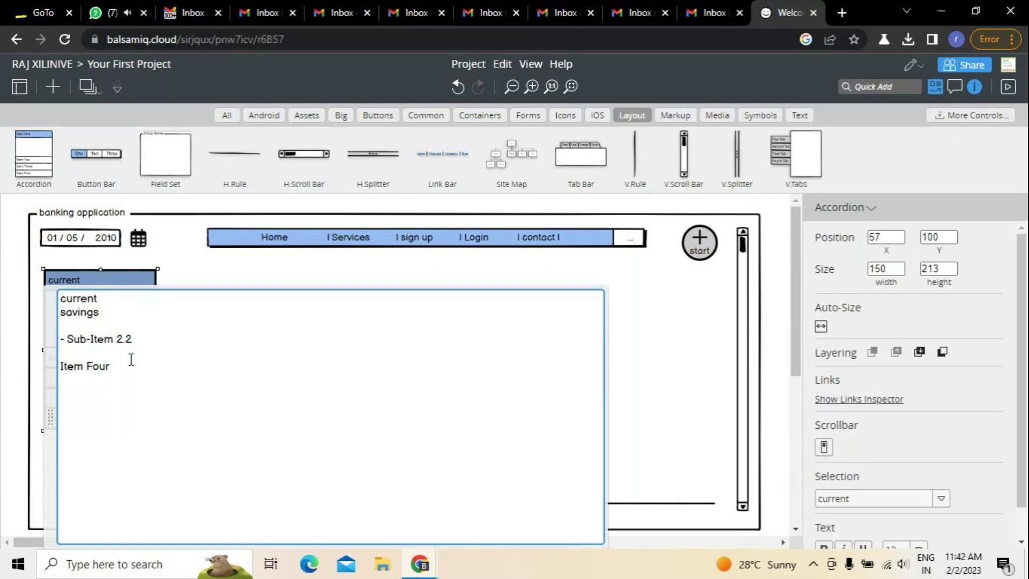
pyautogui.write('savings account')
# Replace "Item Four" in the Accordion text with "Deposits" and finish editing.
pyautogui.press('BackSpace')
pyautogui.press('BackSpace')
pyautogui.press('BackSpace')
pyautogui.press('BackSpace')
pyautogui.press('BackSpace')
pyautogui.press('BackSpace')
pyautogui.press('BackSpace')
pyautogui.press('BackSpace')
pyautogui.press('BackSpace')
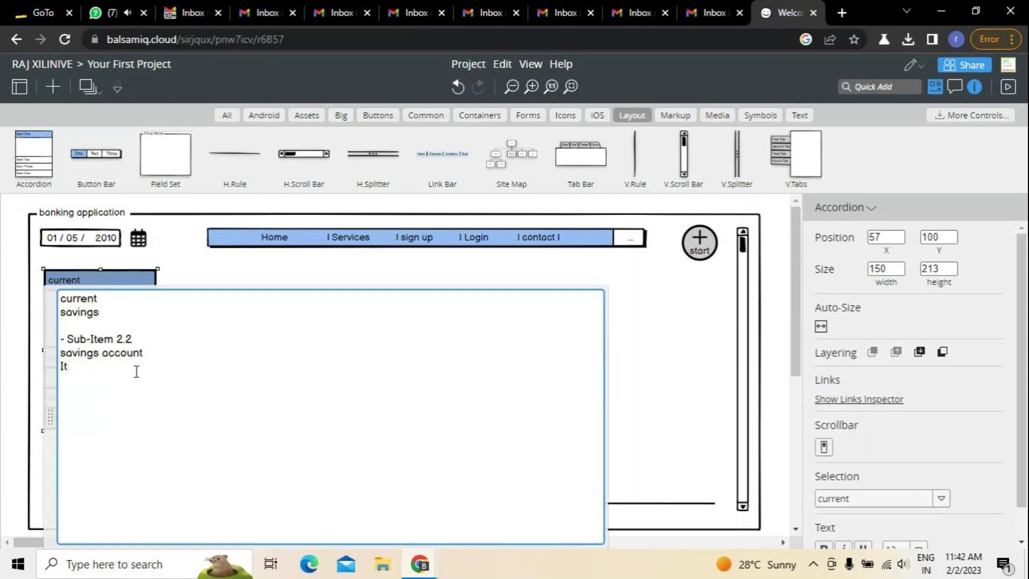
pyautogui.write('Deposits')
pyautogui.click(574, 276)
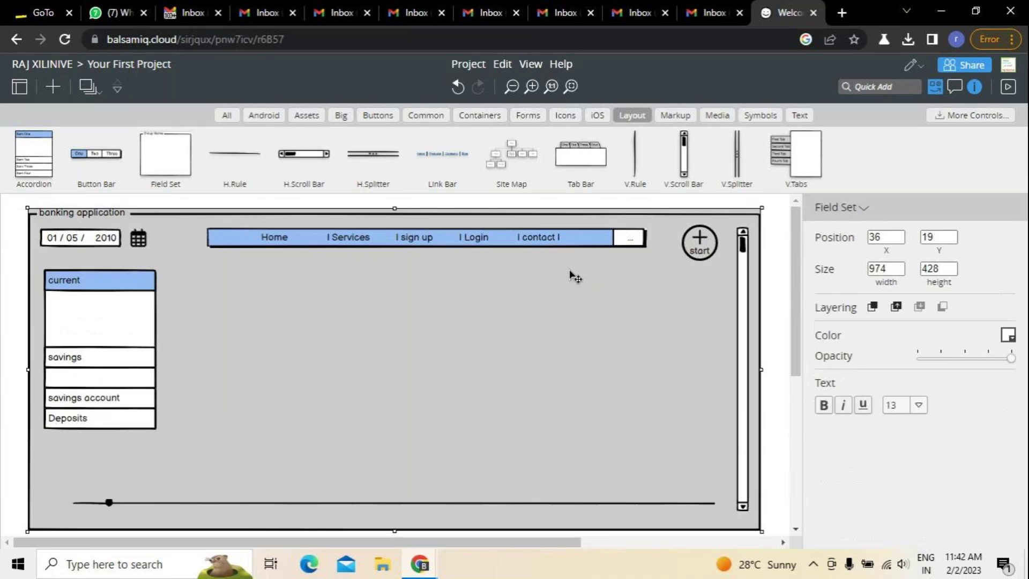
# Stretch the Accordion to about 309 high and position it at about X 49, Y 78, just below the Date Chooser.
pyautogui.click(128, 421)
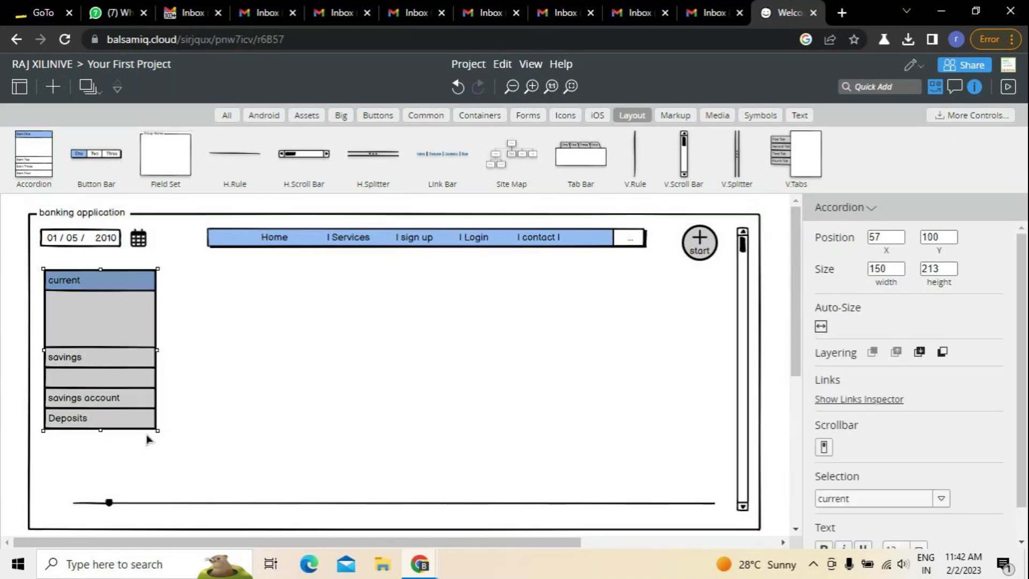
pyautogui.moveTo(101, 430); pyautogui.dragTo(101, 476)
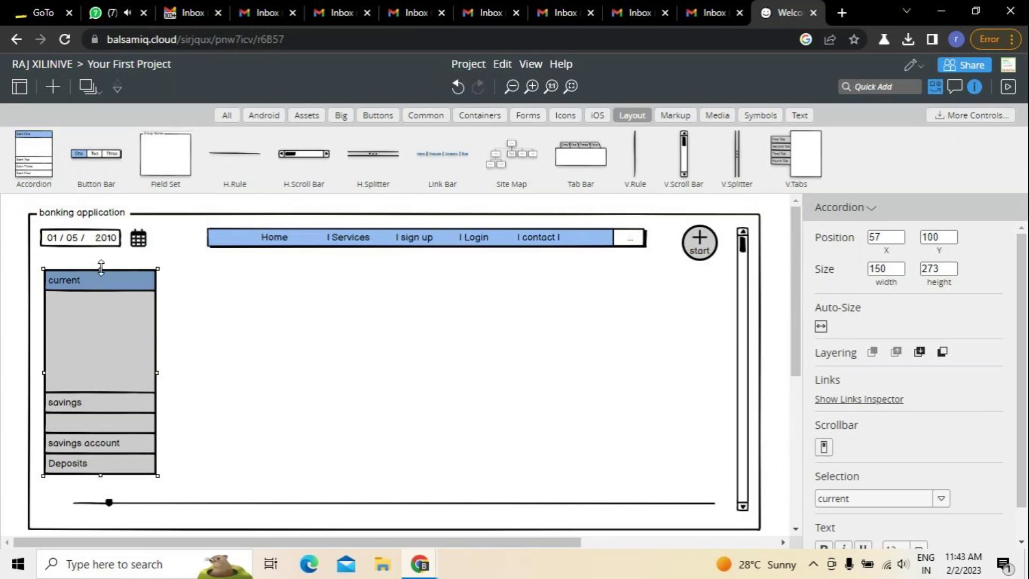
pyautogui.moveTo(101, 269); pyautogui.dragTo(101, 261)
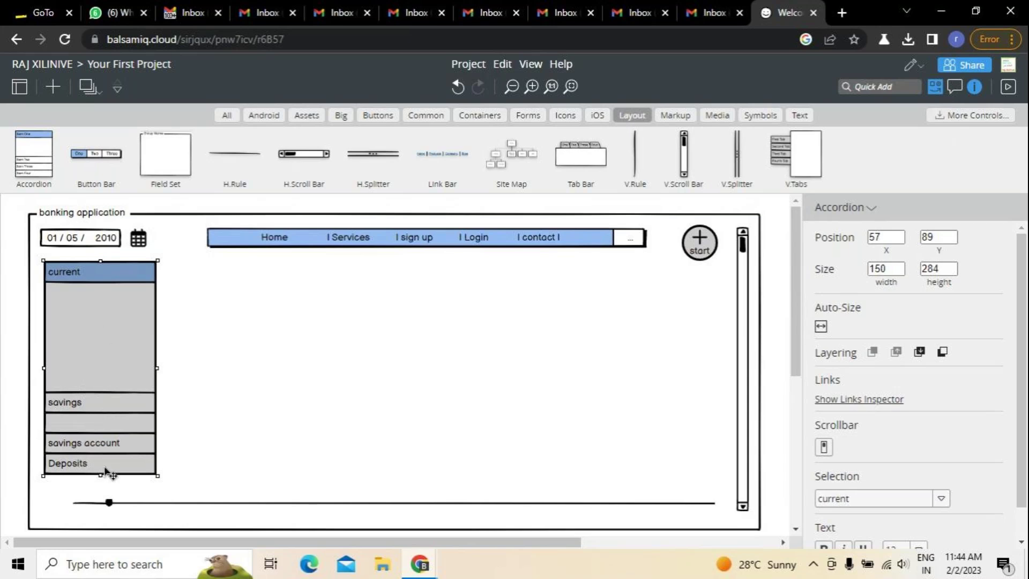
pyautogui.moveTo(99, 477); pyautogui.dragTo(96, 493)
pyautogui.click(217, 423)
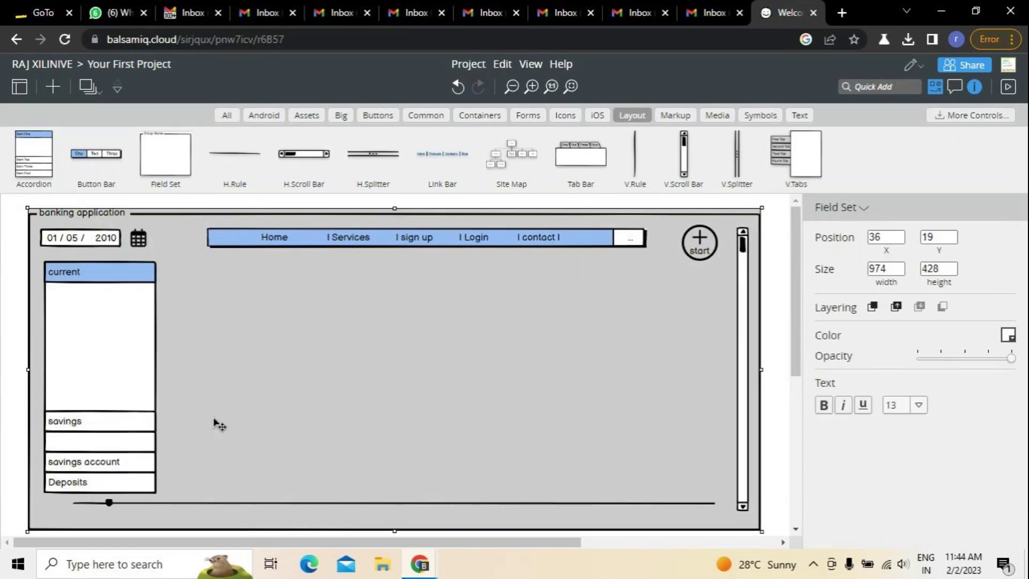
pyautogui.moveTo(121, 439); pyautogui.dragTo(114, 431)
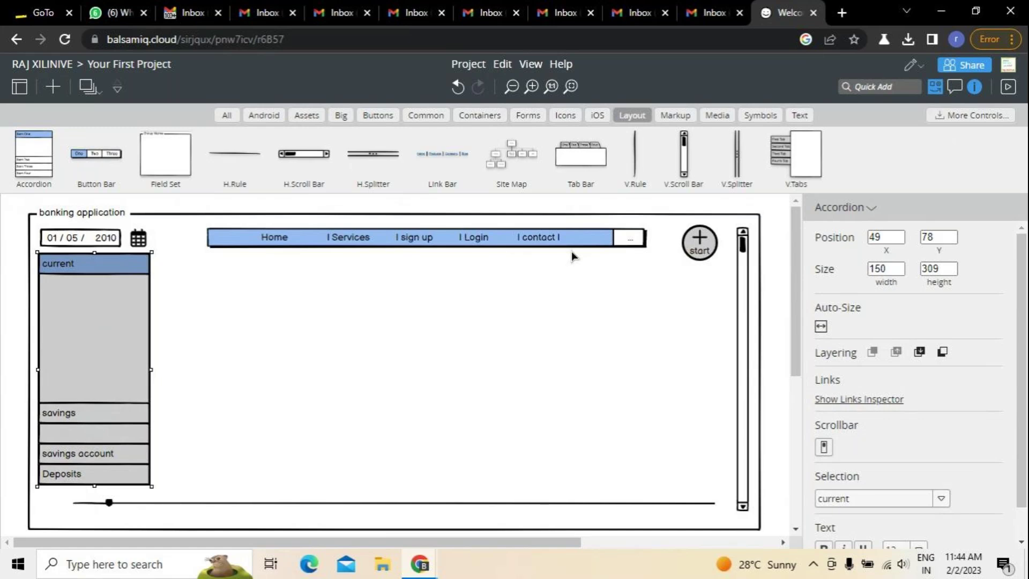
# Add an Image placeholder from the Media controls at about X 795, Y 124 and label it "XYZ".
pyautogui.click(676, 116)
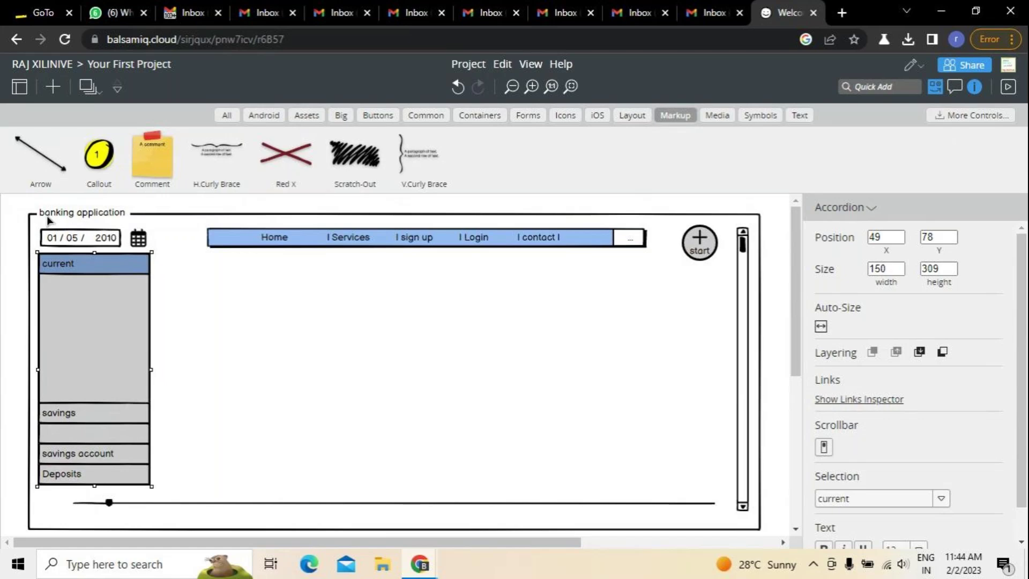
pyautogui.click(724, 116)
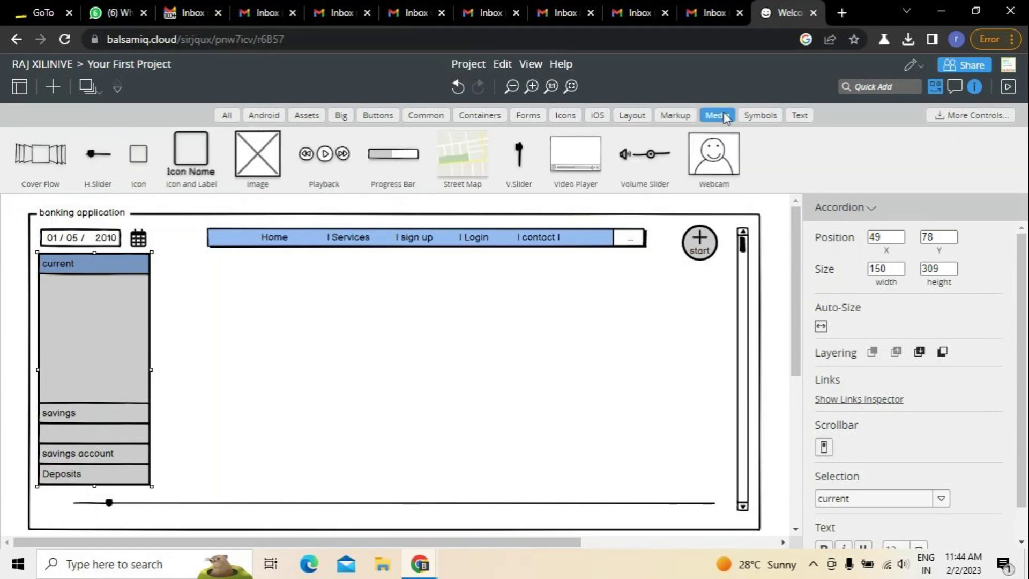
pyautogui.moveTo(265, 177); pyautogui.dragTo(627, 338)
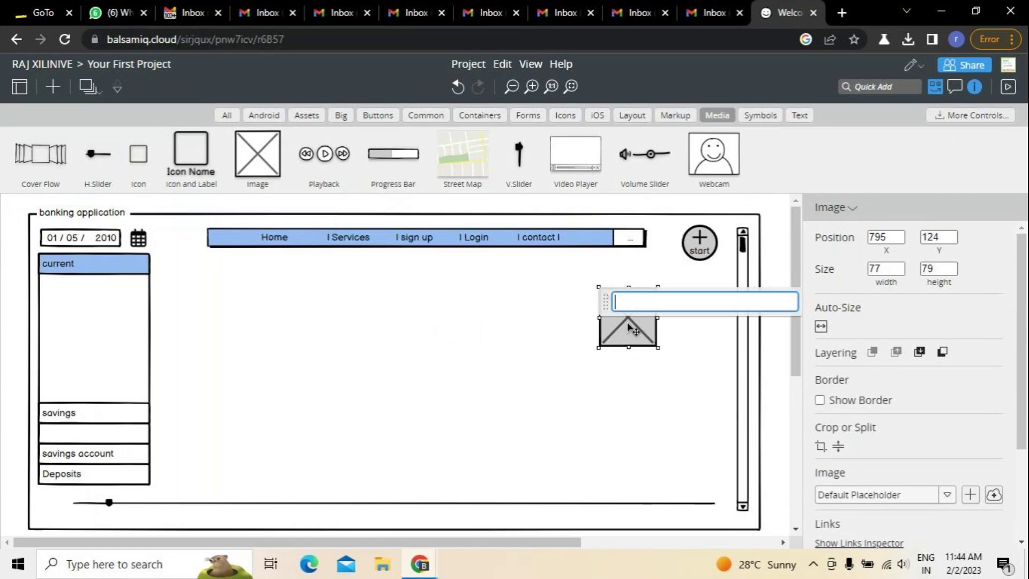
pyautogui.write('XYZ')
pyautogui.click(601, 402)
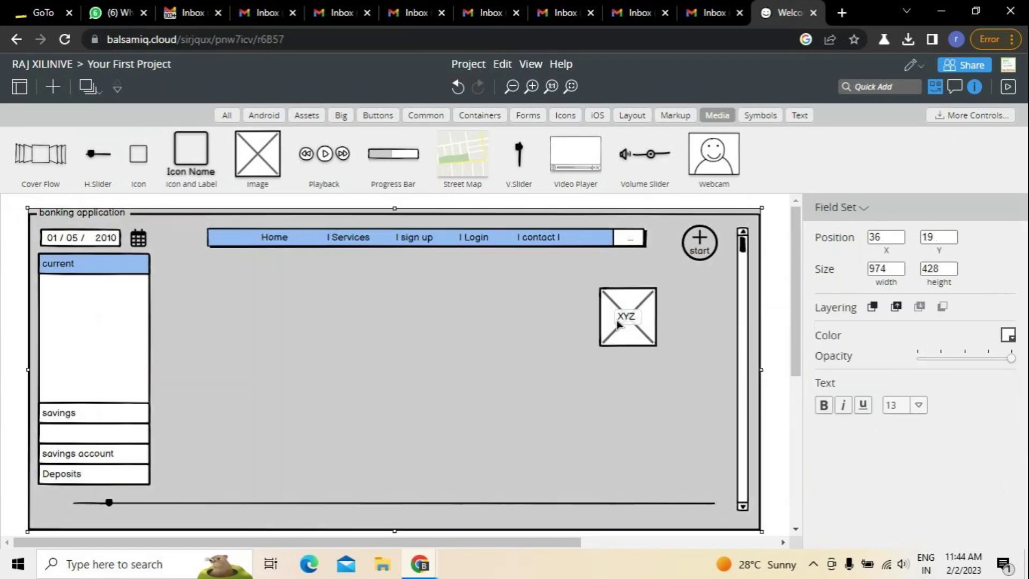
# Move the "XYZ" image to about X 885, Y 42 and the "start" Circle Button beside the calendar icon at X 215, Y 35.
pyautogui.moveTo(637, 292); pyautogui.dragTo(571, 300)
pyautogui.moveTo(684, 289); pyautogui.dragTo(697, 256)
pyautogui.moveTo(570, 296); pyautogui.dragTo(185, 250)
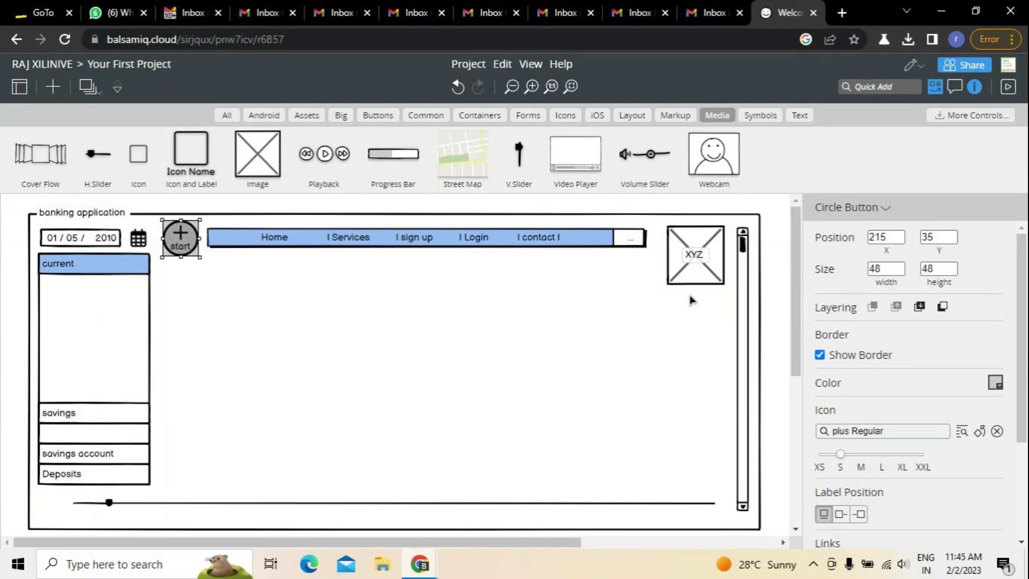
pyautogui.click(609, 349)
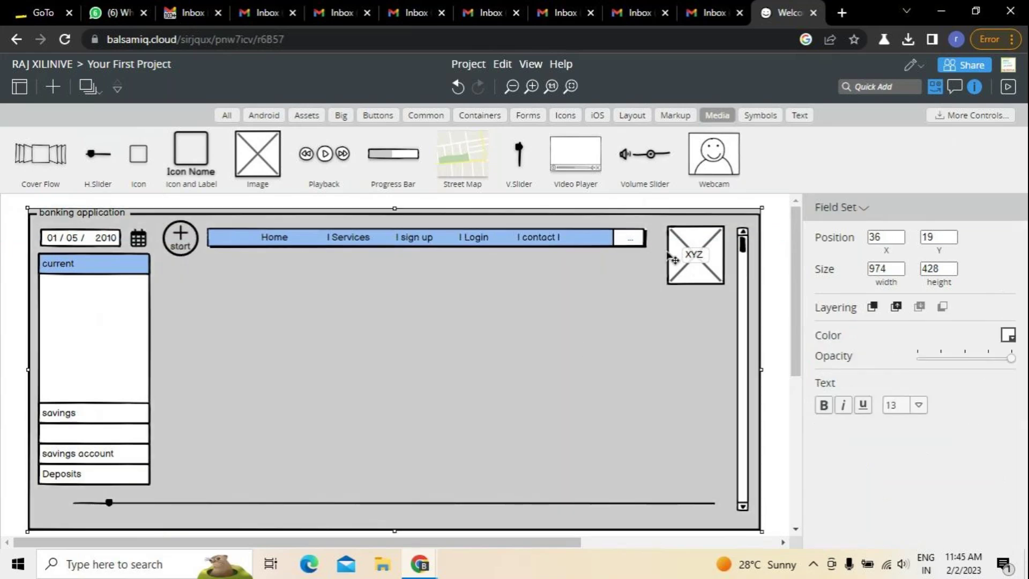
# Load the picture "5" from the "Pre sales" folder inside "CLASS PRESENTATIONS" into the "XYZ" Image placeholder.
pyautogui.click(698, 260)
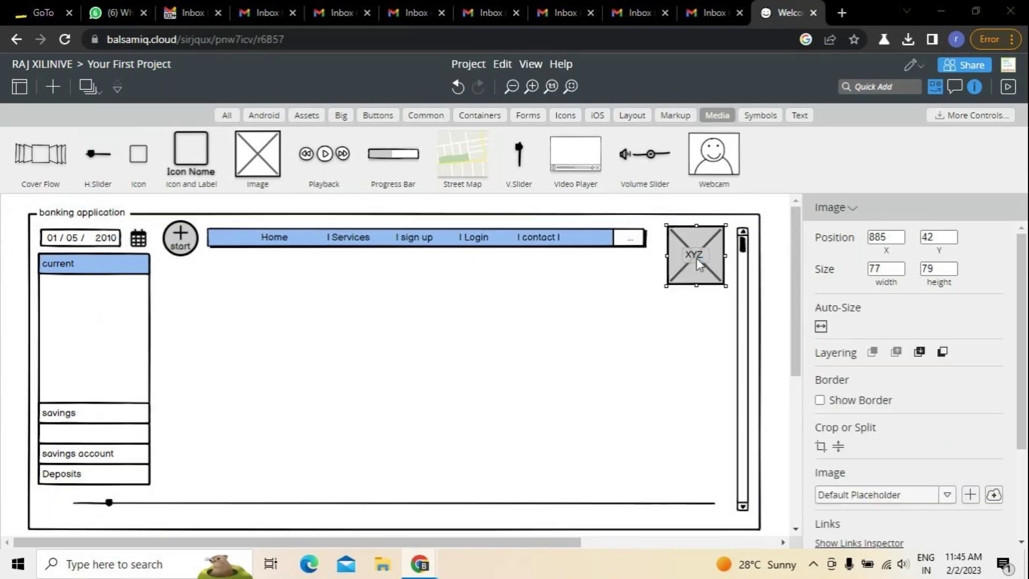
pyautogui.doubleClick(696, 258)
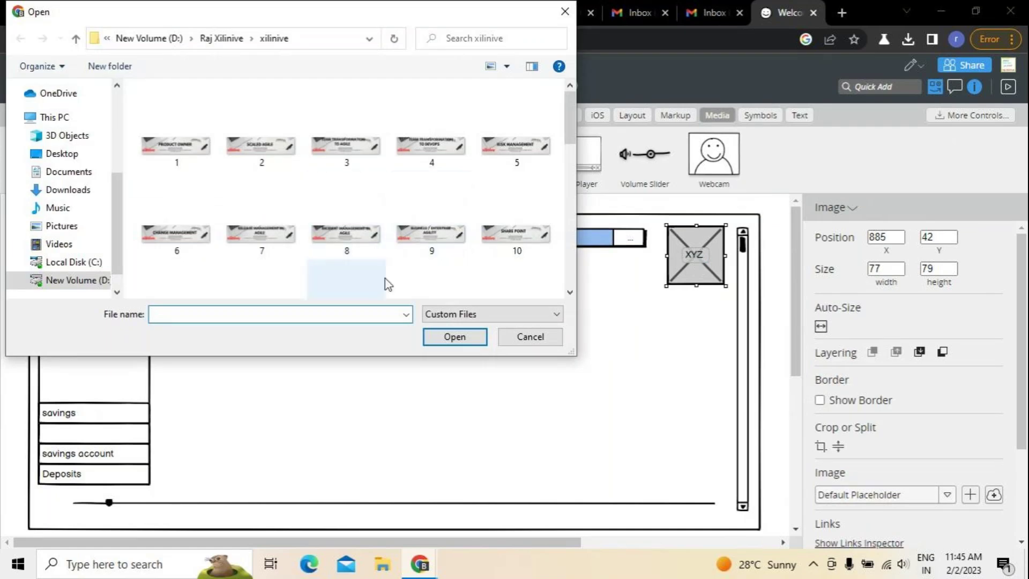
pyautogui.click(75, 280)
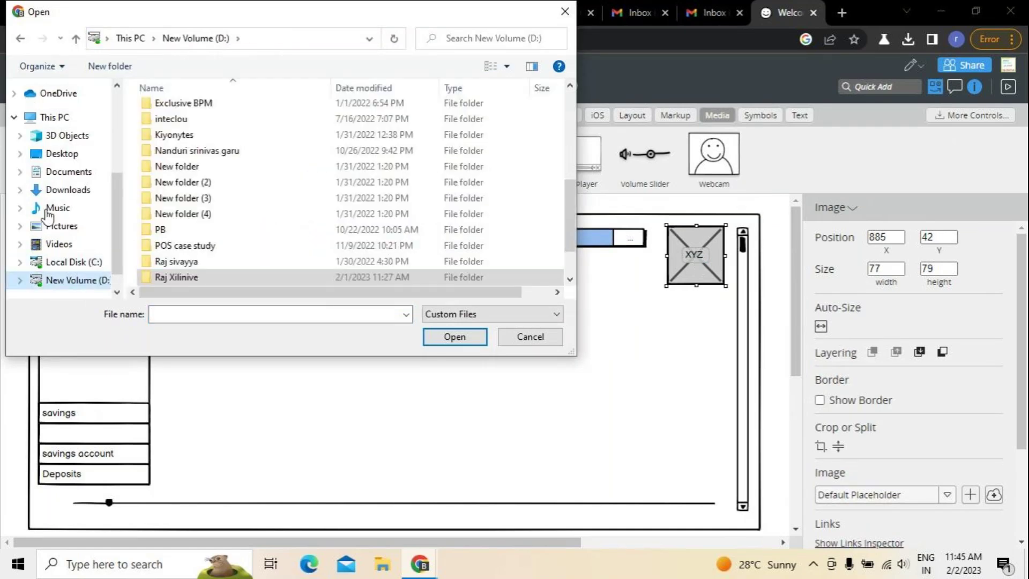
pyautogui.click(178, 281)
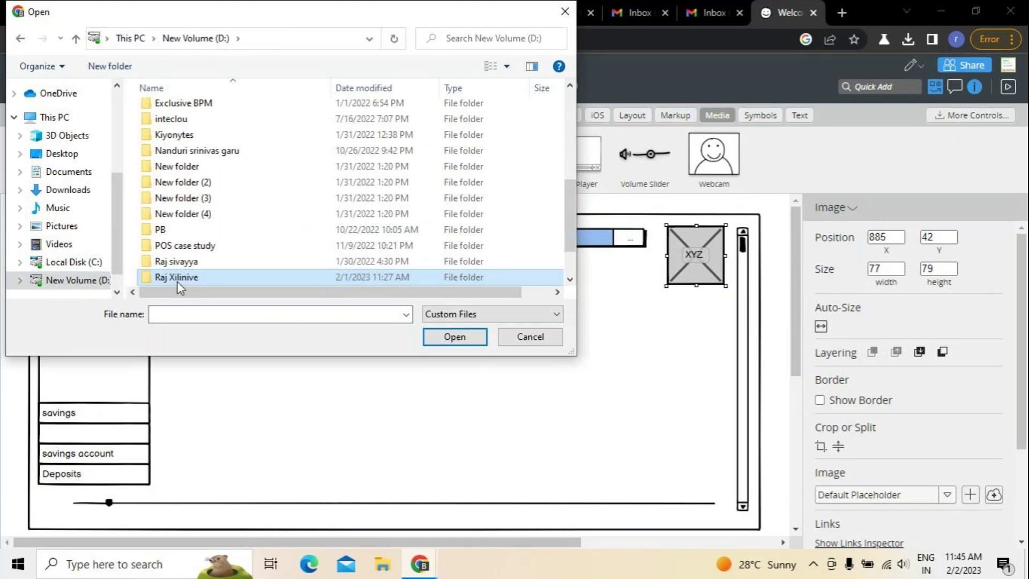
pyautogui.doubleClick(178, 282)
pyautogui.doubleClick(167, 126)
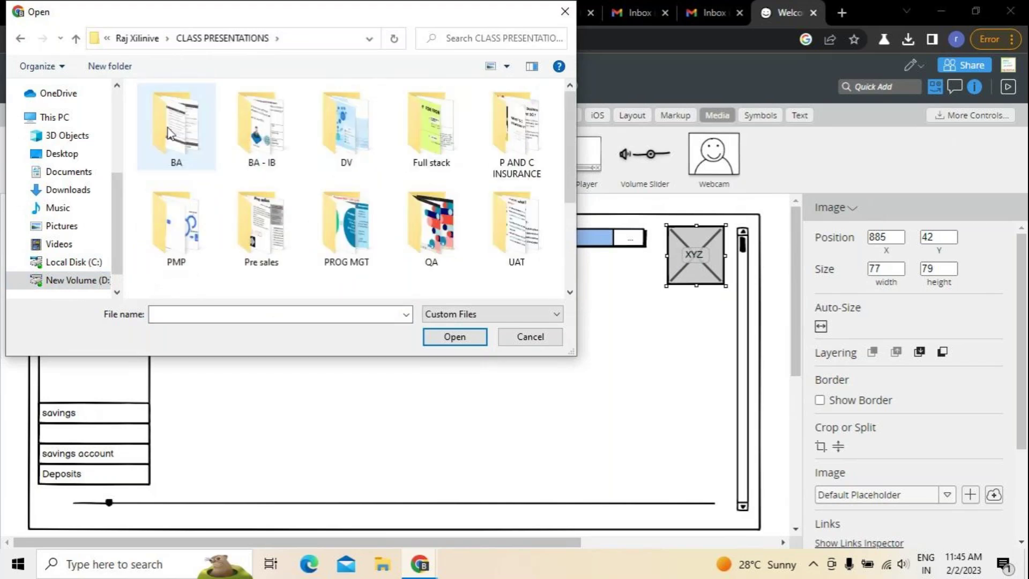
pyautogui.doubleClick(282, 257)
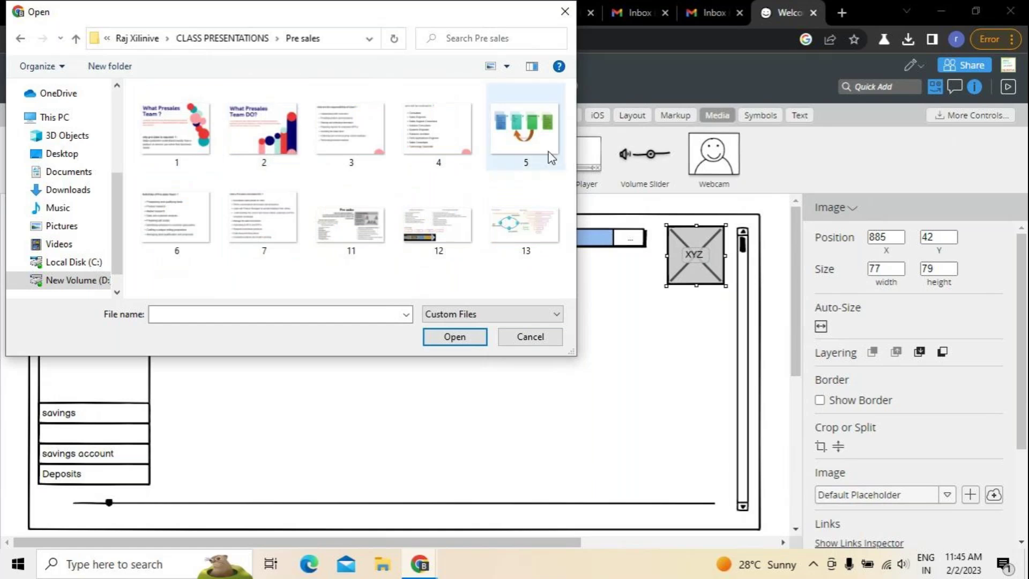
pyautogui.click(525, 147)
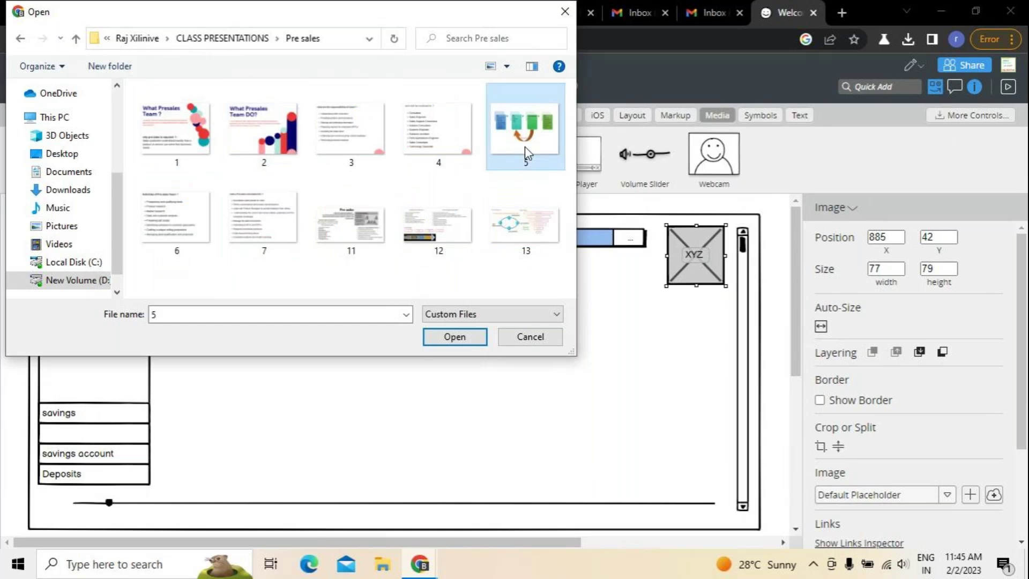
pyautogui.click(459, 343)
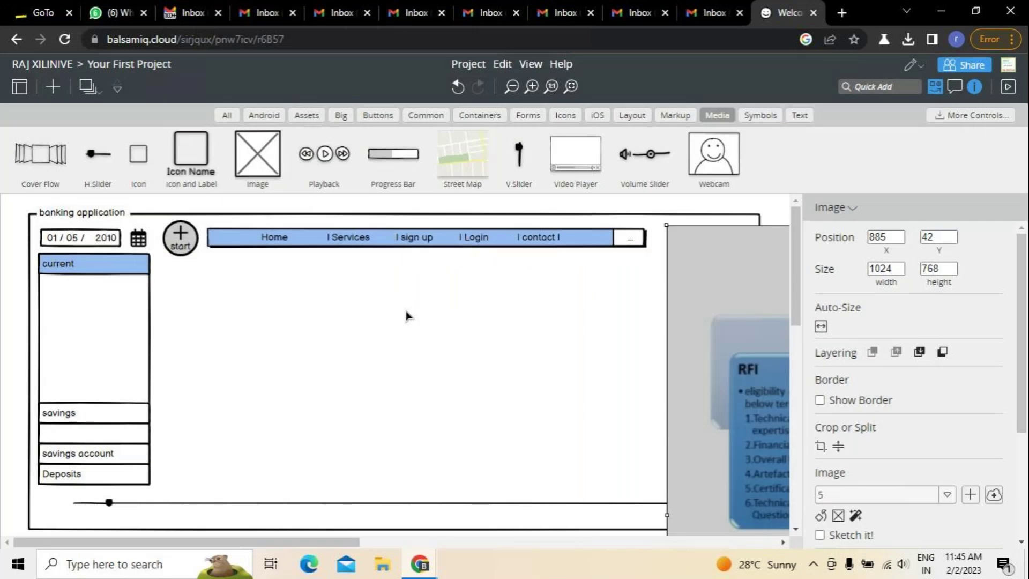
# Shrink the imported "XYZ" picture to about 68 by 61 and place it at about X 881, Y 45.
pyautogui.moveTo(666, 225); pyautogui.dragTo(312, 276)
pyautogui.moveTo(257, 471); pyautogui.dragTo(647, 358)
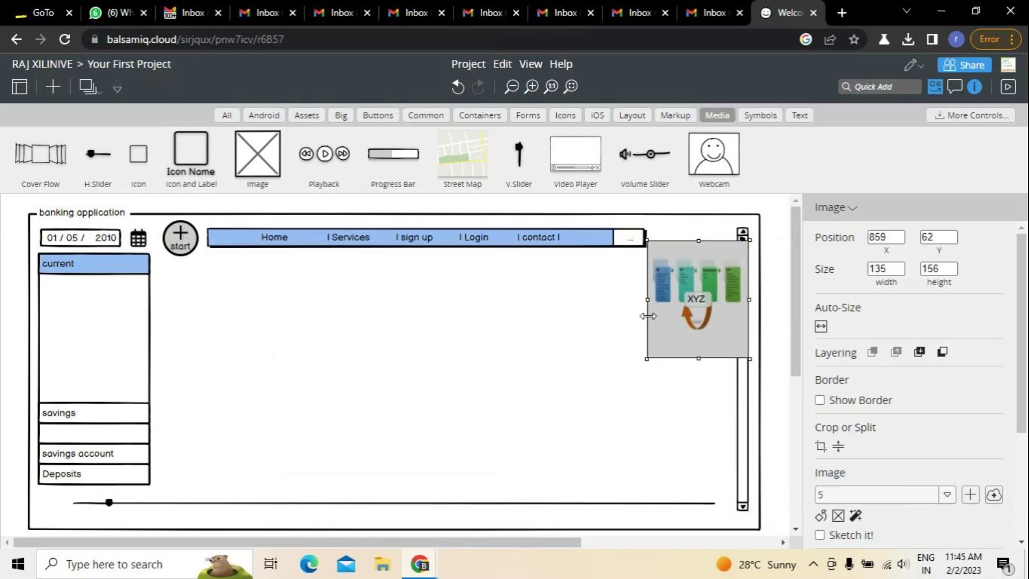
pyautogui.moveTo(647, 301); pyautogui.dragTo(596, 301)
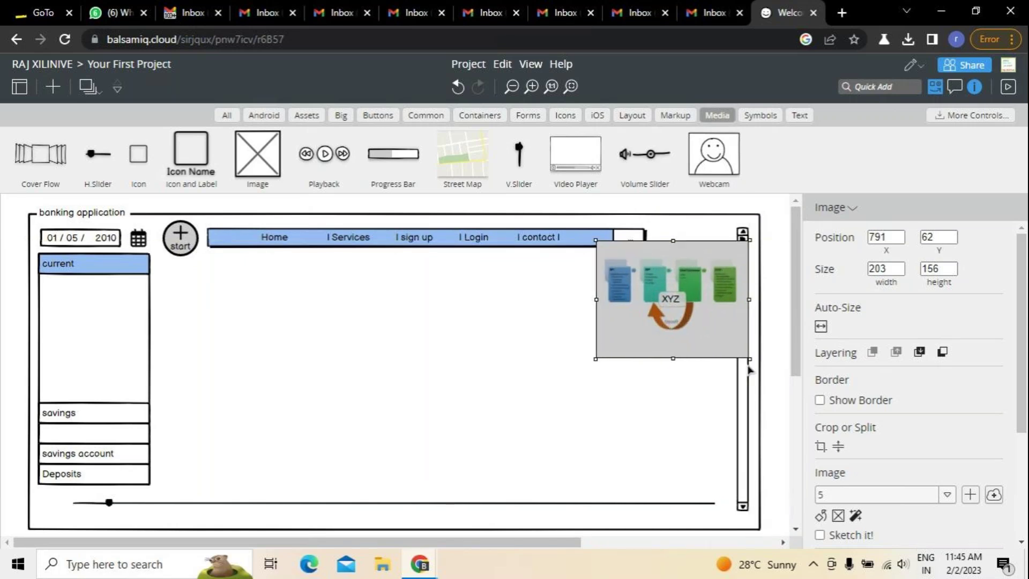
pyautogui.moveTo(749, 359); pyautogui.dragTo(696, 266)
pyautogui.click(578, 315)
pyautogui.click(670, 306)
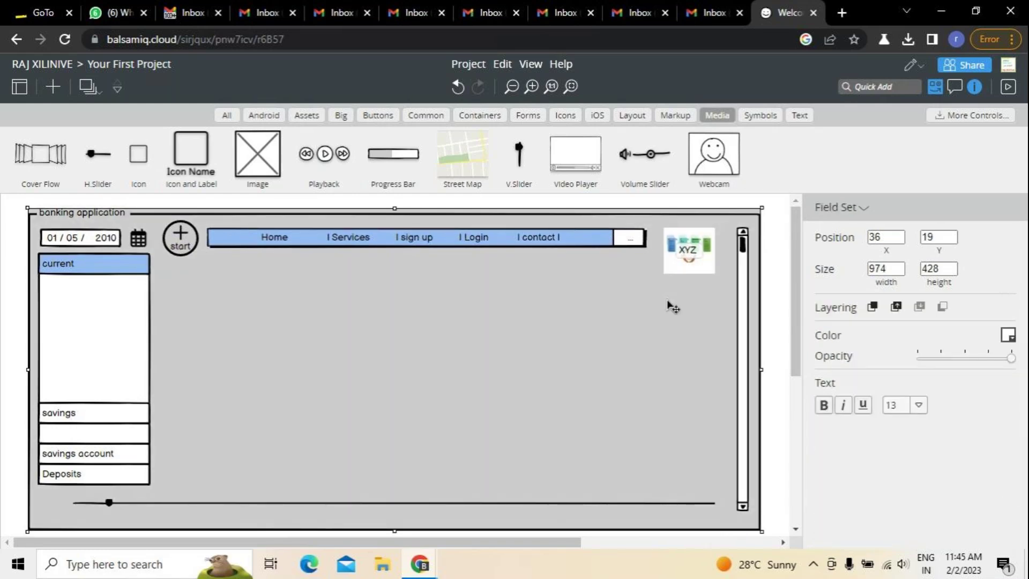
pyautogui.click(687, 254)
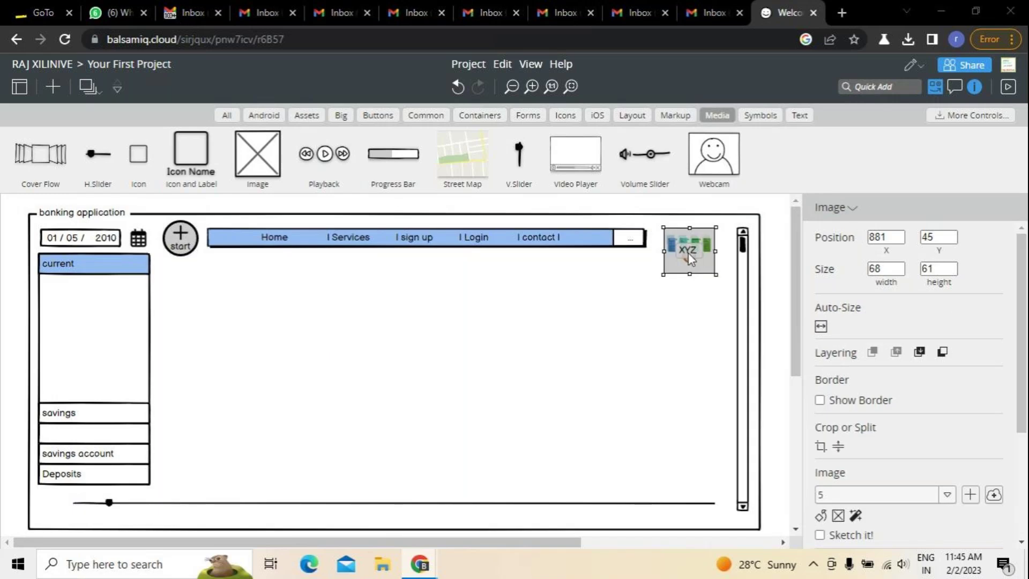
pyautogui.doubleClick(688, 252)
pyautogui.click(565, 9)
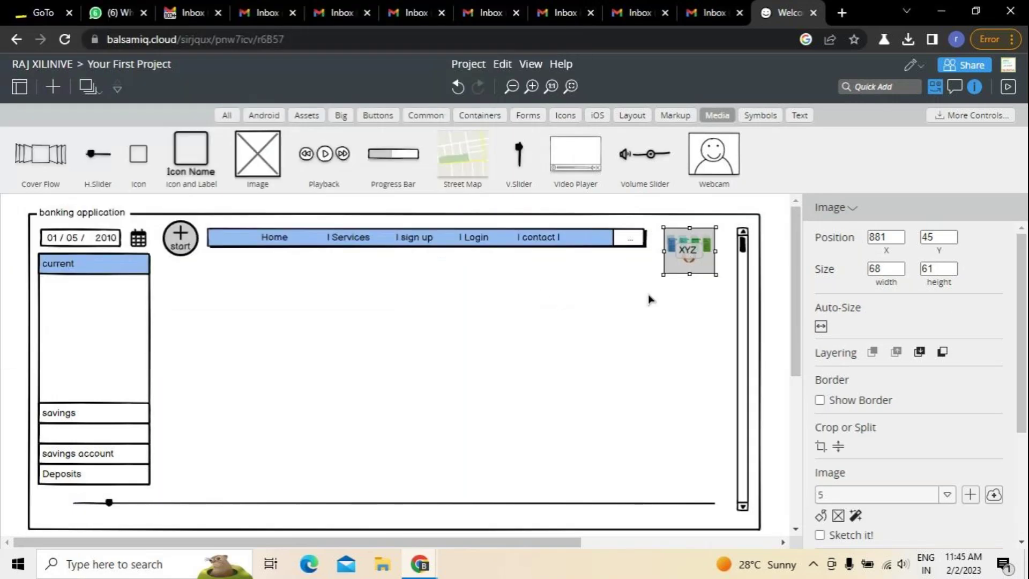
pyautogui.click(646, 297)
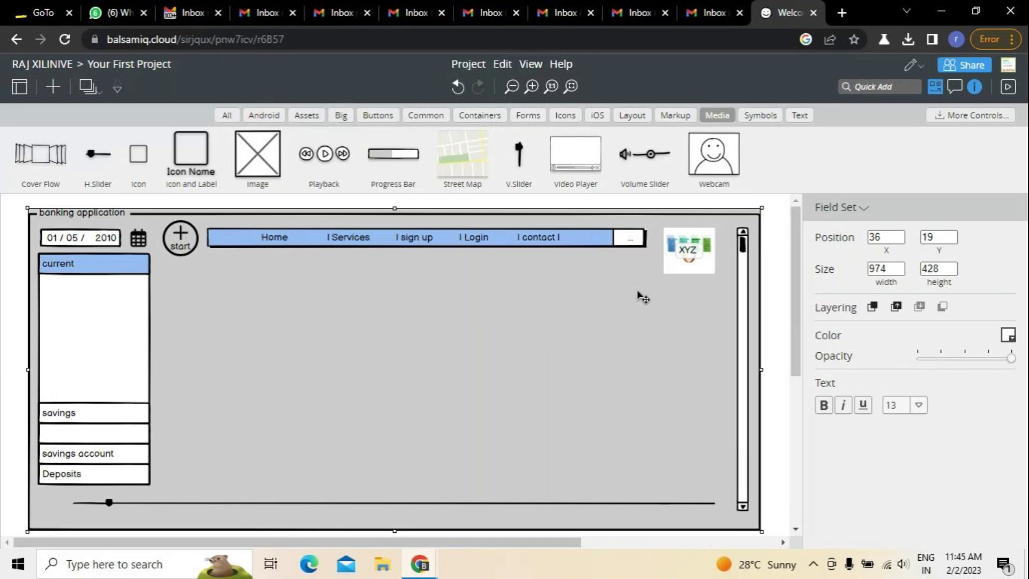
# Move the "XYZ" picture to about X 897, Y 35 and raise the vertical scroll bar level with its upper edge.
pyautogui.moveTo(694, 252); pyautogui.dragTo(703, 247)
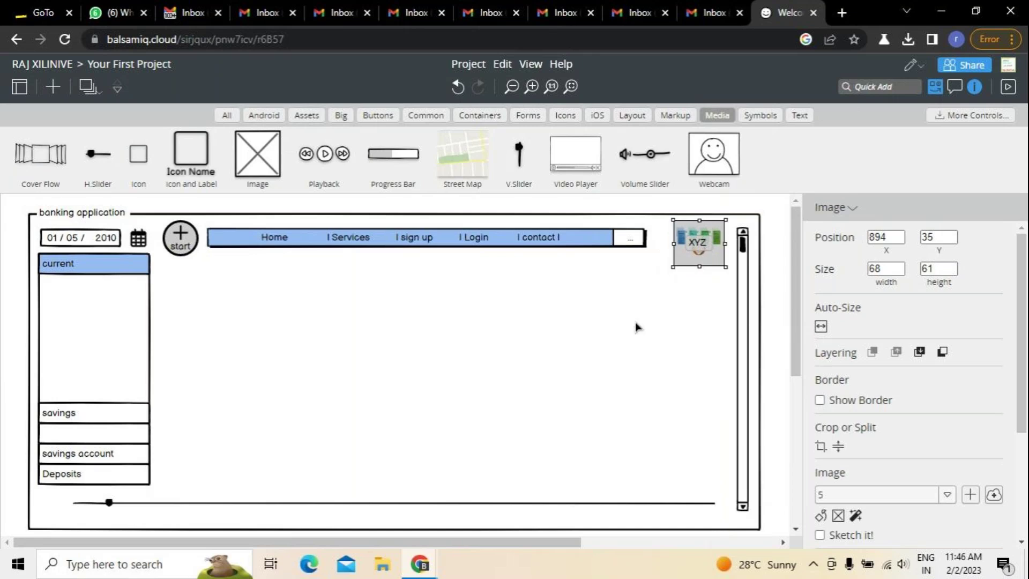
pyautogui.click(583, 276)
pyautogui.moveTo(742, 266); pyautogui.dragTo(710, 247)
pyautogui.click(655, 283)
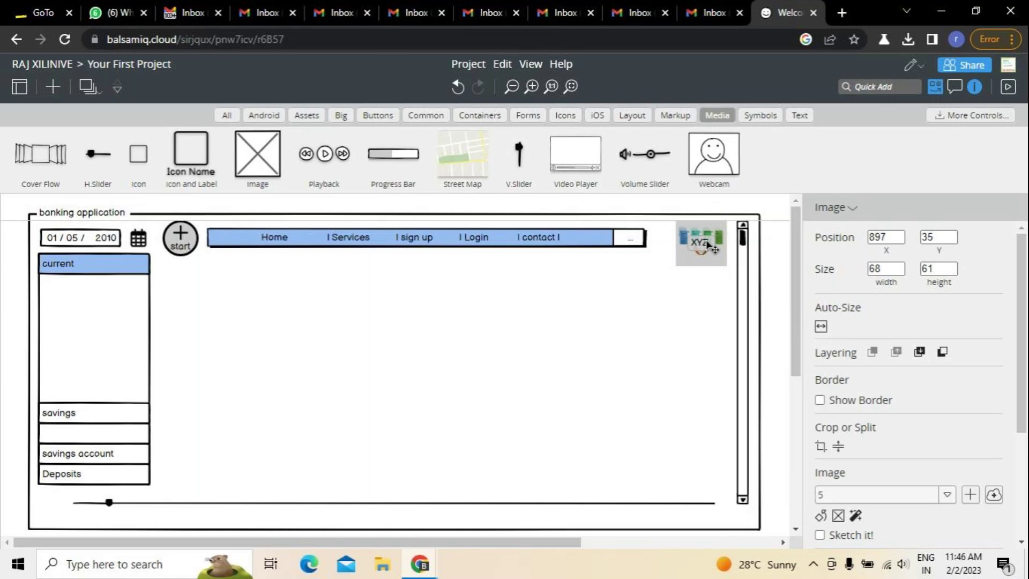
pyautogui.click(668, 285)
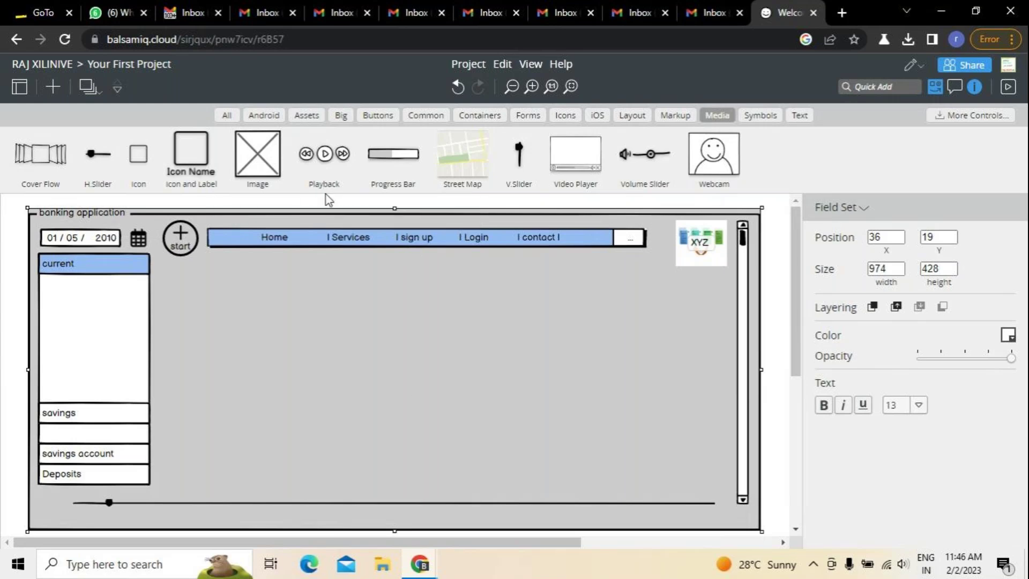
# Show the Text controls and move the Button Bar down to free the space between the "start" button and the picture.
pyautogui.click(762, 119)
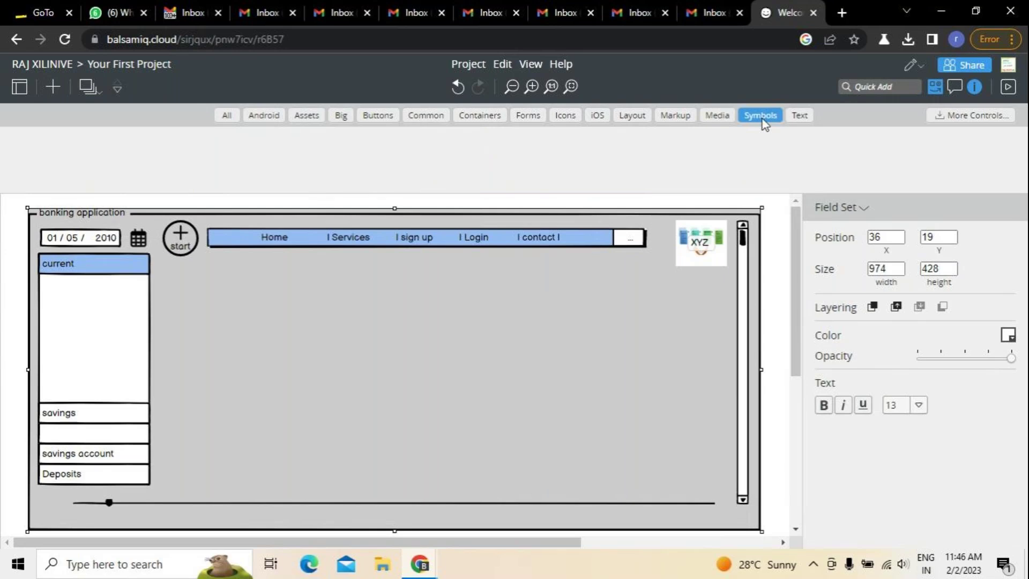
pyautogui.click(800, 116)
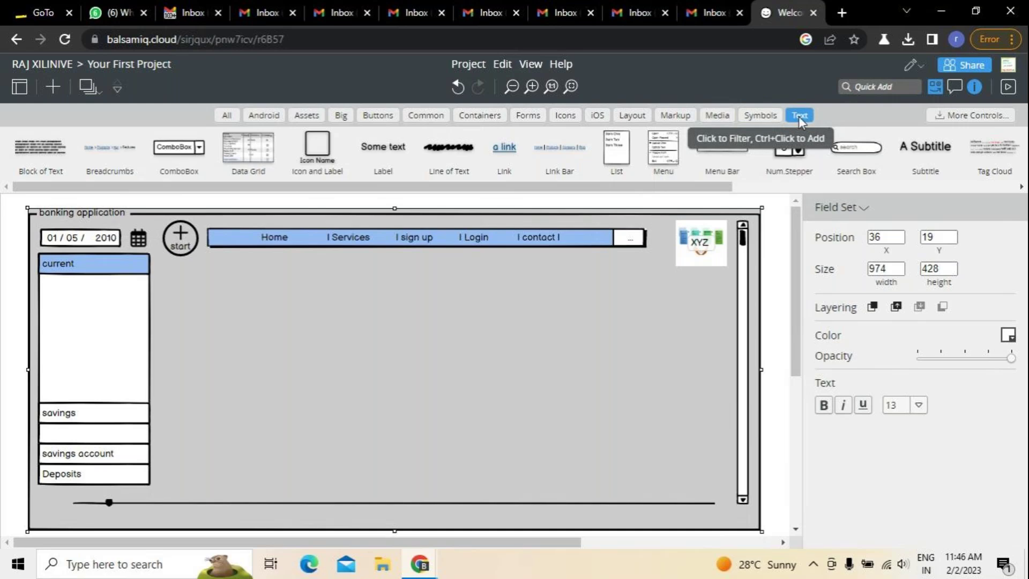
pyautogui.moveTo(422, 245); pyautogui.dragTo(433, 283)
pyautogui.click(428, 325)
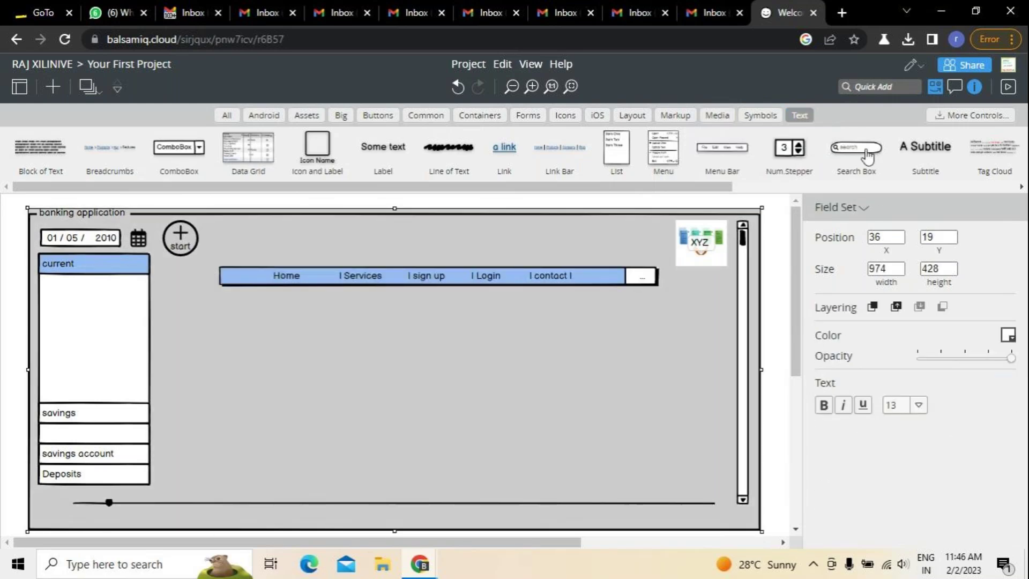
# Add a Search Box reading "serach" at about X 764, Y 39, and move the Button Bar to about X 279, Y 78.
pyautogui.moveTo(867, 157); pyautogui.dragTo(636, 236)
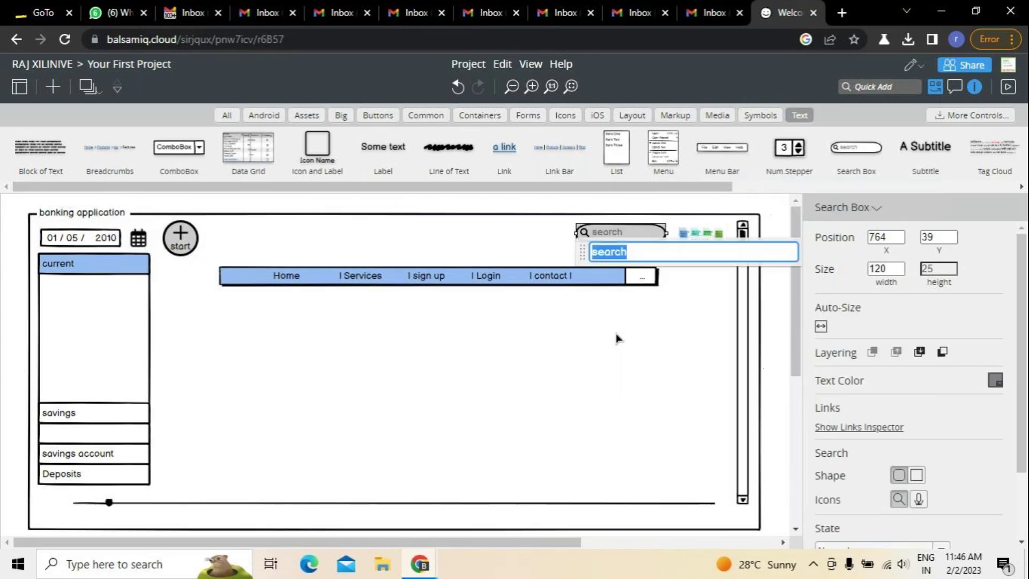
pyautogui.write('serach')
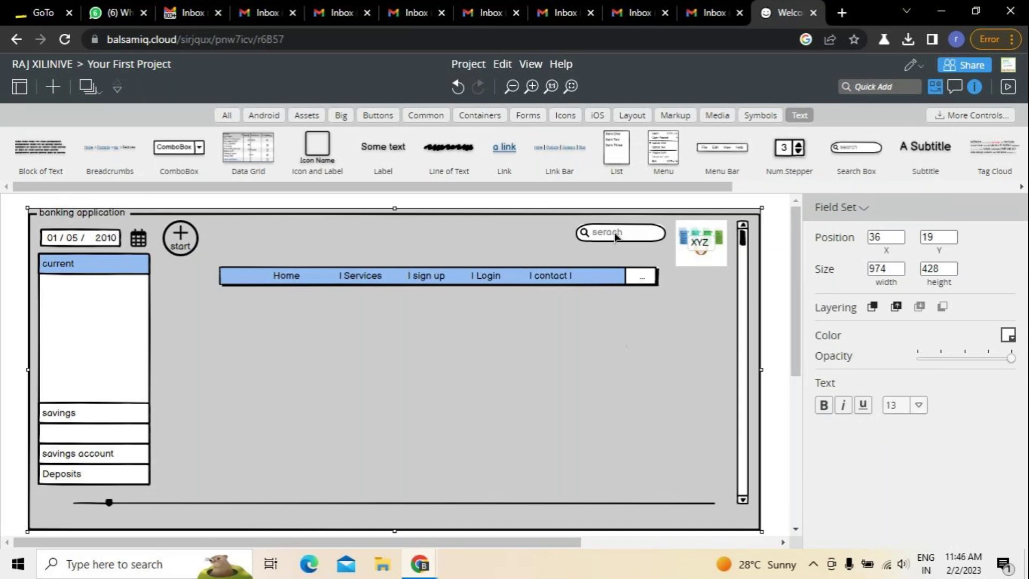
pyautogui.moveTo(548, 283); pyautogui.dragTo(544, 271)
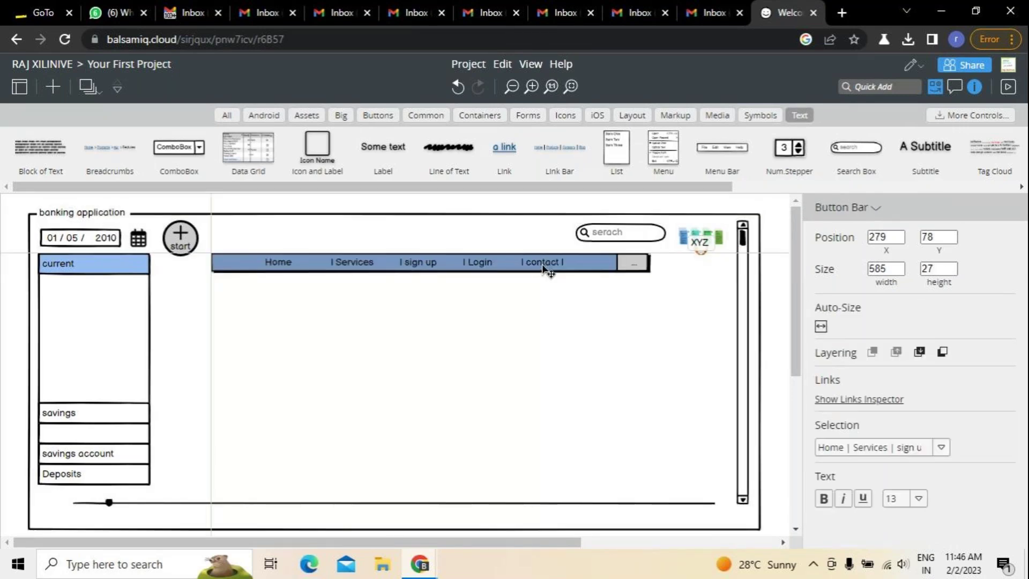
pyautogui.click(548, 321)
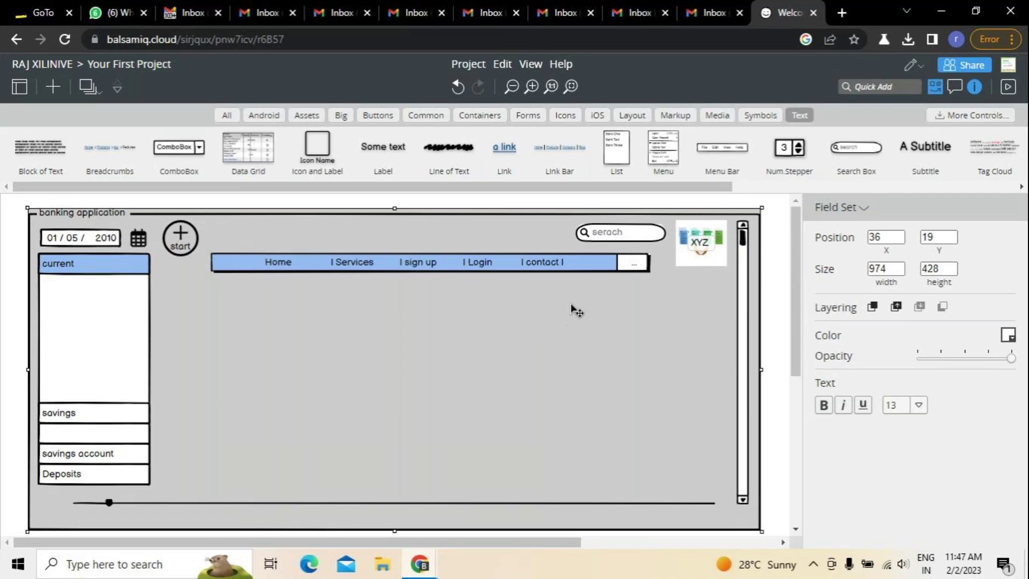
# Shrink the "XYZ" picture to about 46 by 43 at X 919, Y 35, and move the Search Box to about X 783, Y 35.
pyautogui.click(681, 262)
pyautogui.moveTo(681, 261); pyautogui.dragTo(698, 248)
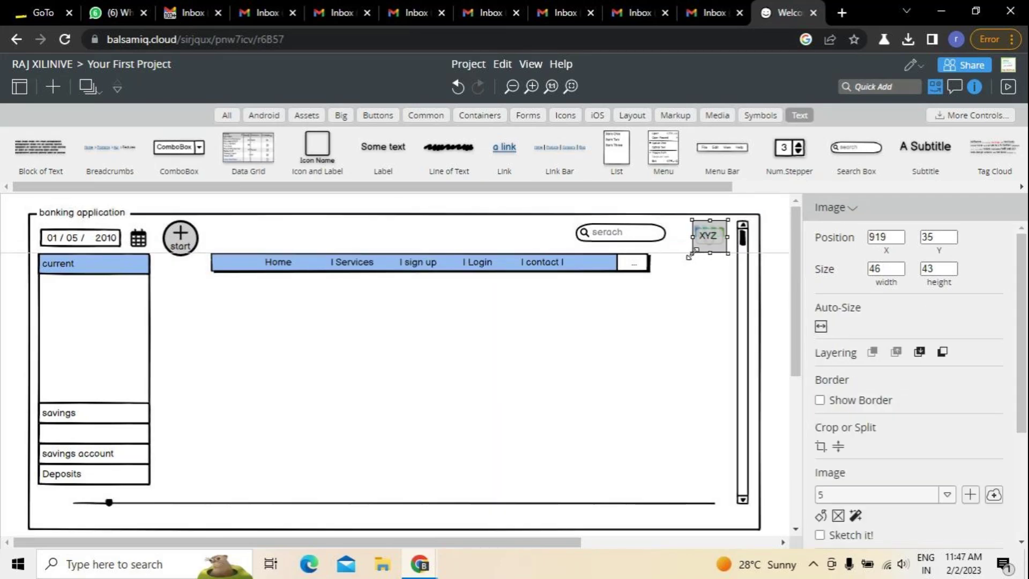
pyautogui.click(689, 294)
pyautogui.moveTo(639, 234); pyautogui.dragTo(653, 232)
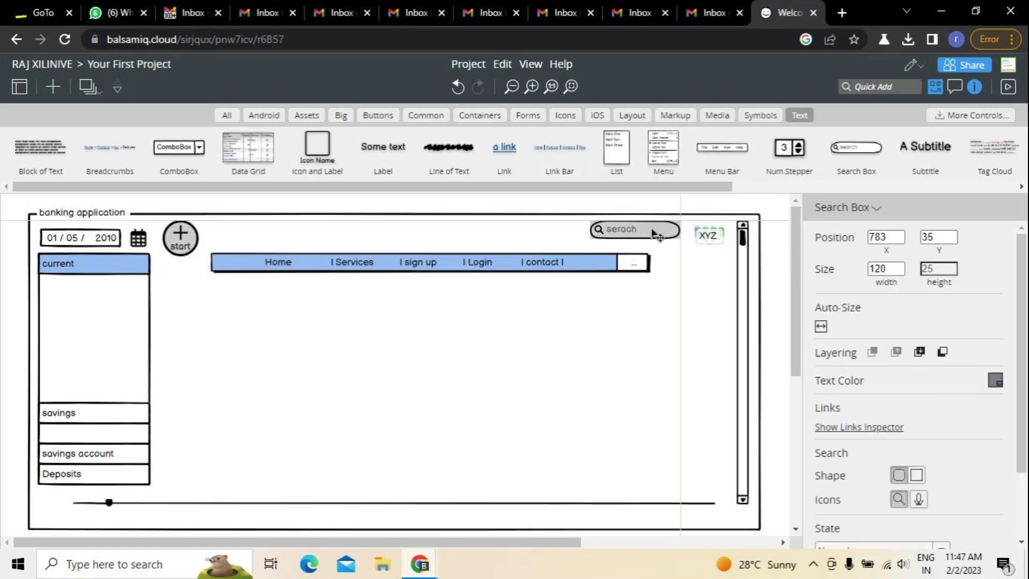
pyautogui.click(595, 335)
# Move the Button Bar to about X 263, Y 83 and widen it on both sides to about 649.
pyautogui.click(441, 272)
pyautogui.moveTo(441, 272); pyautogui.dragTo(442, 274)
pyautogui.moveTo(653, 268); pyautogui.dragTo(673, 267)
pyautogui.moveTo(210, 267); pyautogui.dragTo(197, 266)
pyautogui.click(677, 270)
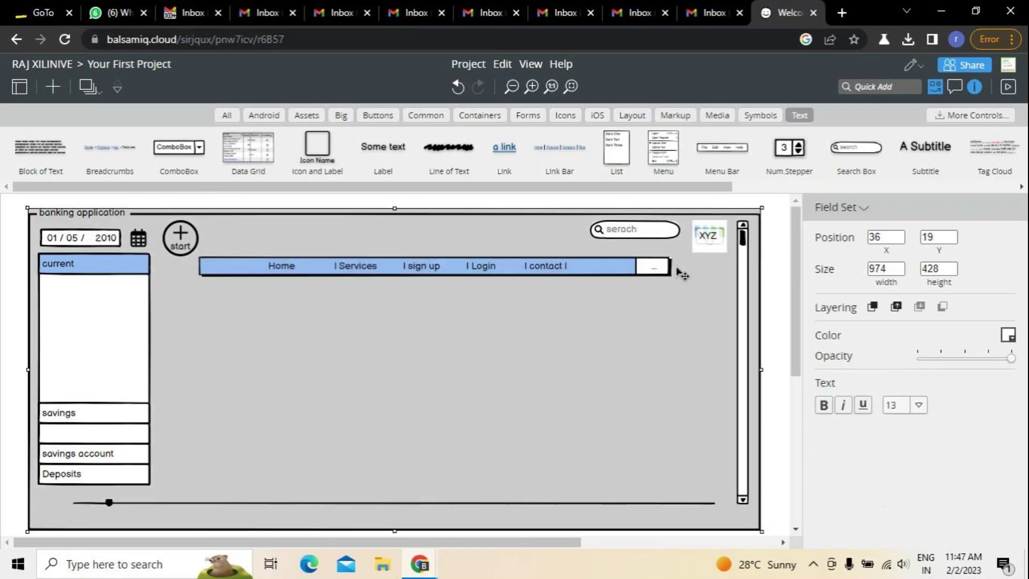
pyautogui.click(670, 268)
pyautogui.moveTo(670, 268); pyautogui.dragTo(684, 268)
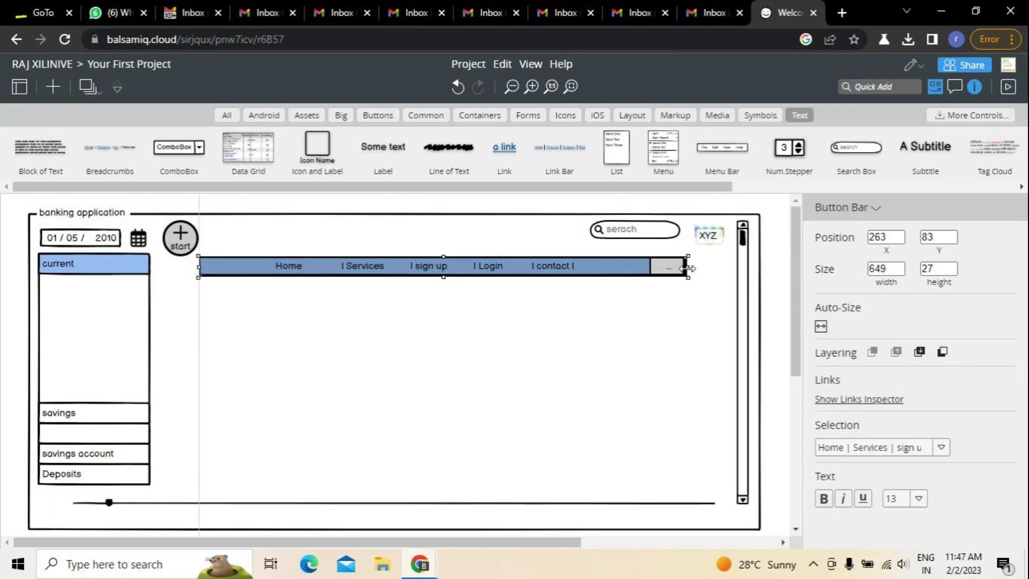
pyautogui.click(575, 343)
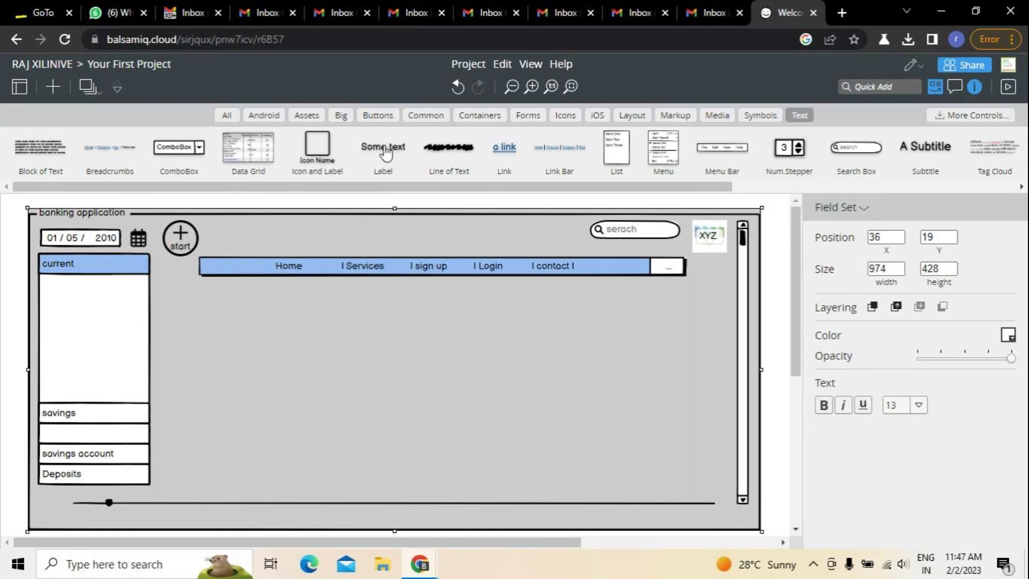
# Add a Label reading "welcome to XYZ" and place it at about X 540, Y 206.
pyautogui.moveTo(385, 153); pyautogui.dragTo(445, 367)
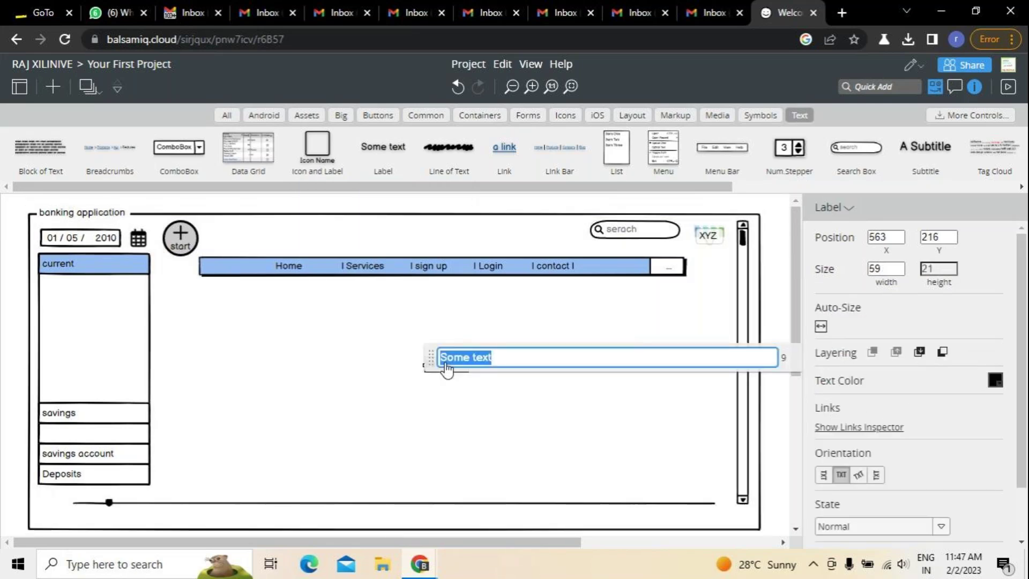
pyautogui.write('welcome to XYZ')
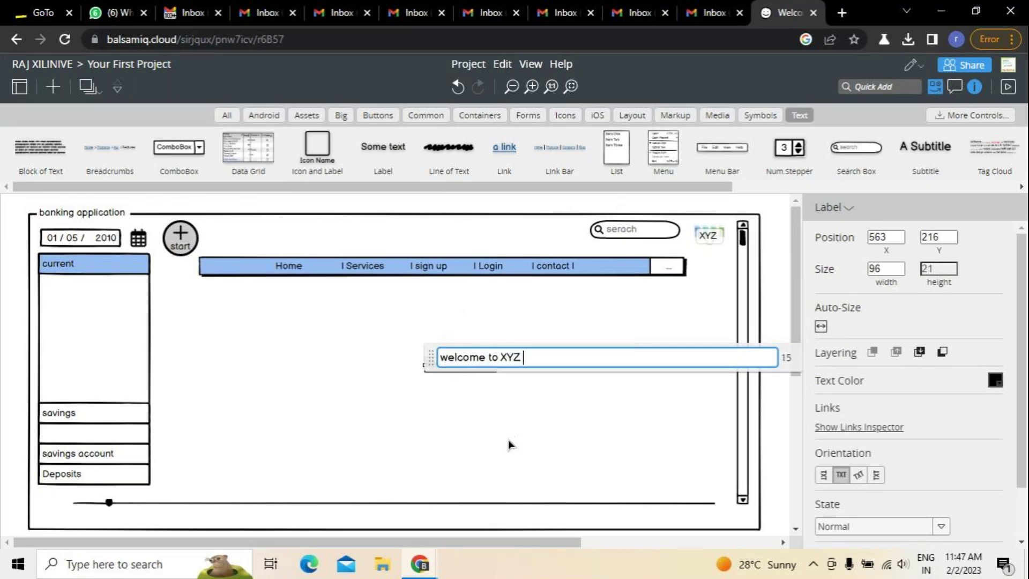
pyautogui.click(508, 439)
pyautogui.moveTo(483, 367)
pyautogui.mouseDown()
pyautogui.moveTo(455, 369)
pyautogui.moveTo(466, 360)
pyautogui.mouseUp()
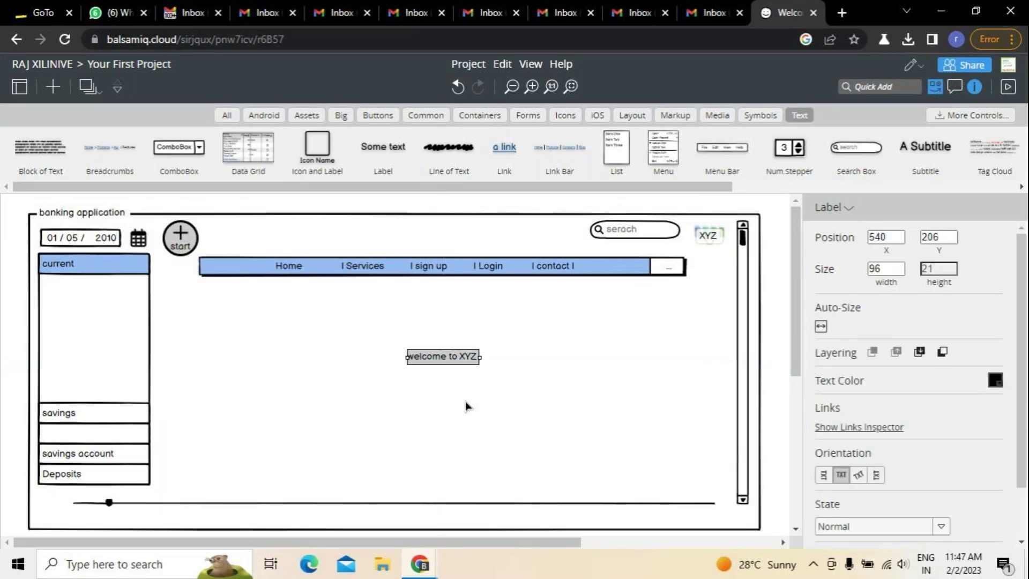
pyautogui.click(465, 401)
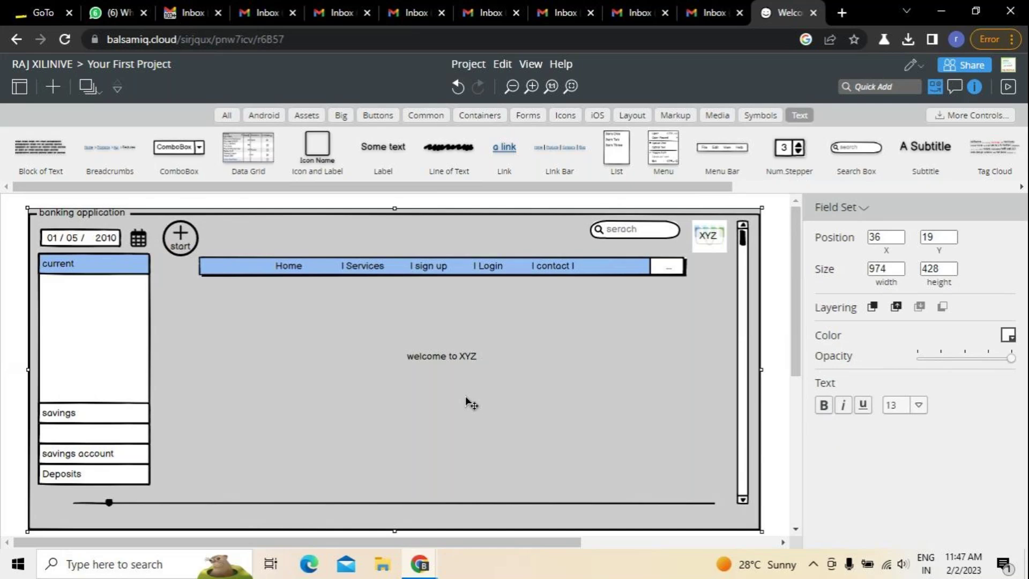
# Move the "welcome to XYZ" Label to about X 279, Y 137 and append ", we are happy to serve you all the time, as we".
pyautogui.moveTo(417, 360); pyautogui.dragTo(223, 307)
pyautogui.doubleClick(278, 306)
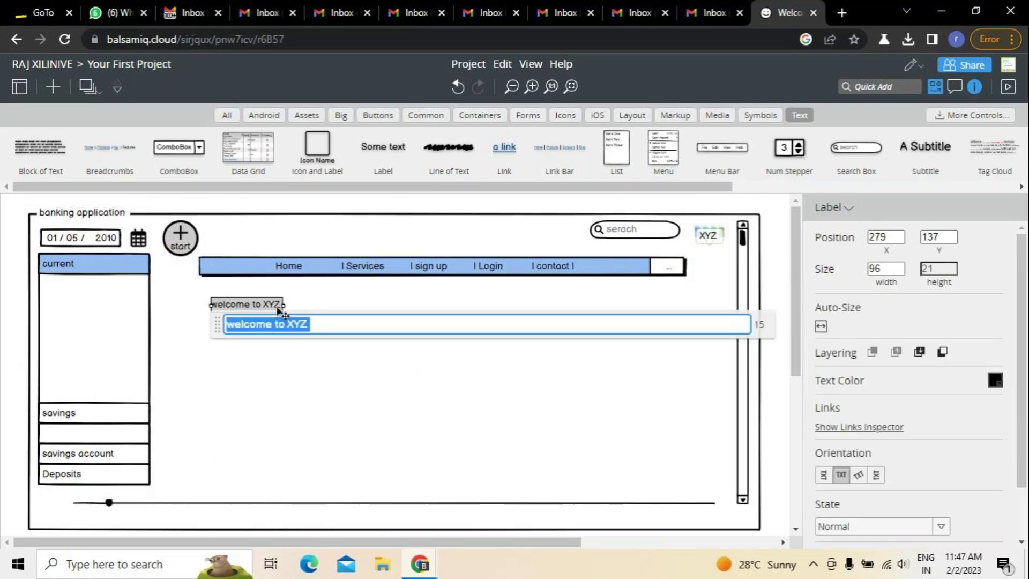
pyautogui.doubleClick(280, 305)
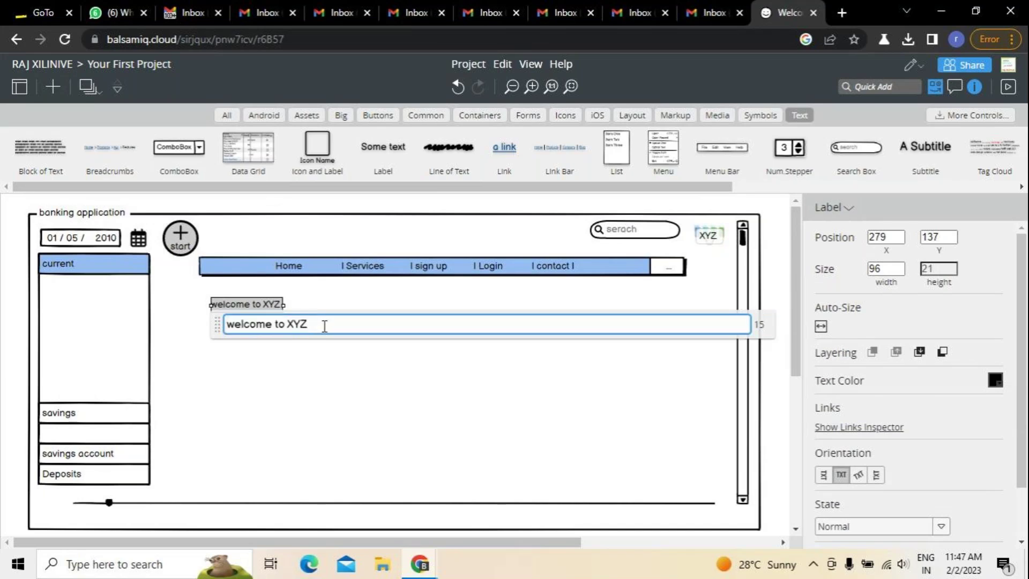
pyautogui.write(', we are happy')
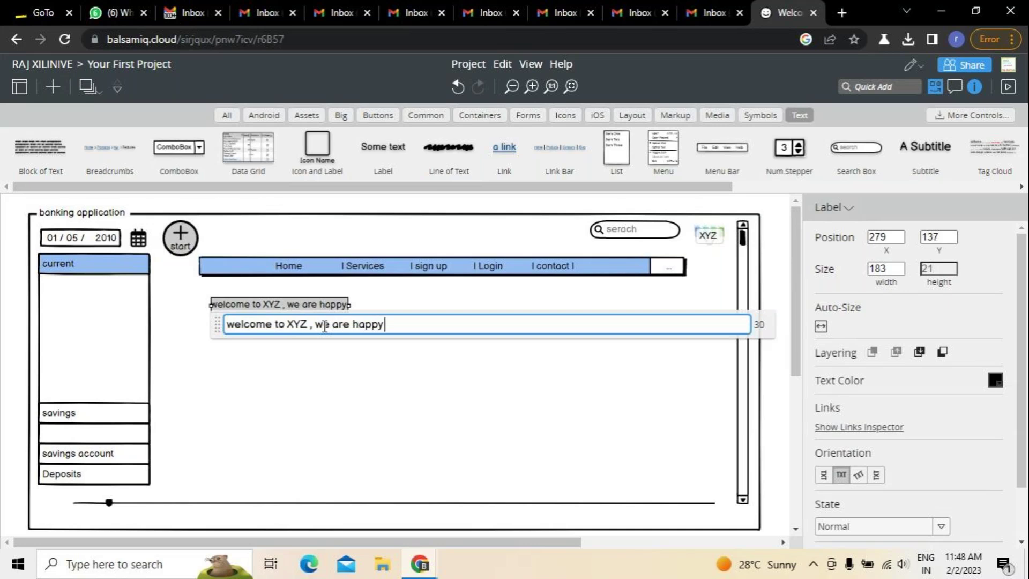
pyautogui.write(' to serv')
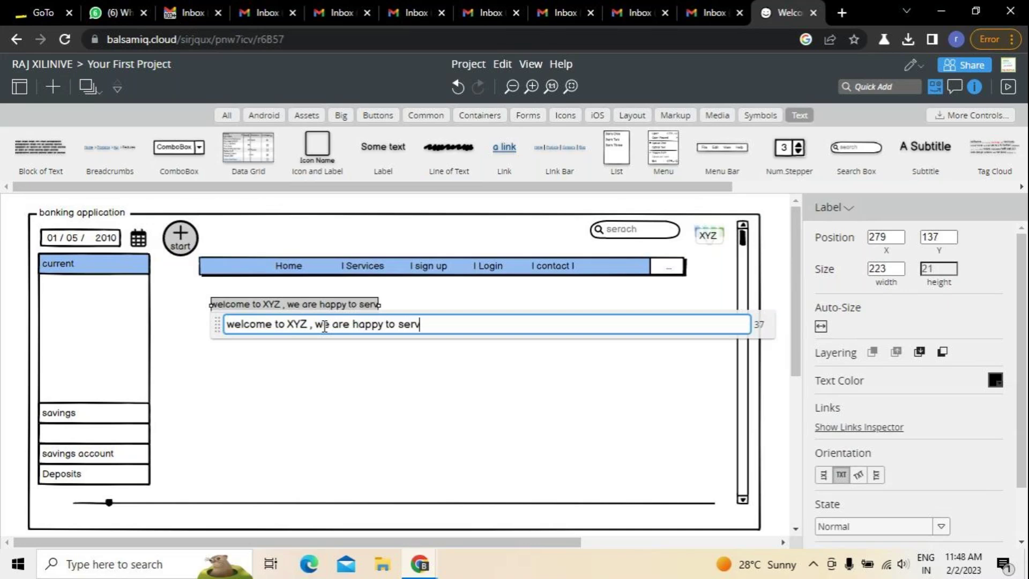
pyautogui.write('e you ')
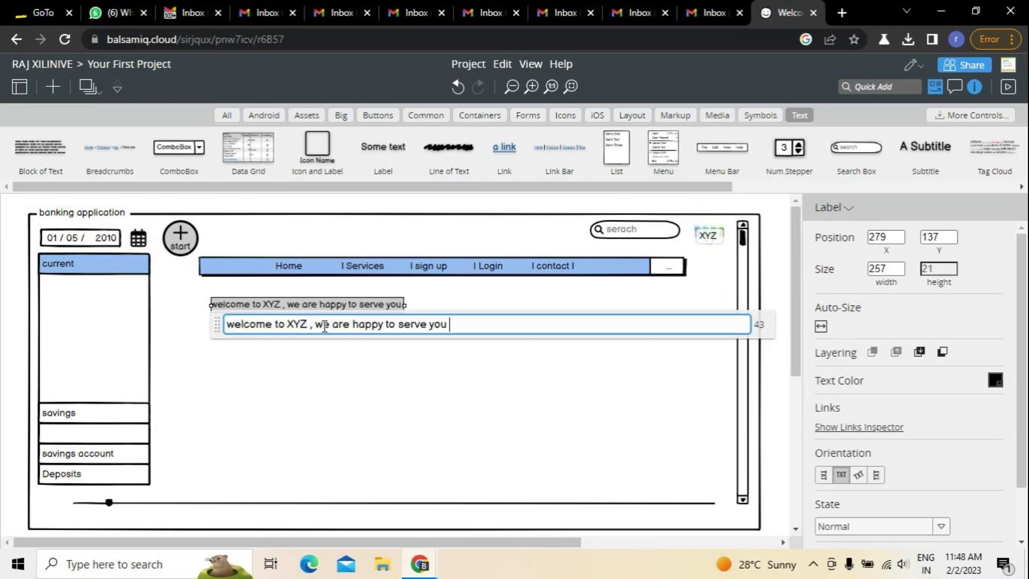
pyautogui.write('all the time, as we ')
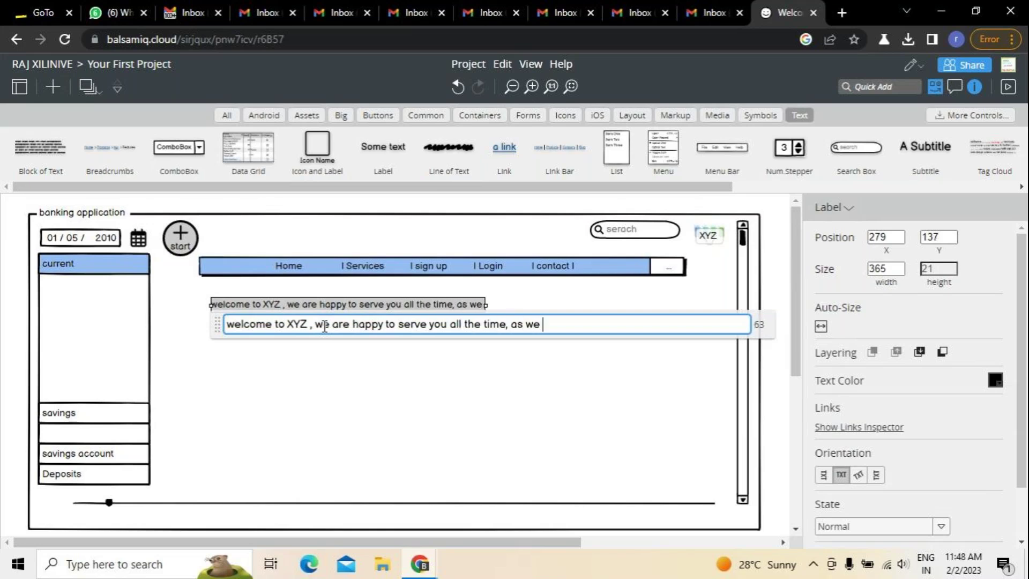
# Continue the Label's text with "are one of the leading banking and financial services company".
pyautogui.write('are onr e')
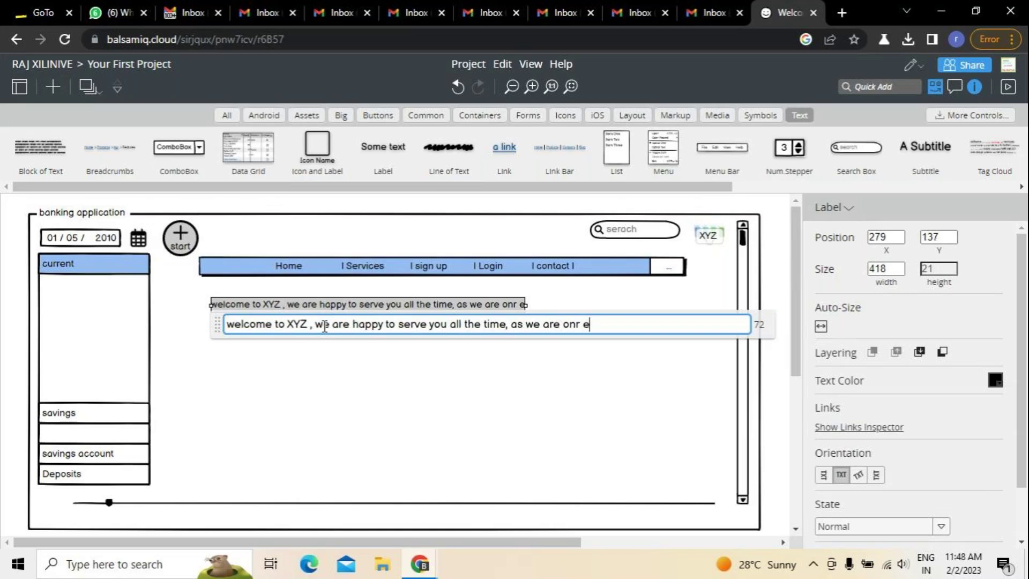
pyautogui.press('BackSpace')
pyautogui.press('BackSpace')
pyautogui.press('BackSpace')
pyautogui.write('e of the ')
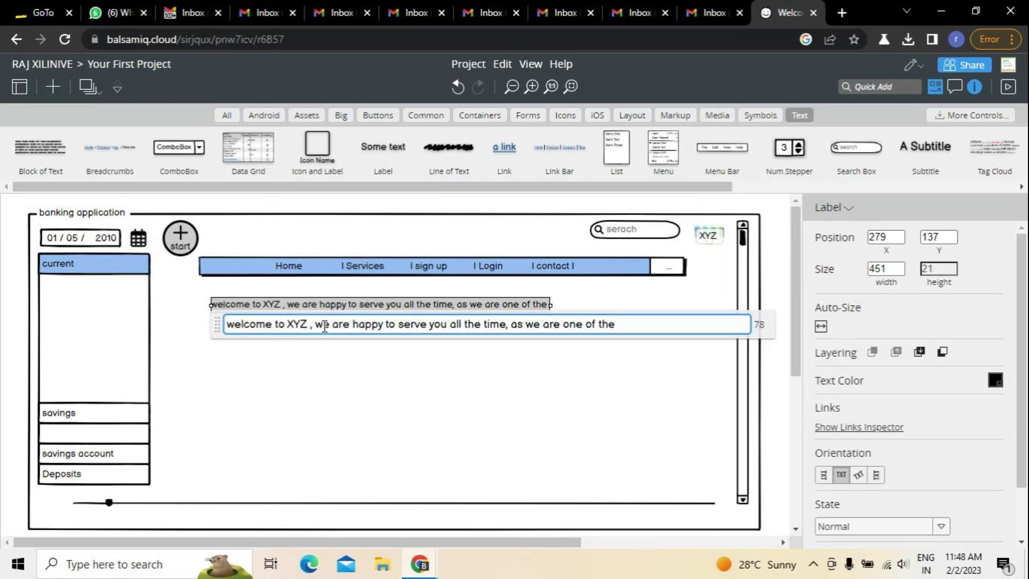
pyautogui.write('leadi')
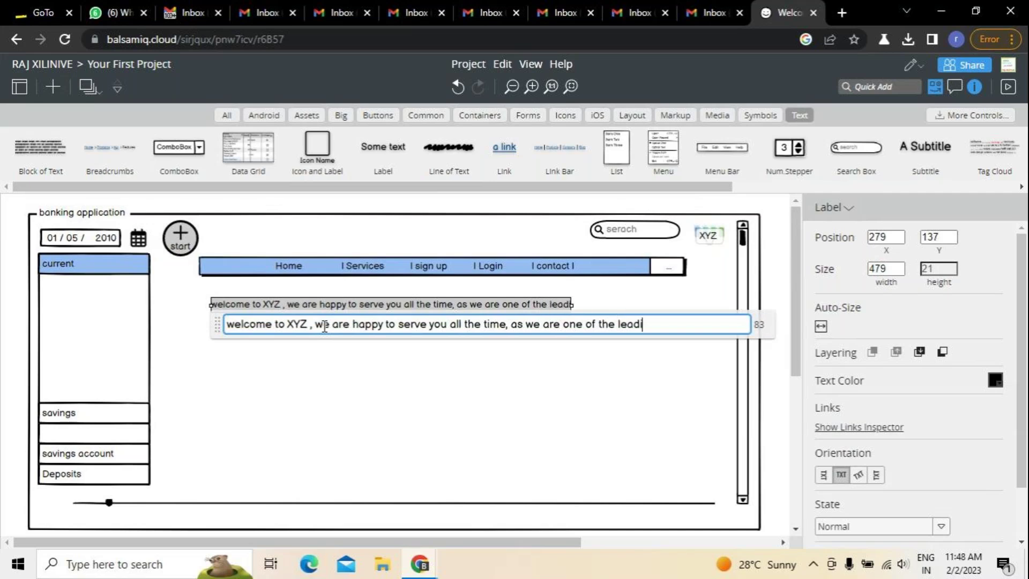
pyautogui.write('ng banking and g')
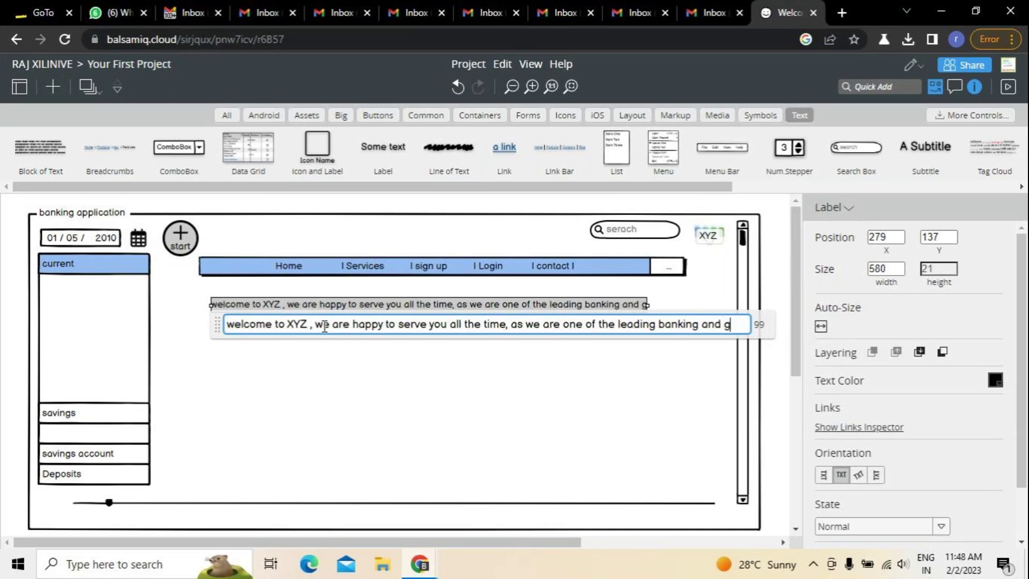
pyautogui.press('BackSpace')
pyautogui.write('financ')
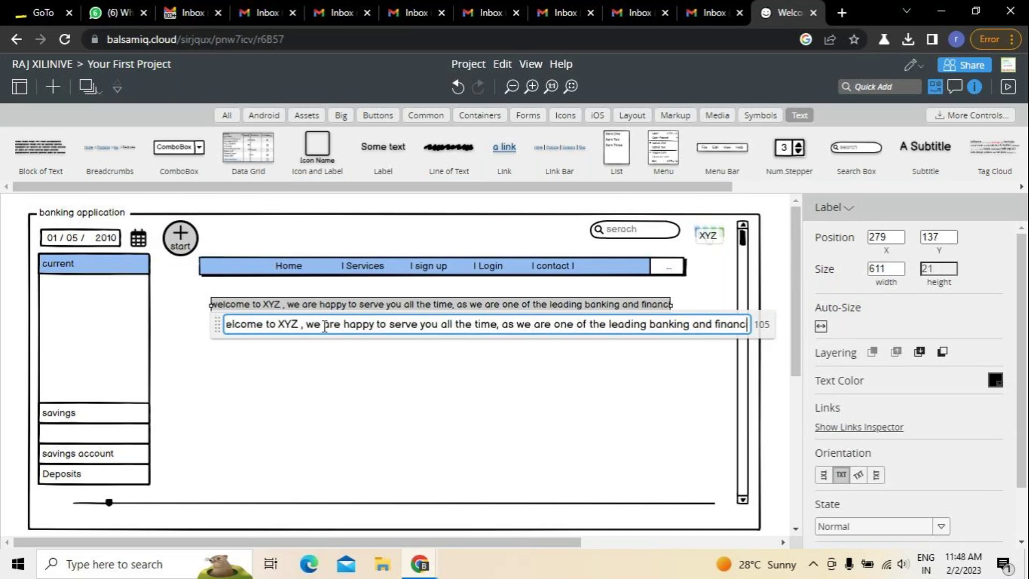
pyautogui.write('eial ser')
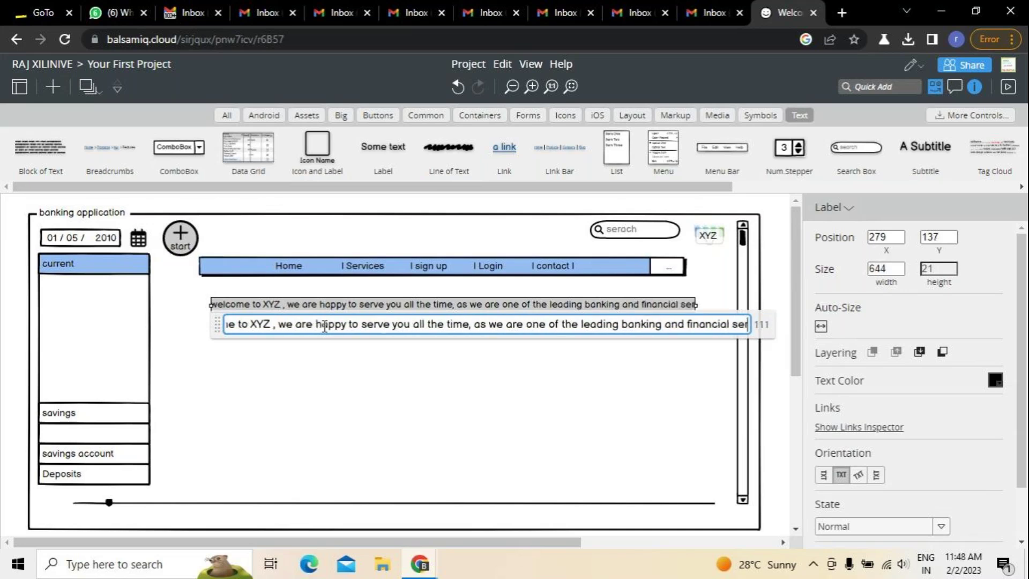
pyautogui.write('vices c')
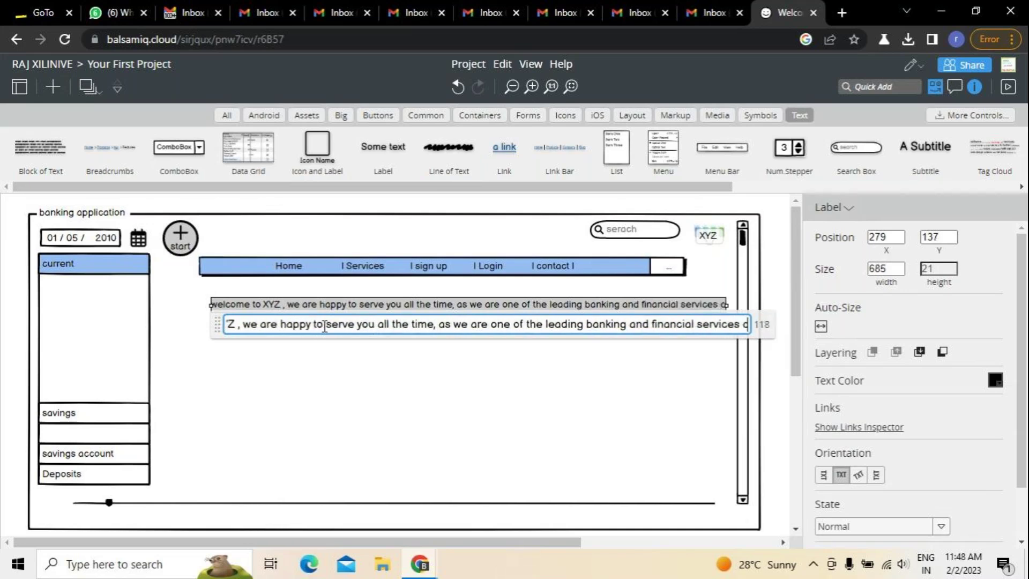
pyautogui.write('ompany')
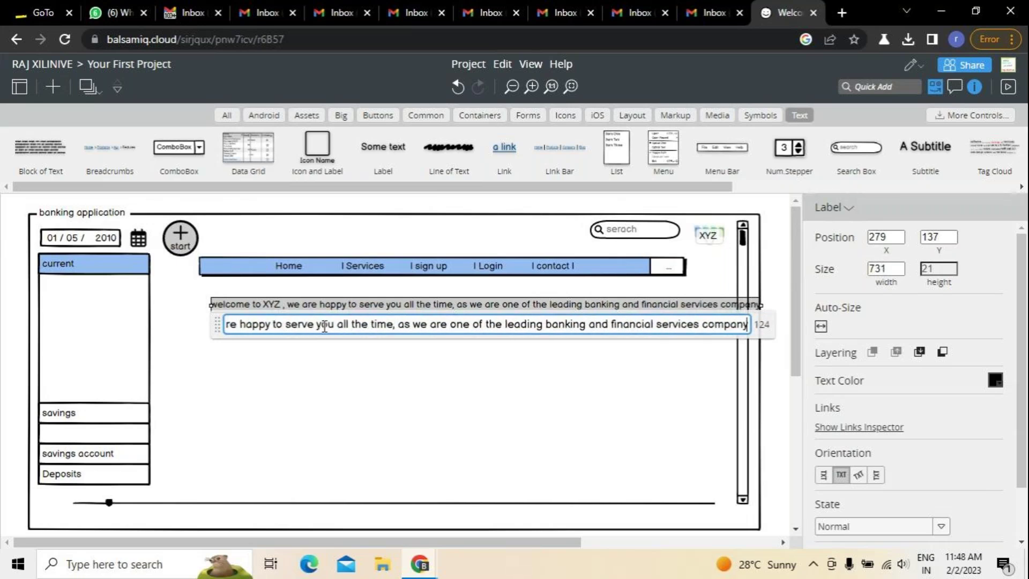
# Finish the Label's text with "provide serrvices to indivisuals , corporates, institutions and industries".
pyautogui.write(' pr')
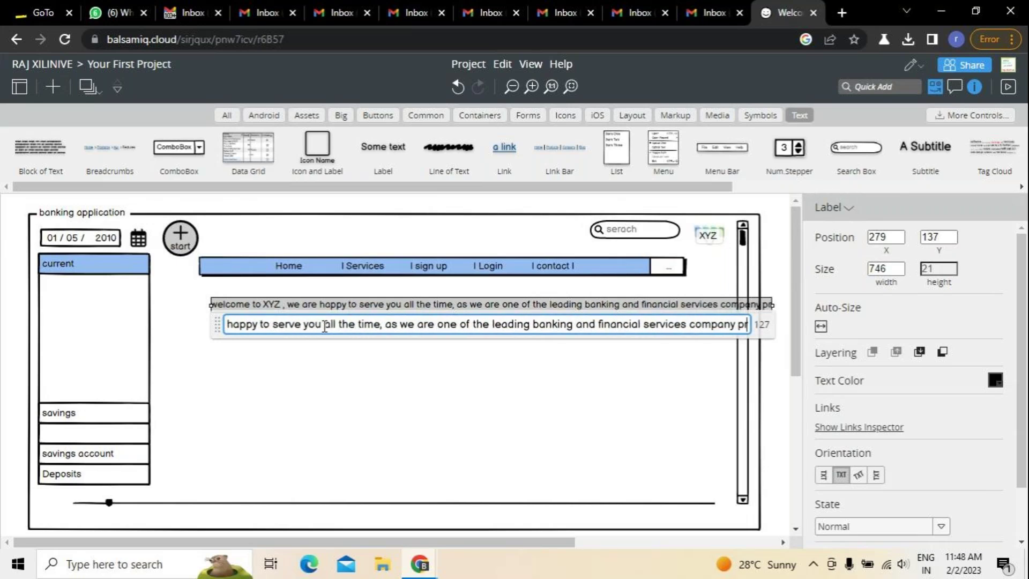
pyautogui.write('ovide s')
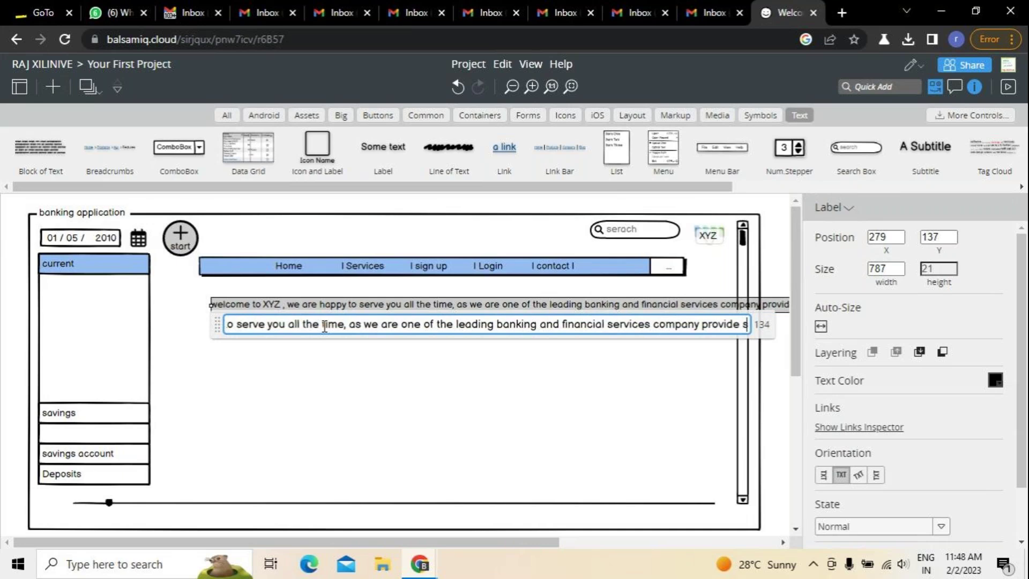
pyautogui.write('ervices to inf')
pyautogui.press('BackSpace')
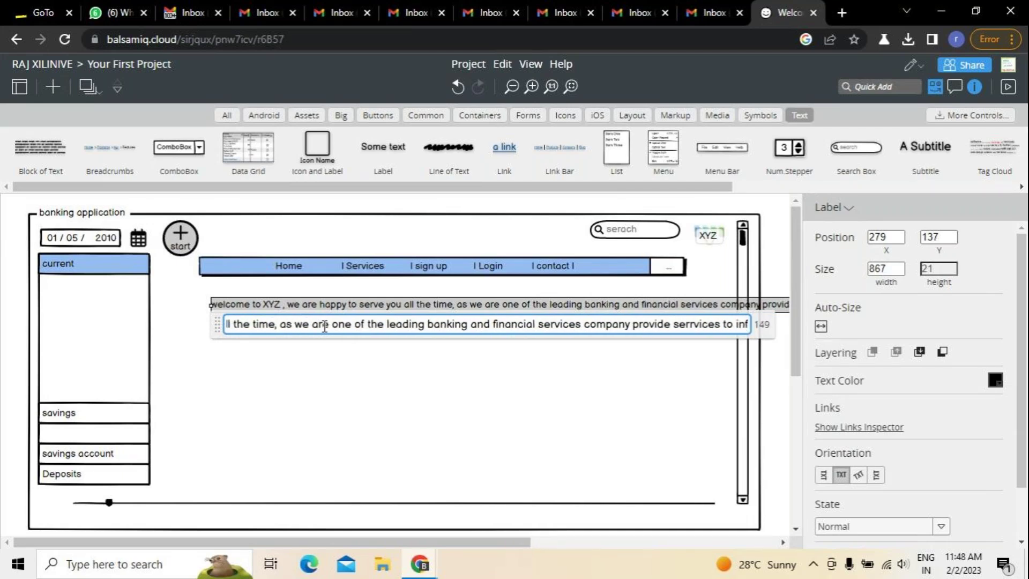
pyautogui.press('BackSpace')
pyautogui.write('nd')
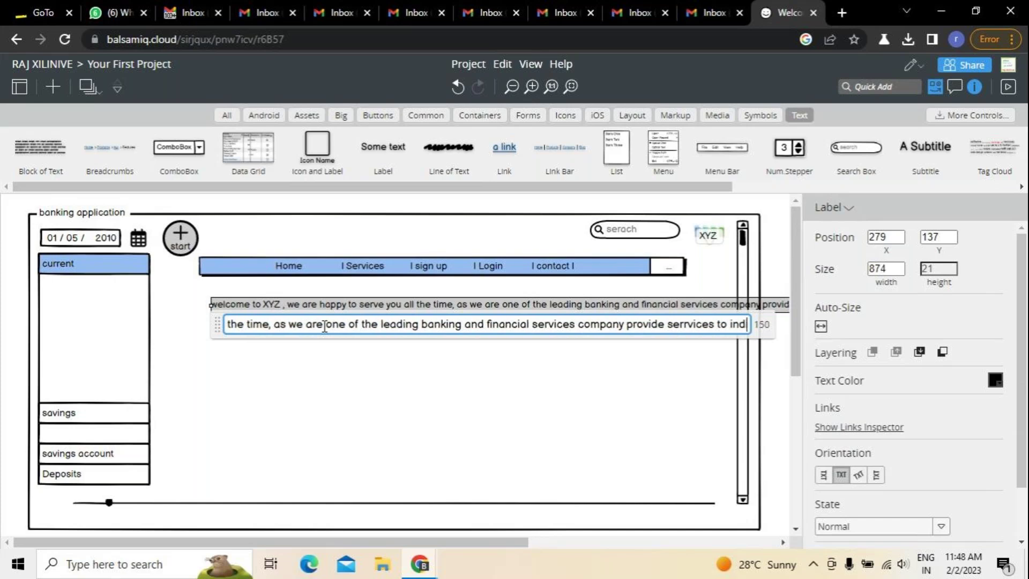
pyautogui.write('ivisuals , cirpirates an')
pyautogui.write('d')
pyautogui.press('BackSpace')
pyautogui.press('BackSpace')
pyautogui.press('BackSpace')
pyautogui.press('BackSpace')
pyautogui.press('BackSpace')
pyautogui.press('BackSpace')
pyautogui.press('BackSpace')
pyautogui.press('BackSpace')
pyautogui.press('BackSpace')
pyautogui.press('BackSpace')
pyautogui.press('BackSpace')
pyautogui.press('BackSpace')
pyautogui.press('BackSpace')
pyautogui.write('orporates, institutions,')
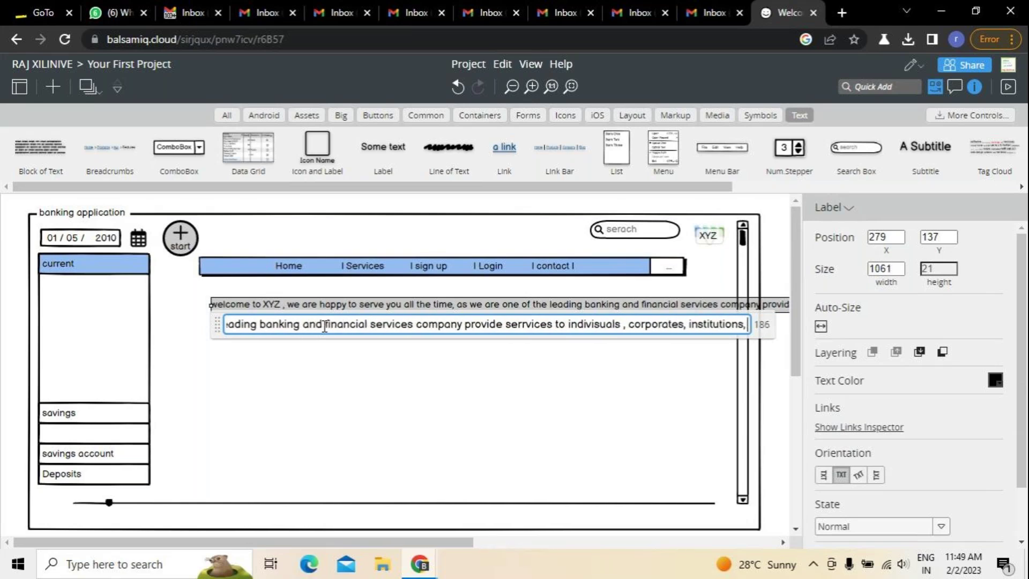
pyautogui.press('BackSpace')
pyautogui.press('BackSpace')
pyautogui.write('and in')
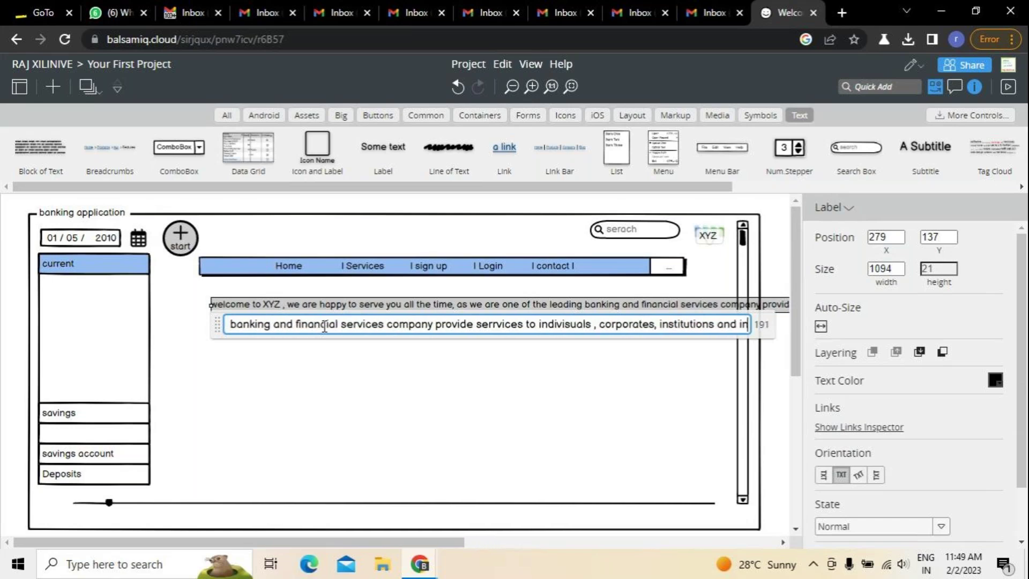
pyautogui.write('dustries')
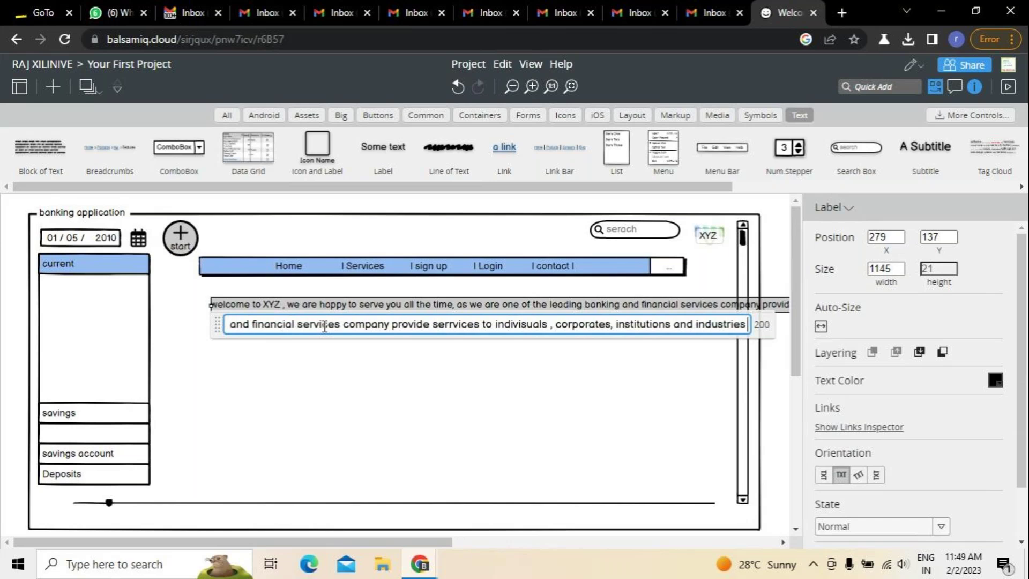
pyautogui.press('Return')
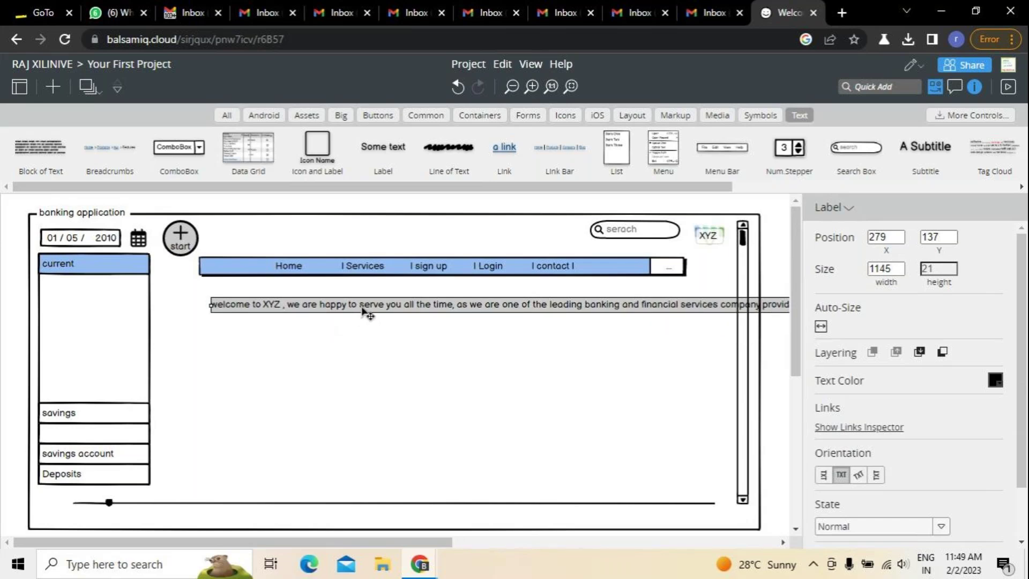
# Move the welcome Label to about X 234, Y 126 and reopen its text for editing.
pyautogui.moveTo(363, 310); pyautogui.dragTo(333, 302)
pyautogui.moveTo(697, 307)
pyautogui.mouseDown()
pyautogui.moveTo(675, 301)
pyautogui.moveTo(602, 322)
pyautogui.moveTo(676, 318)
pyautogui.moveTo(689, 303)
pyautogui.mouseUp()
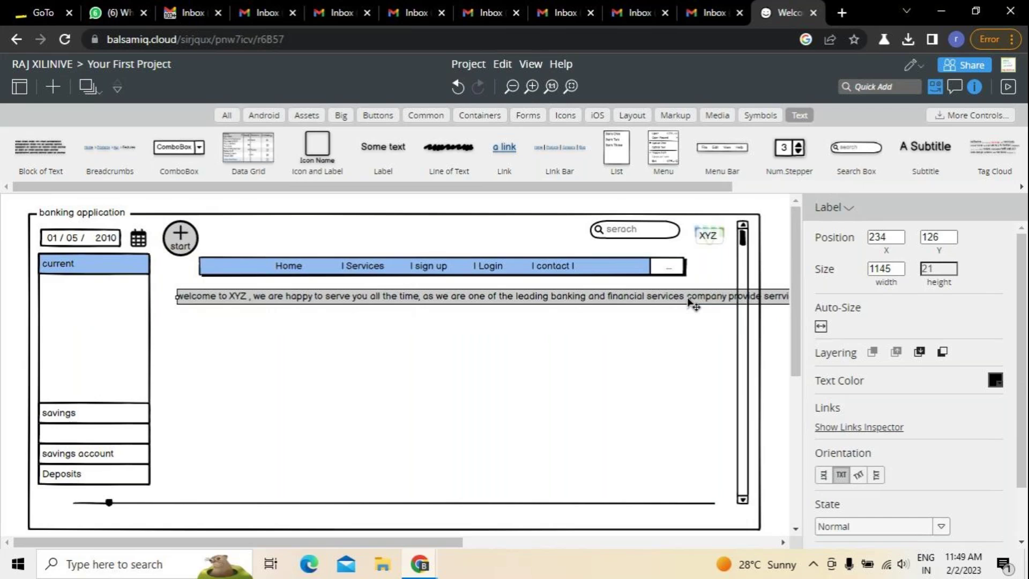
pyautogui.doubleClick(691, 304)
pyautogui.click(696, 316)
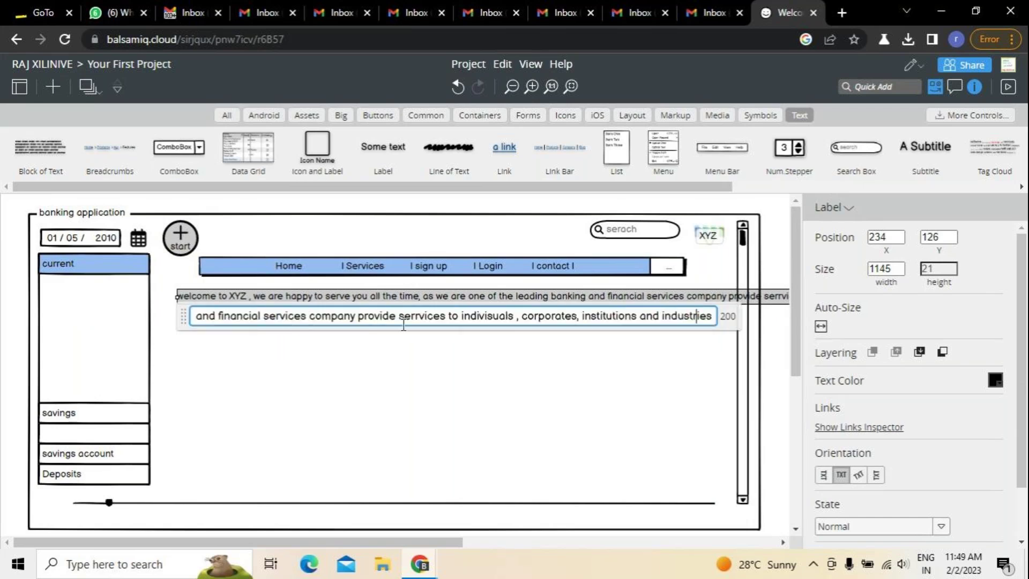
pyautogui.click(357, 316)
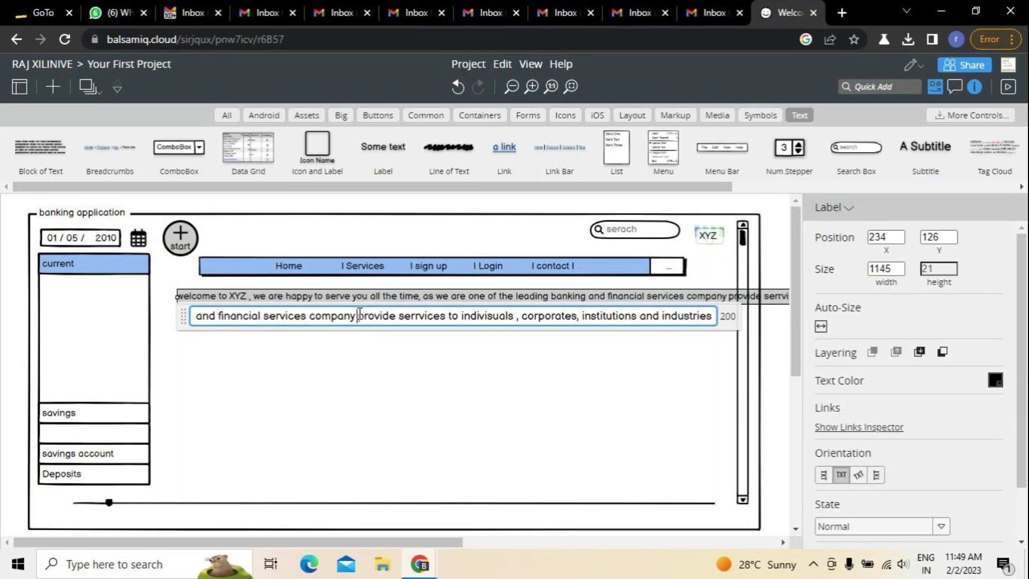
pyautogui.click(393, 304)
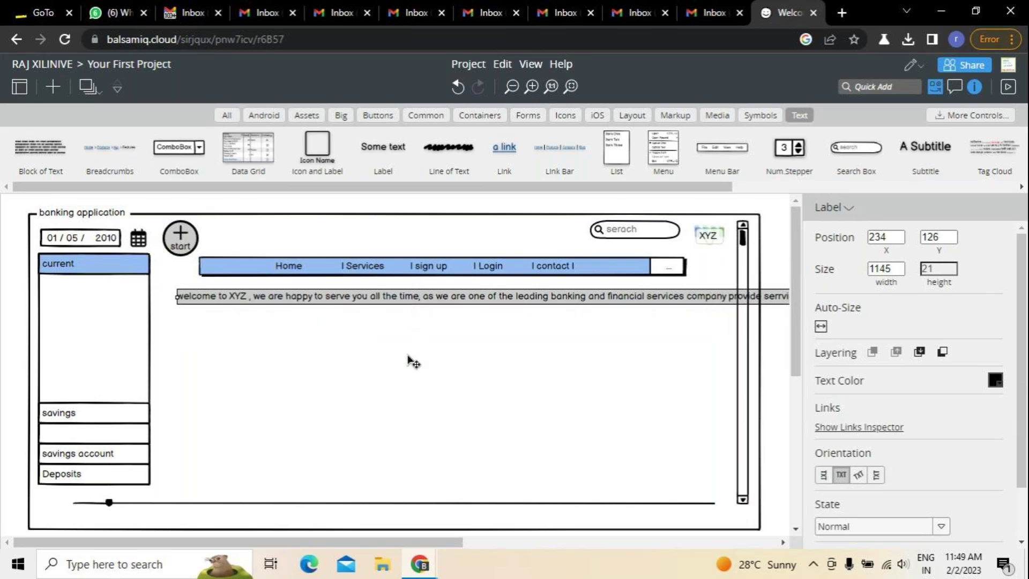
pyautogui.click(407, 363)
pyautogui.click(396, 303)
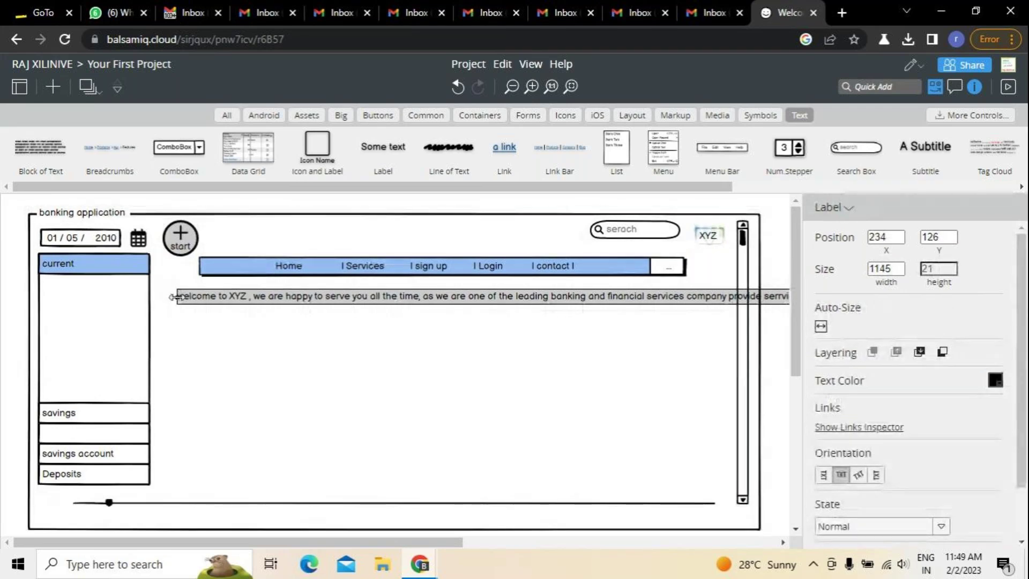
# Move the welcome Label to about X 263, Y 133 and narrow it to about 453.
pyautogui.moveTo(175, 296); pyautogui.dragTo(207, 305)
pyautogui.moveTo(464, 313); pyautogui.dragTo(298, 314)
pyautogui.moveTo(749, 311); pyautogui.dragTo(540, 303)
pyautogui.click(288, 367)
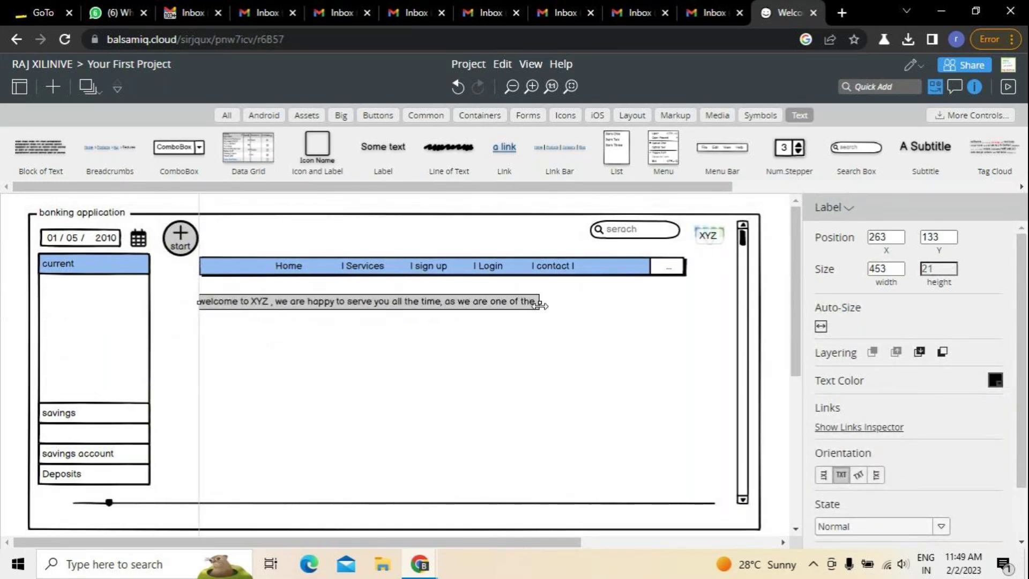
pyautogui.doubleClick(451, 304)
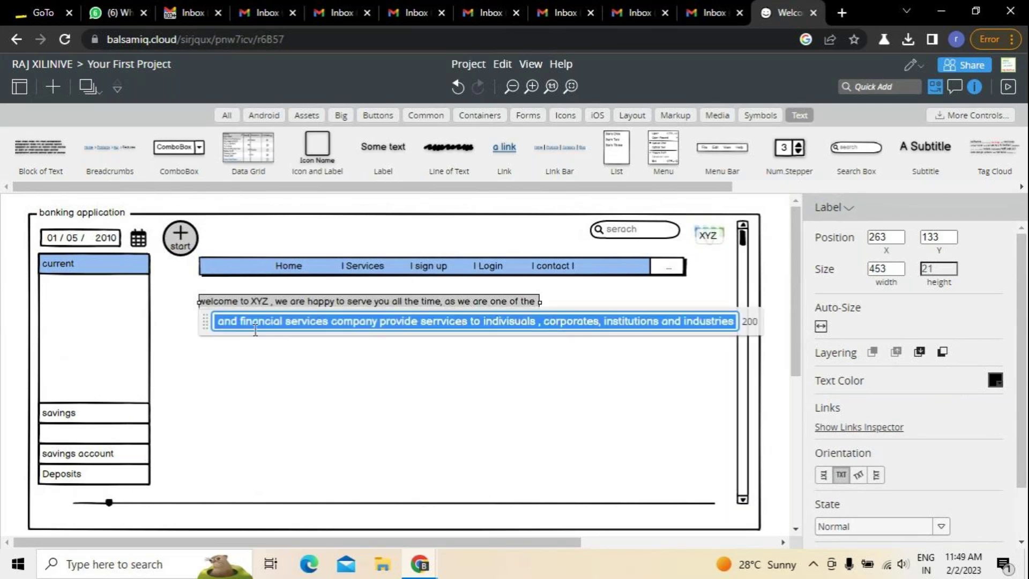
pyautogui.click(556, 363)
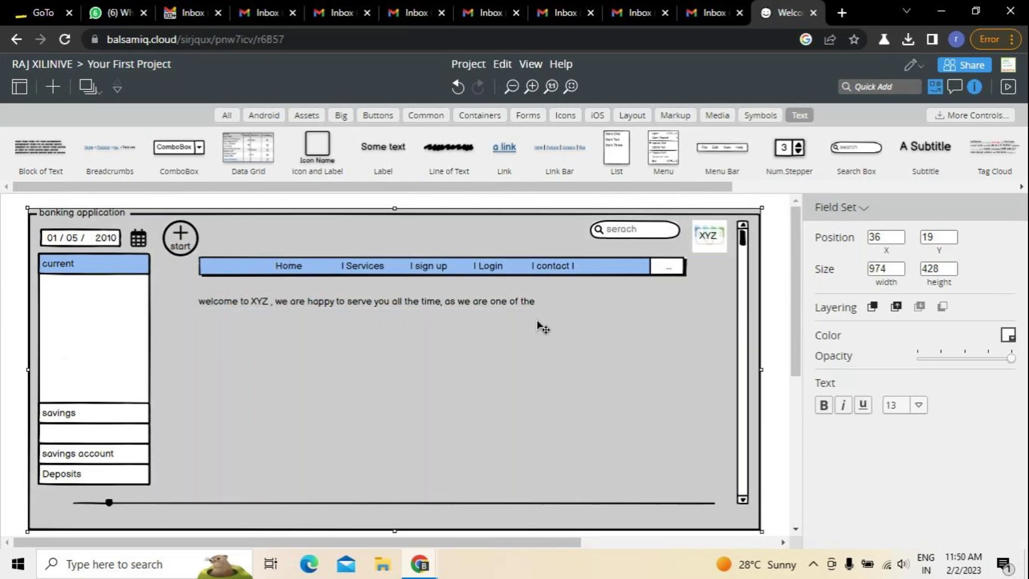
# Widen the welcome Label to about 708 and try to insert a line break before "provide" in its text.
pyautogui.click(517, 304)
pyautogui.moveTo(535, 304); pyautogui.dragTo(729, 310)
pyautogui.doubleClick(728, 307)
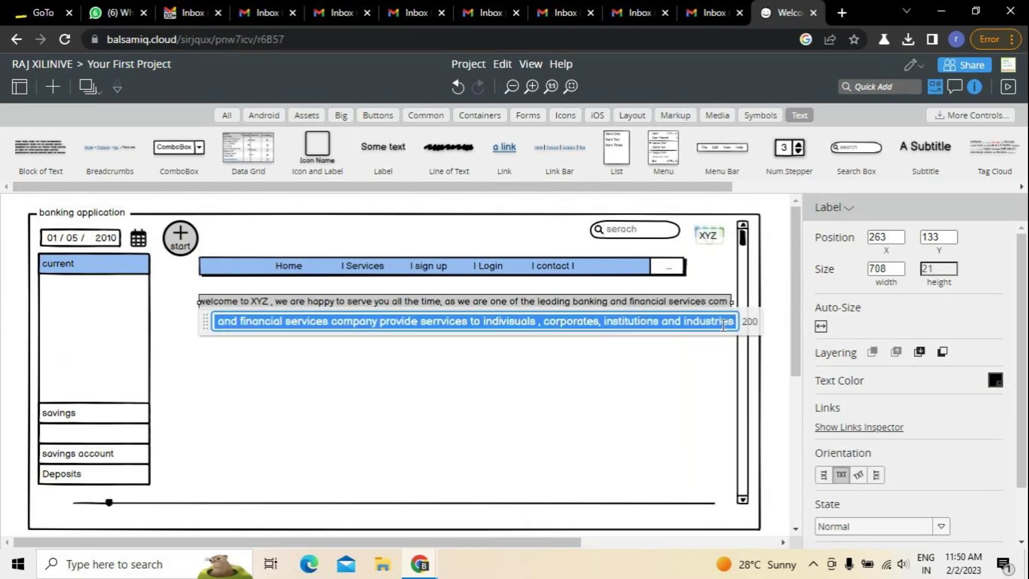
pyautogui.press('Right')
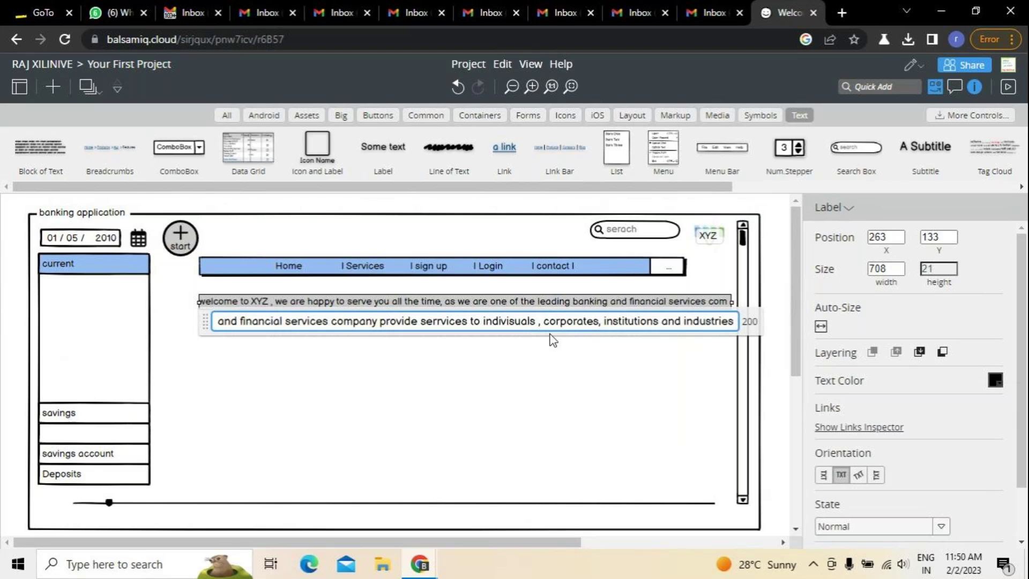
pyautogui.click(380, 321)
pyautogui.press('Return')
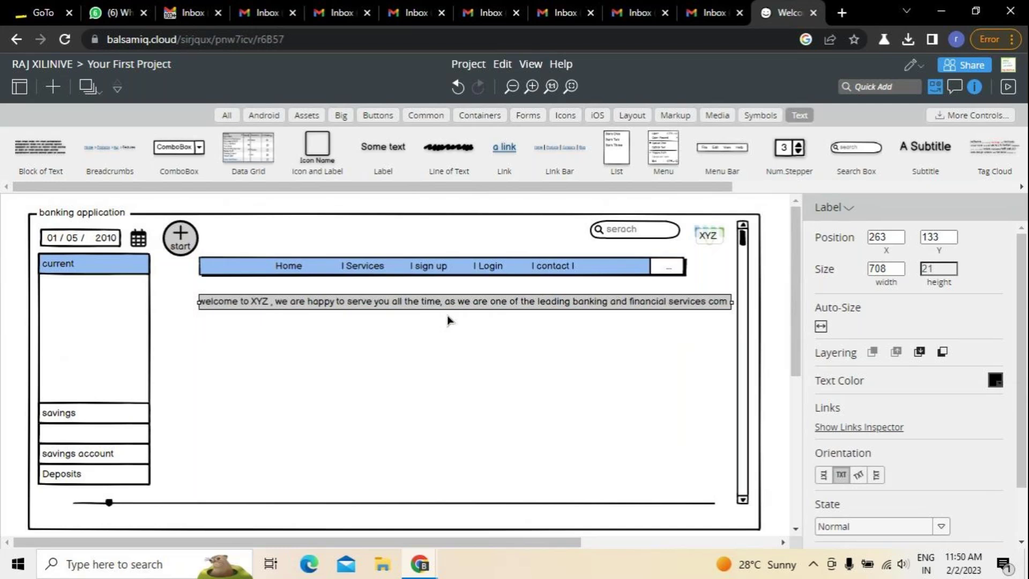
# Move the welcome Label to about X 247, Y 126 and narrow it to about 681.
pyautogui.moveTo(436, 304); pyautogui.dragTo(427, 301)
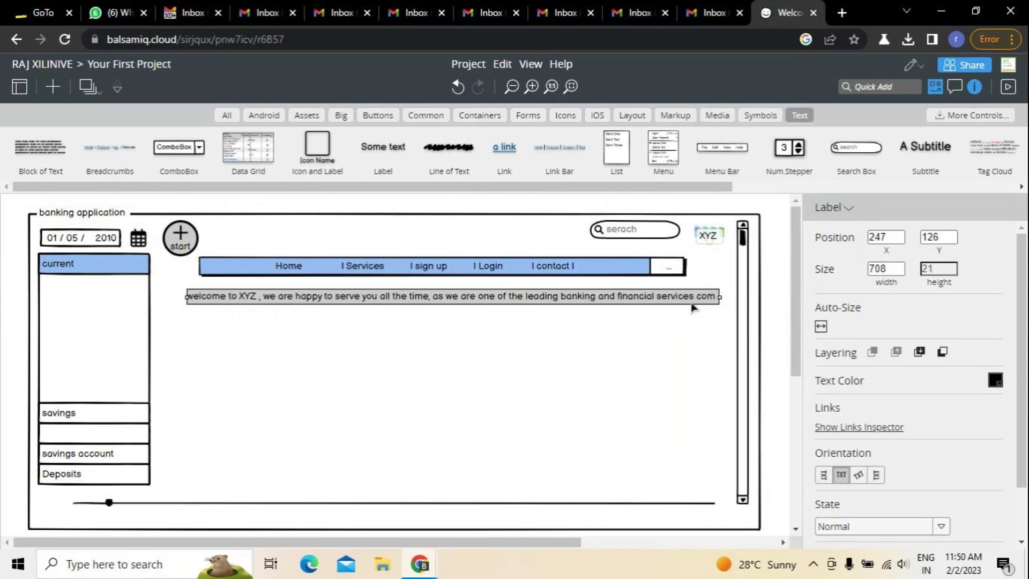
pyautogui.moveTo(720, 296); pyautogui.dragTo(699, 303)
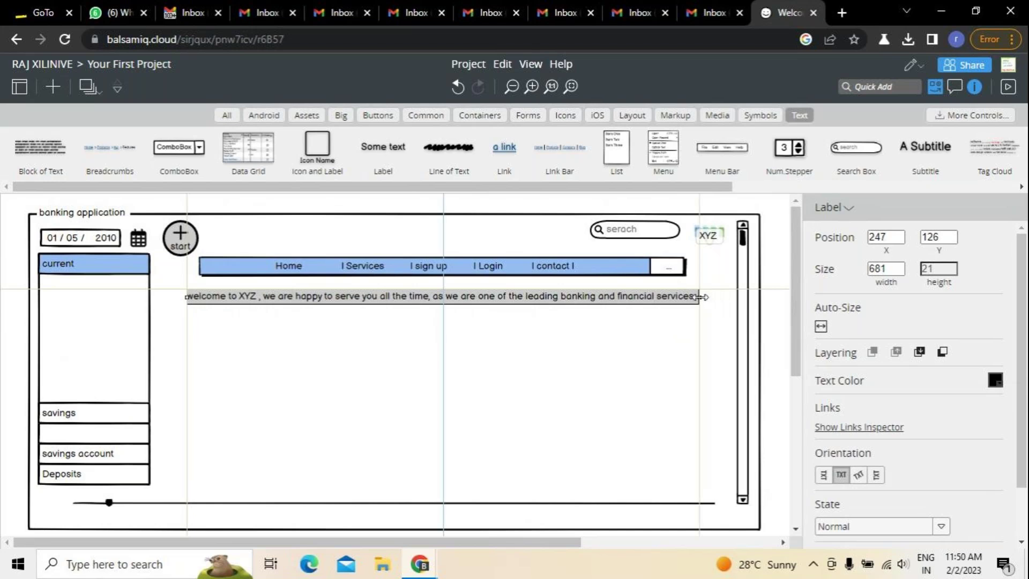
# Shorten the welcome Label's text so that it ends with "leading banking and financial services company".
pyautogui.doubleClick(699, 298)
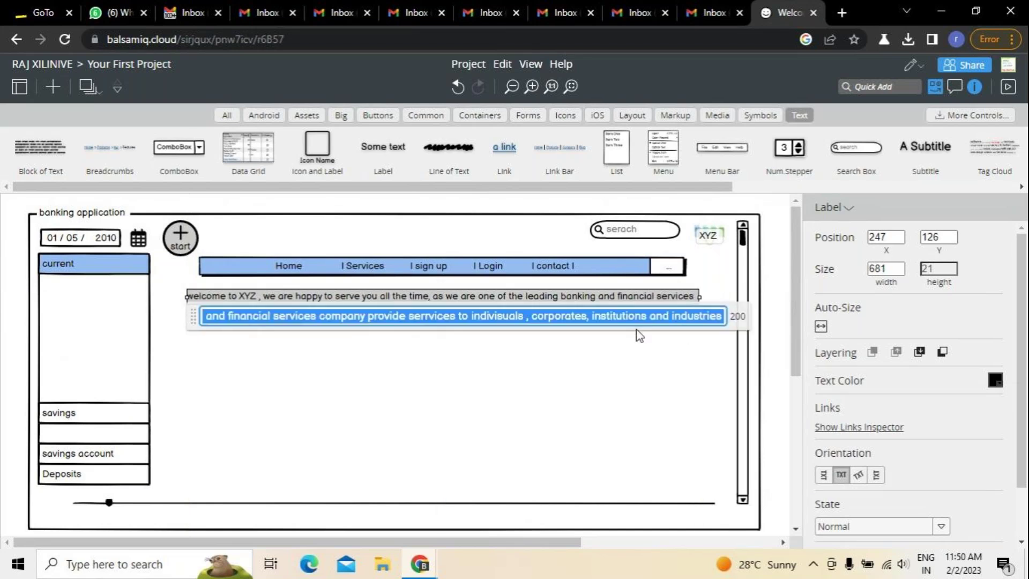
pyautogui.click(723, 317)
pyautogui.press('BackSpace')
pyautogui.press('BackSpace')
pyautogui.press('BackSpace')
pyautogui.press('BackSpace')
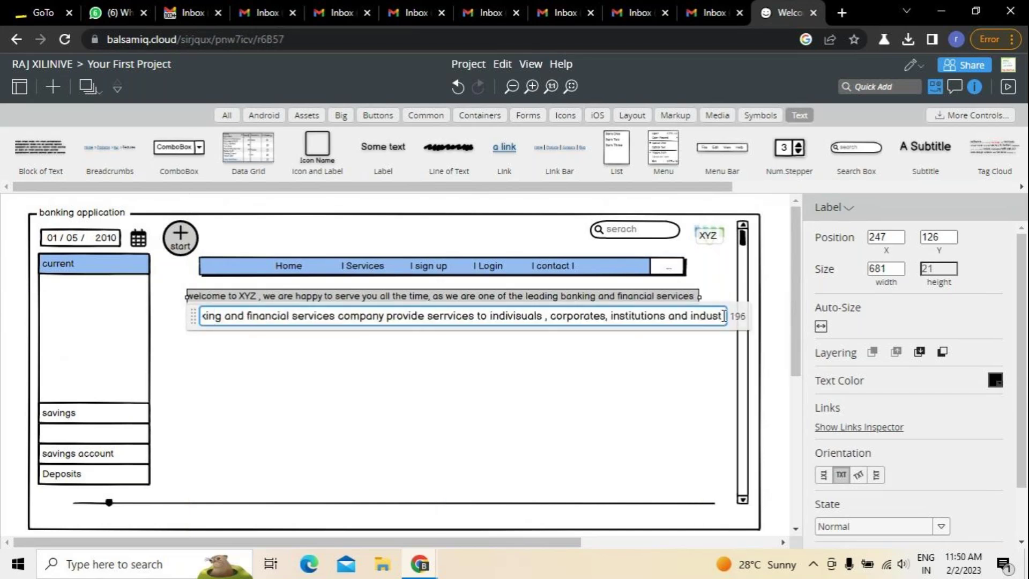
pyautogui.press('BackSpace')
pyautogui.press('BackSpace')
pyautogui.press('BackSpace')
pyautogui.press('BackSpace')
pyautogui.press('BackSpace')
pyautogui.press('BackSpace')
pyautogui.press('BackSpace')
pyautogui.press('BackSpace')
pyautogui.press('BackSpace')
pyautogui.press('BackSpace')
pyautogui.press('BackSpace')
pyautogui.press('BackSpace')
pyautogui.press('BackSpace')
pyautogui.press('BackSpace')
pyautogui.press('BackSpace')
pyautogui.press('BackSpace')
pyautogui.press('BackSpace')
pyautogui.press('BackSpace')
pyautogui.press('BackSpace')
pyautogui.press('BackSpace')
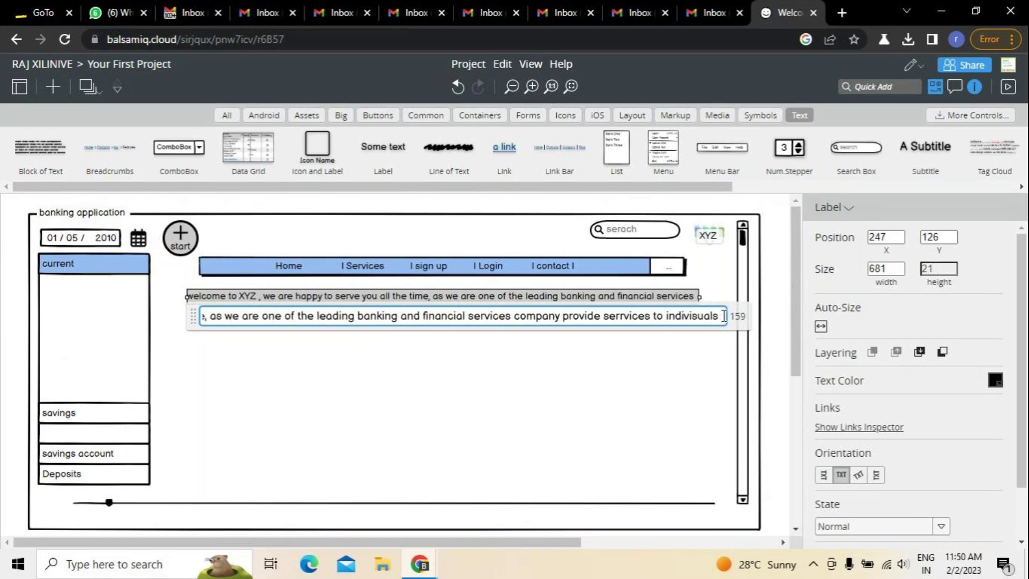
pyautogui.press('BackSpace')
pyautogui.press('BackSpace')
pyautogui.press('BackSpace')
pyautogui.press('BackSpace')
pyautogui.press('BackSpace')
pyautogui.press('BackSpace')
pyautogui.press('BackSpace')
pyautogui.press('BackSpace')
pyautogui.press('BackSpace')
pyautogui.press('BackSpace')
pyautogui.press('BackSpace')
pyautogui.press('BackSpace')
pyautogui.press('BackSpace')
pyautogui.press('BackSpace')
pyautogui.press('BackSpace')
pyautogui.press('BackSpace')
pyautogui.press('BackSpace')
pyautogui.press('BackSpace')
pyautogui.press('BackSpace')
pyautogui.press('BackSpace')
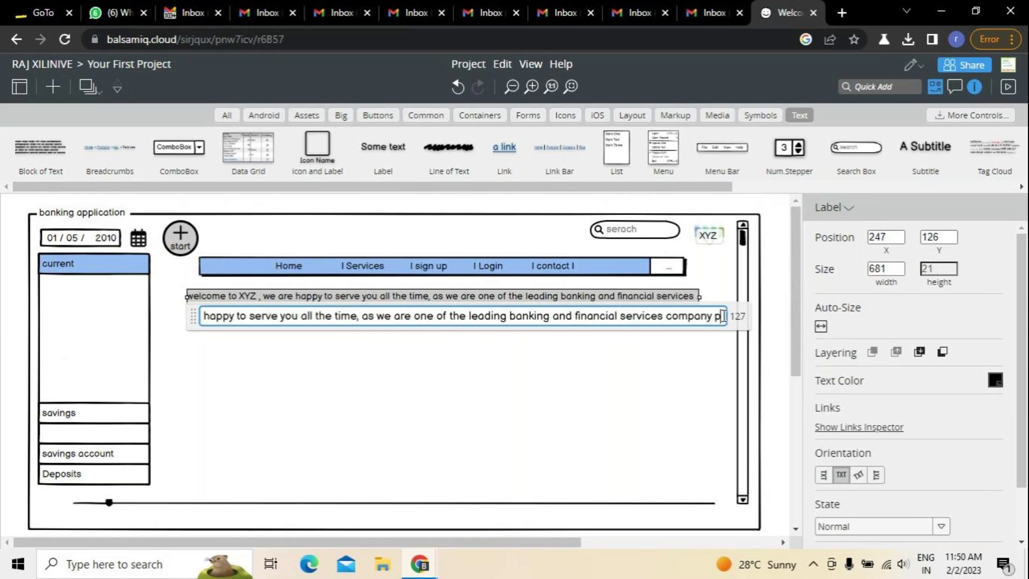
pyautogui.press('Return')
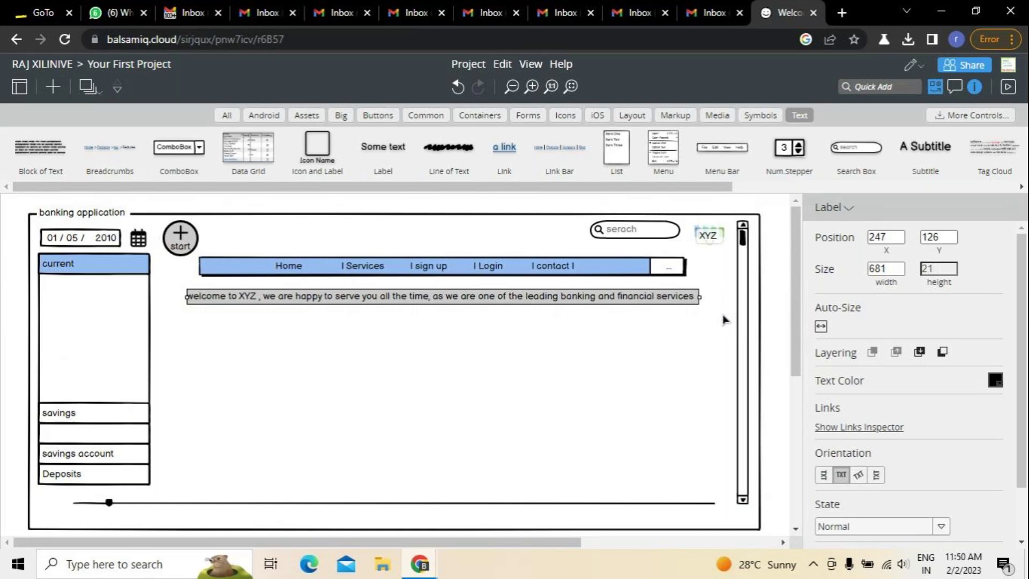
# Widen the welcome Label to about 748, with its left edge at about X 223.
pyautogui.click(363, 351)
pyautogui.click(331, 299)
pyautogui.moveTo(699, 297); pyautogui.dragTo(735, 298)
pyautogui.moveTo(186, 298); pyautogui.dragTo(173, 300)
pyautogui.click(298, 299)
pyautogui.click(309, 301)
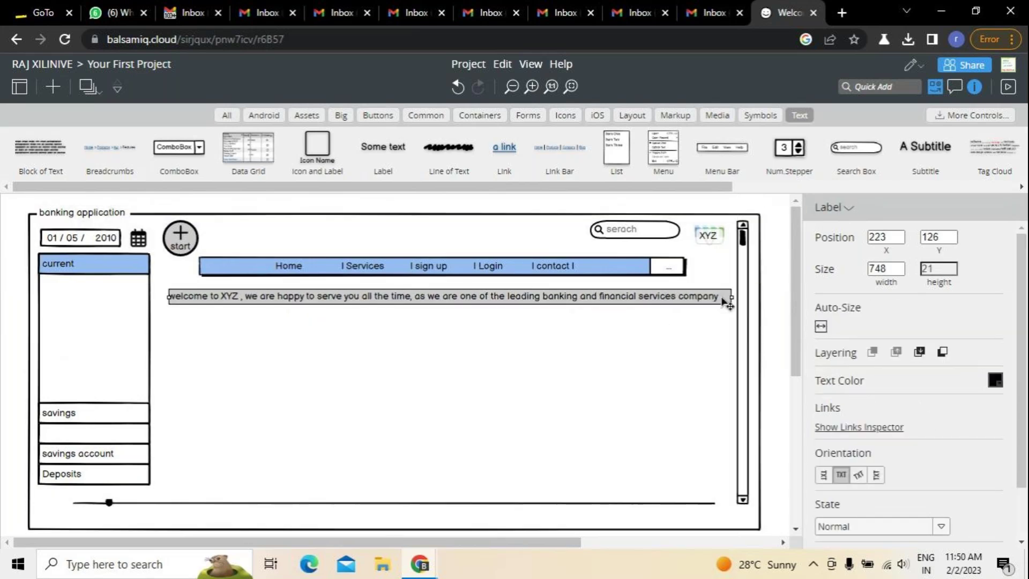
# Add a Label reading "Please raech out us 24/ 7 about the services we offer, Thank you" and left-align it directly beneath the welcome text.
pyautogui.click(616, 403)
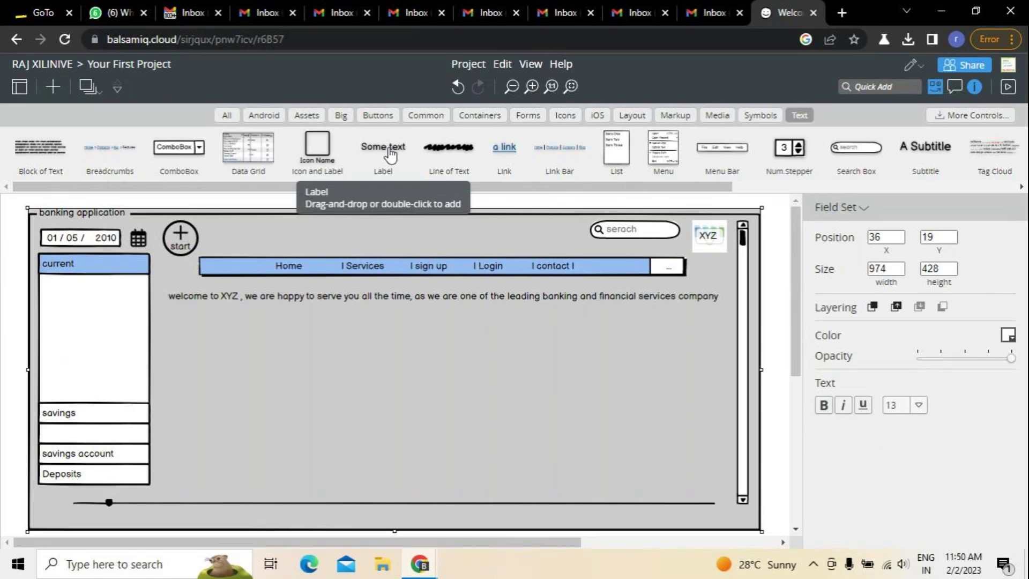
pyautogui.moveTo(389, 154); pyautogui.dragTo(197, 317)
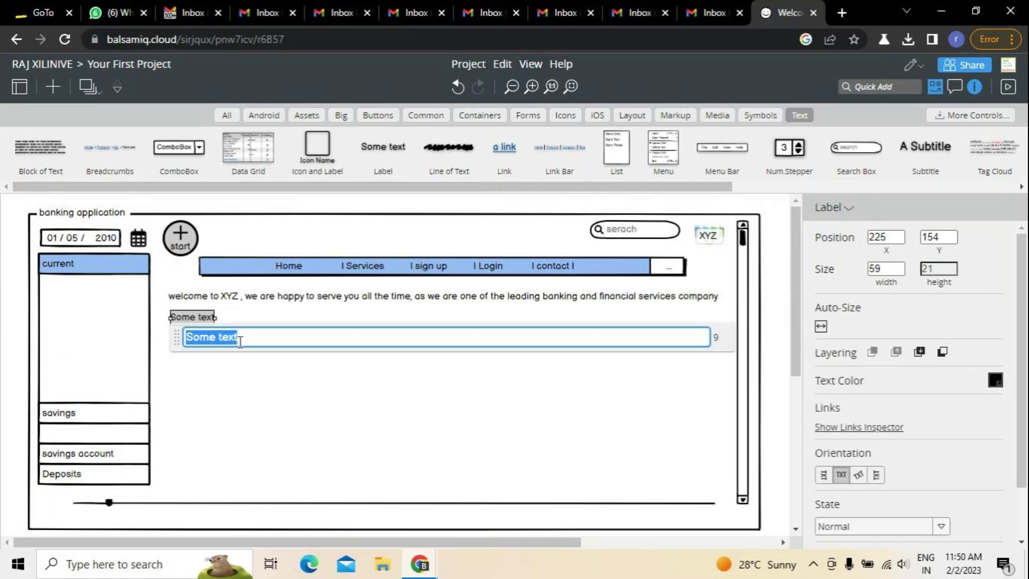
pyautogui.write('Please ')
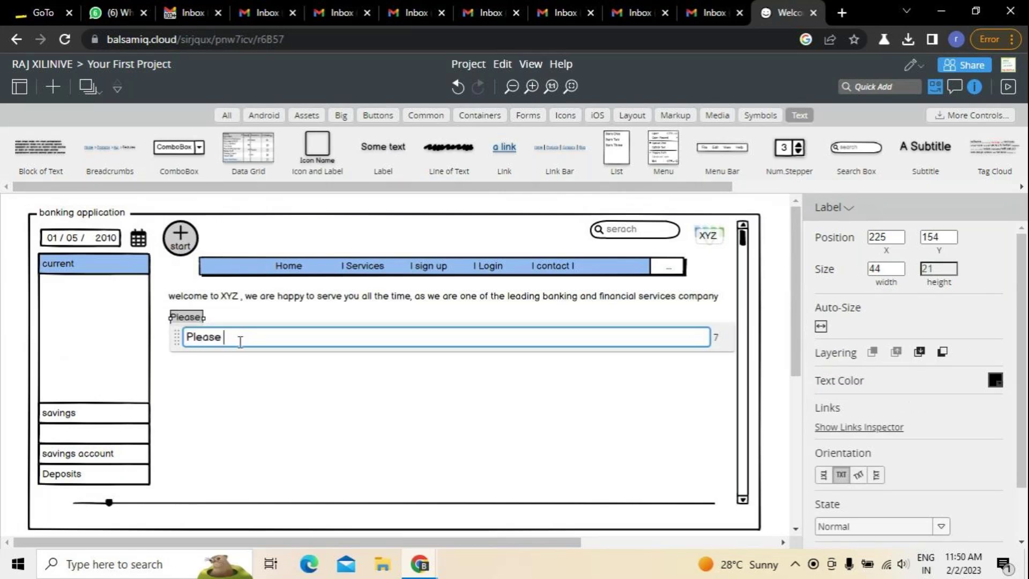
pyautogui.write('raech out ')
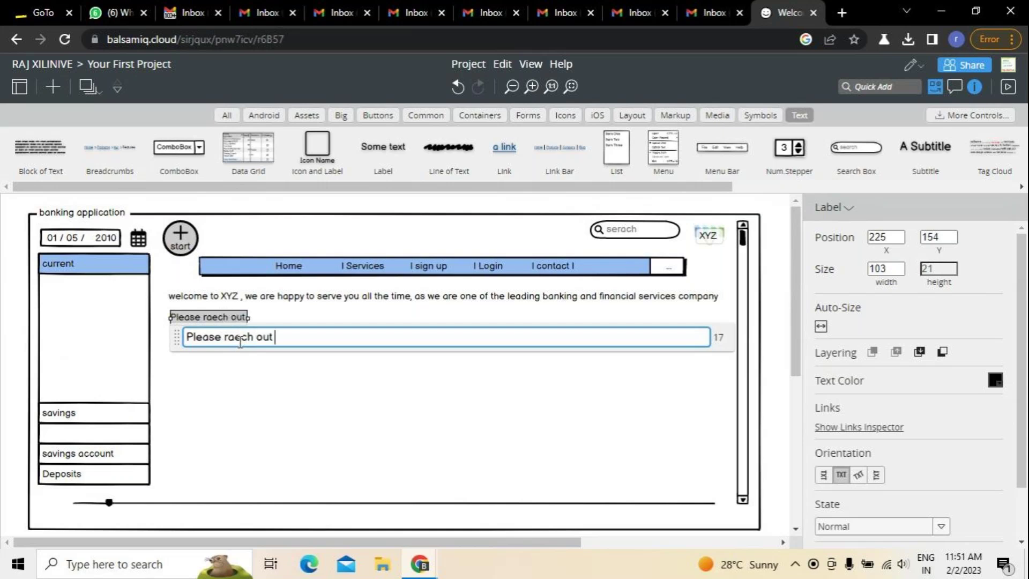
pyautogui.write('us 24/ 7 about the services we of')
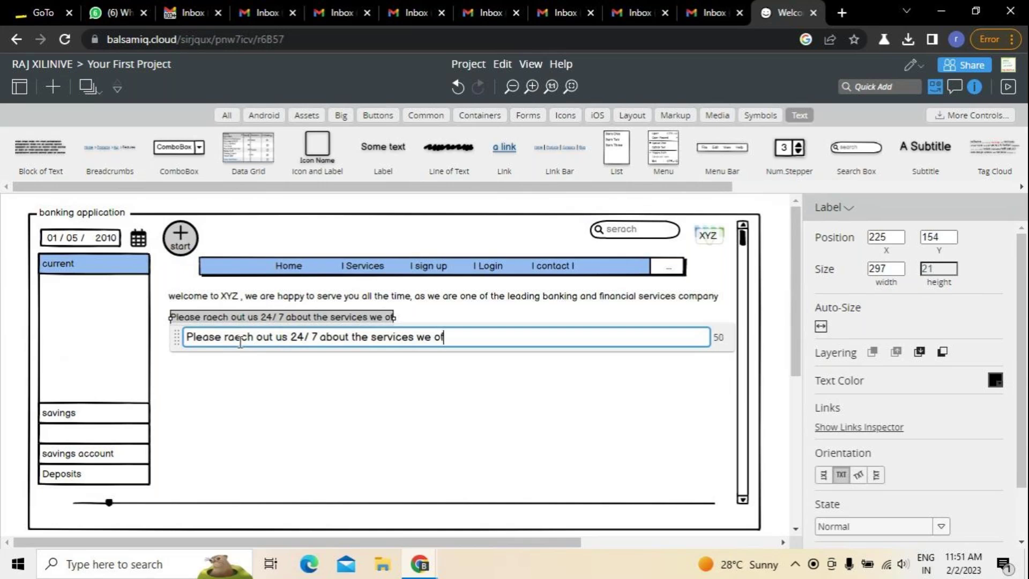
pyautogui.write('fer, Than')
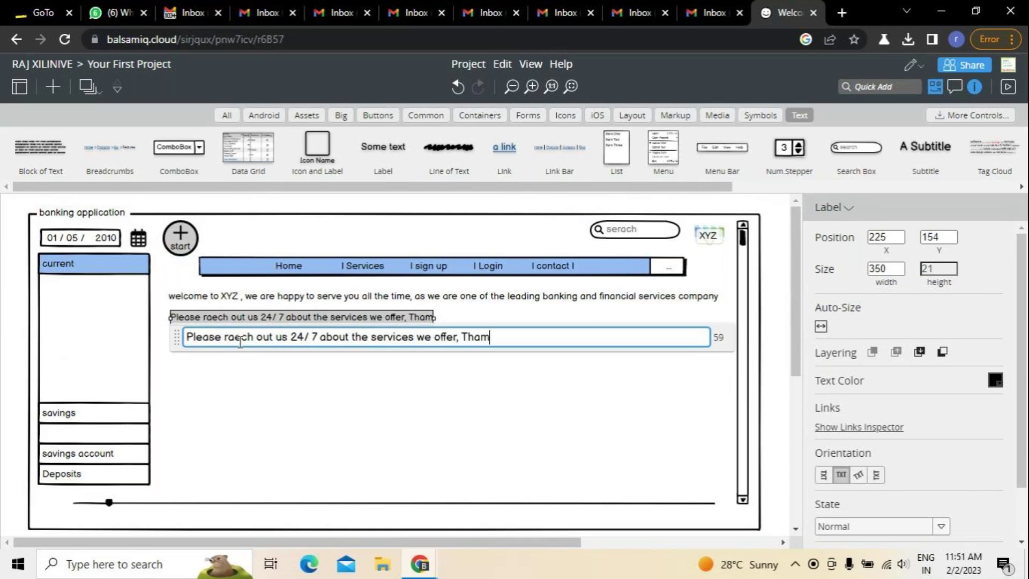
pyautogui.press('BackSpace')
pyautogui.write('nk ypu')
pyautogui.press('BackSpace')
pyautogui.press('BackSpace')
pyautogui.press('BackSpace')
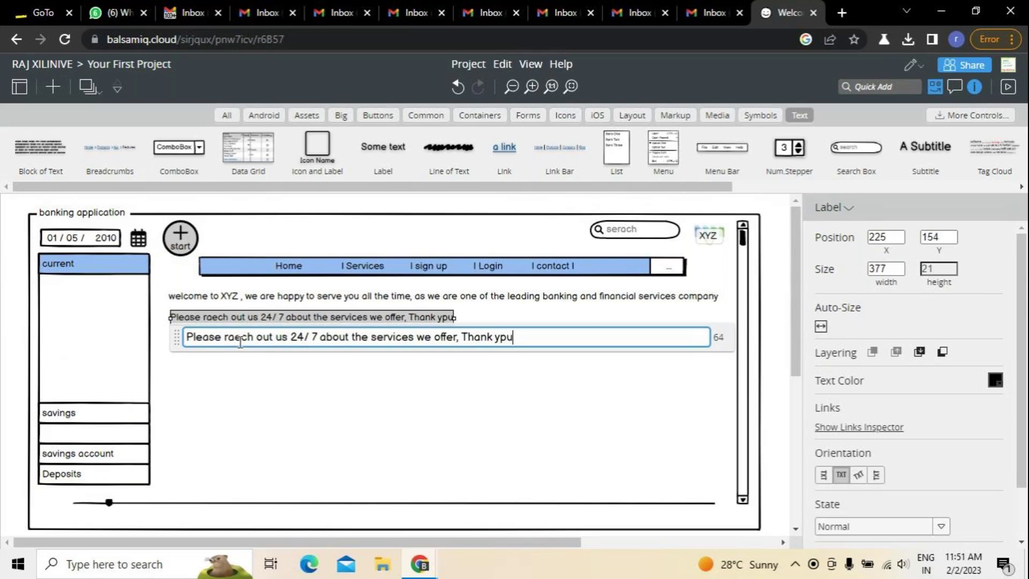
pyautogui.write('ou')
pyautogui.click(418, 388)
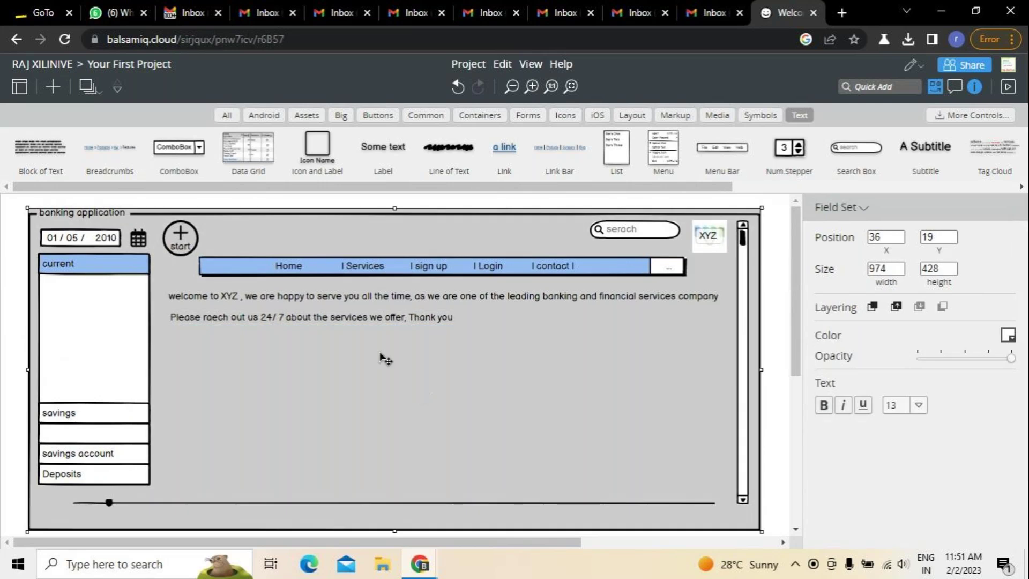
pyautogui.moveTo(387, 317); pyautogui.dragTo(389, 317)
pyautogui.click(421, 393)
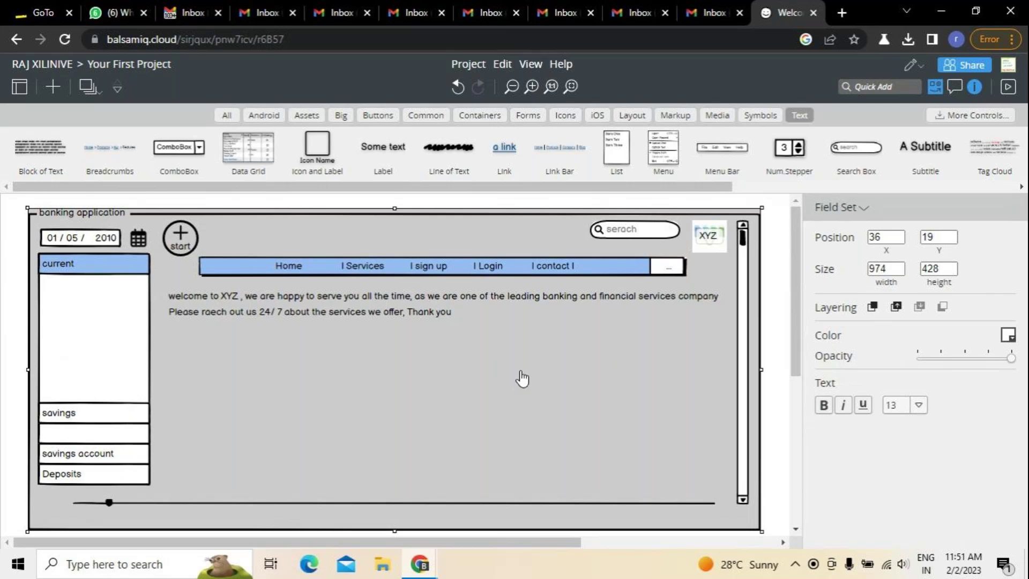
pyautogui.moveTo(522, 379); pyautogui.dragTo(523, 378)
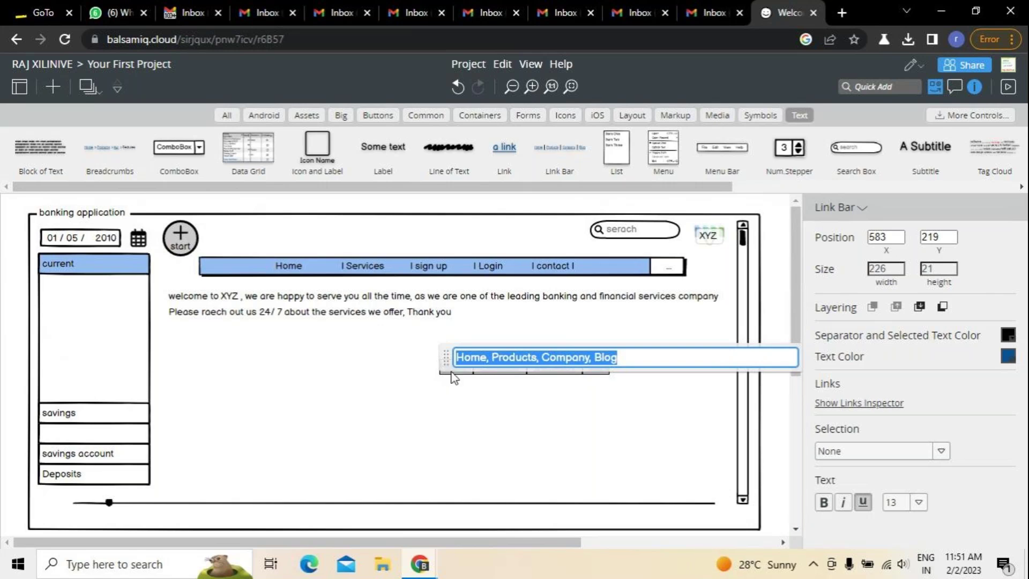
pyautogui.press('BackSpace')
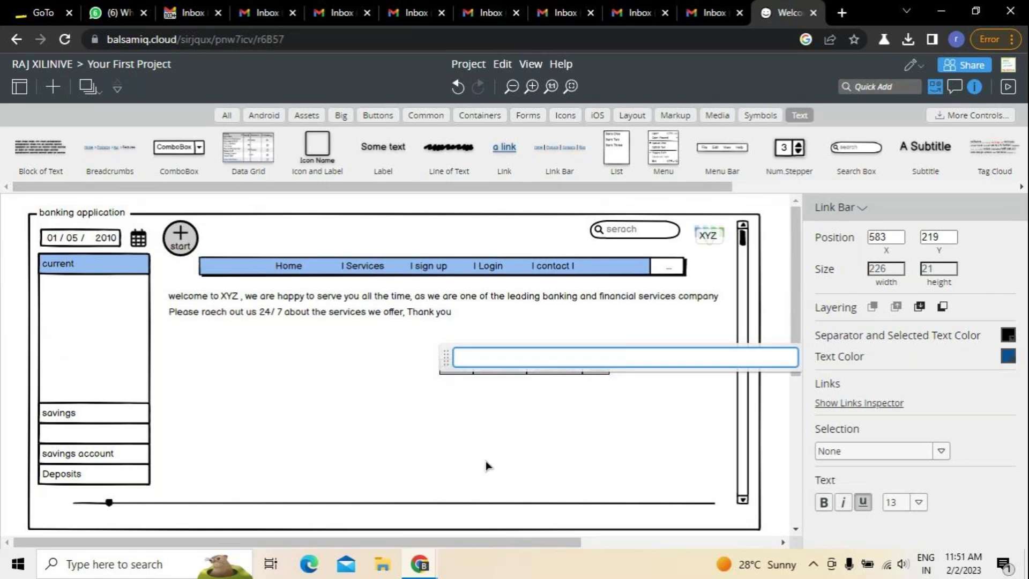
pyautogui.click(489, 464)
pyautogui.click(460, 365)
pyautogui.moveTo(460, 366); pyautogui.dragTo(393, 344)
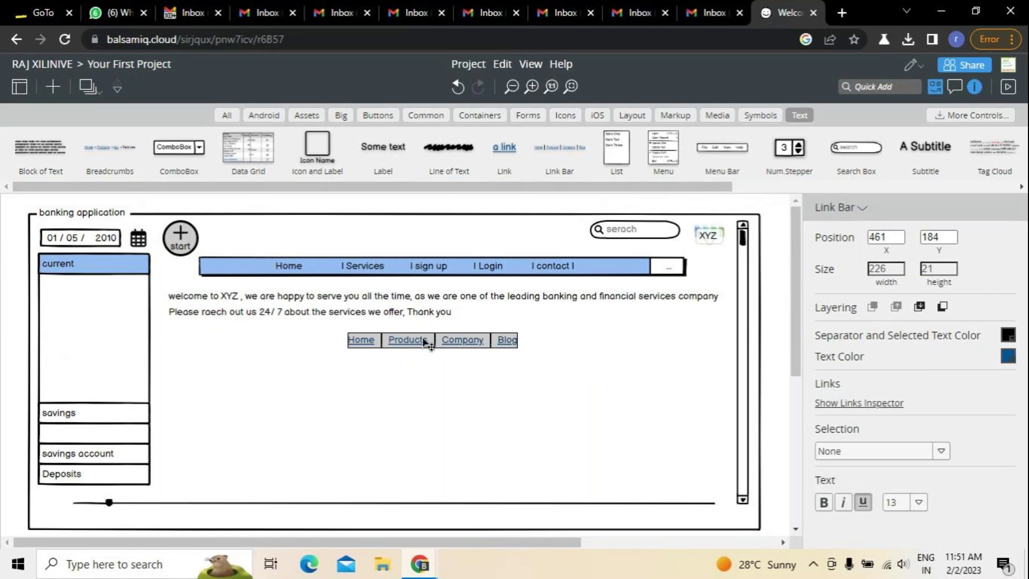
pyautogui.press('Delete')
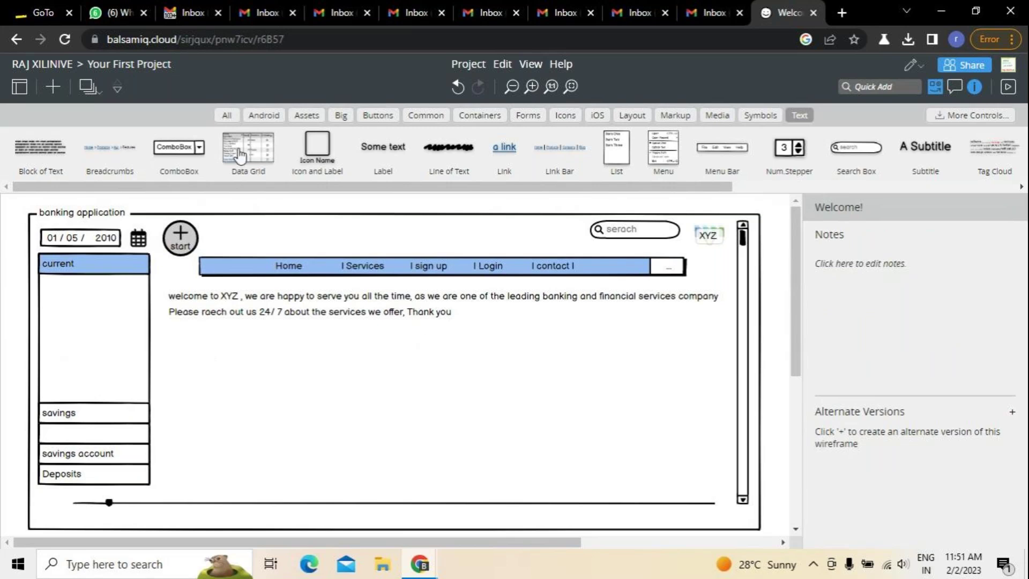
# Add a Data Grid with its sample content beneath the text lines at about X 223, Y 173 and widen it to about 739.
pyautogui.moveTo(239, 156); pyautogui.dragTo(343, 435)
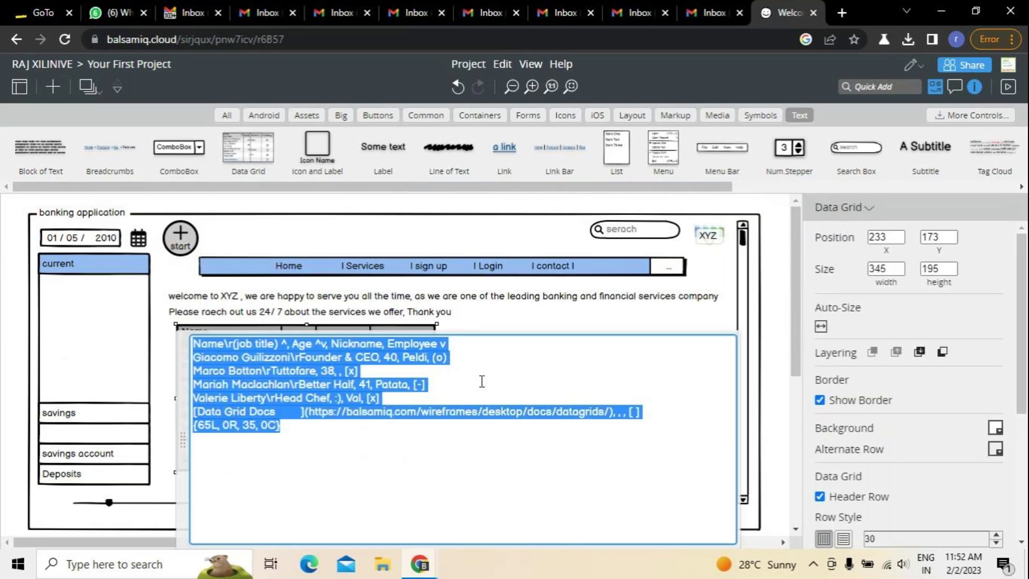
pyautogui.click(521, 307)
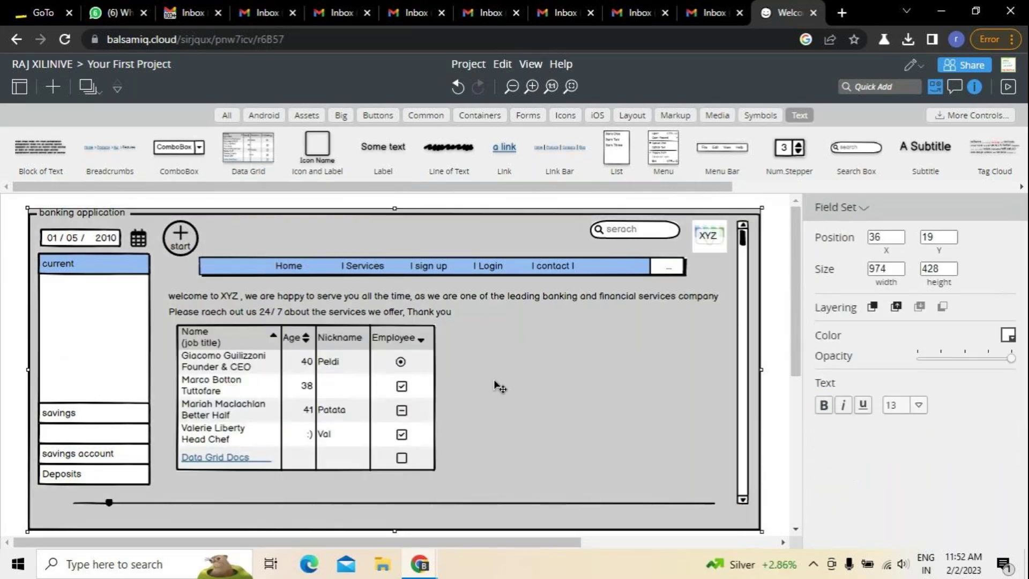
pyautogui.click(342, 400)
pyautogui.moveTo(436, 397); pyautogui.dragTo(725, 407)
pyautogui.moveTo(175, 399); pyautogui.dragTo(169, 399)
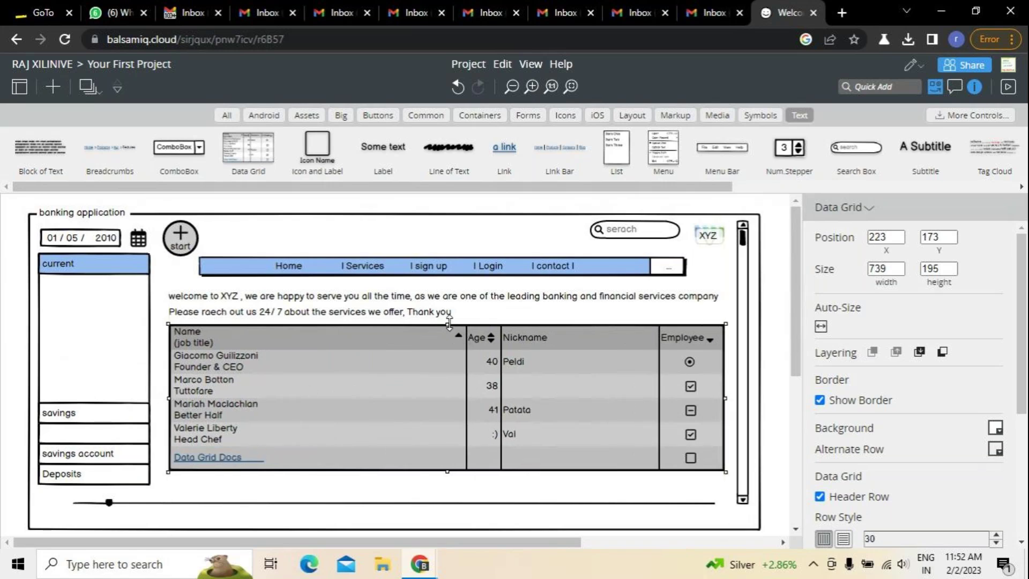
# Raise the Data Grid's upper edge to about Y 168 and enlarge the grid to about 742 by 236.
pyautogui.moveTo(449, 322); pyautogui.dragTo(449, 319)
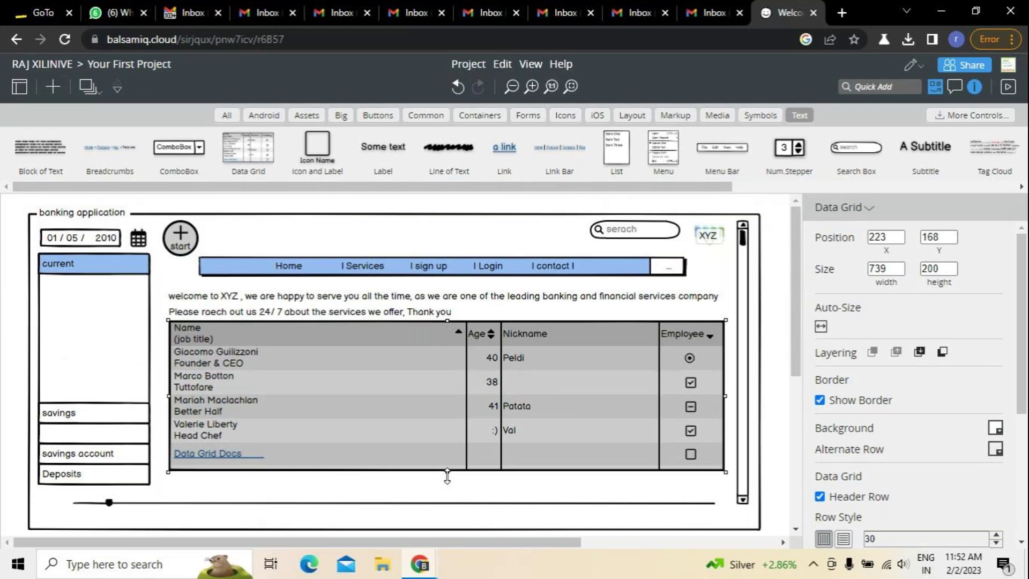
pyautogui.moveTo(447, 476); pyautogui.dragTo(445, 496)
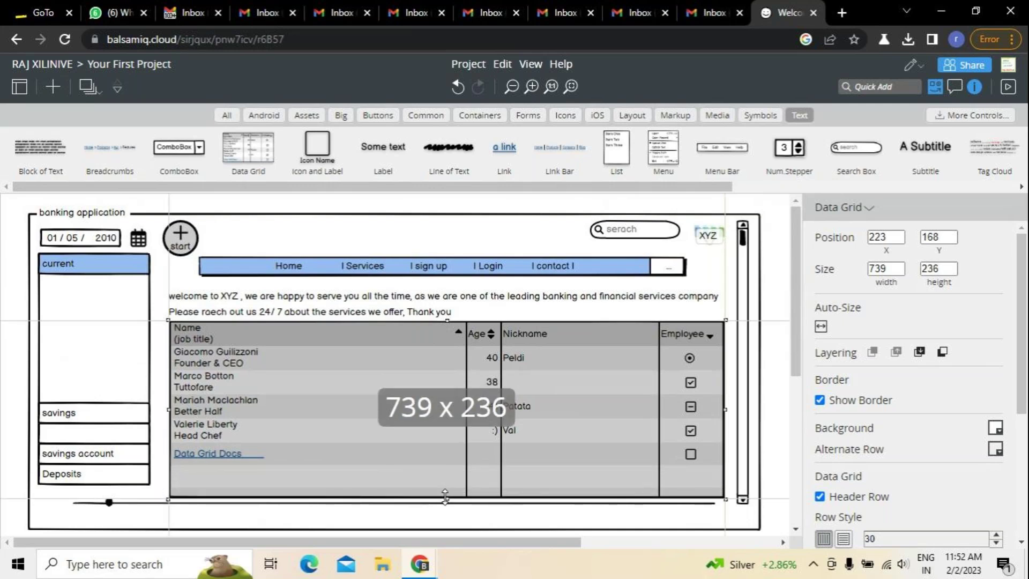
pyautogui.click(282, 230)
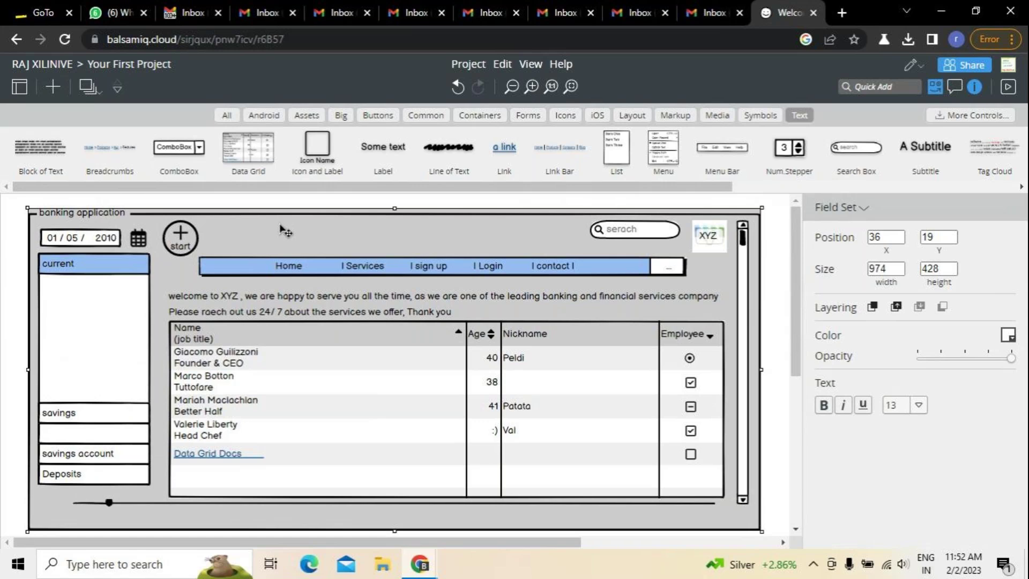
pyautogui.click(232, 351)
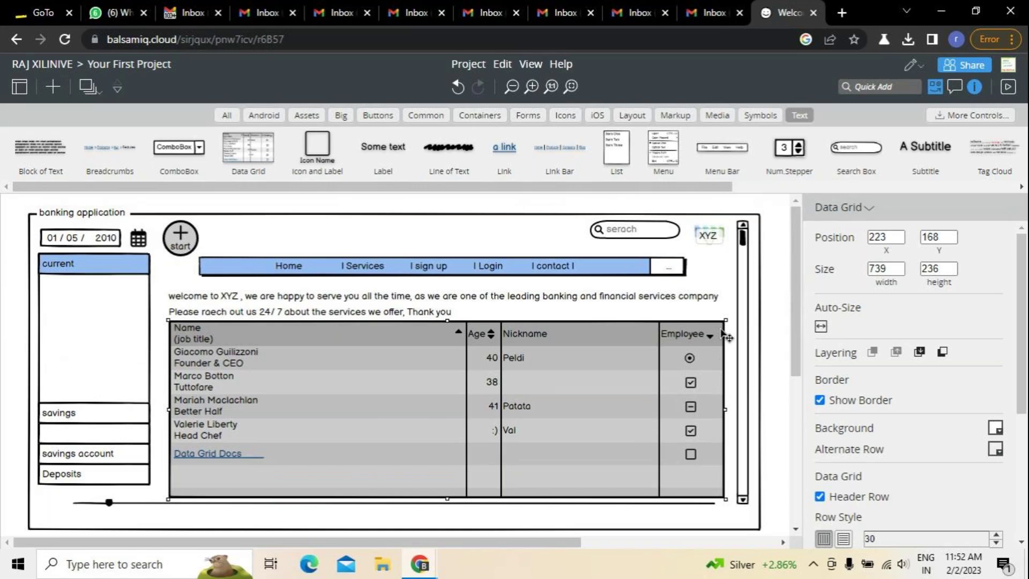
pyautogui.moveTo(728, 317); pyautogui.dragTo(729, 318)
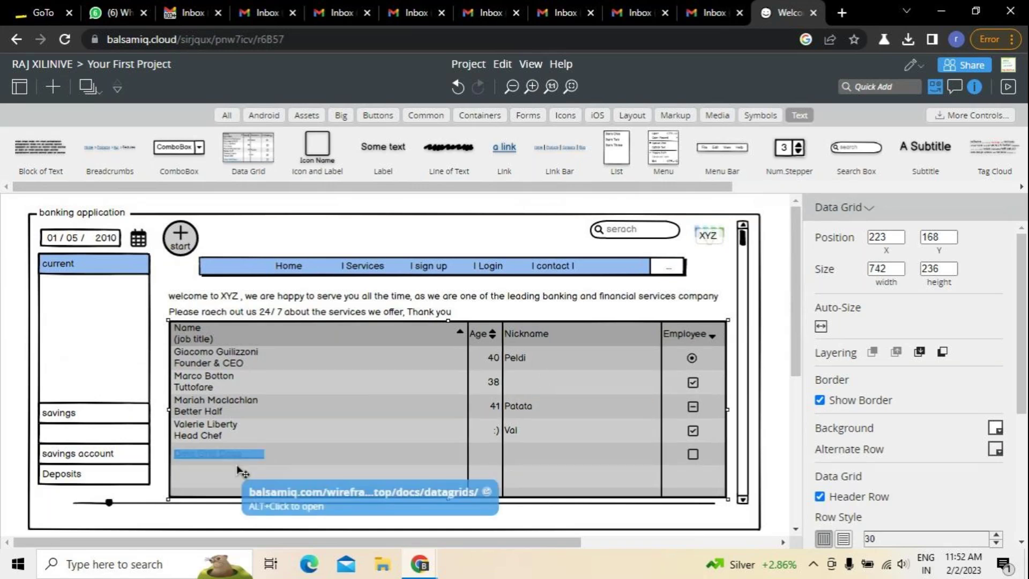
pyautogui.moveTo(166, 498); pyautogui.dragTo(164, 501)
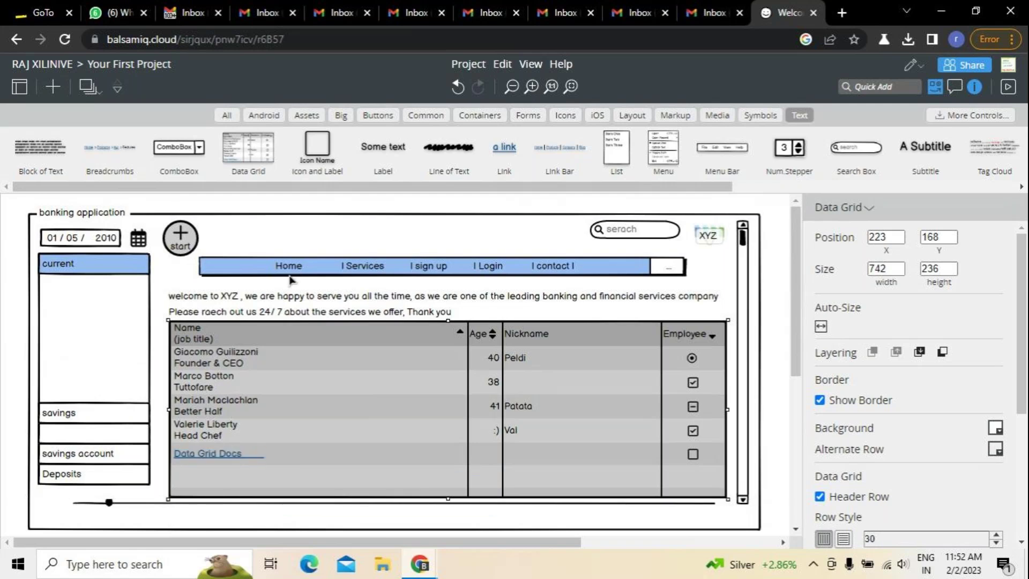
pyautogui.click(367, 237)
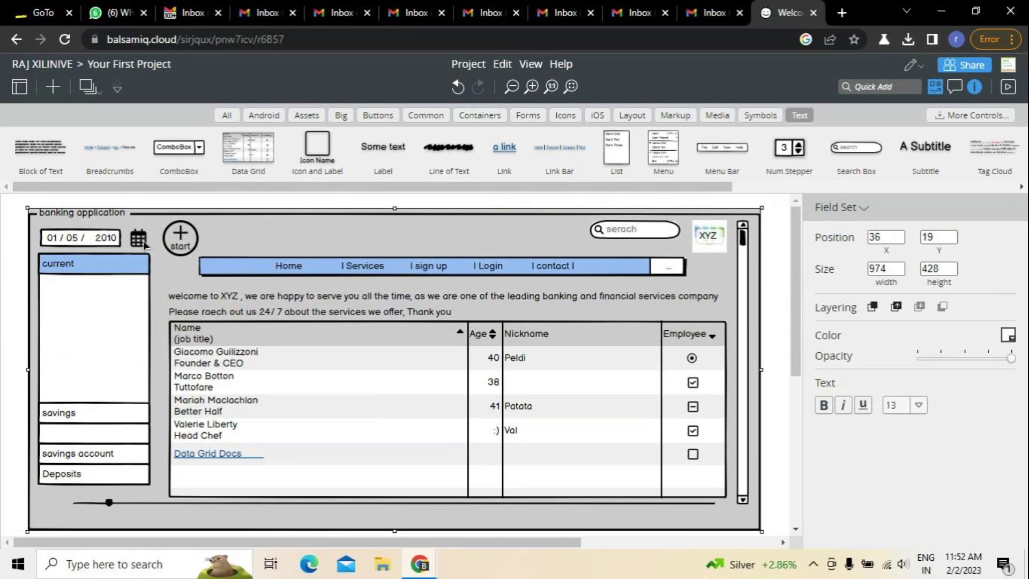
pyautogui.moveTo(317, 153); pyautogui.dragTo(403, 240)
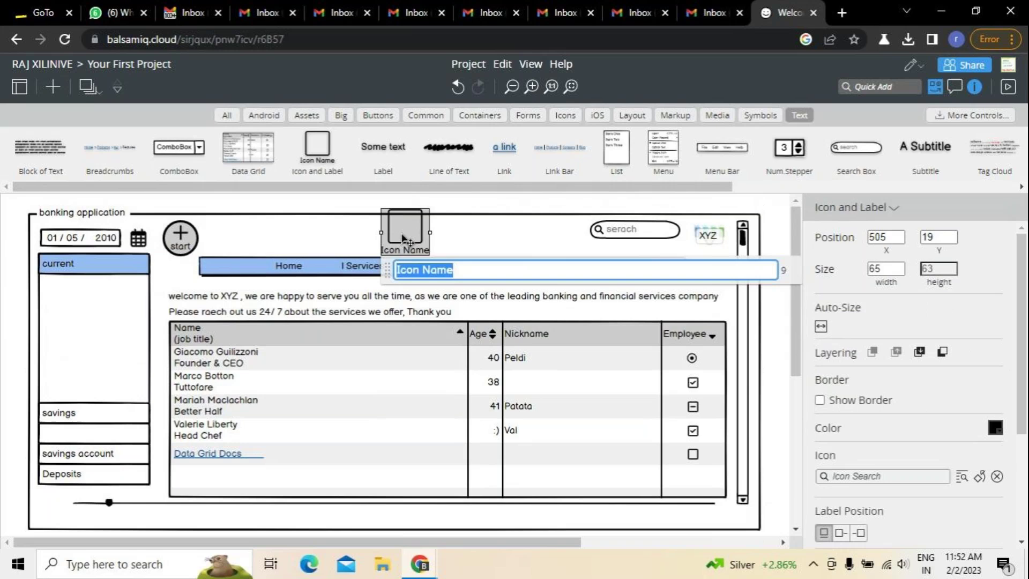
pyautogui.press('BackSpace')
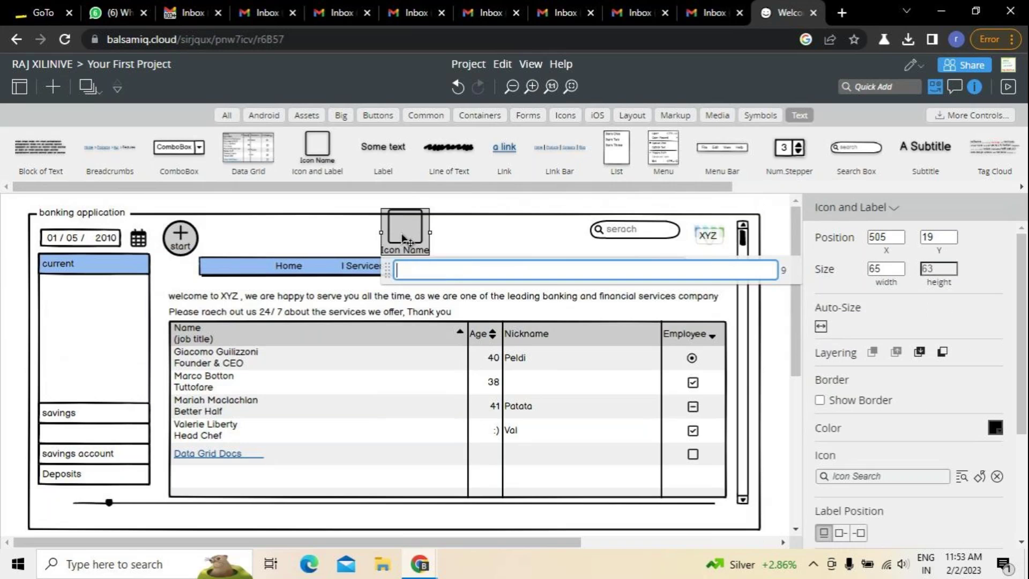
pyautogui.press('Return')
pyautogui.press('Delete')
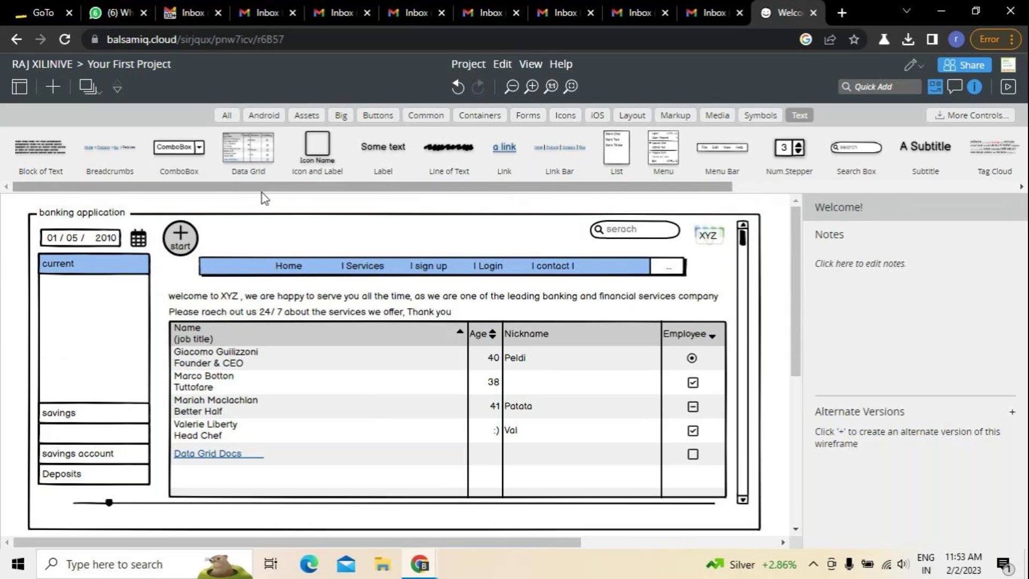
pyautogui.click(762, 115)
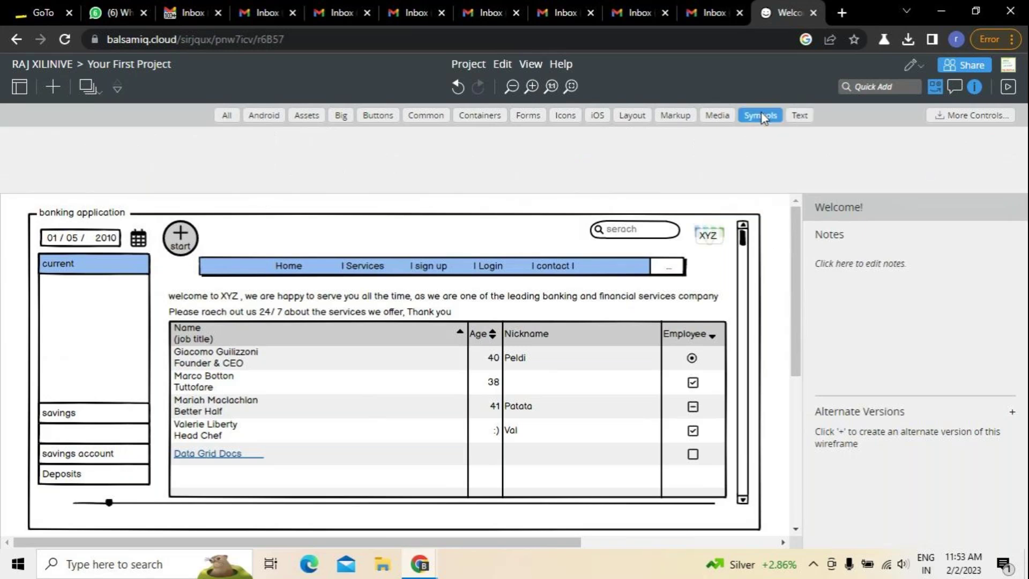
pyautogui.click(226, 114)
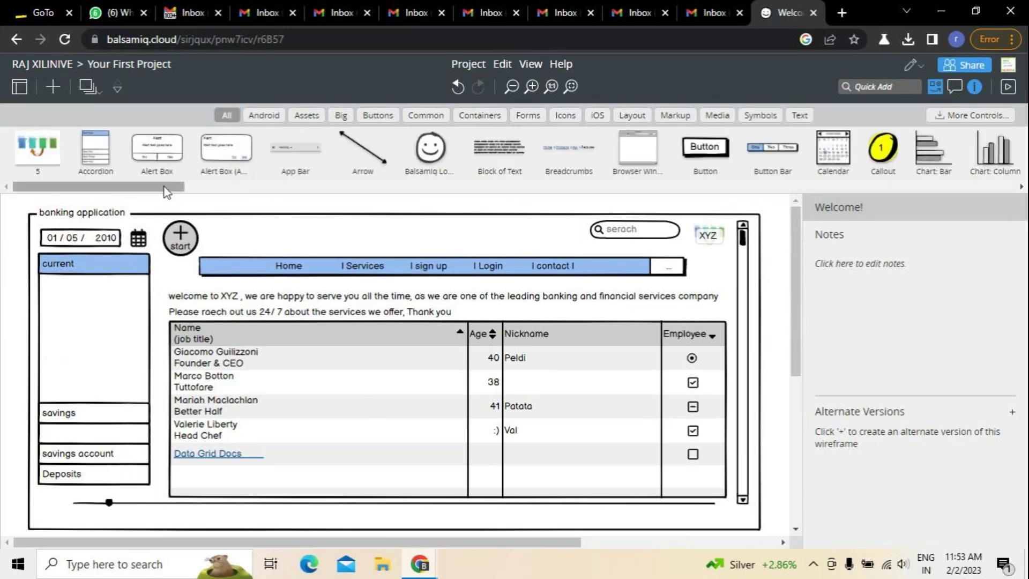
pyautogui.moveTo(227, 197); pyautogui.dragTo(479, 212)
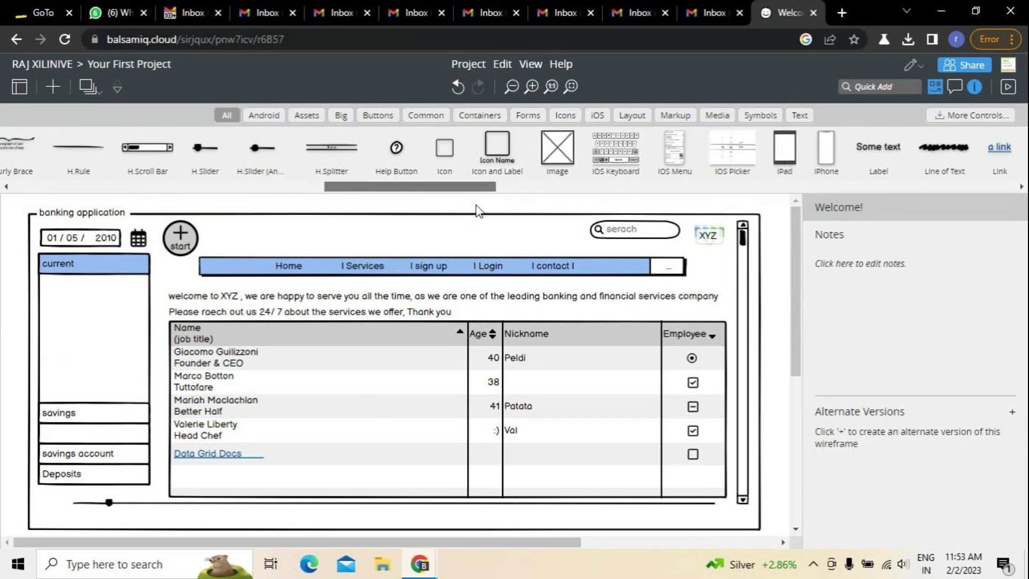
pyautogui.moveTo(476, 204); pyautogui.dragTo(684, 232)
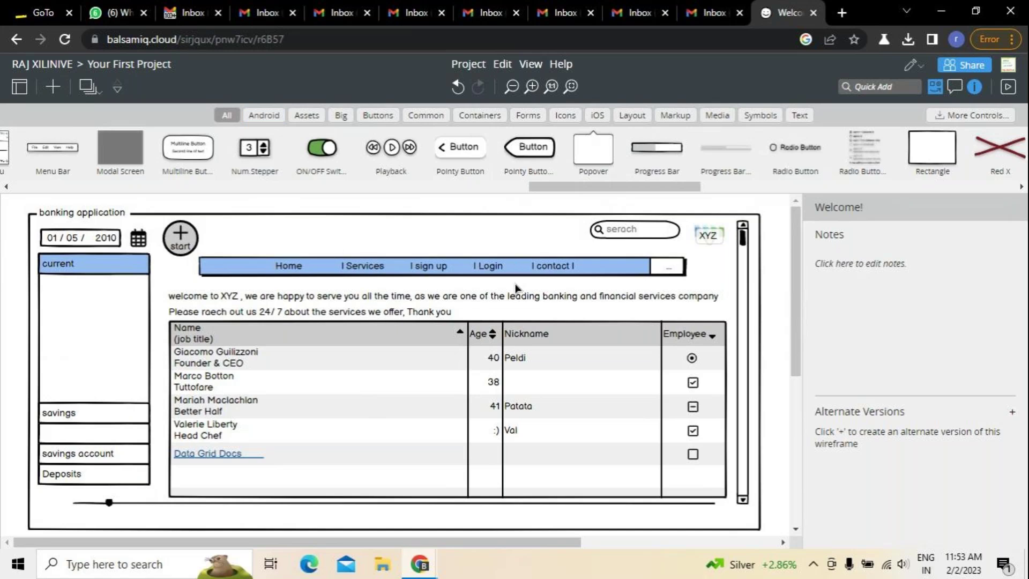
# Raise the navigation Button Bar to about X 269, Y 71 and the two text Labels beneath it to about Y 105 and Y 126.
pyautogui.moveTo(516, 268); pyautogui.dragTo(520, 258)
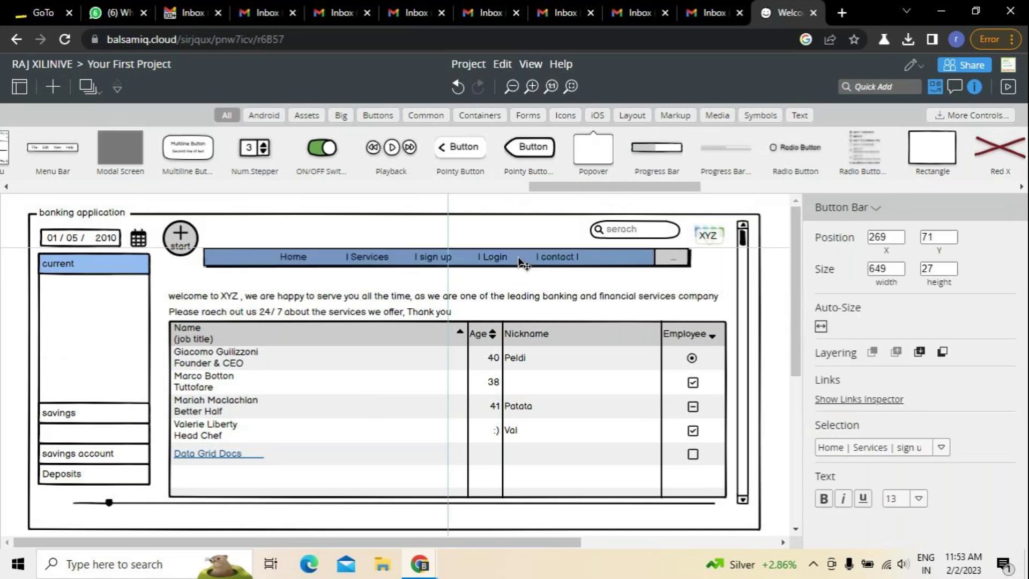
pyautogui.moveTo(420, 307); pyautogui.dragTo(425, 307)
pyautogui.click(511, 297)
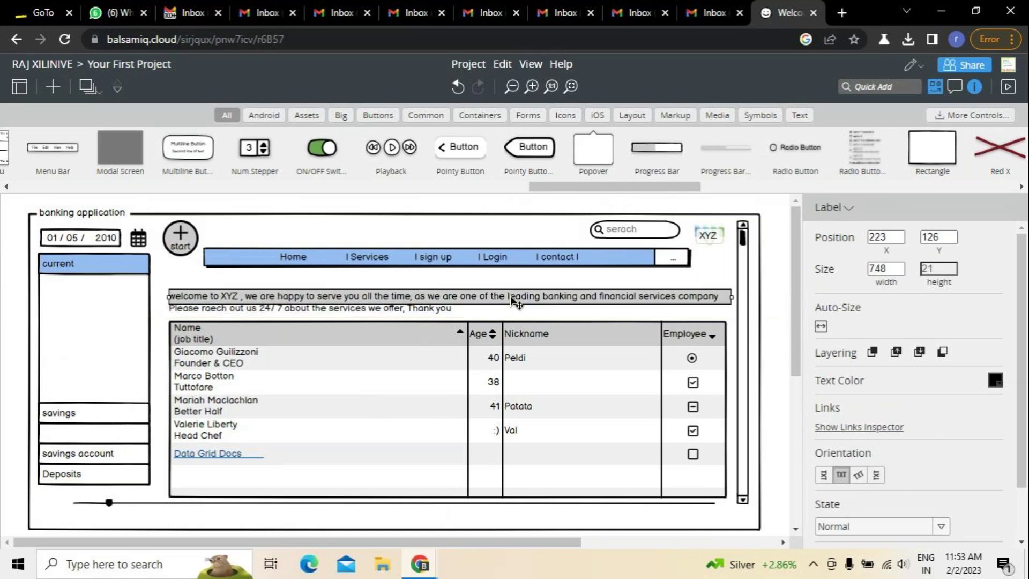
pyautogui.moveTo(510, 296); pyautogui.dragTo(512, 277)
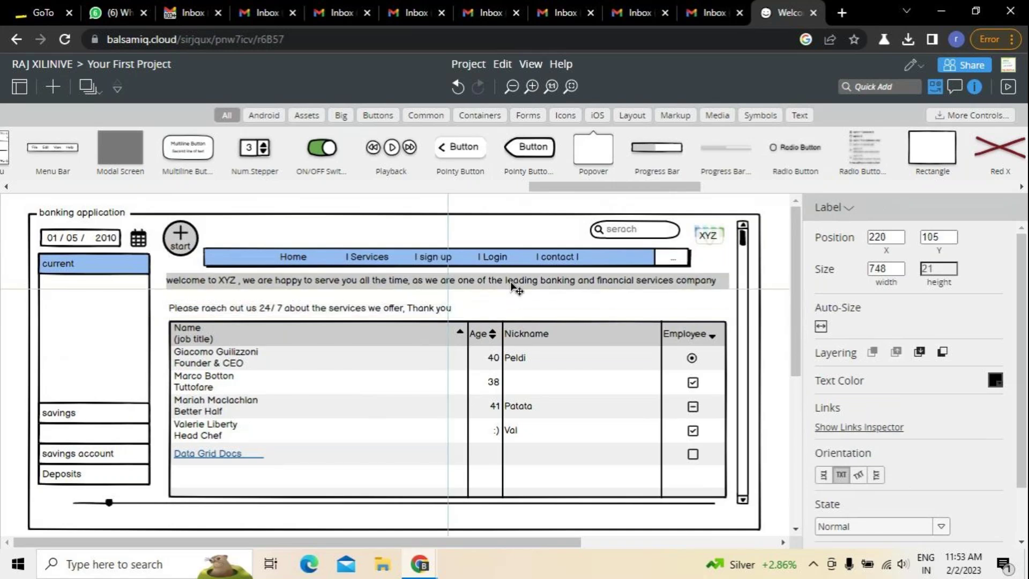
pyautogui.click(276, 311)
pyautogui.moveTo(276, 309); pyautogui.dragTo(276, 302)
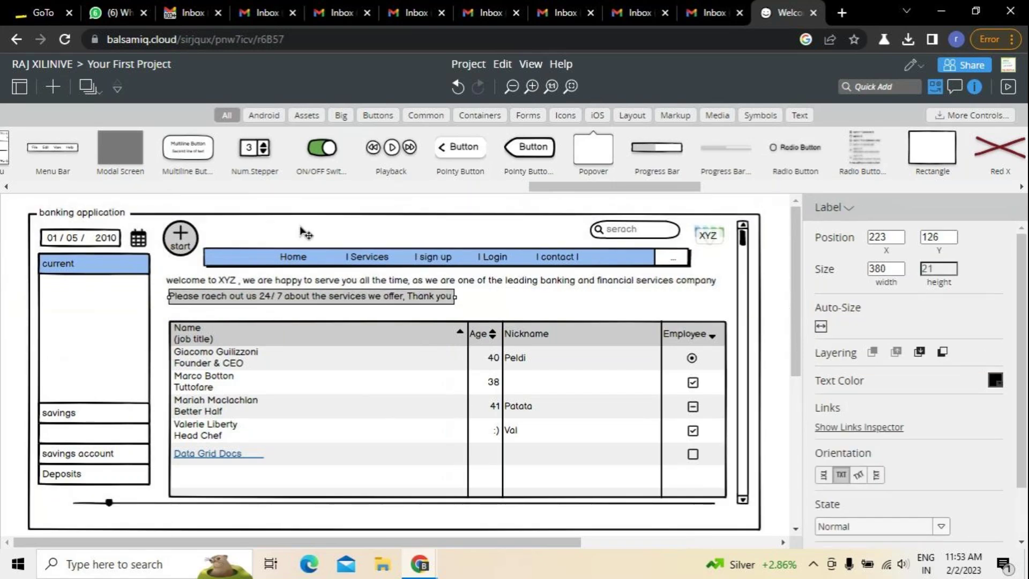
# Raise the Data Grid's upper edge to about Y 153, making the grid about 251 high.
pyautogui.click(306, 395)
pyautogui.click(450, 320)
pyautogui.moveTo(450, 320); pyautogui.dragTo(449, 309)
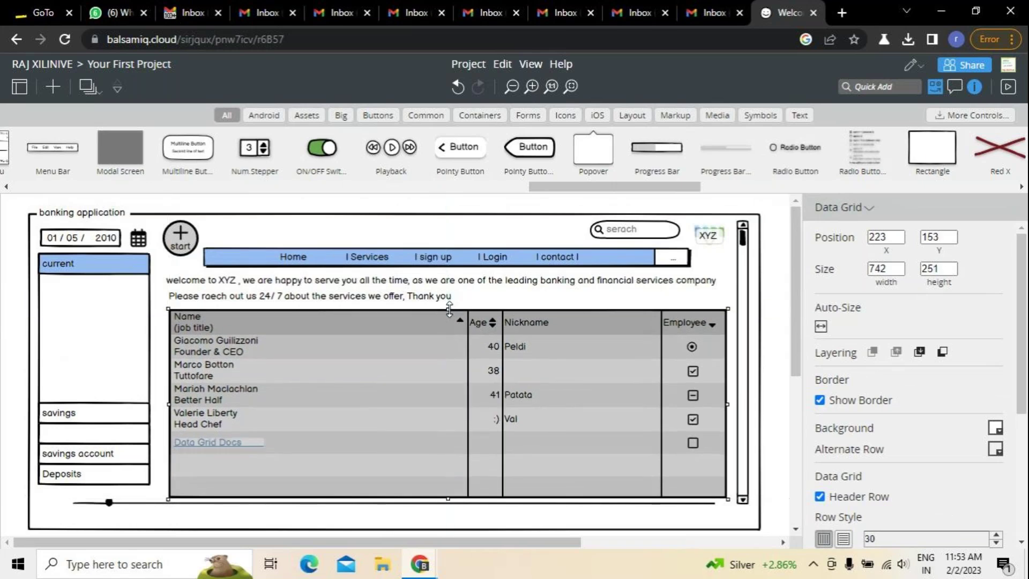
# Examine the UI library controls in the All, Android, Assets, Big and Buttons categories.
pyautogui.click(410, 232)
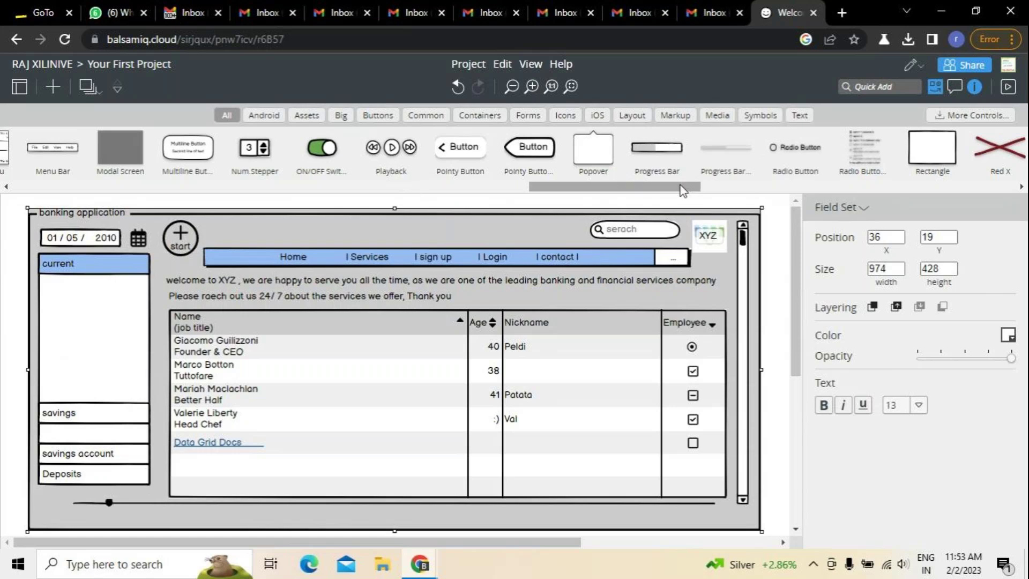
pyautogui.moveTo(682, 189); pyautogui.dragTo(136, 209)
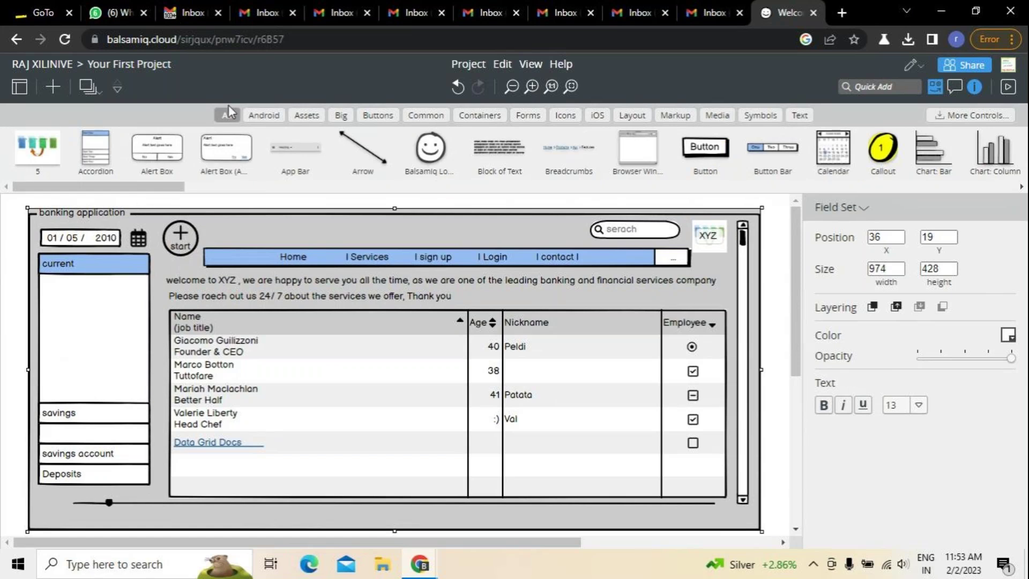
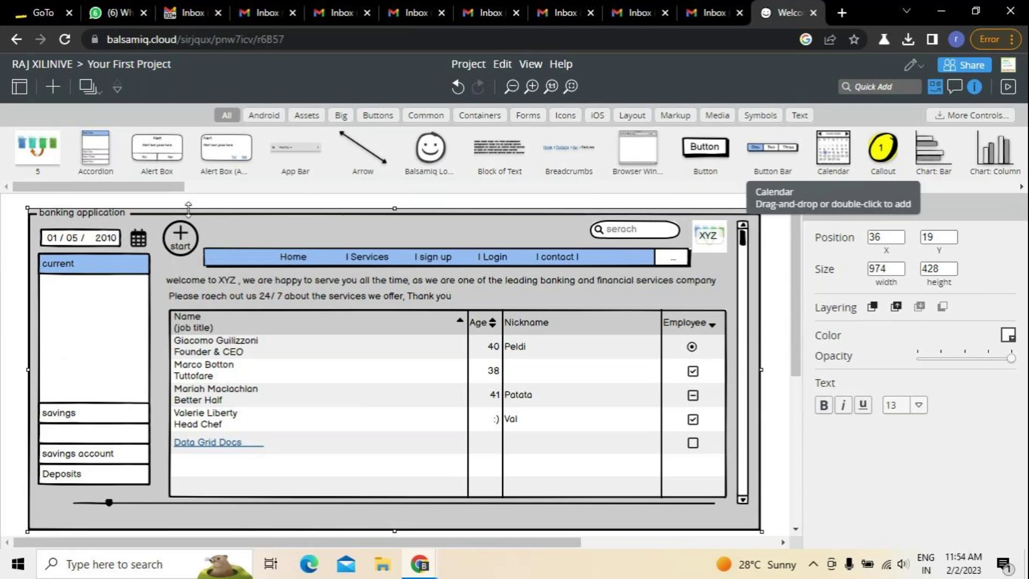
pyautogui.moveTo(171, 187); pyautogui.dragTo(266, 203)
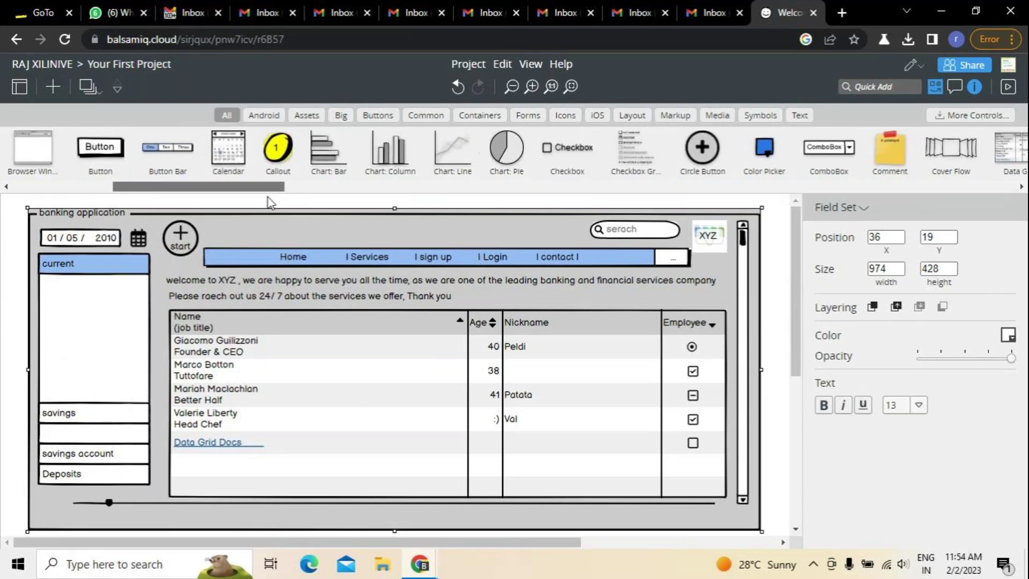
pyautogui.click(262, 115)
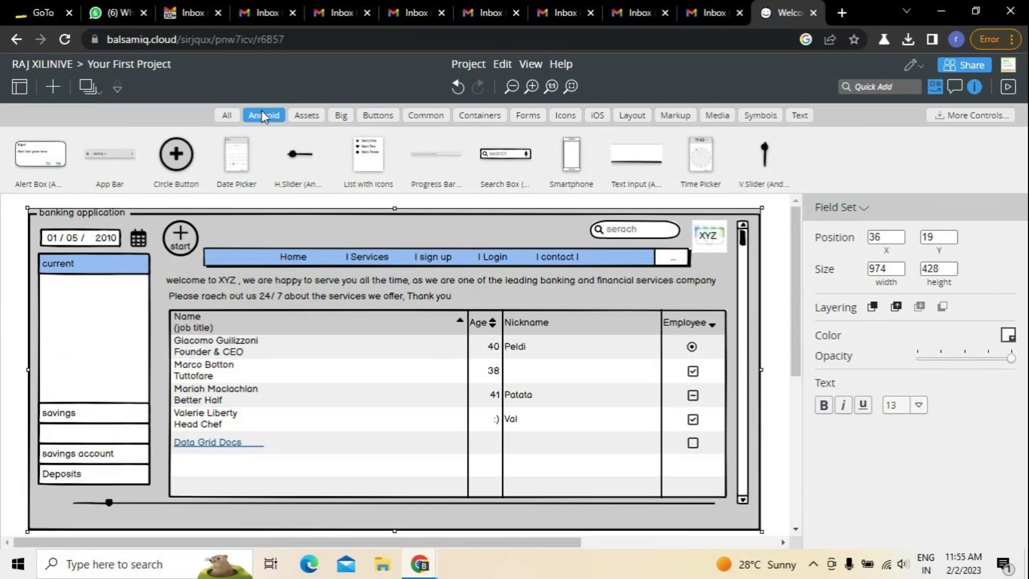
pyautogui.click(317, 122)
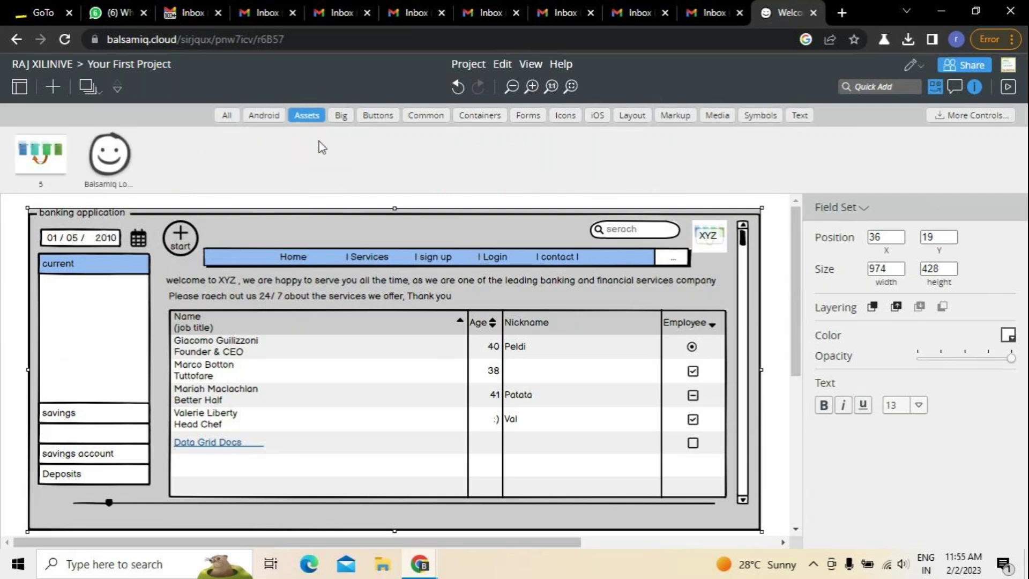
pyautogui.click(348, 117)
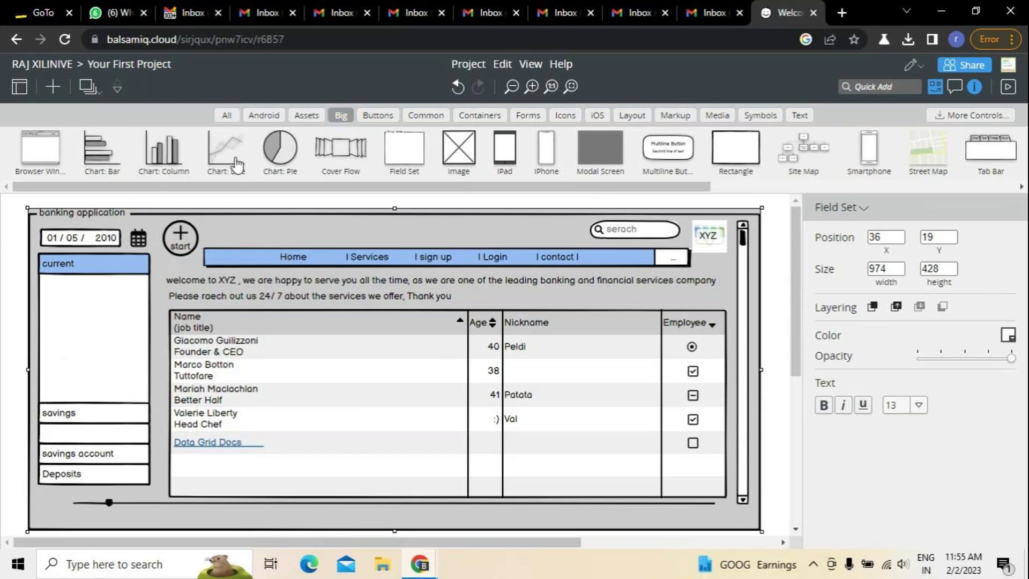
pyautogui.moveTo(709, 187)
pyautogui.mouseDown()
pyautogui.moveTo(1015, 187)
pyautogui.moveTo(709, 186)
pyautogui.mouseUp()
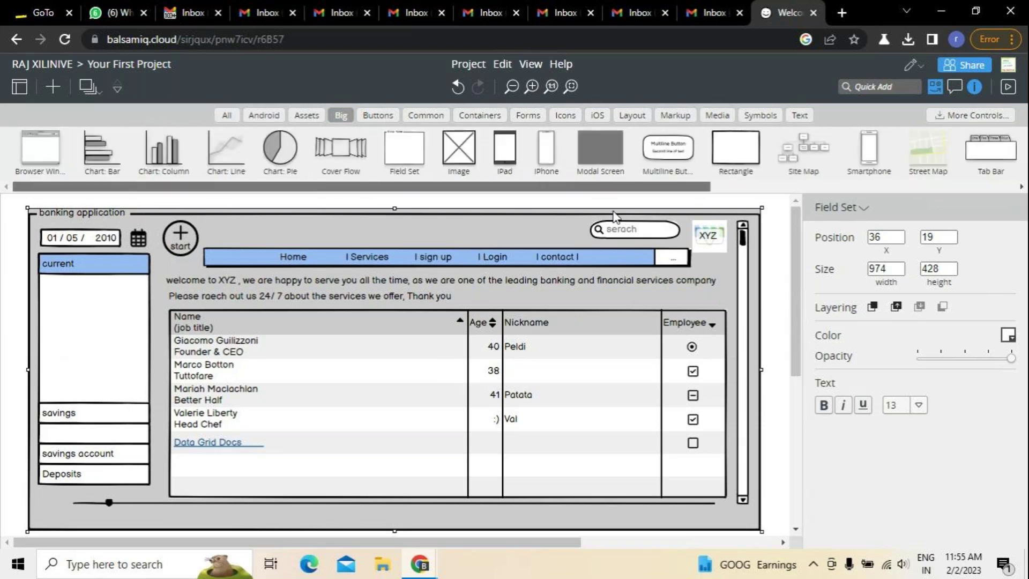
pyautogui.click(387, 114)
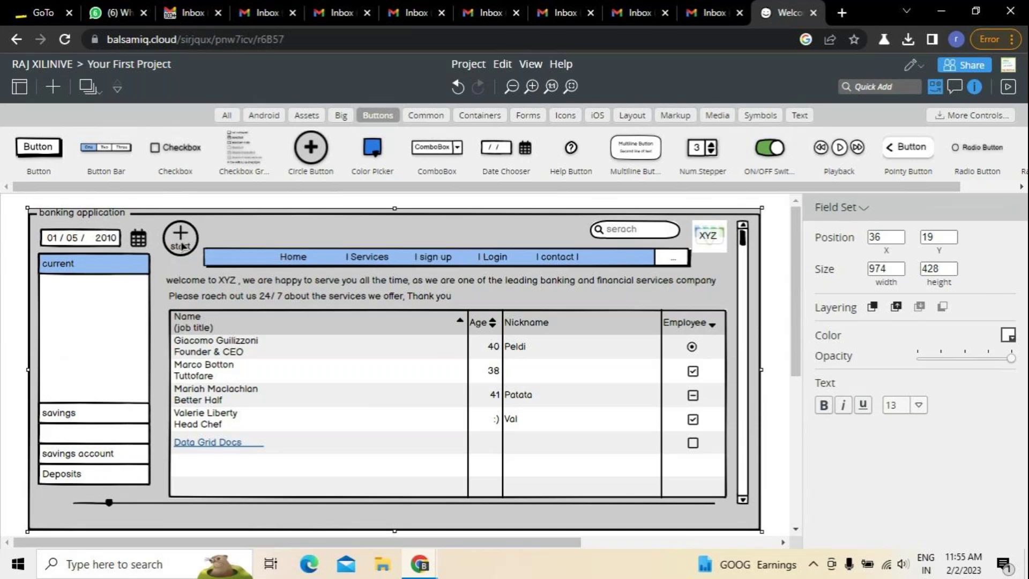
# Move the start Circle Button slightly down and to the left, beside the calendar icon.
pyautogui.moveTo(182, 246); pyautogui.dragTo(181, 253)
pyautogui.click(14, 237)
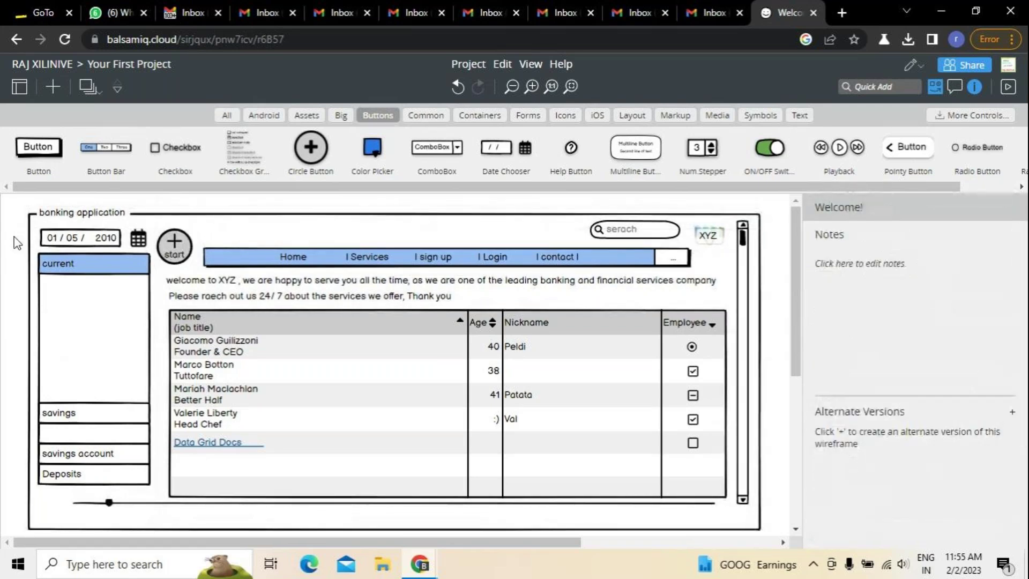
pyautogui.click(261, 230)
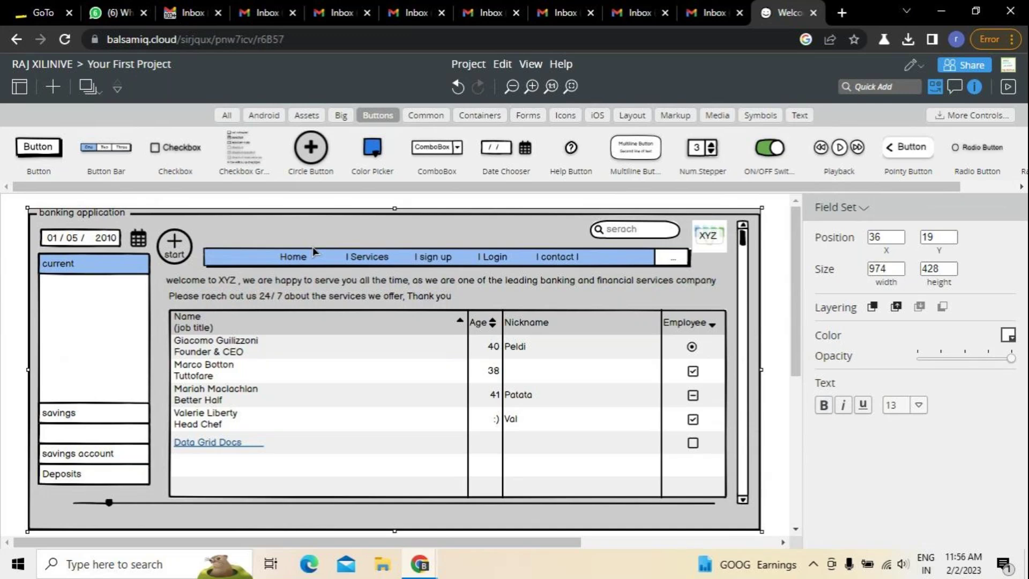
# Examine the UI library controls in the Common, Containers, Forms, Icons, iOS, Layout, Text and Symbols categories, and return to the full set.
pyautogui.click(426, 116)
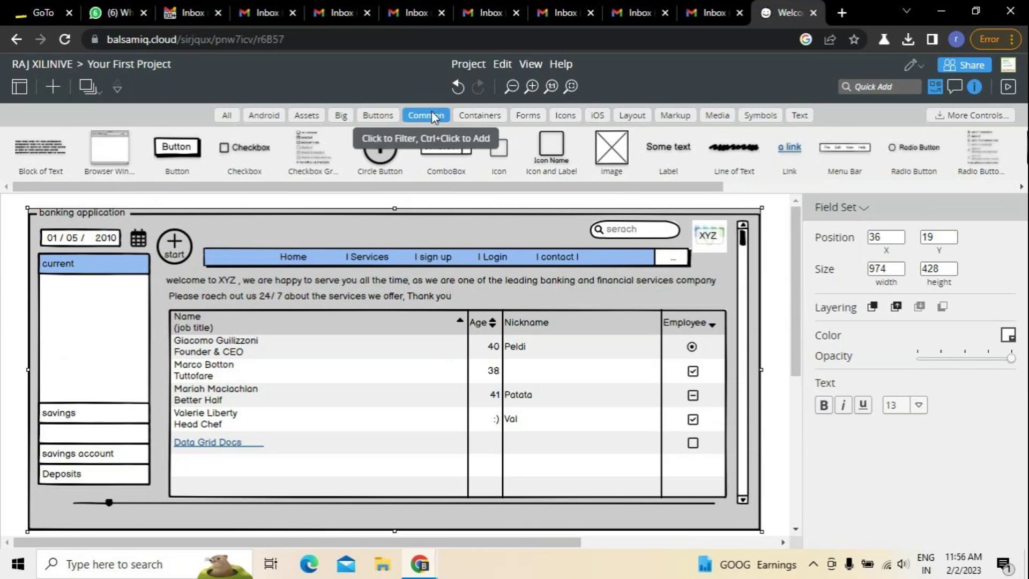
pyautogui.click(478, 116)
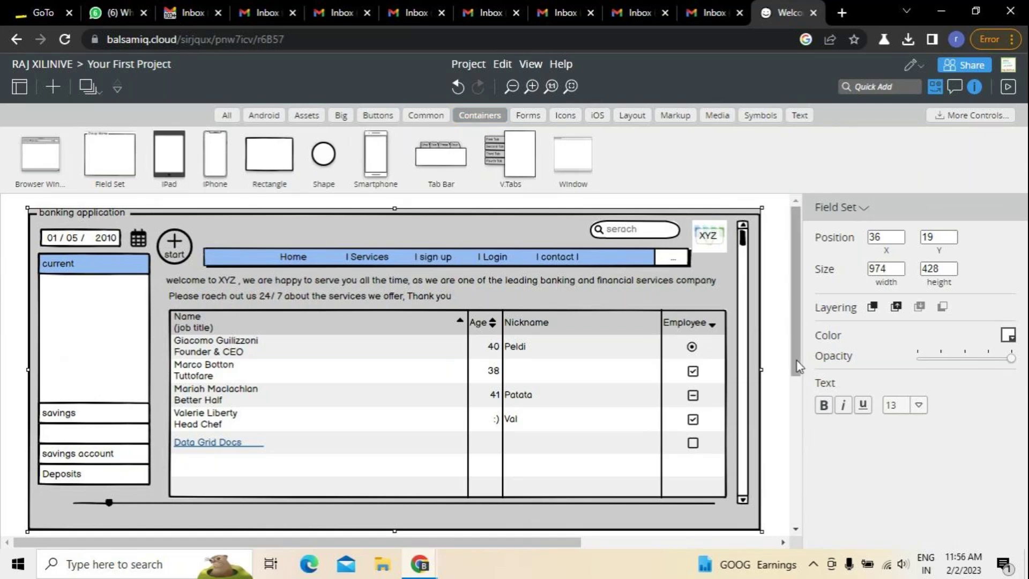
pyautogui.moveTo(794, 373); pyautogui.dragTo(779, 294)
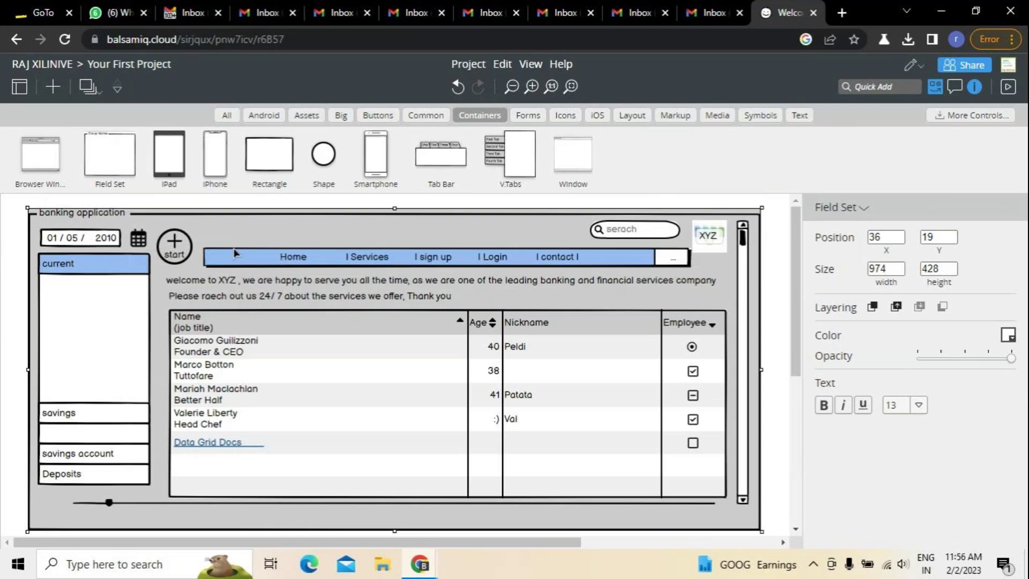
pyautogui.click(536, 108)
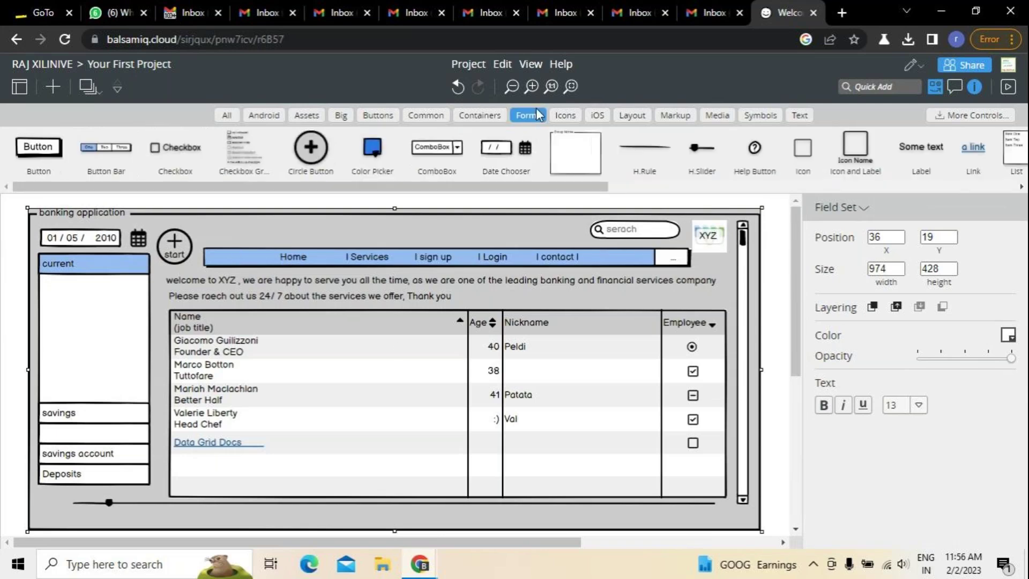
pyautogui.click(571, 122)
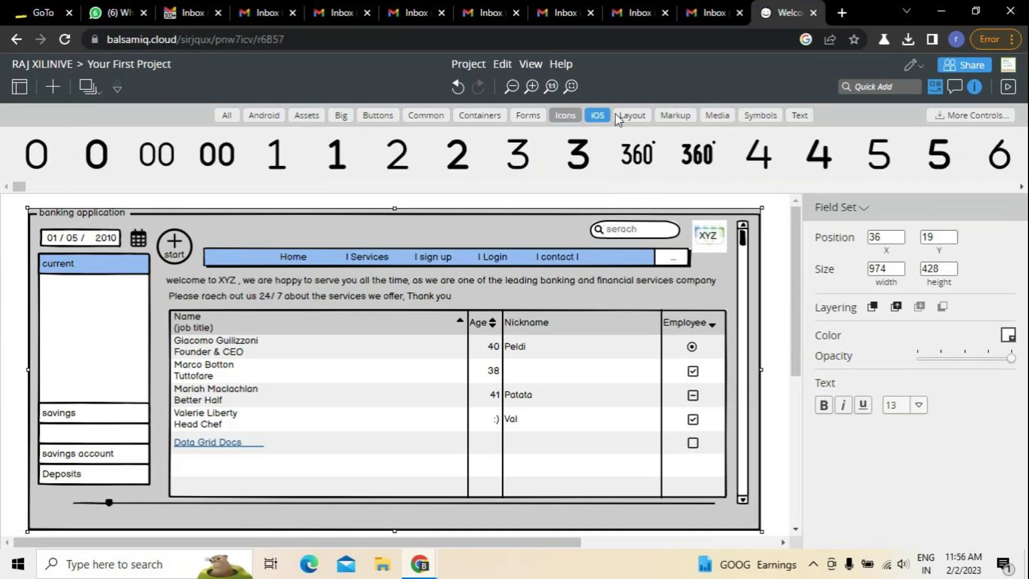
pyautogui.click(597, 116)
pyautogui.click(623, 117)
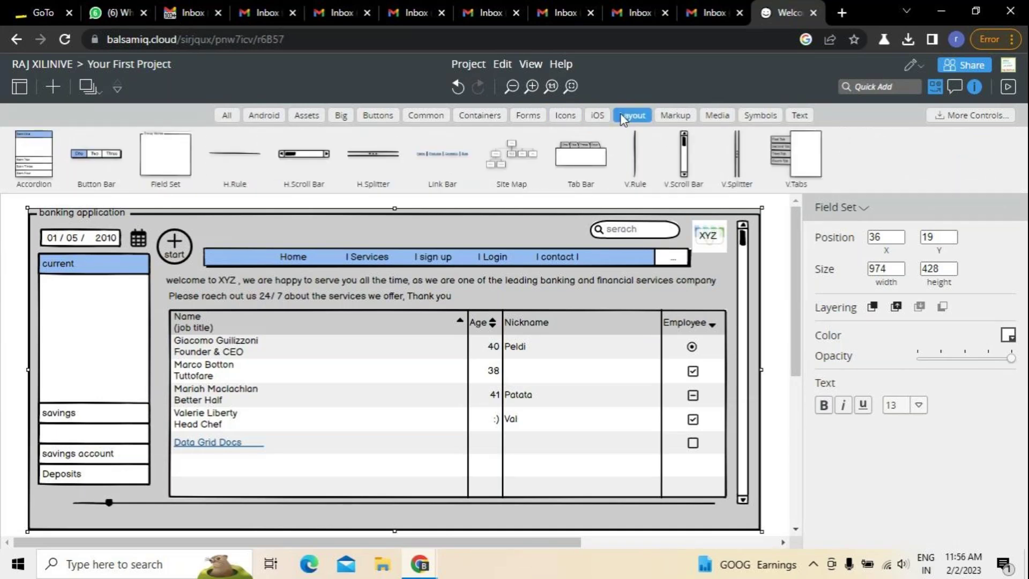
pyautogui.click(793, 117)
pyautogui.click(771, 118)
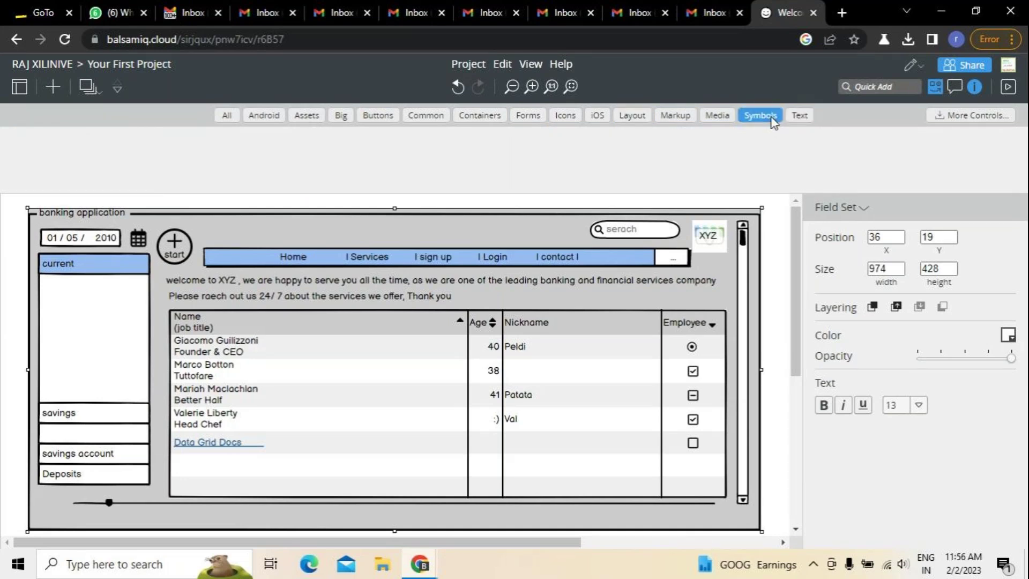
pyautogui.click(228, 117)
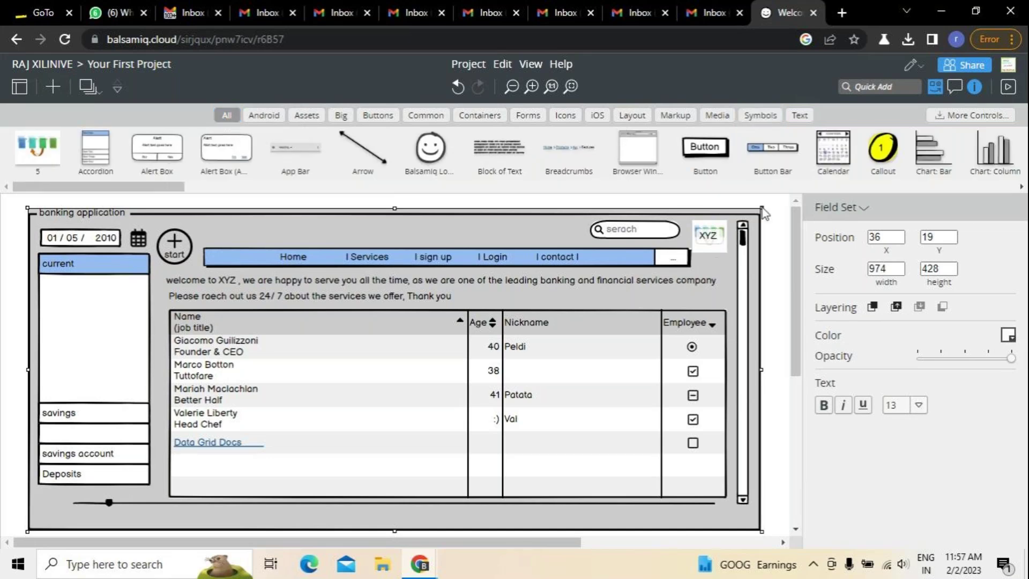
# Widen the banking application Field Set to about 1032 starting at X 7, and move the Accordion to about X 23, Y 89.
pyautogui.moveTo(761, 211); pyautogui.dragTo(783, 209)
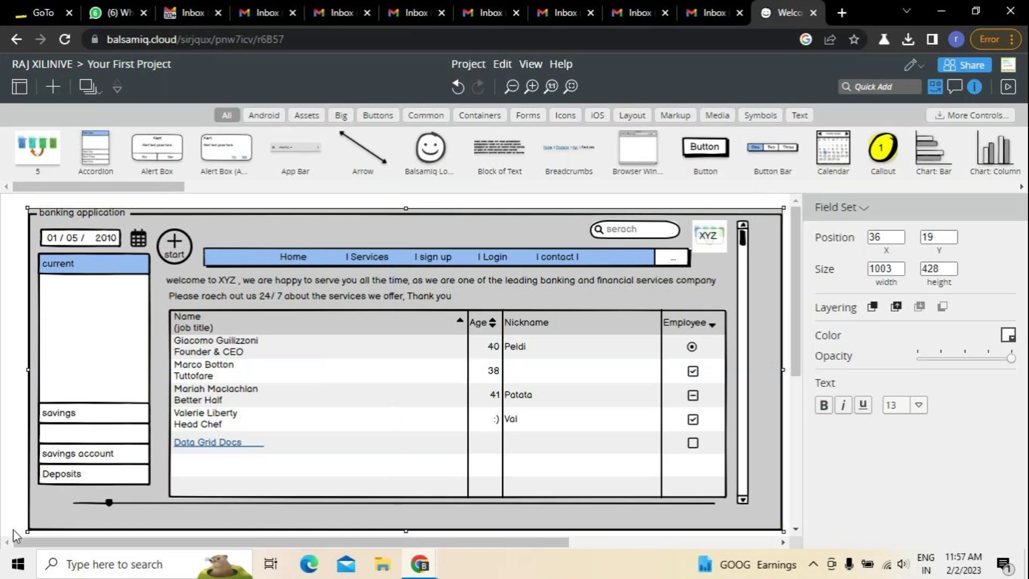
pyautogui.moveTo(28, 531); pyautogui.dragTo(5, 528)
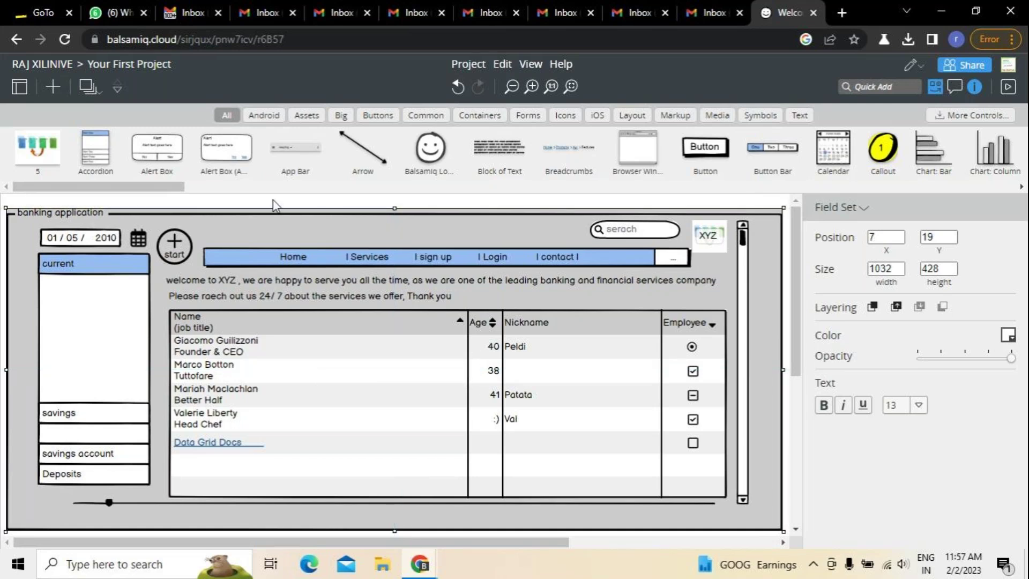
pyautogui.click(276, 206)
pyautogui.moveTo(114, 328); pyautogui.dragTo(98, 327)
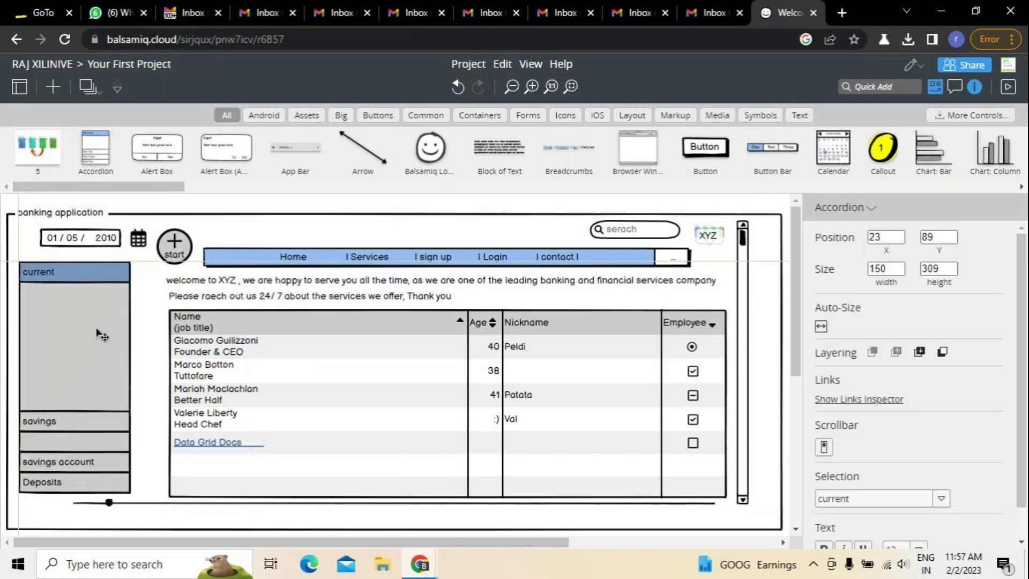
pyautogui.click(244, 209)
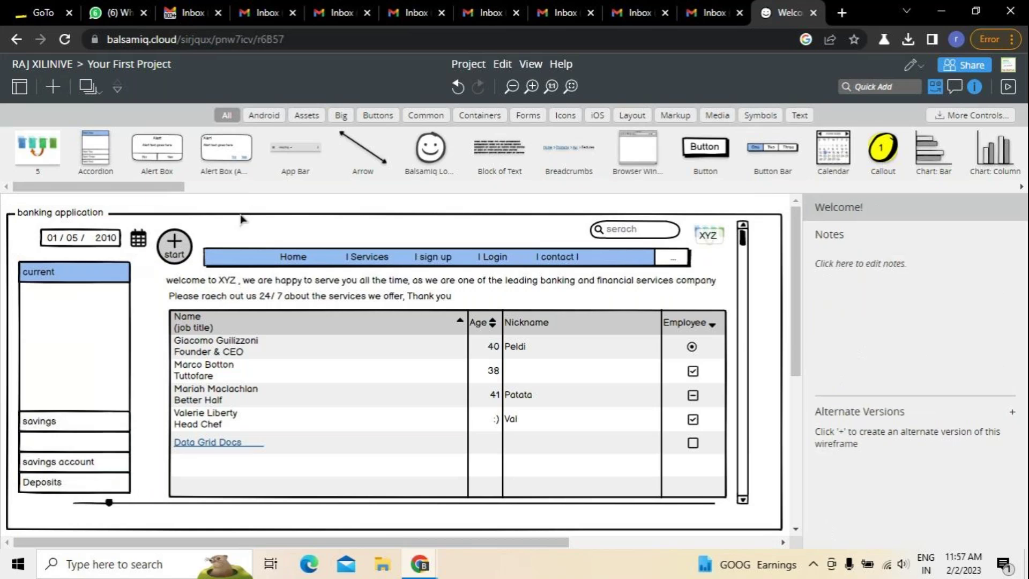
# Move the Date Chooser and the start Circle Button up and left, above the Accordion and near the Field Set's upper edge.
pyautogui.click(95, 242)
pyautogui.moveTo(92, 242); pyautogui.dragTo(75, 238)
pyautogui.moveTo(172, 262); pyautogui.dragTo(149, 254)
pyautogui.click(231, 209)
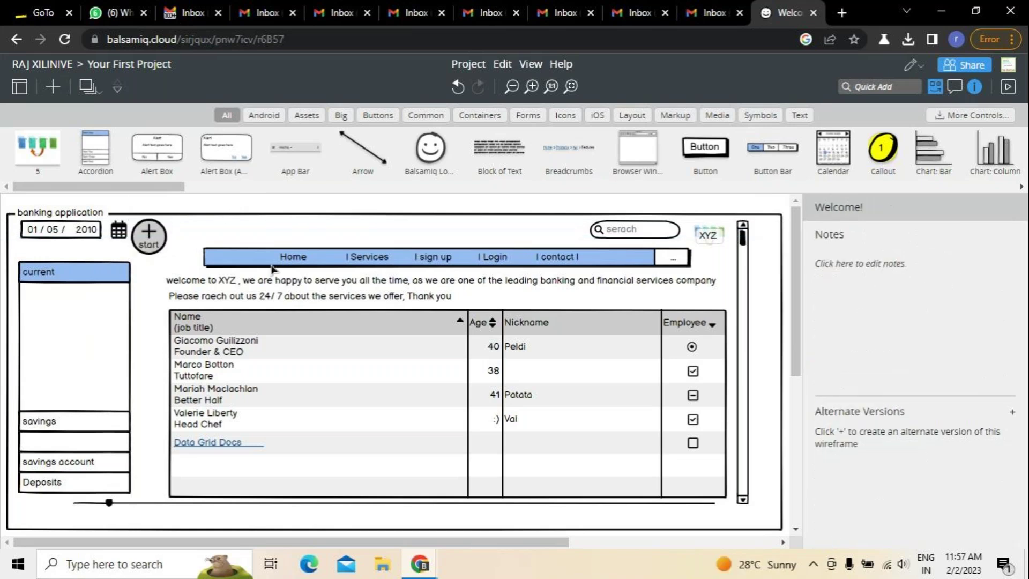
# Move the Button Bar to about X 237, Y 60 and raise both text Labels beneath it, with the second Label at about Y 115.
pyautogui.moveTo(276, 266); pyautogui.dragTo(257, 254)
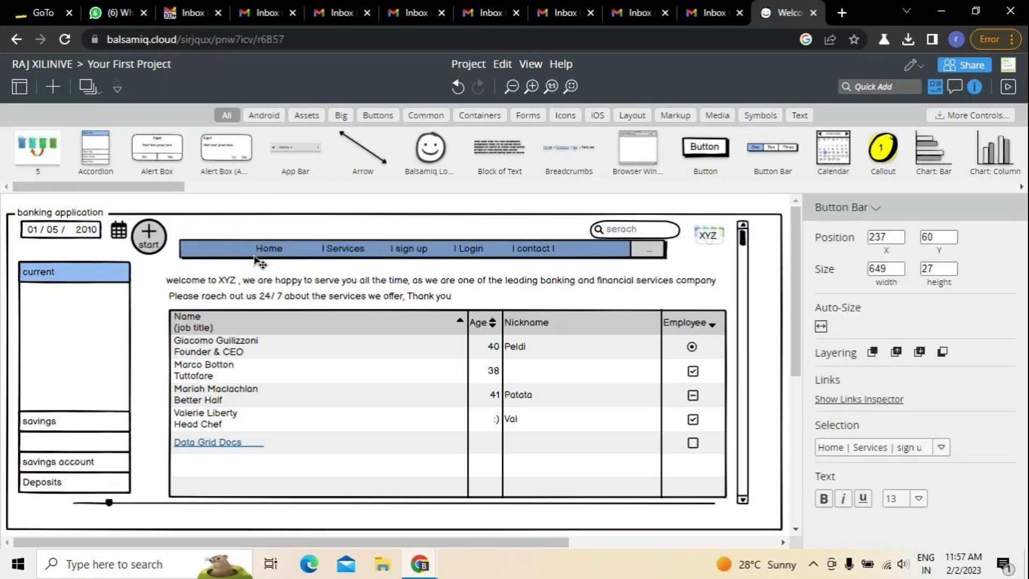
pyautogui.click(280, 208)
pyautogui.moveTo(289, 288)
pyautogui.mouseDown()
pyautogui.moveTo(287, 280)
pyautogui.moveTo(285, 298)
pyautogui.mouseUp()
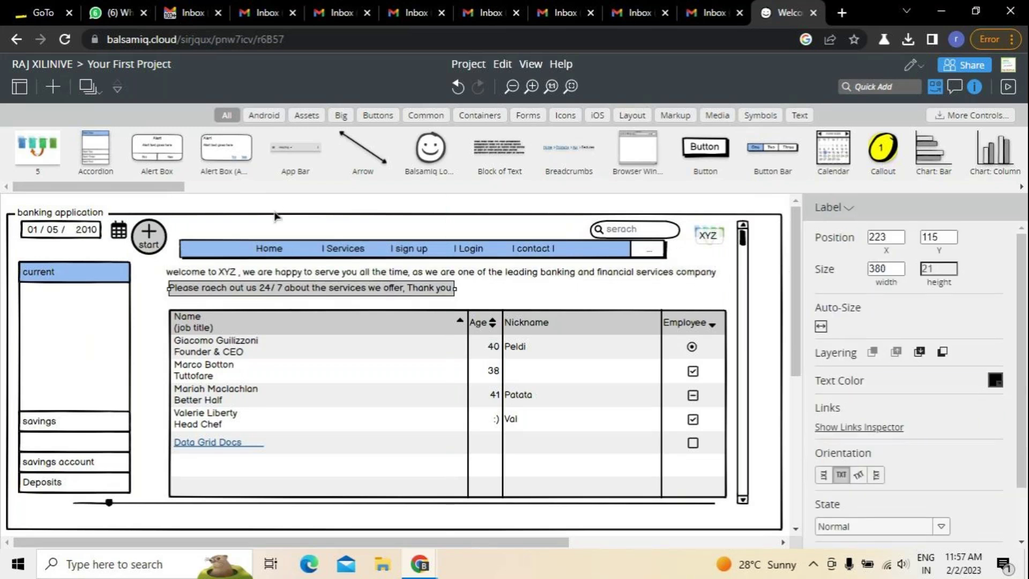
# Move the Data Grid up to about X 220, Y 136 and stretch its height to about 268.
pyautogui.click(277, 215)
pyautogui.moveTo(315, 422); pyautogui.dragTo(309, 414)
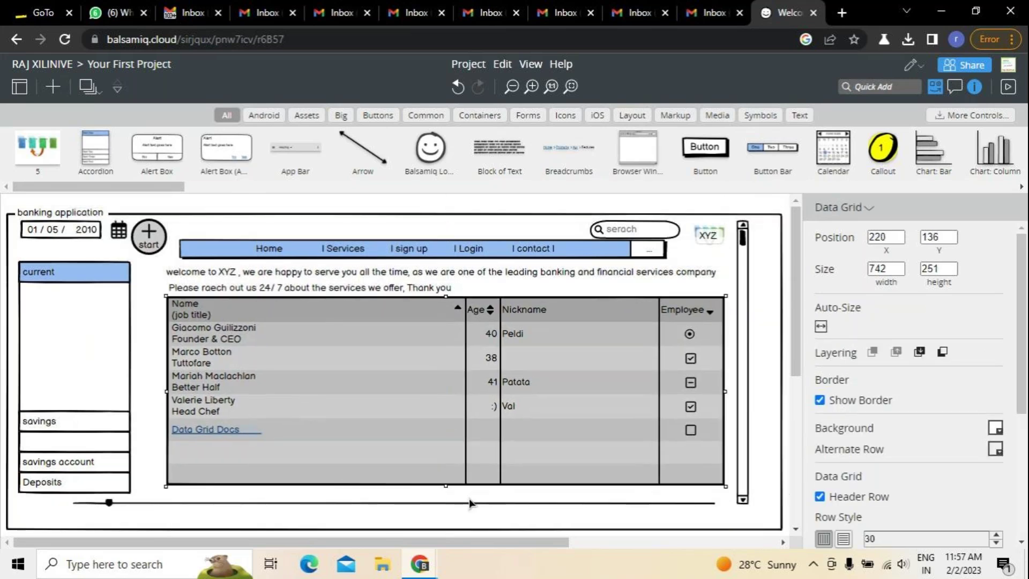
pyautogui.moveTo(449, 486); pyautogui.dragTo(447, 501)
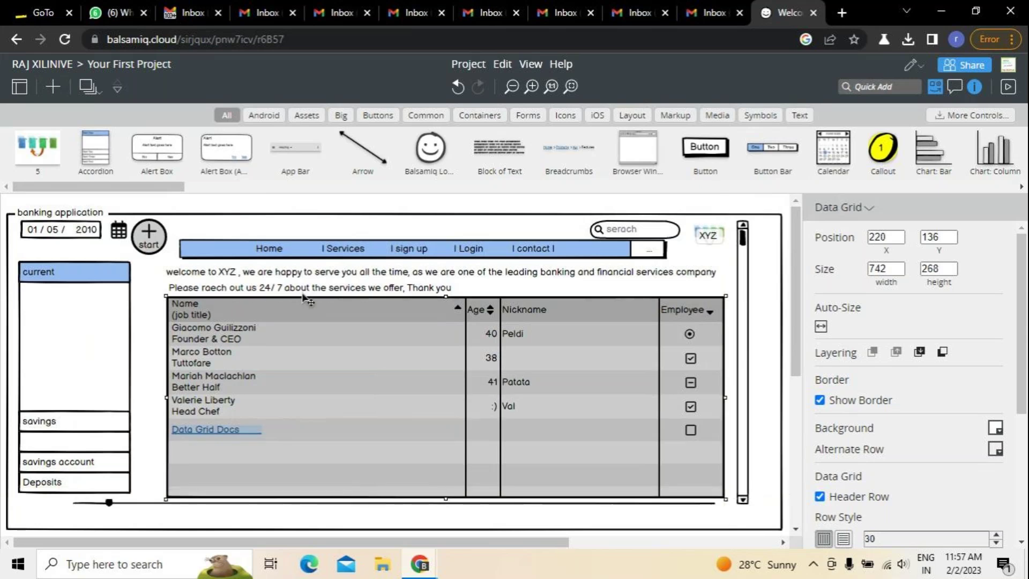
pyautogui.click(316, 221)
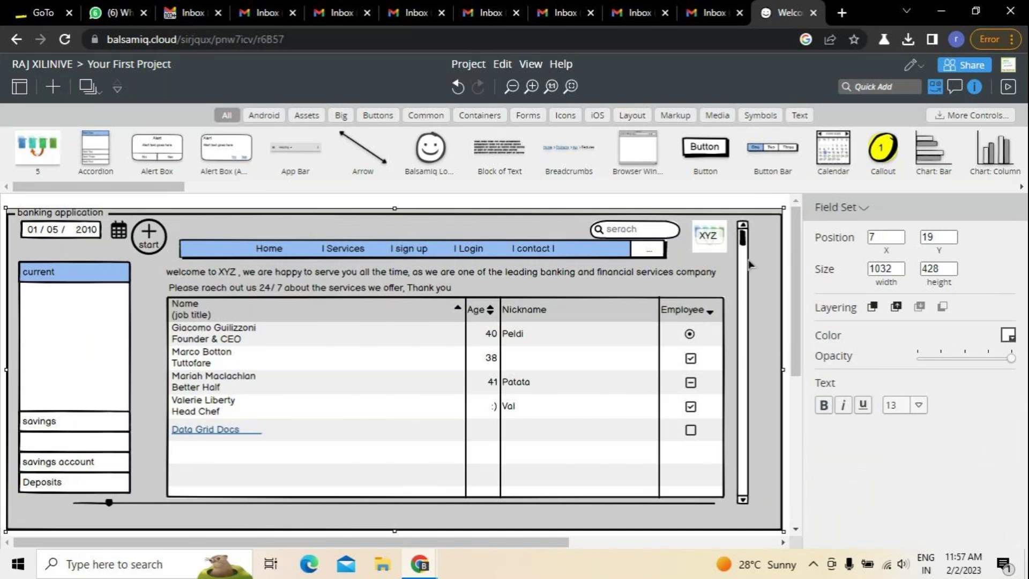
# Narrow the Search Box to a width of about 103 and place it at about X 800, Y 33, beside the XYZ logo.
pyautogui.click(668, 230)
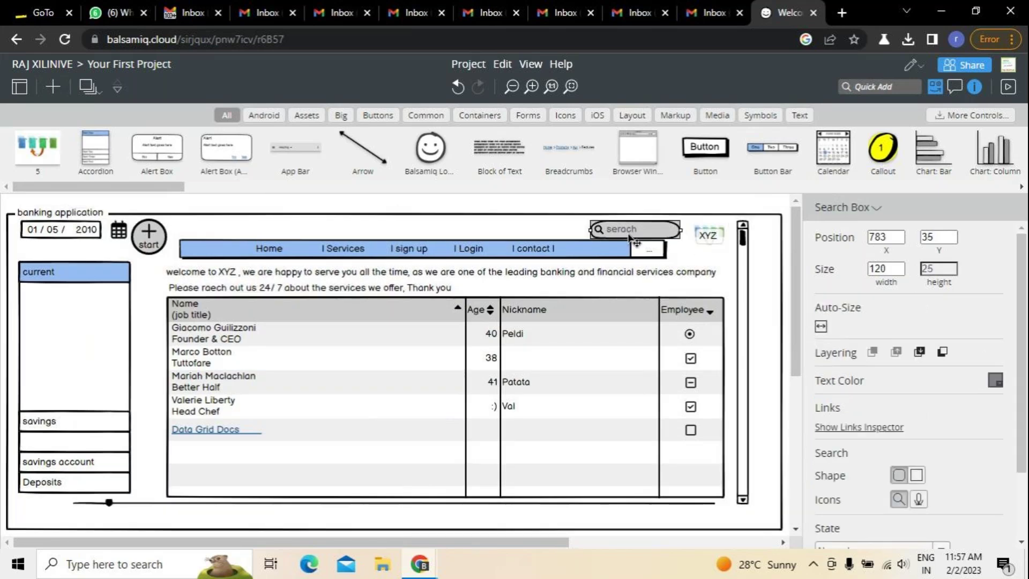
pyautogui.moveTo(681, 229); pyautogui.dragTo(667, 229)
pyautogui.moveTo(599, 230); pyautogui.dragTo(611, 233)
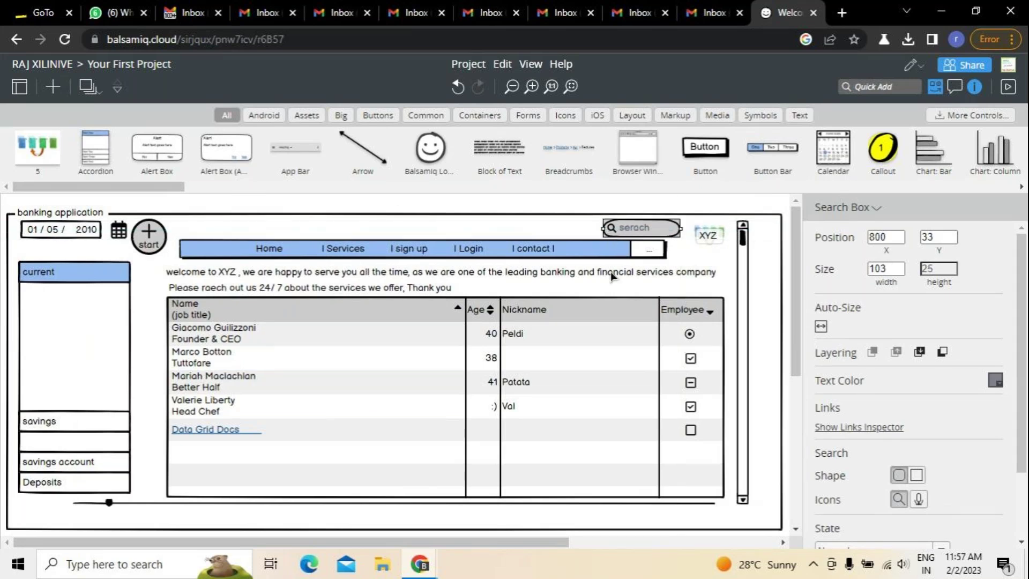
pyautogui.click(769, 253)
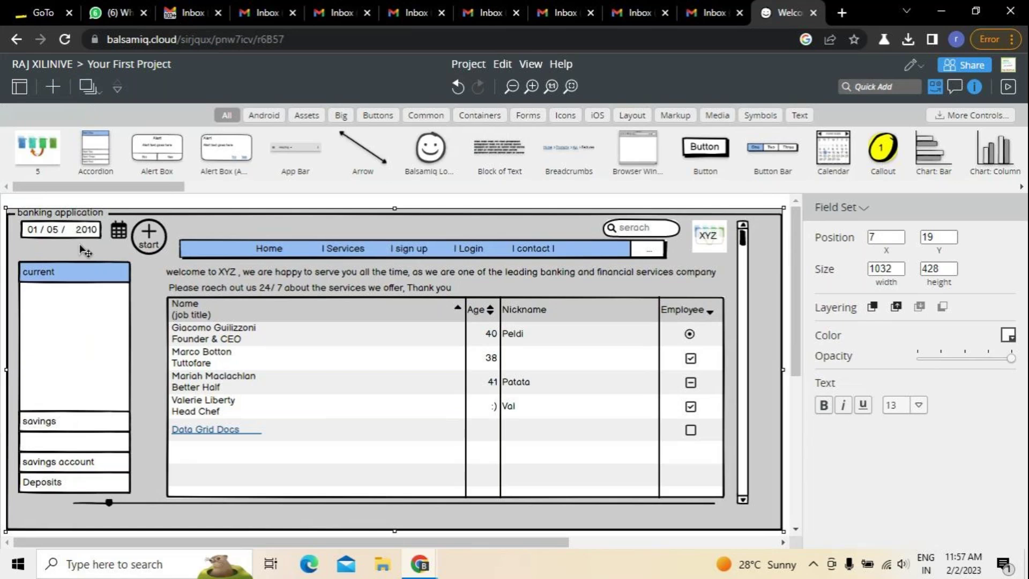
pyautogui.rightClick(100, 321)
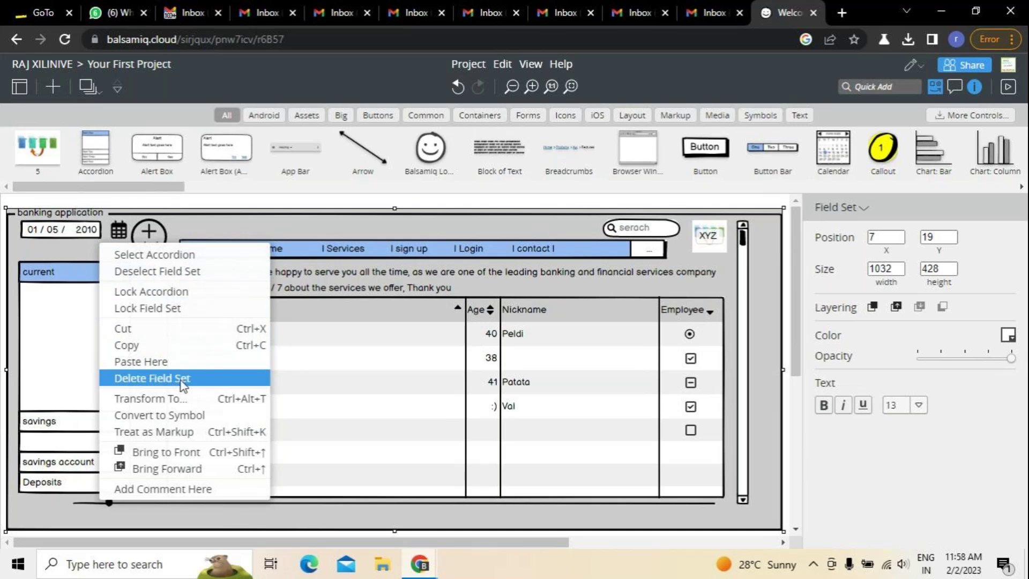
pyautogui.click(222, 200)
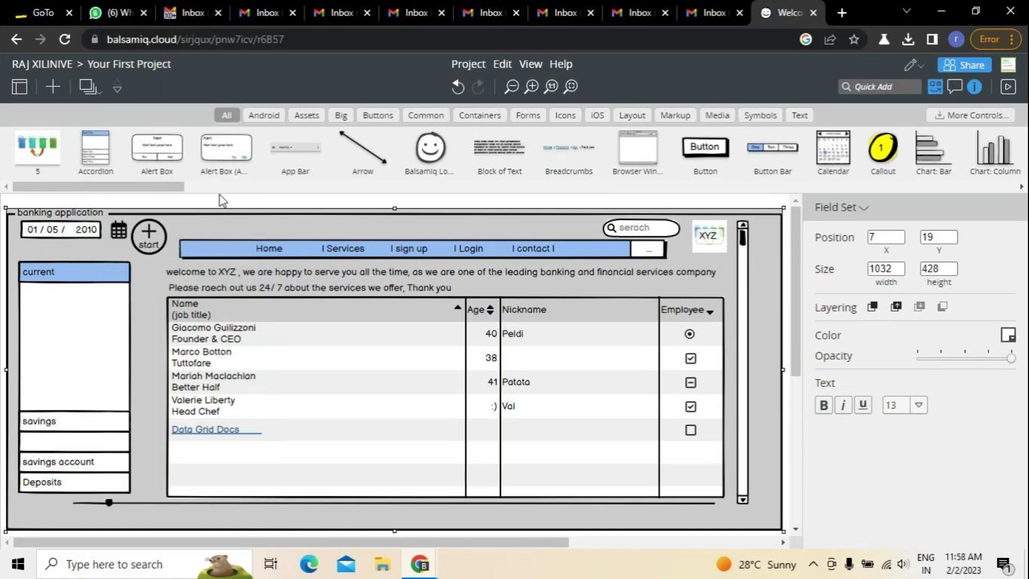
pyautogui.click(222, 200)
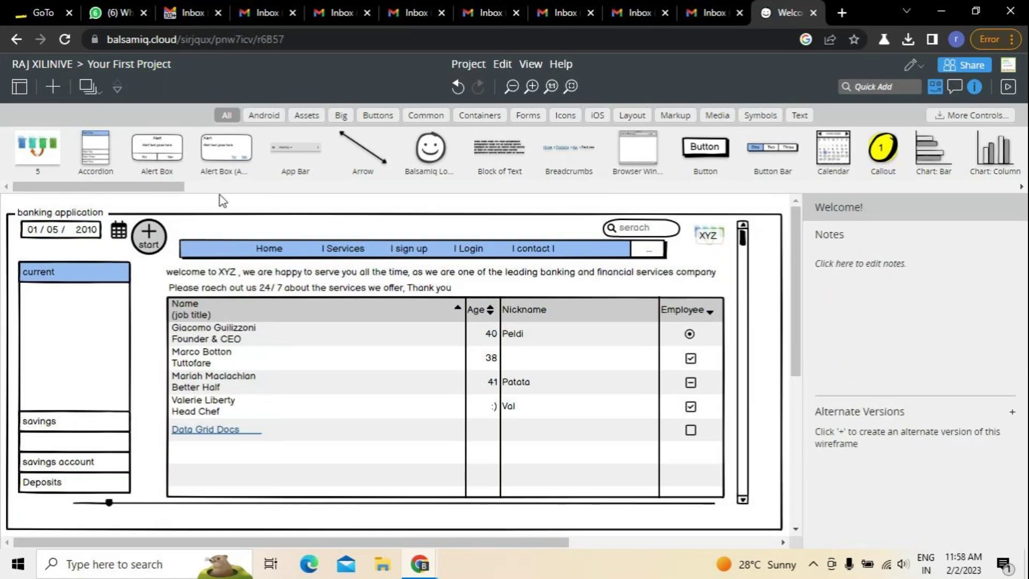
pyautogui.click(219, 271)
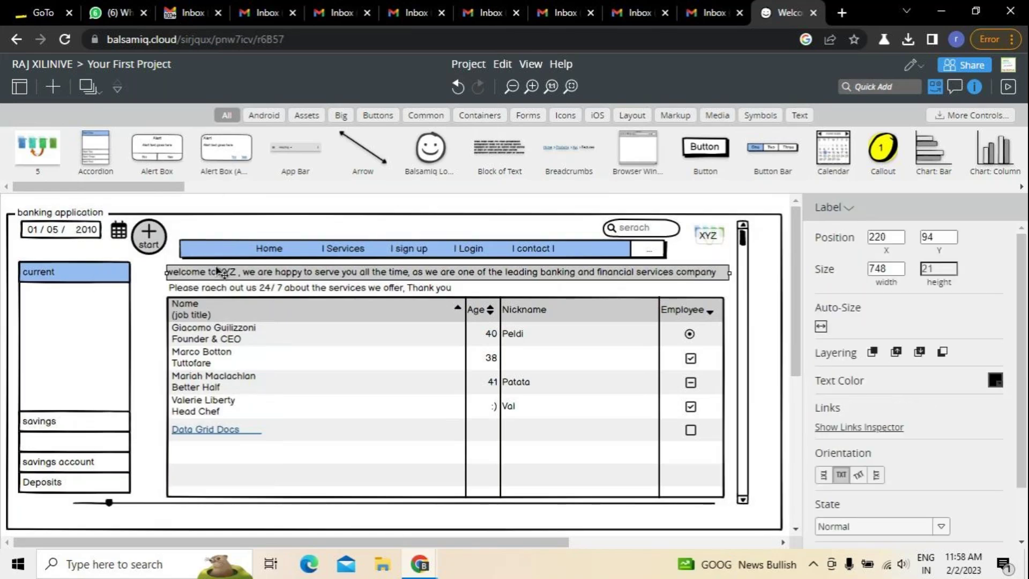
# Try yellow and red as the background color of the banking application Field Set.
pyautogui.click(210, 235)
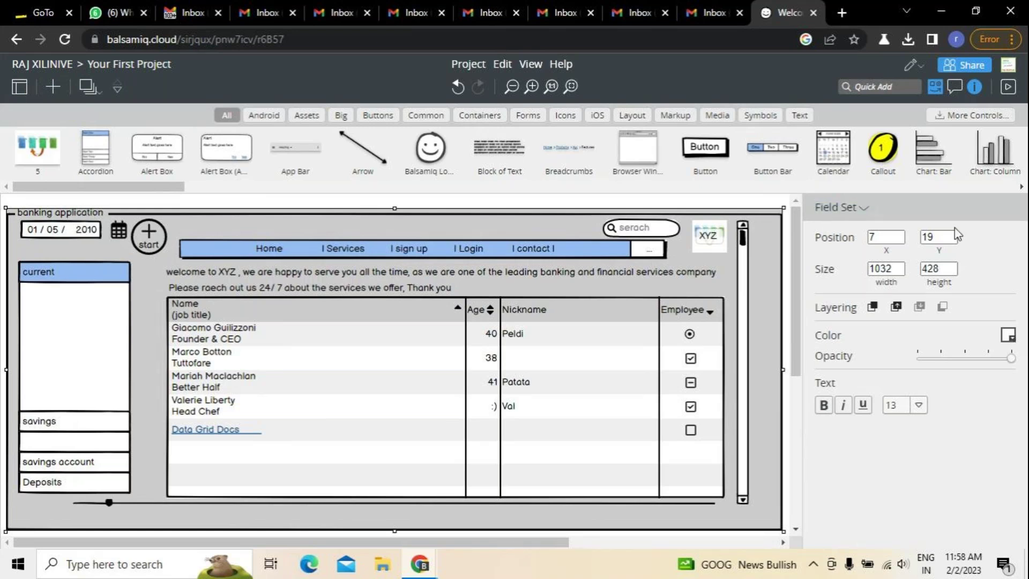
pyautogui.click(890, 237)
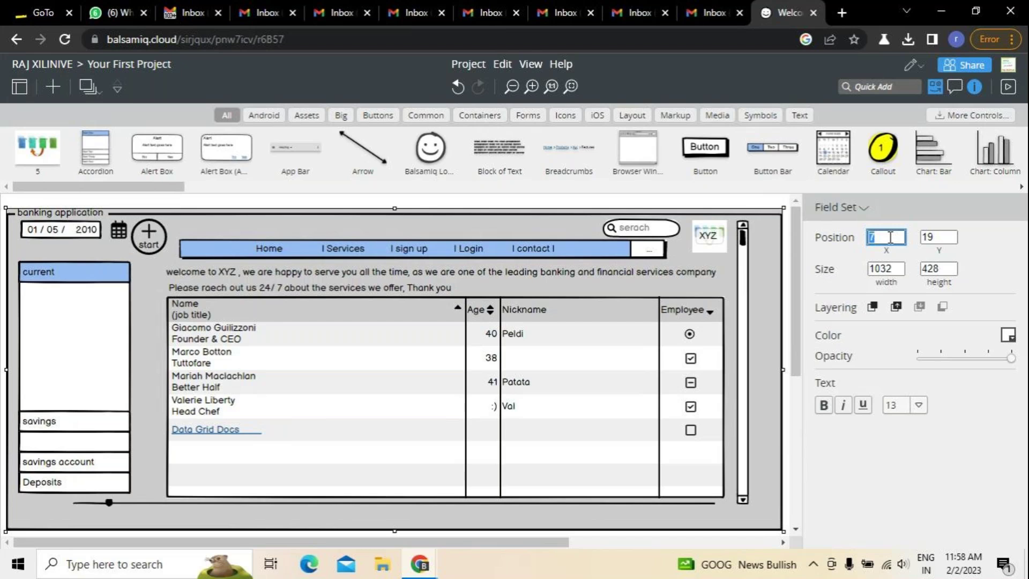
pyautogui.click(1006, 335)
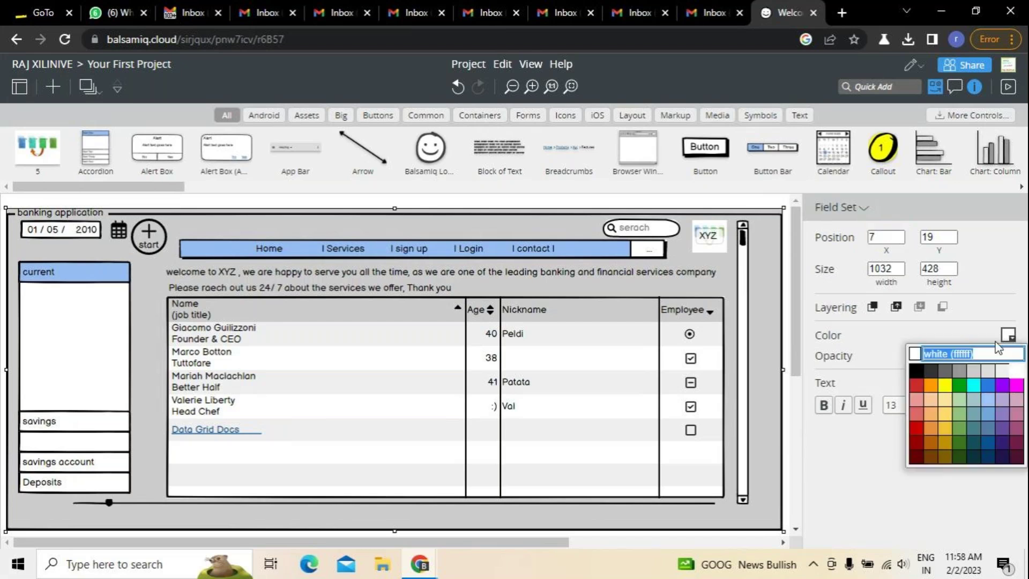
pyautogui.click(948, 390)
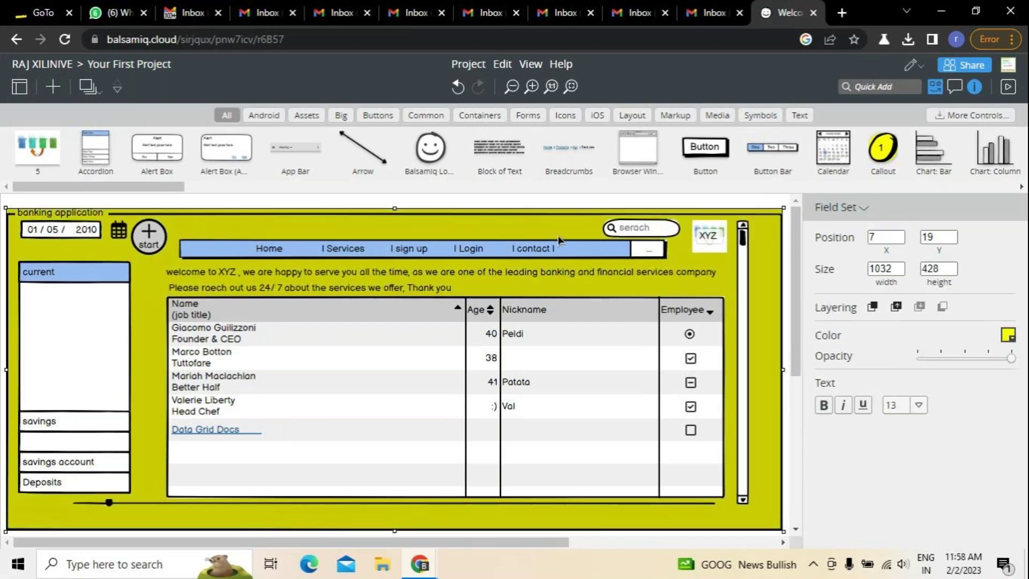
pyautogui.click(1008, 335)
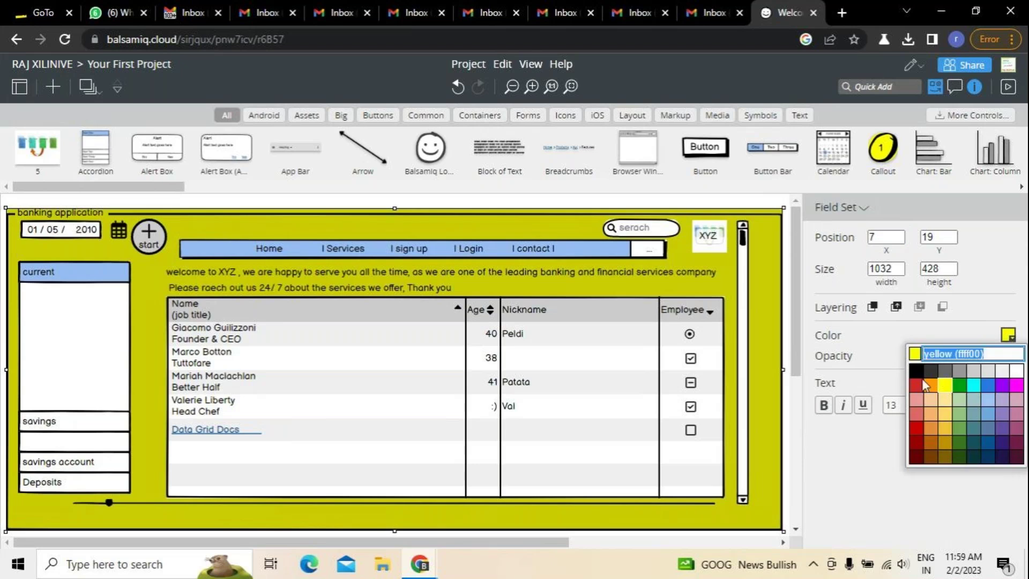
pyautogui.click(917, 384)
# Set the Field Set's color to a medium blue and lower its opacity to the minimum.
pyautogui.click(1008, 336)
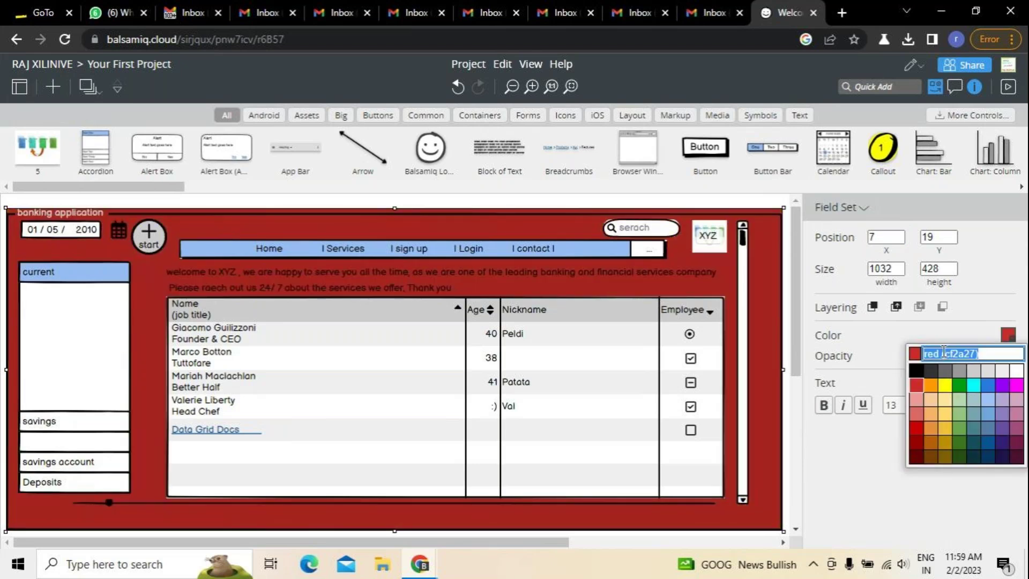
pyautogui.click(992, 418)
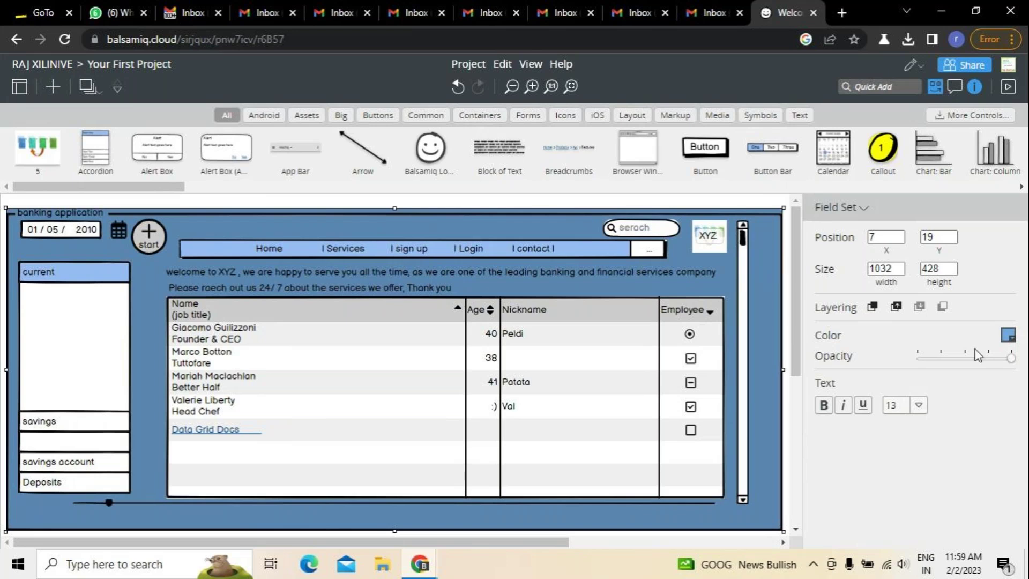
pyautogui.moveTo(999, 361); pyautogui.dragTo(929, 365)
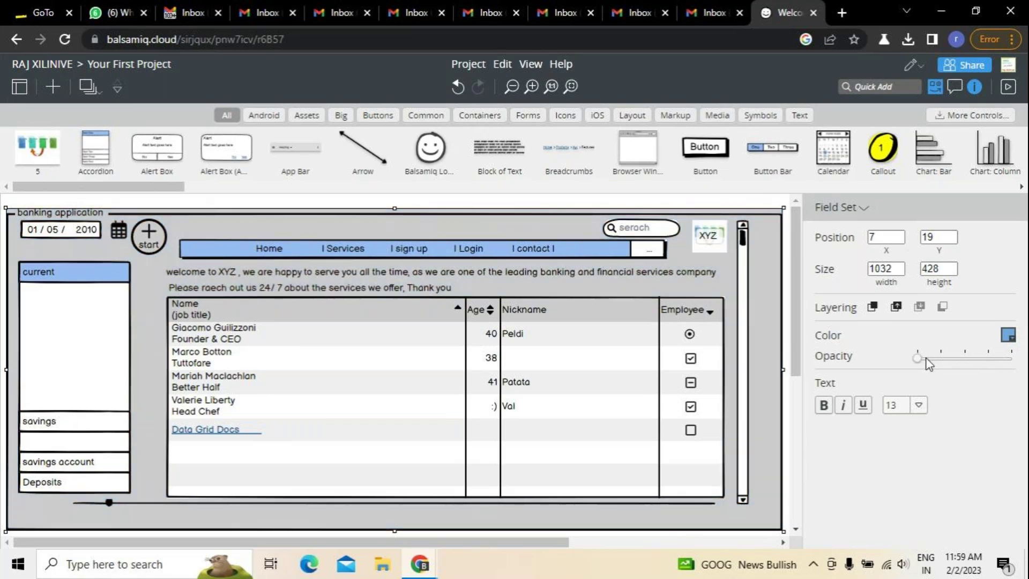
pyautogui.click(928, 363)
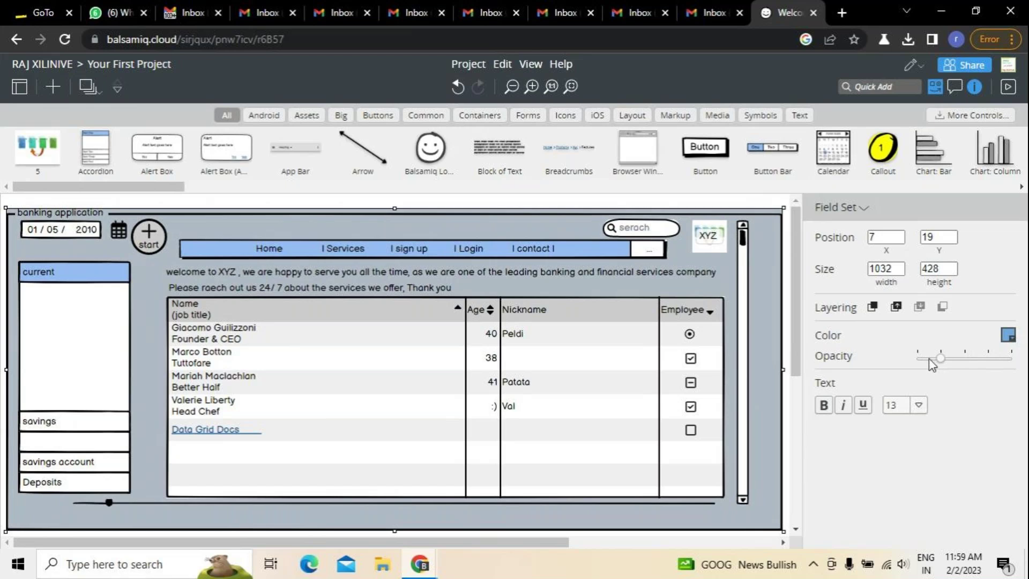
pyautogui.click(932, 365)
pyautogui.click(719, 200)
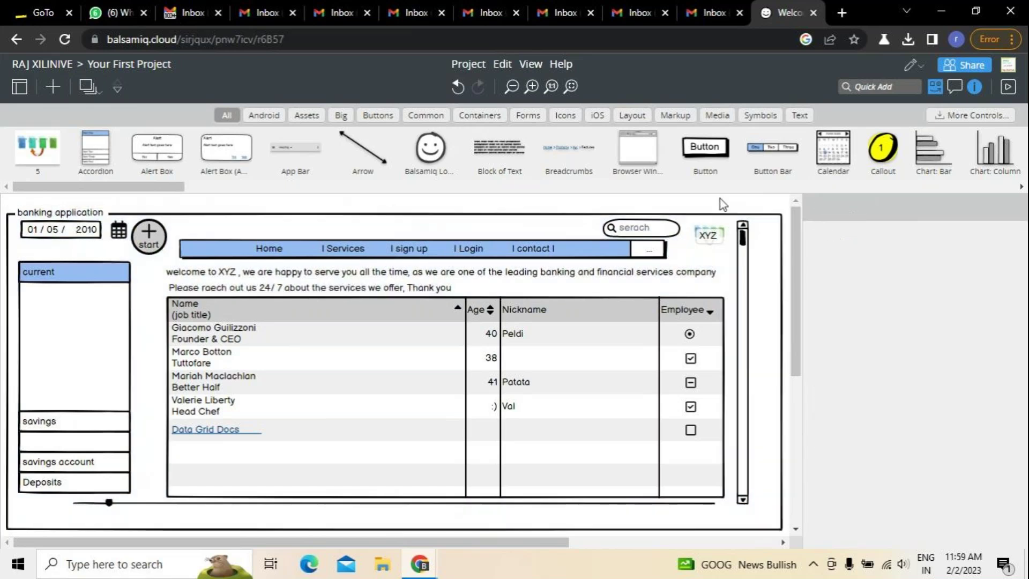
pyautogui.click(868, 259)
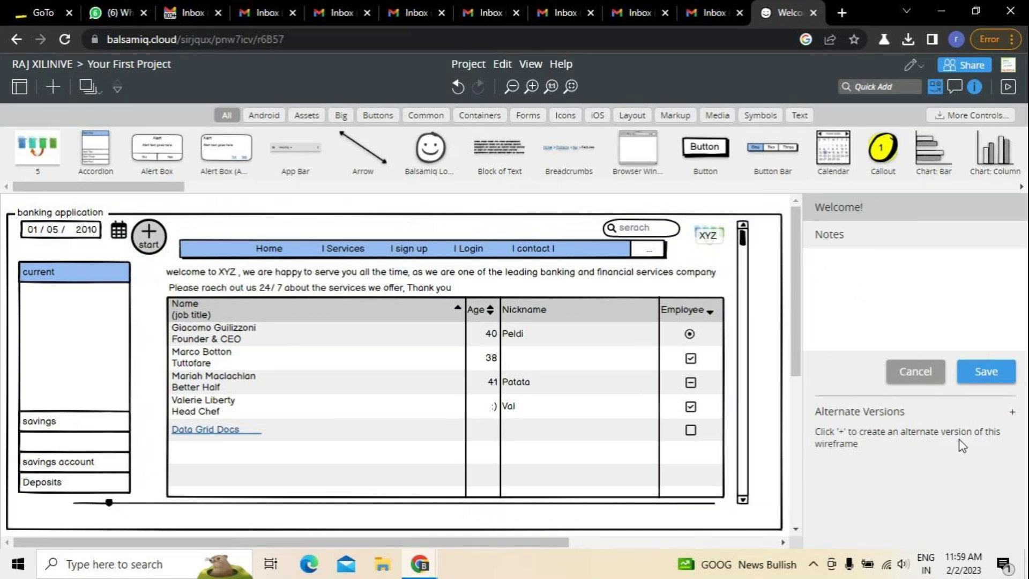
pyautogui.click(924, 373)
pyautogui.click(873, 263)
pyautogui.click(259, 187)
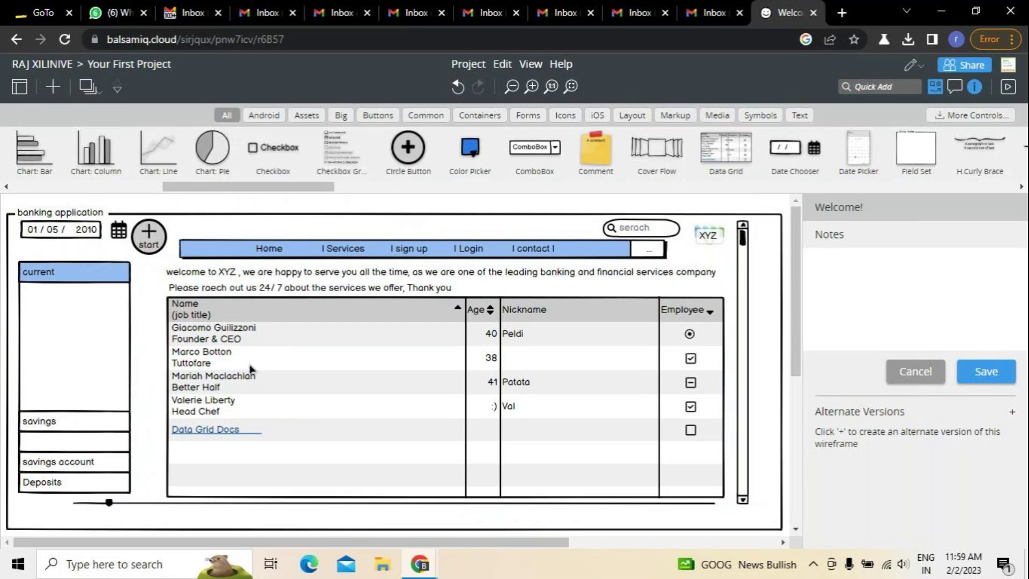
pyautogui.click(583, 545)
pyautogui.moveTo(583, 545); pyautogui.dragTo(459, 510)
pyautogui.moveTo(419, 565)
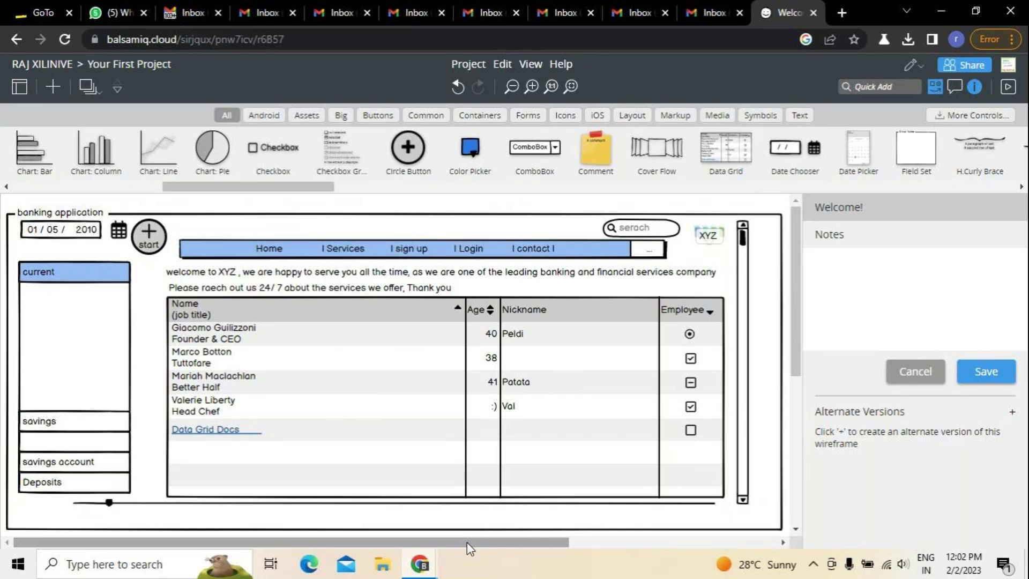
pyautogui.moveTo(794, 272); pyautogui.dragTo(797, 236)
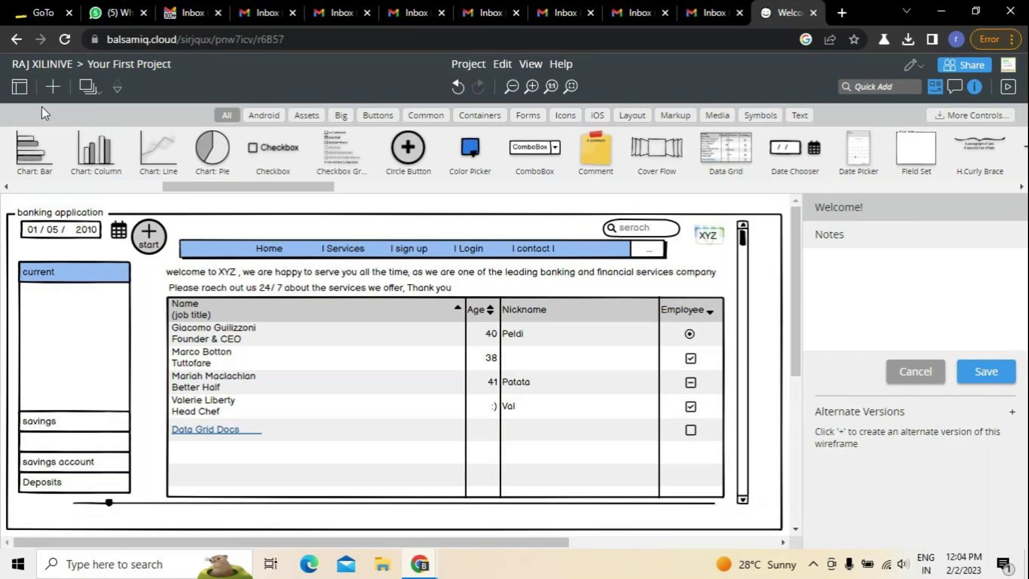
# Show the project's wireframe list, discard the open Welcome! notes edit and add a new blank wireframe.
pyautogui.click(20, 88)
pyautogui.moveTo(94, 315)
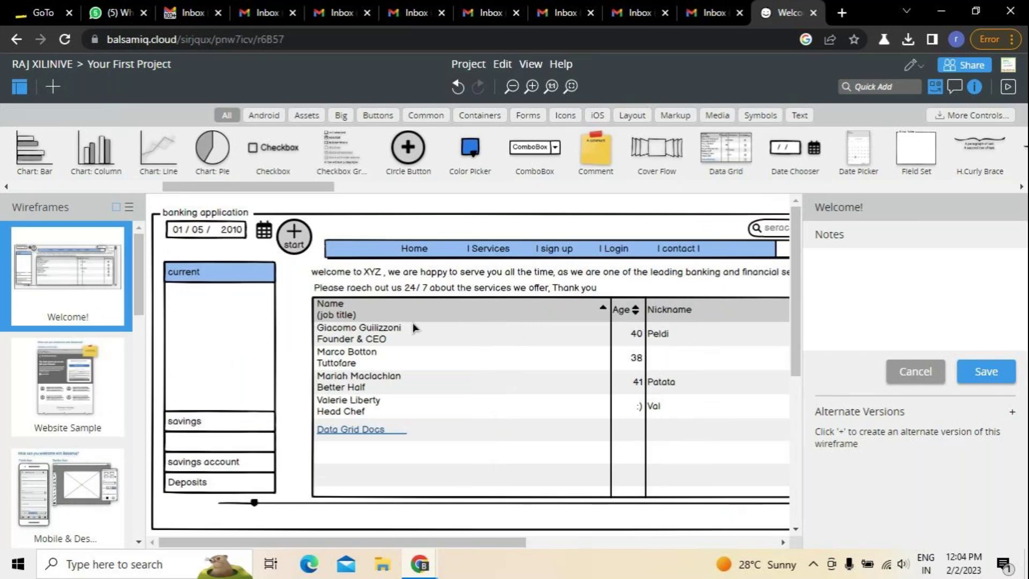
pyautogui.click(896, 375)
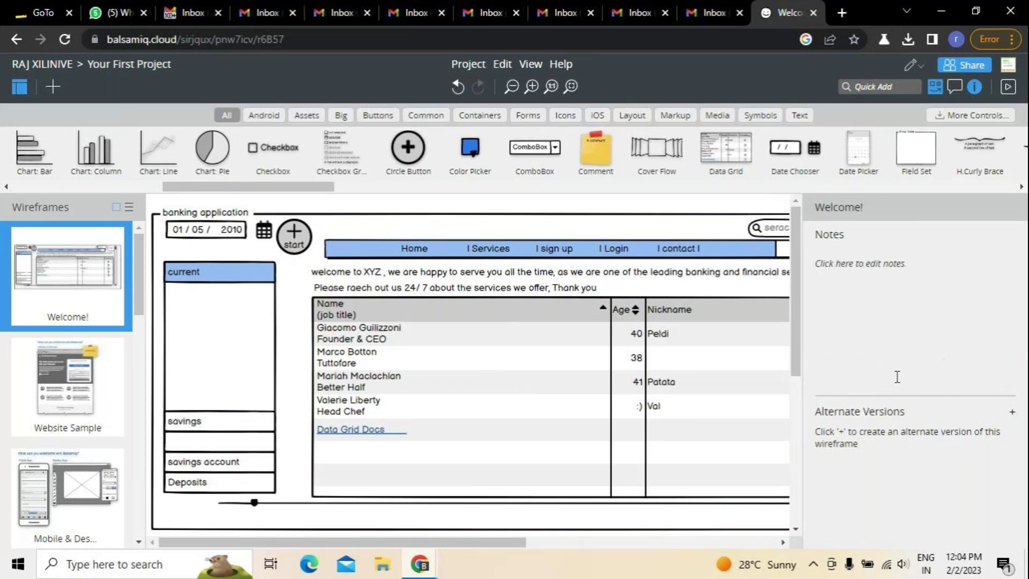
pyautogui.click(54, 87)
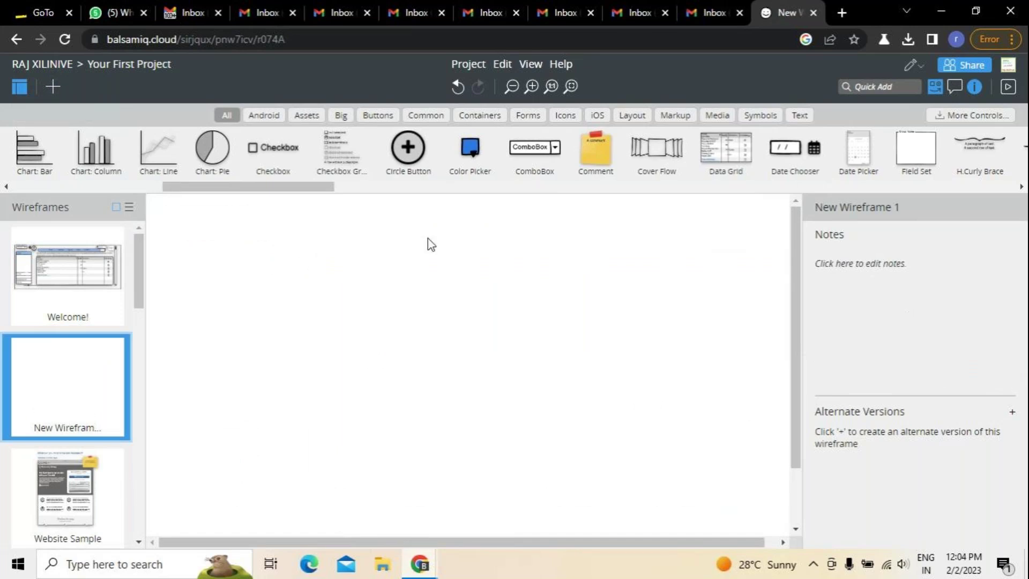
# Examine the project's wireframes, including Welcome!, New Wireframe 1, Website Sample, Mobile & Desktop, Getting Around and Customizing, through the end of the list.
pyautogui.click(81, 277)
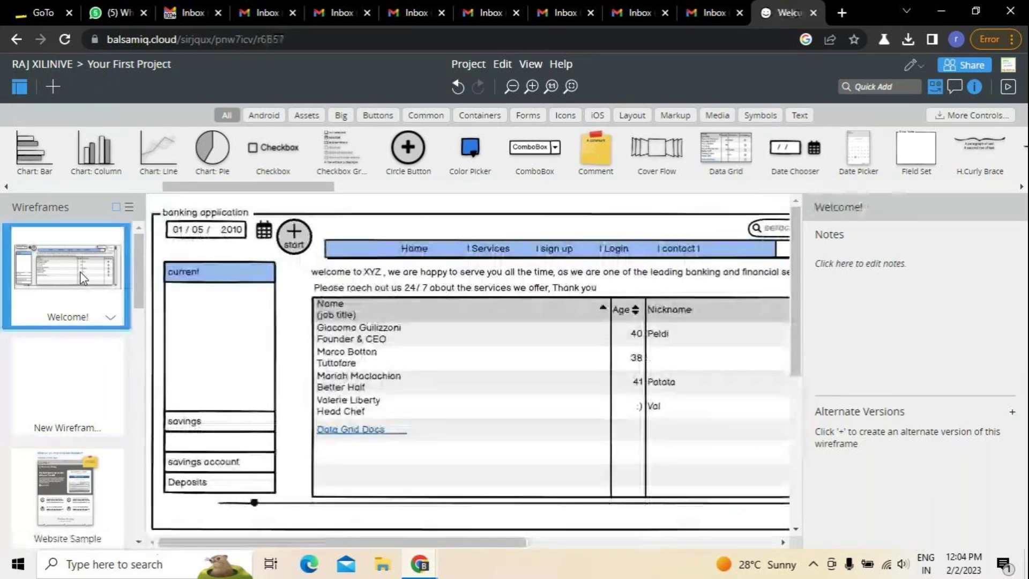
pyautogui.click(1021, 186)
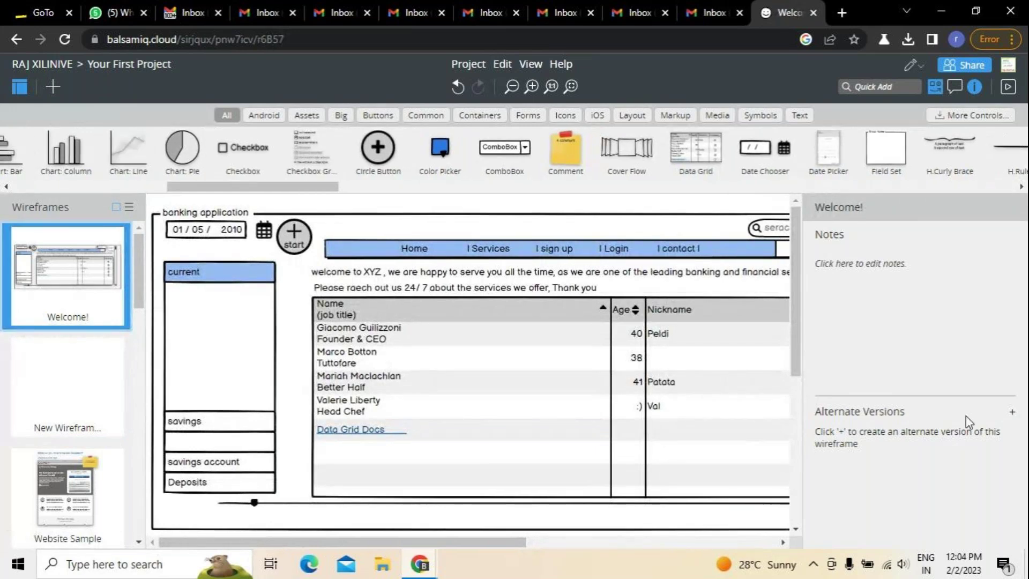
pyautogui.moveTo(78, 265)
pyautogui.click(89, 408)
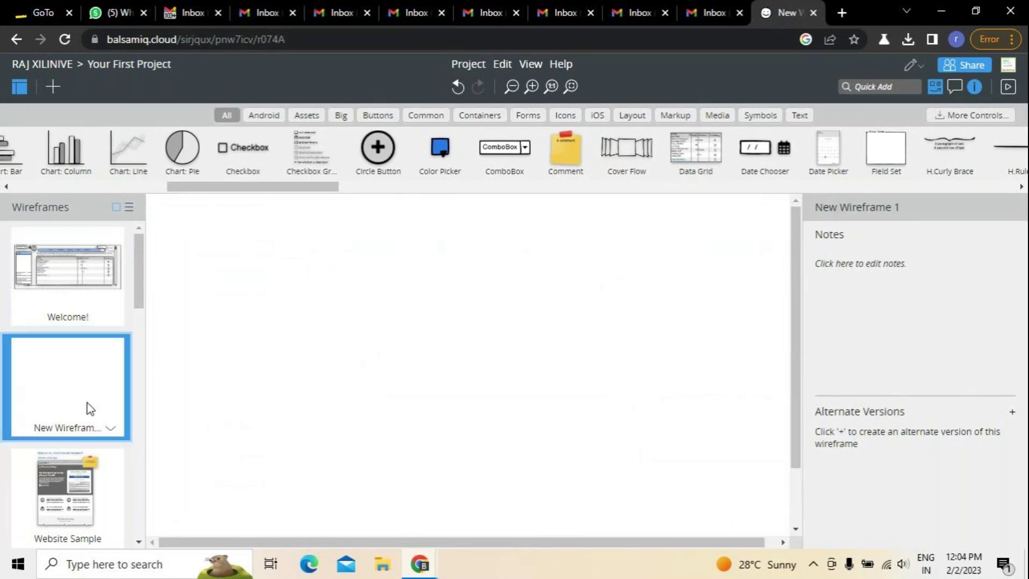
pyautogui.click(86, 517)
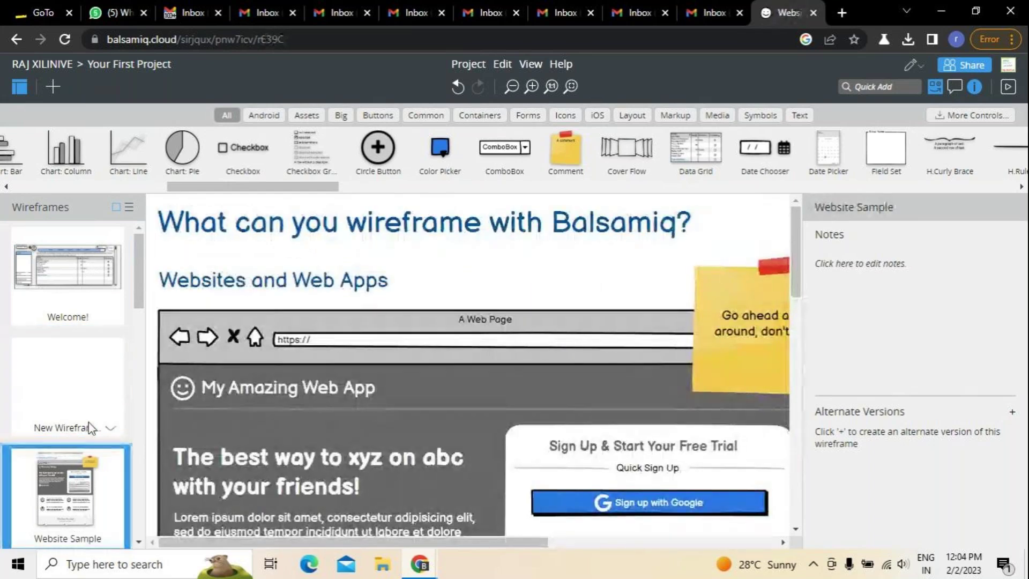
pyautogui.moveTo(142, 278); pyautogui.dragTo(146, 317)
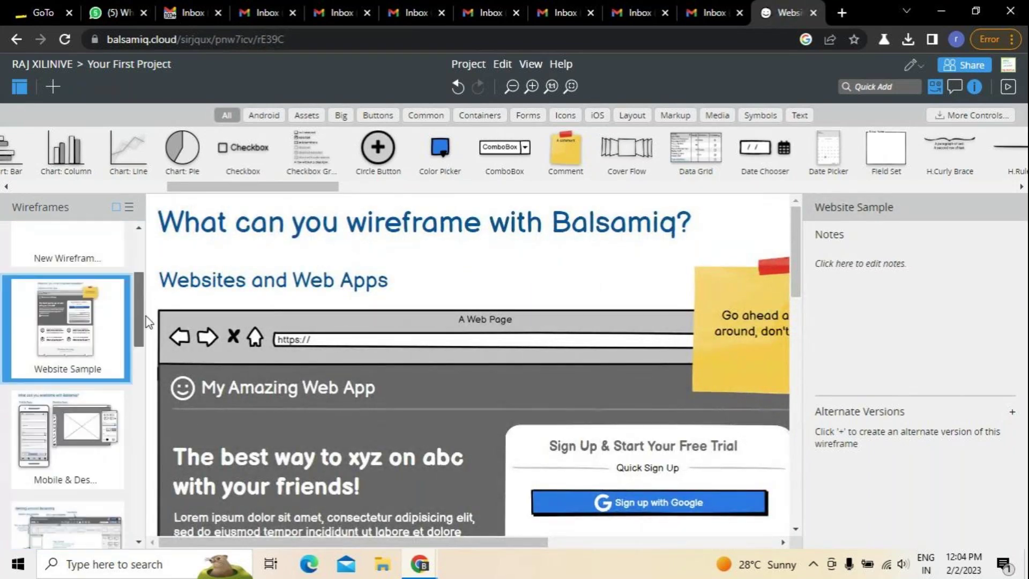
pyautogui.click(66, 425)
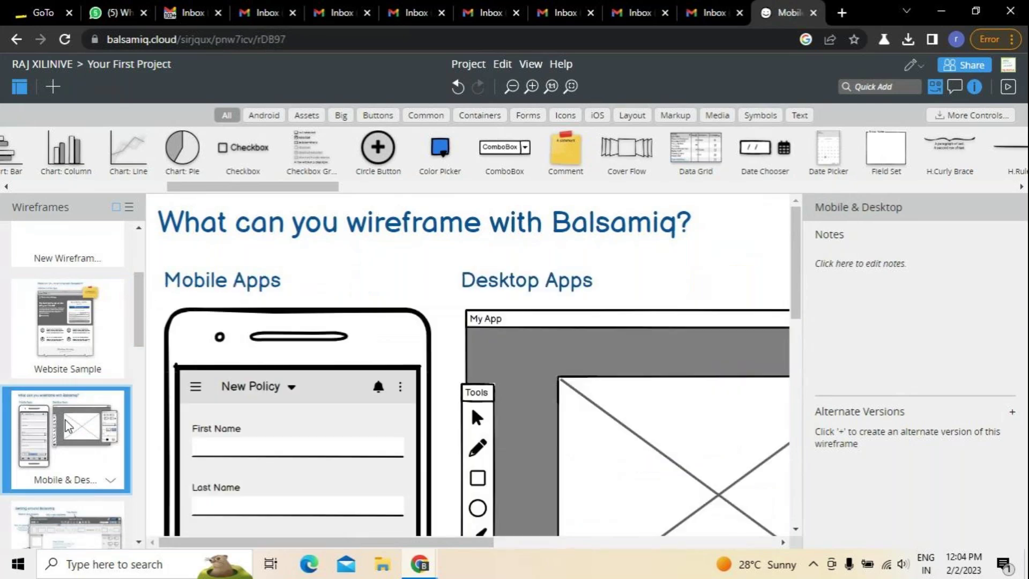
pyautogui.moveTo(136, 343); pyautogui.dragTo(146, 430)
pyautogui.click(75, 396)
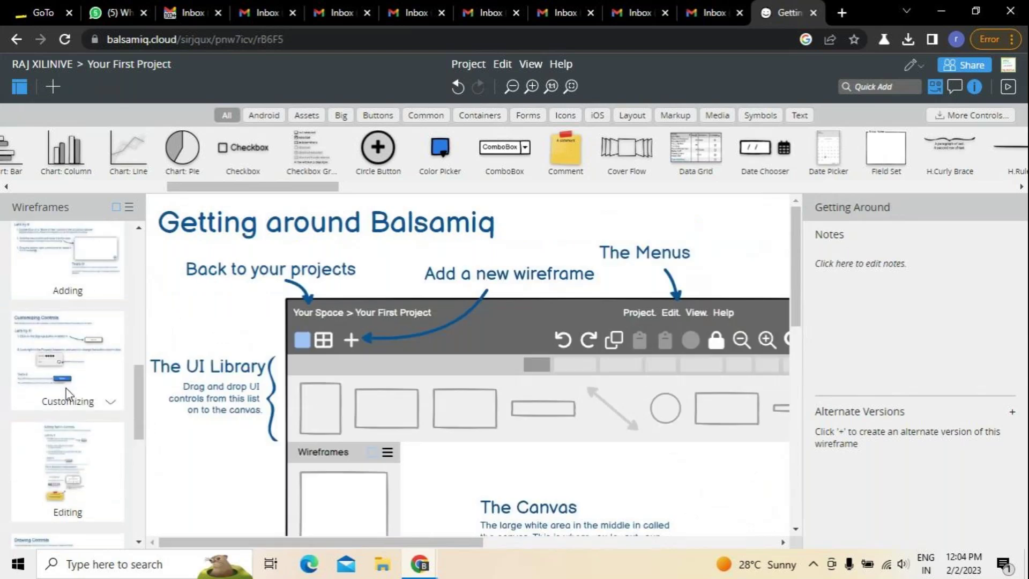
pyautogui.click(67, 387)
pyautogui.moveTo(138, 424); pyautogui.dragTo(152, 501)
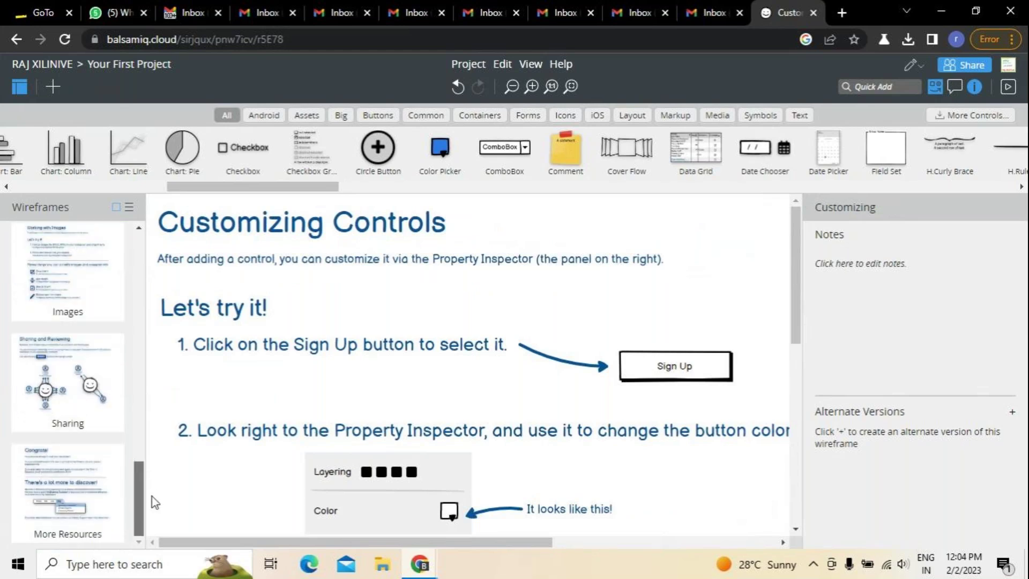
# View the Sharing, Welcome!, New Wireframe 1 and Website Sample wireframes one after another.
pyautogui.click(61, 415)
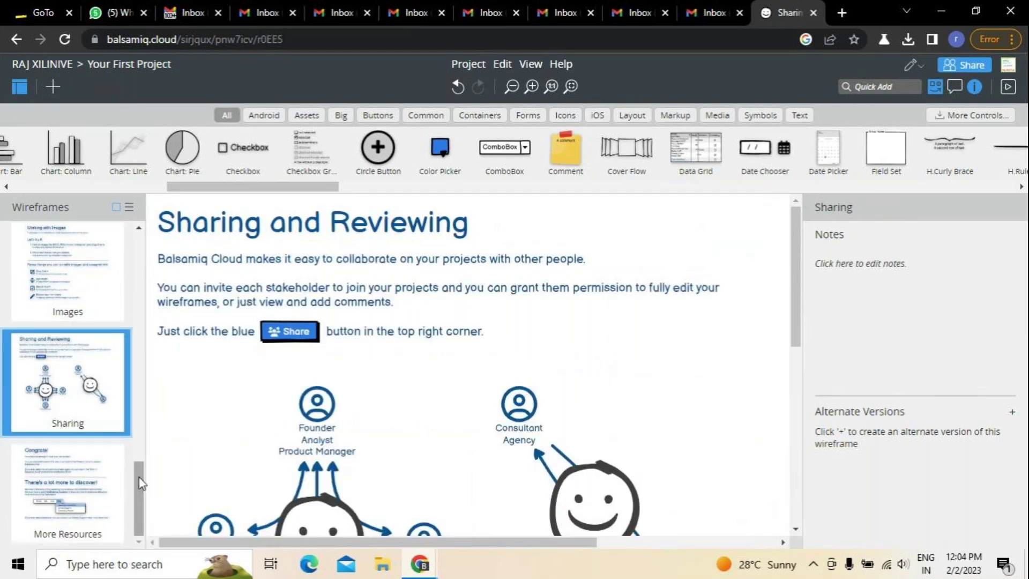
pyautogui.scroll(10, 80, 333)
pyautogui.click(66, 271)
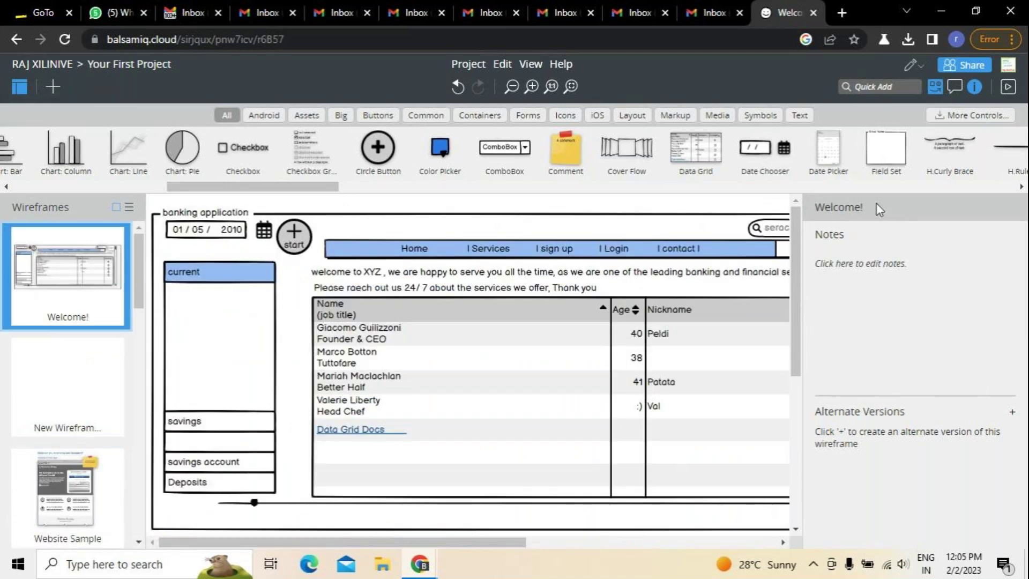
pyautogui.click(75, 402)
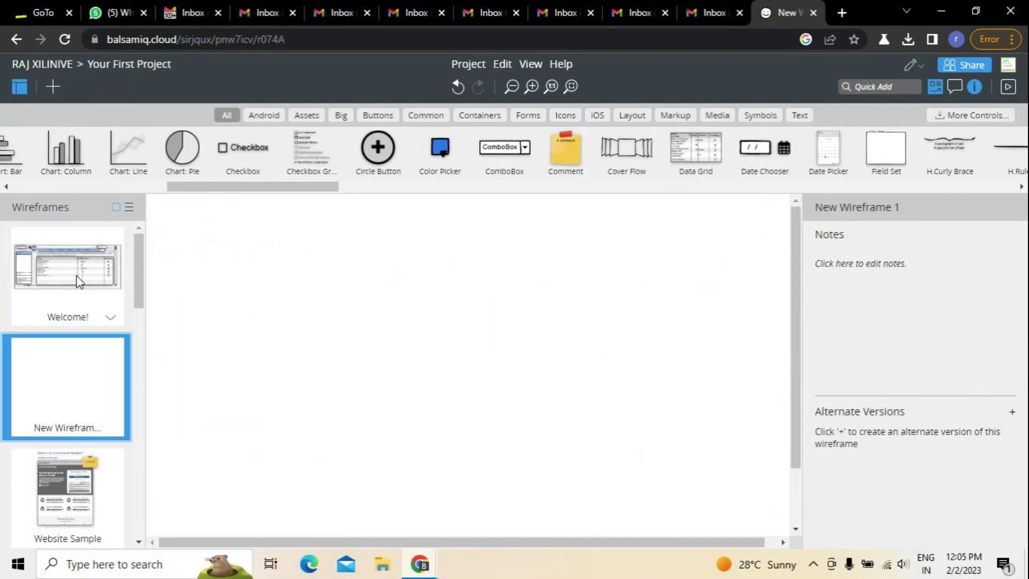
pyautogui.click(77, 281)
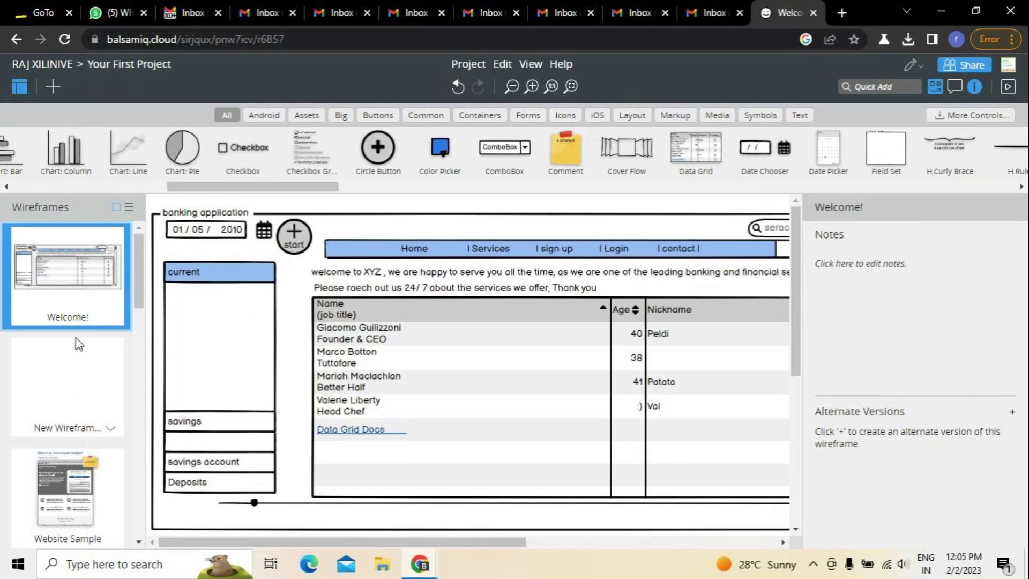
pyautogui.click(68, 484)
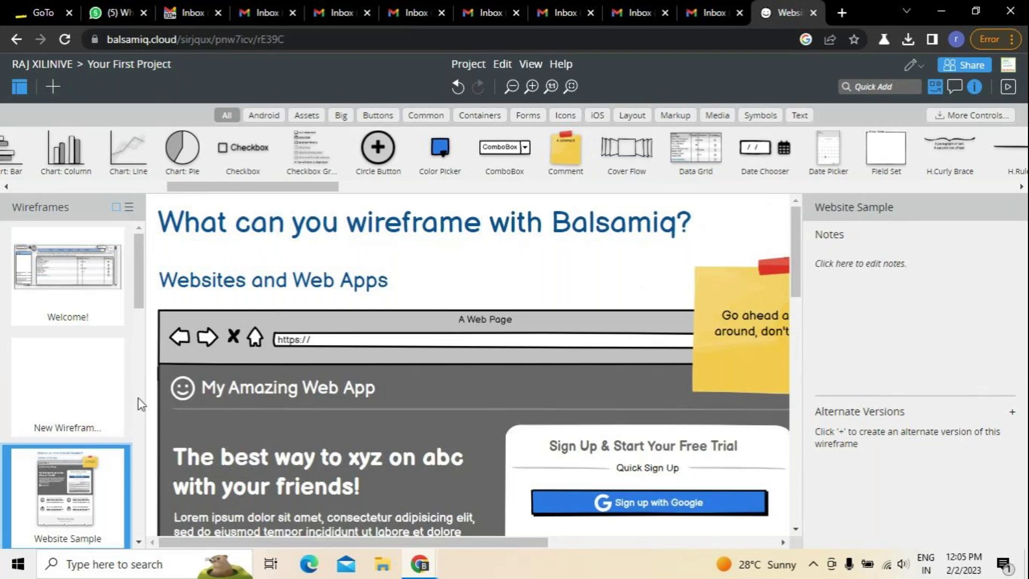
# Inspect the "Websites and Web Apps" subtitle, the browser window and the page title in the Website Sample wireframe.
pyautogui.click(298, 292)
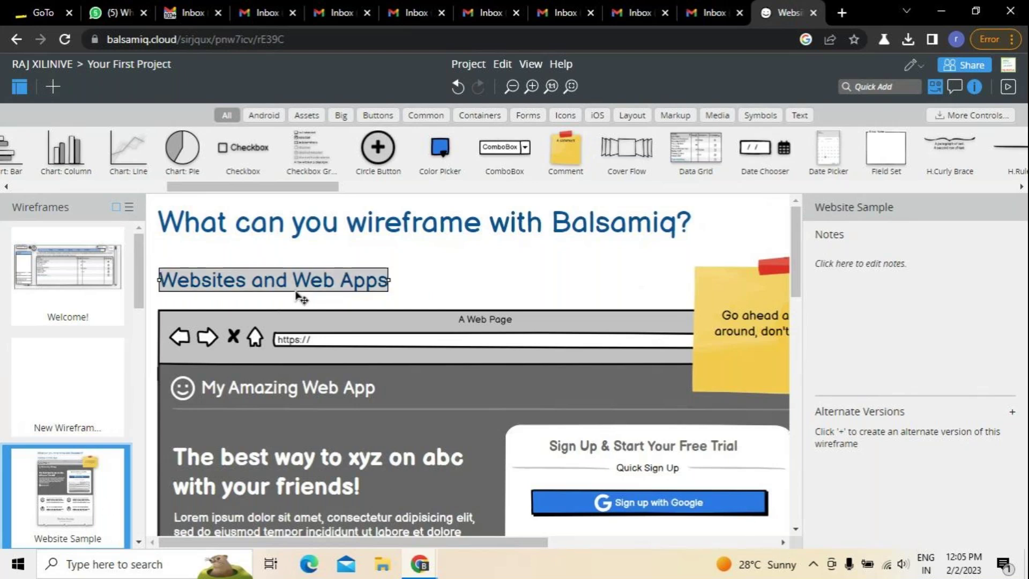
pyautogui.click(324, 348)
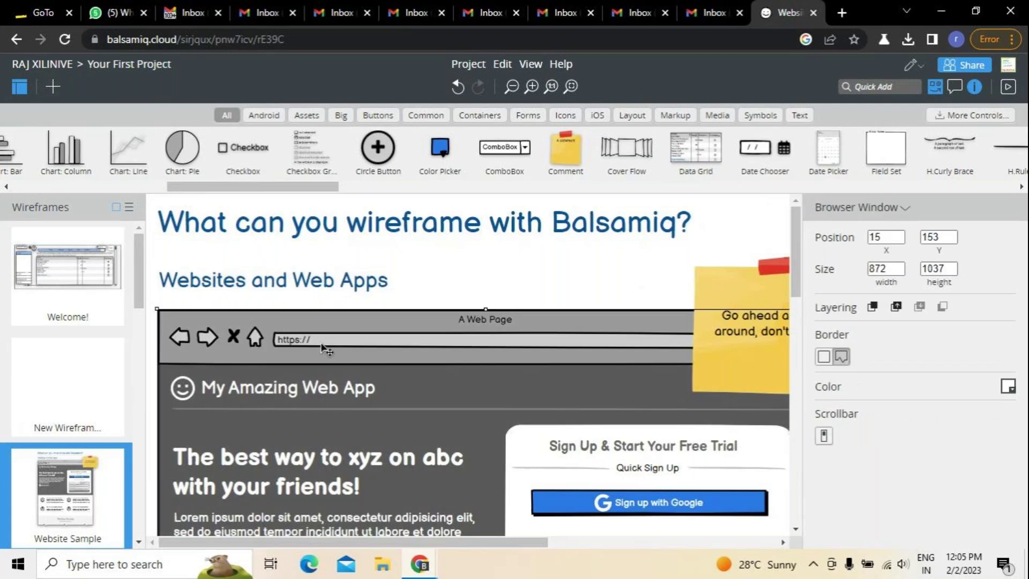
pyautogui.doubleClick(323, 346)
pyautogui.click(441, 266)
pyautogui.click(342, 348)
pyautogui.click(390, 234)
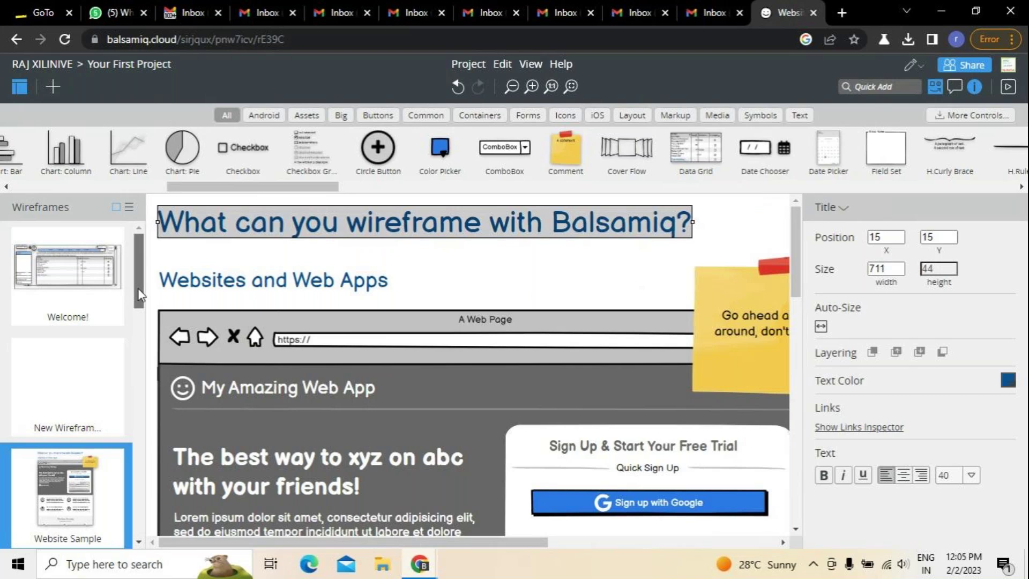
# Open the Mobile & Desktop wireframe and examine its smartphone control and the form inside it.
pyautogui.scroll(-1, 143, 311)
pyautogui.moveTo(143, 310); pyautogui.dragTo(142, 335)
pyautogui.click(80, 429)
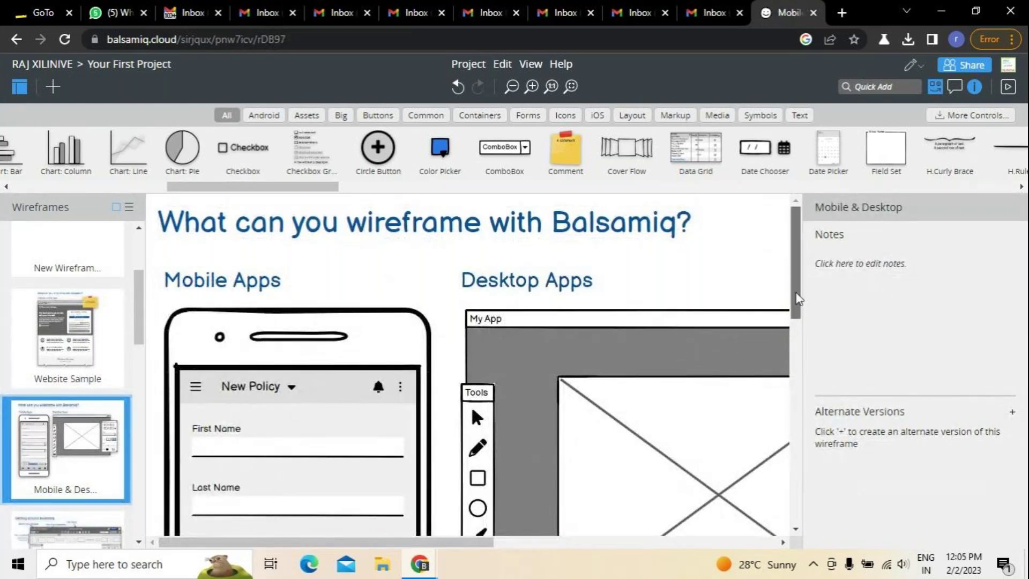
pyautogui.scroll(-5, 789, 327)
pyautogui.moveTo(800, 375); pyautogui.dragTo(818, 288)
pyautogui.click(358, 362)
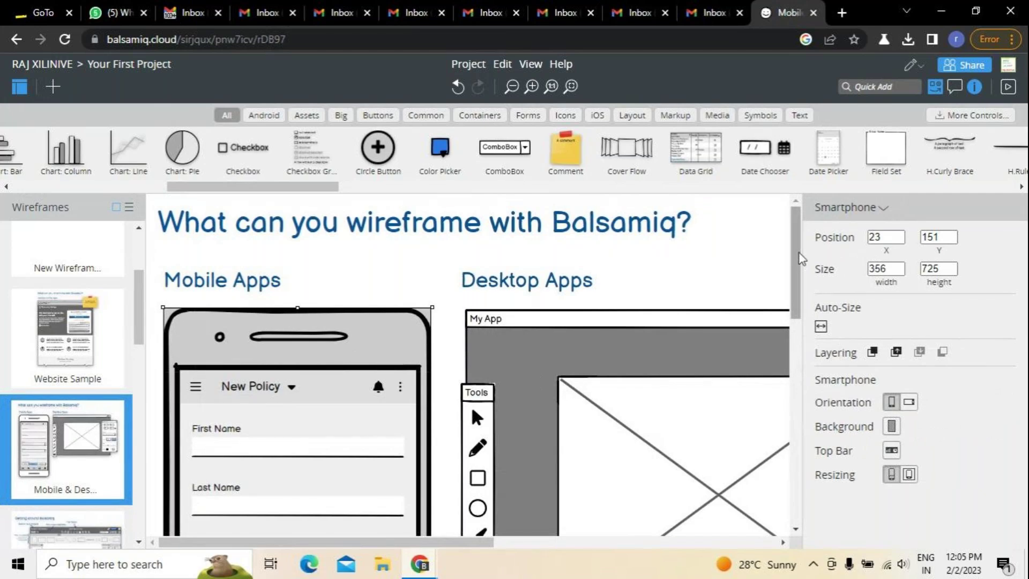
pyautogui.scroll(-1, 798, 273)
pyautogui.moveTo(798, 273); pyautogui.dragTo(799, 336)
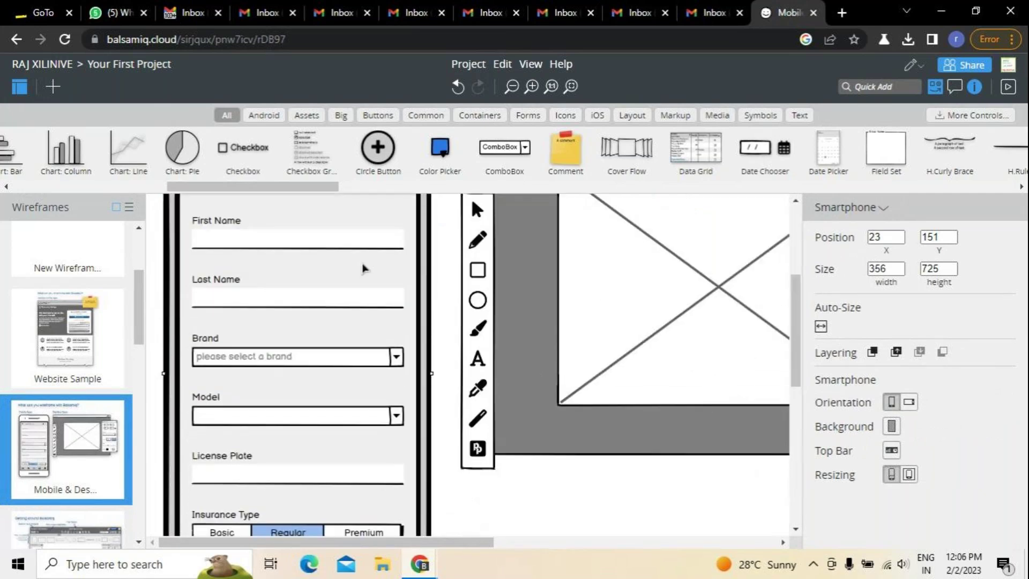
# Fill the phone form's First Name field with "Hi" and its Last Name field with a sample surname.
pyautogui.click(360, 244)
pyautogui.doubleClick(360, 244)
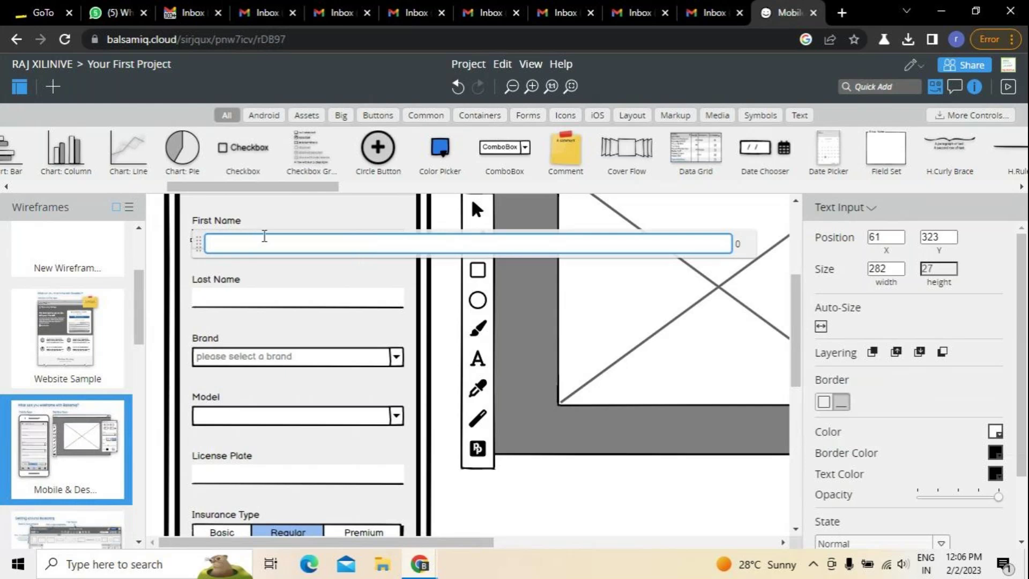
pyautogui.write('Hi')
pyautogui.click(307, 282)
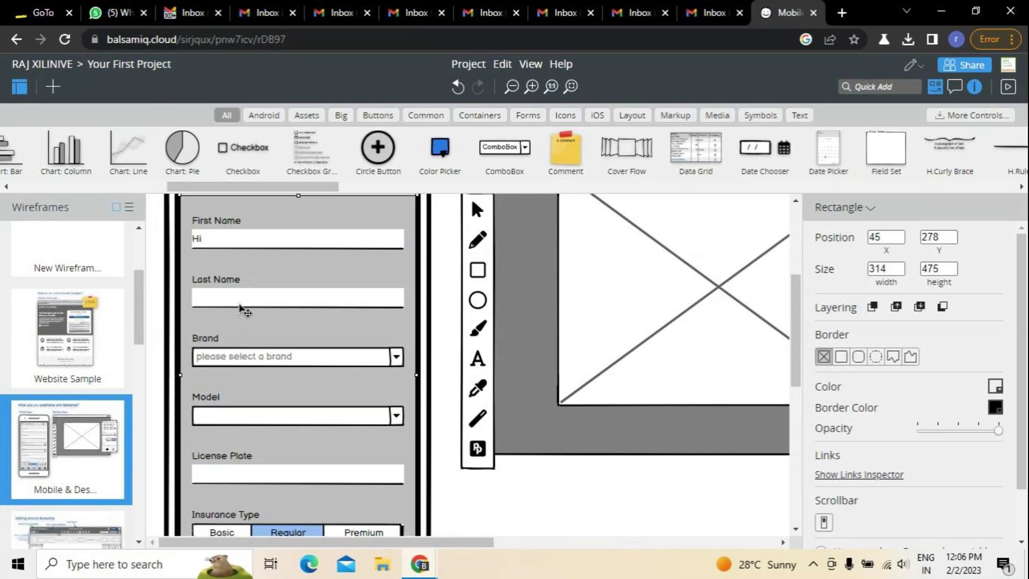
pyautogui.click(241, 298)
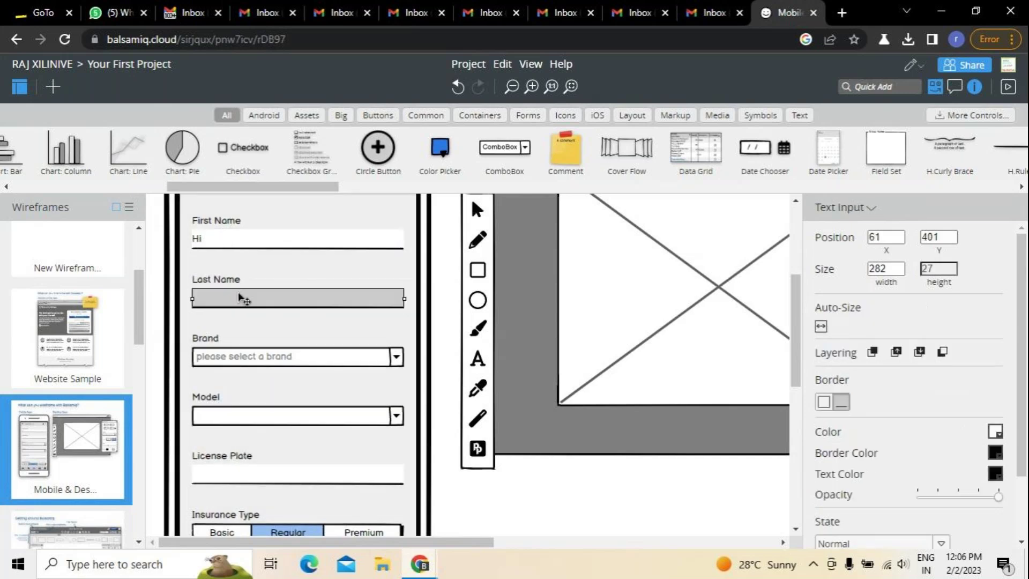
pyautogui.doubleClick(241, 297)
pyautogui.write('rose')
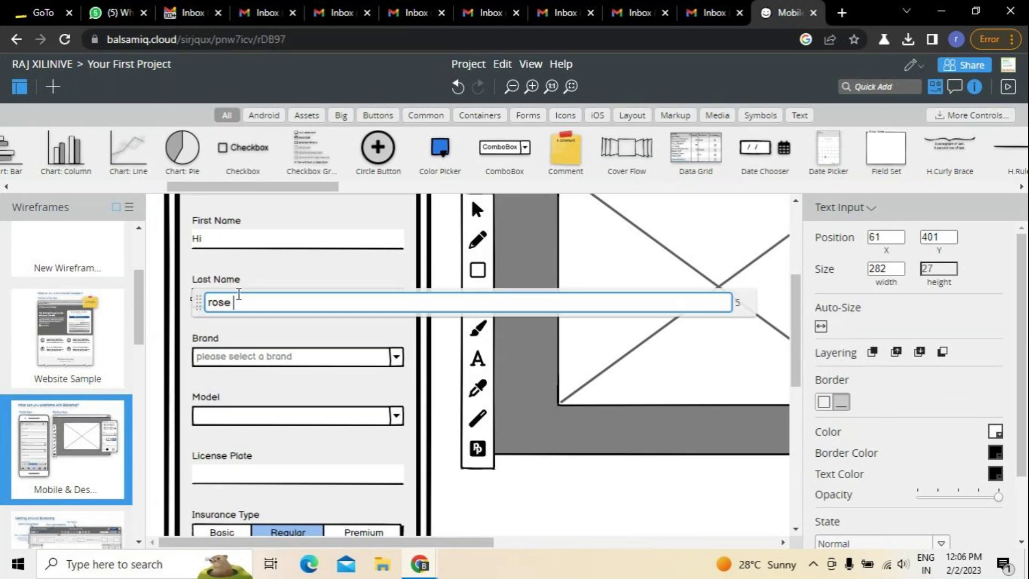
pyautogui.click(347, 278)
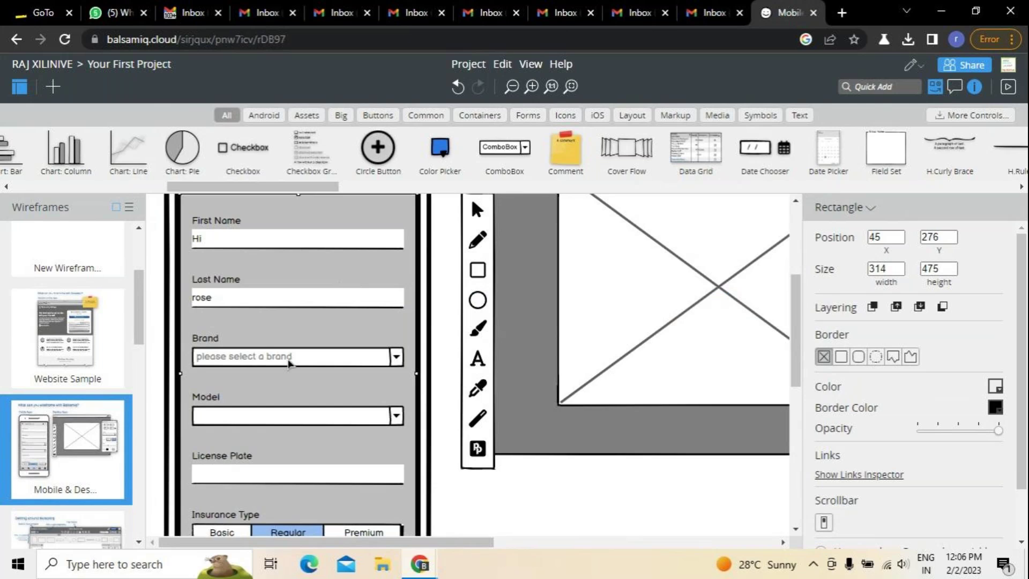
# Set the phone form's Brand combo box to "samsung" and its Model combo box to "123".
pyautogui.click(292, 362)
pyautogui.doubleClick(294, 363)
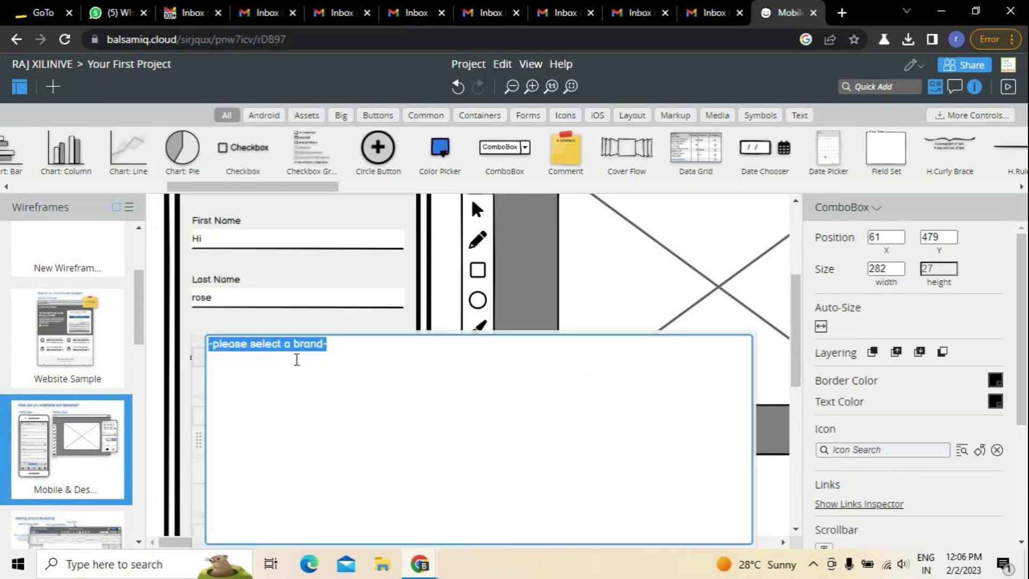
pyautogui.write('samsung')
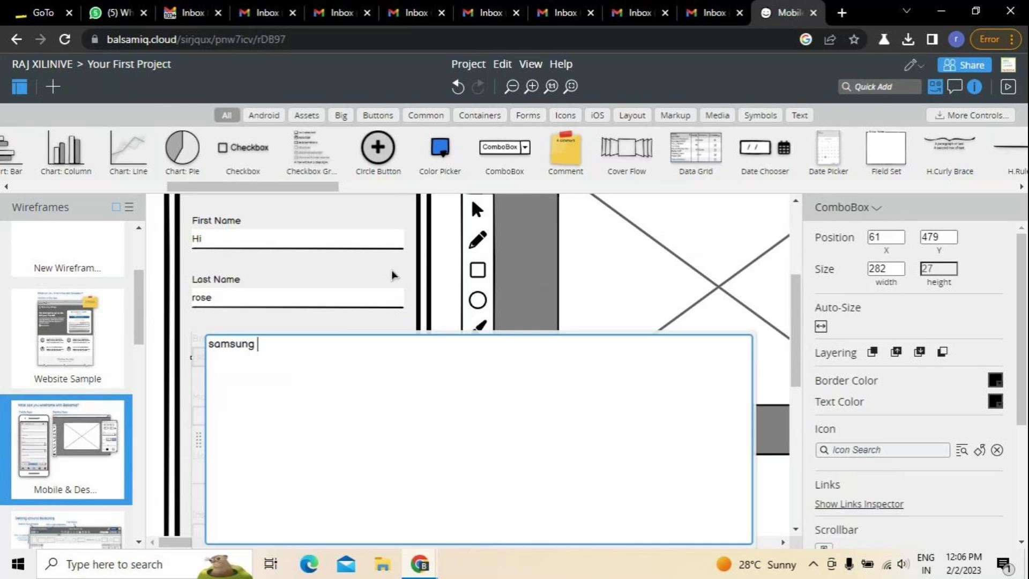
pyautogui.click(397, 275)
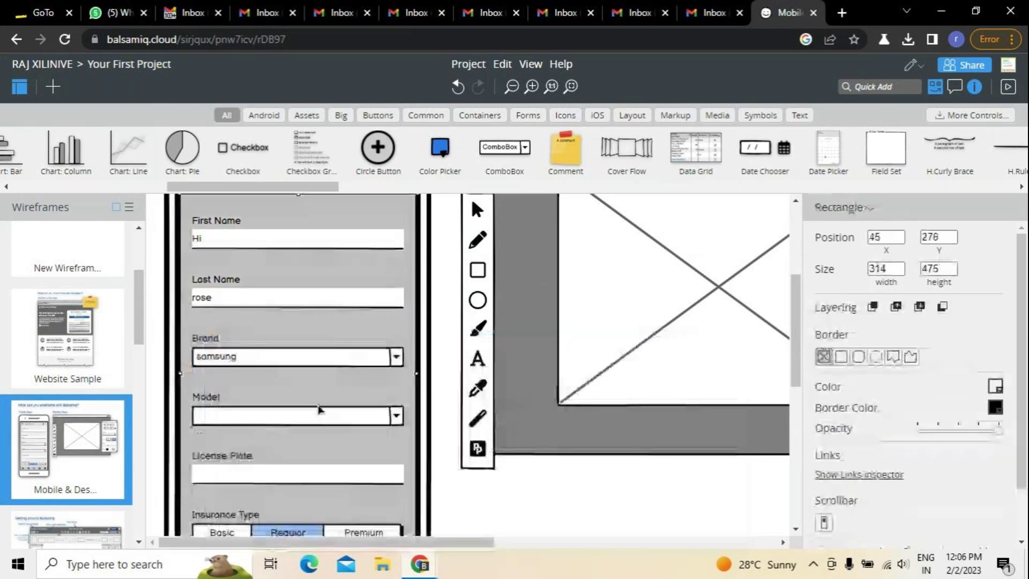
pyautogui.click(296, 418)
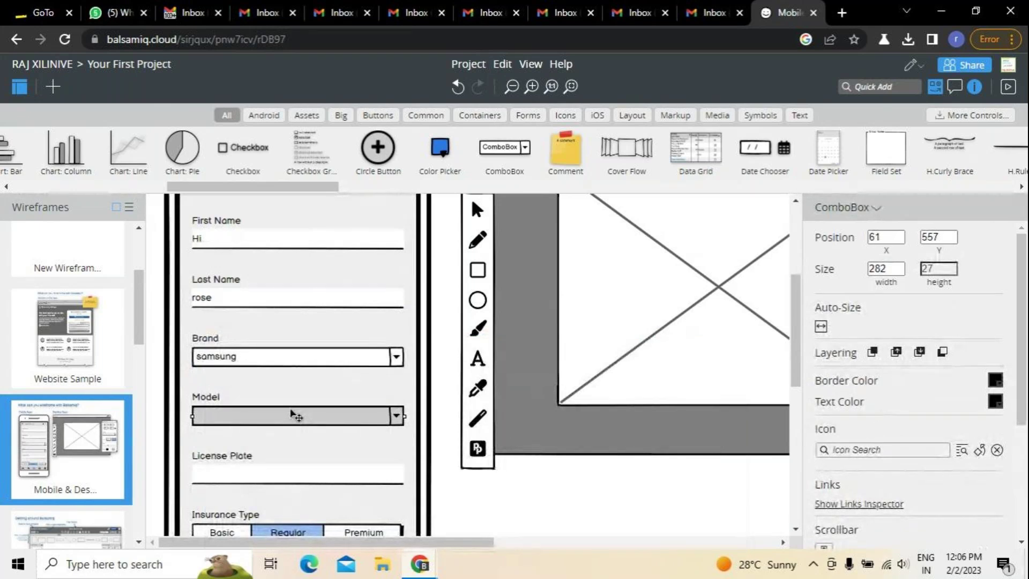
pyautogui.doubleClick(309, 419)
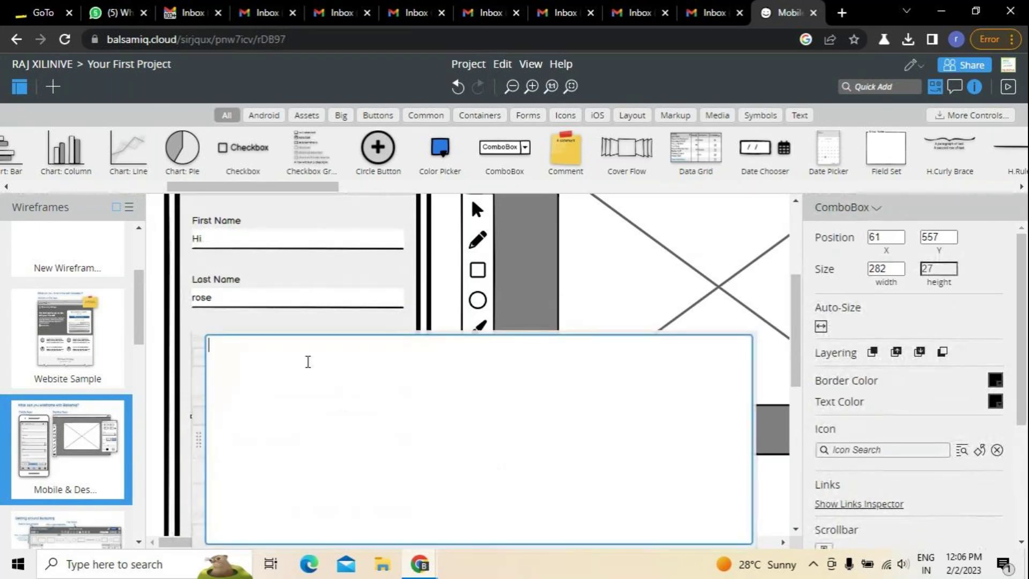
pyautogui.write('123')
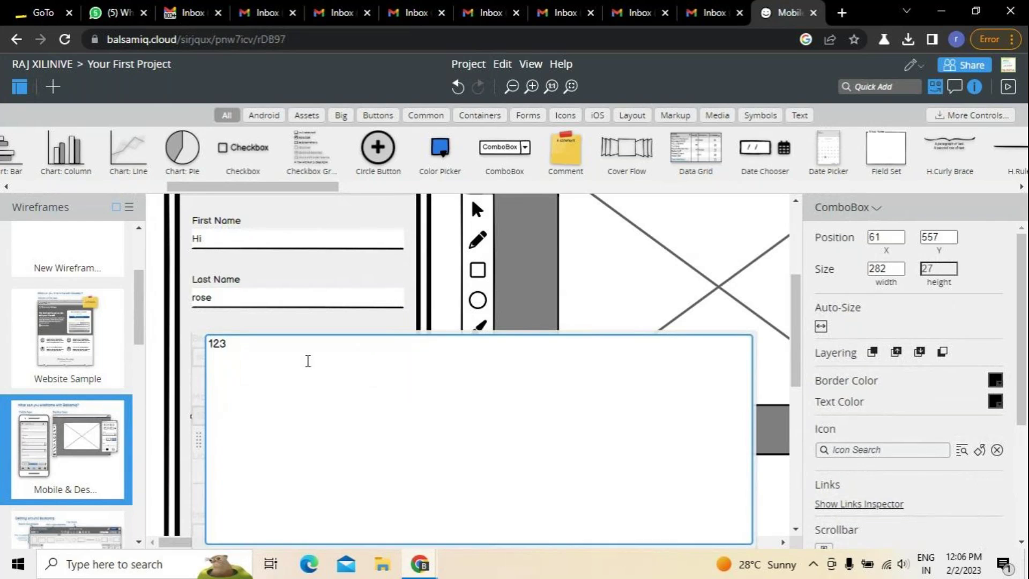
pyautogui.click(391, 276)
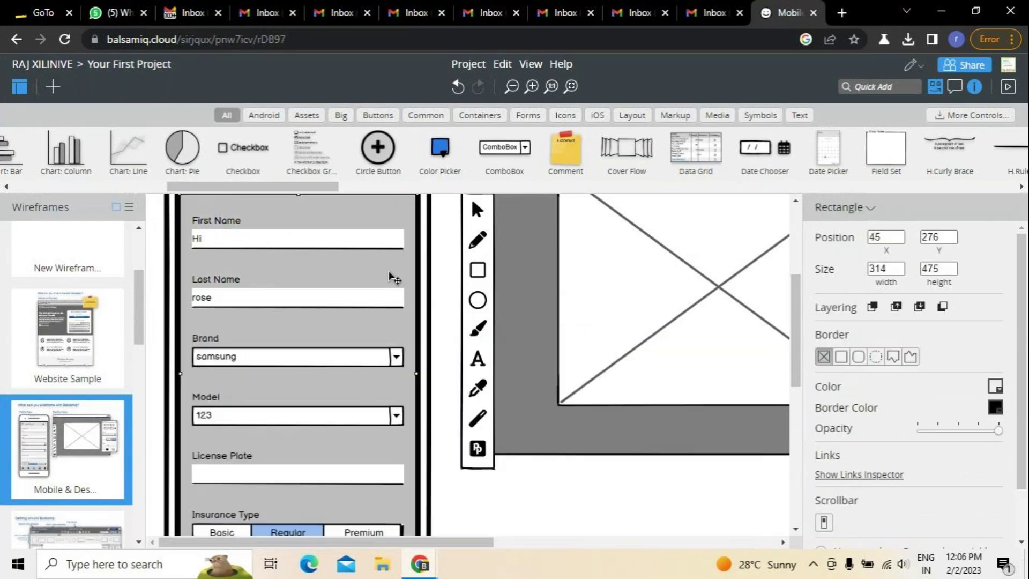
# Enter a sample eight-digit plate number in the phone form's License Plate field.
pyautogui.scroll(-2, 227, 383)
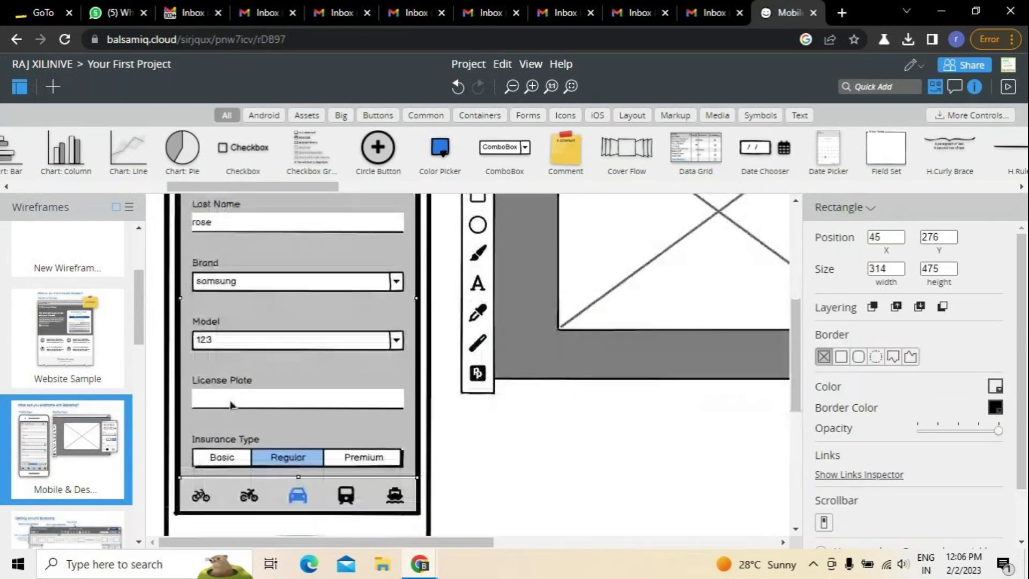
pyautogui.click(234, 407)
pyautogui.doubleClick(234, 407)
pyautogui.write('54573')
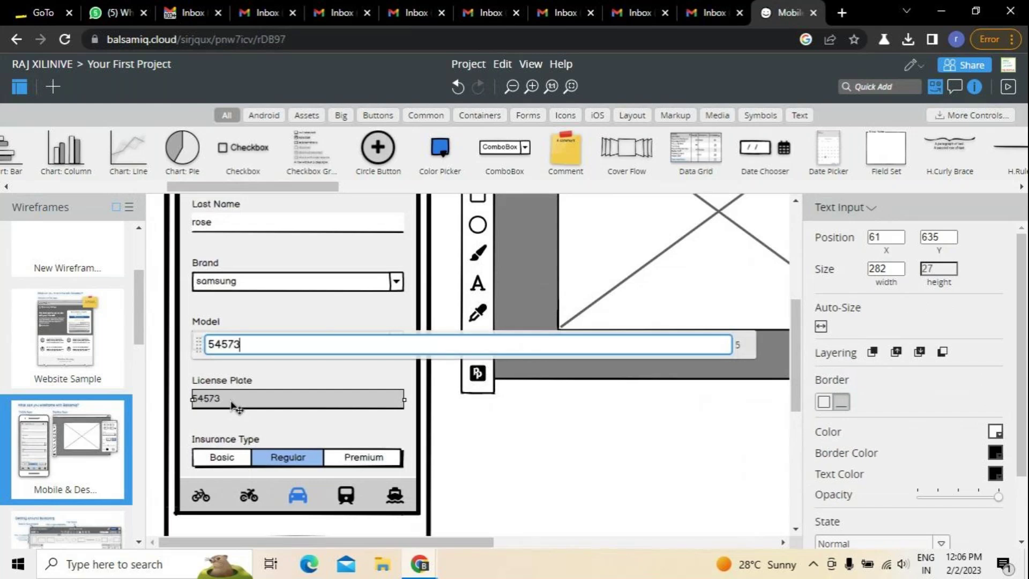
pyautogui.write('783')
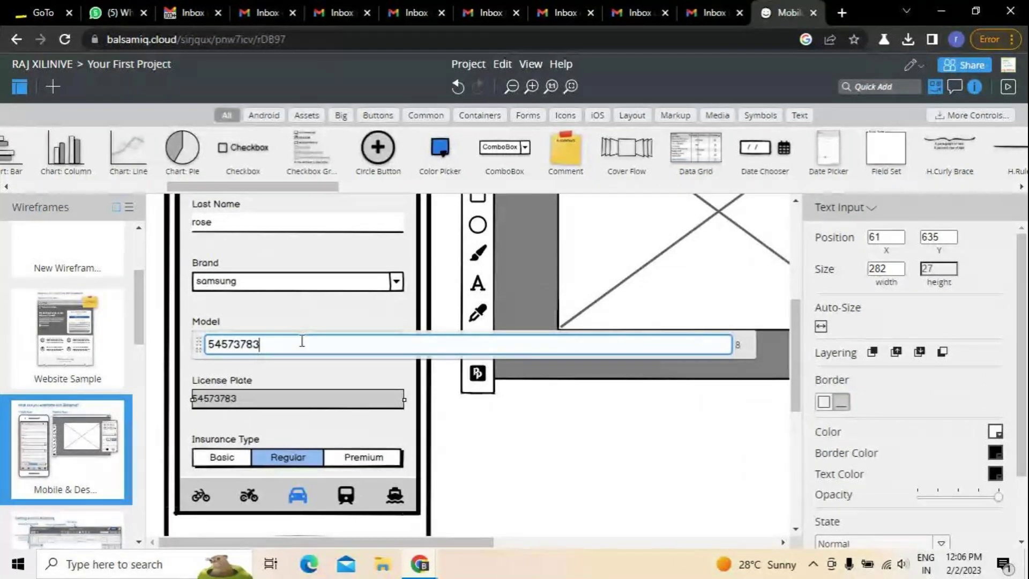
pyautogui.click(320, 326)
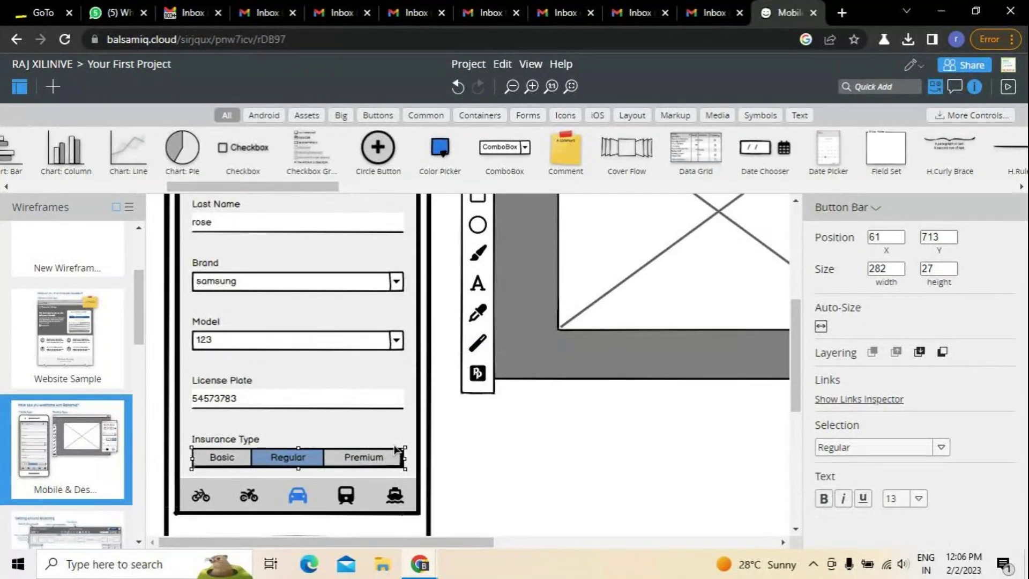
# Change the phone mockup's app bar title to "Mobile page".
pyautogui.scroll(5, 522, 448)
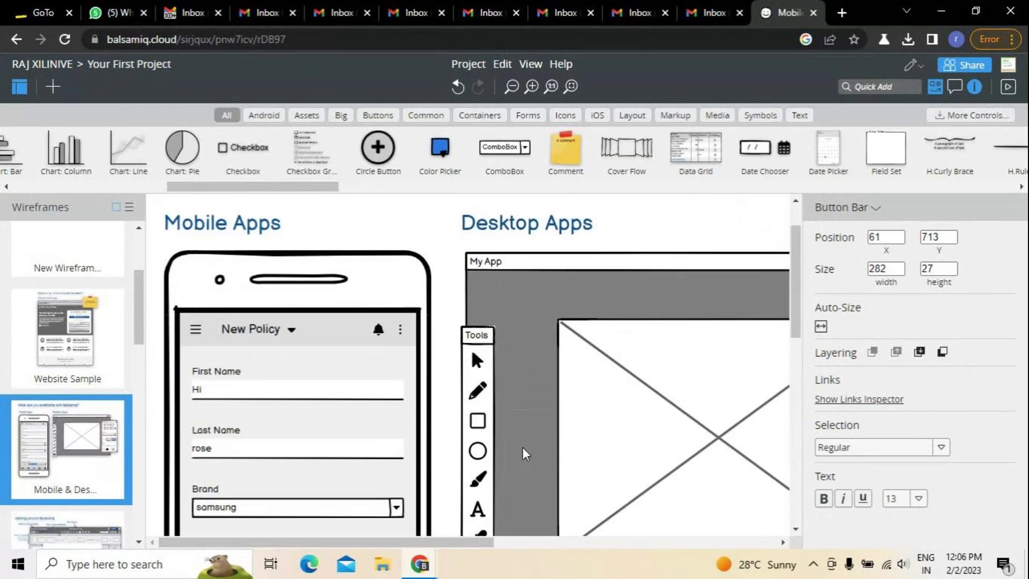
pyautogui.click(279, 335)
pyautogui.doubleClick(263, 336)
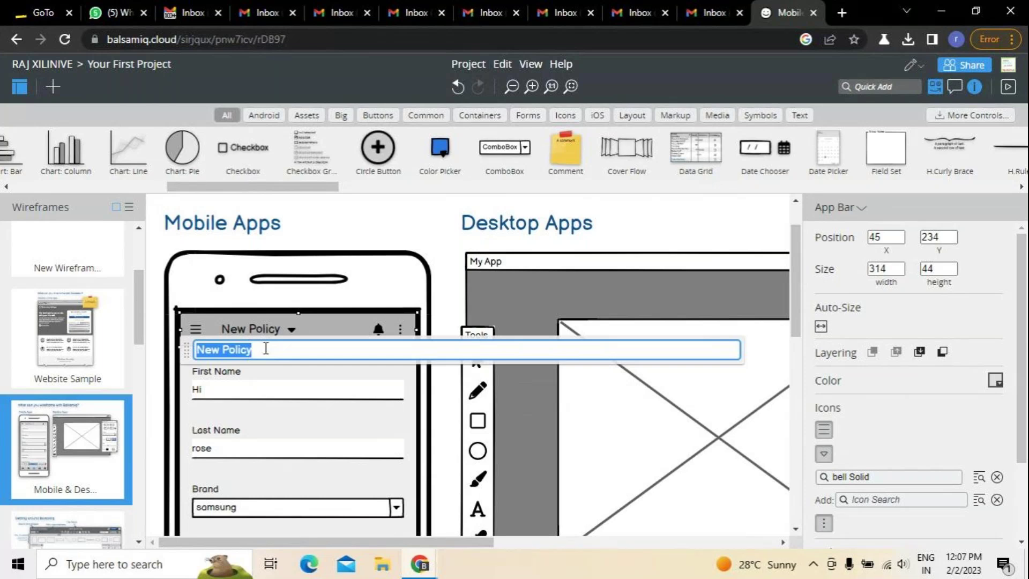
pyautogui.write('Mobil')
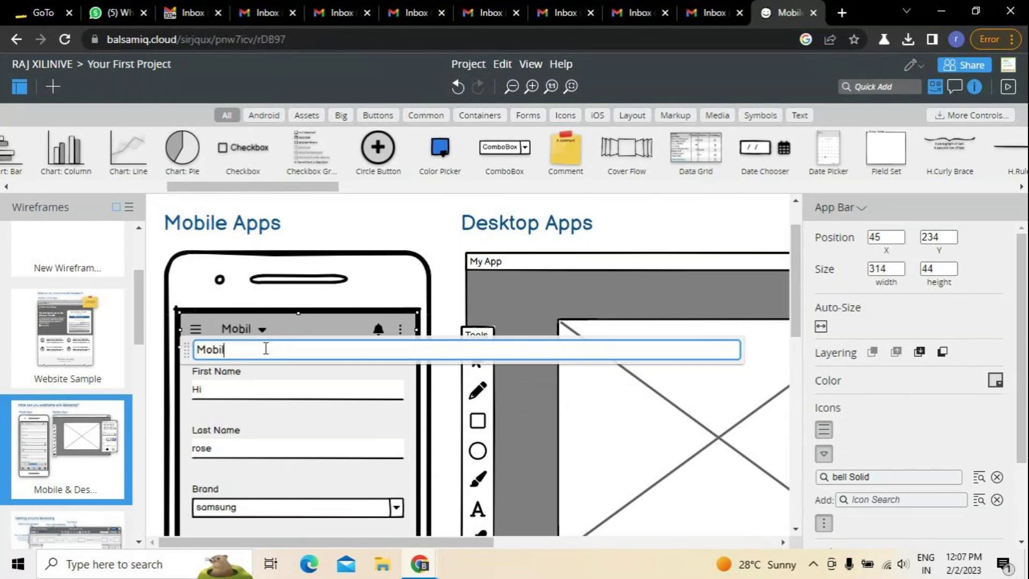
pyautogui.write('e page')
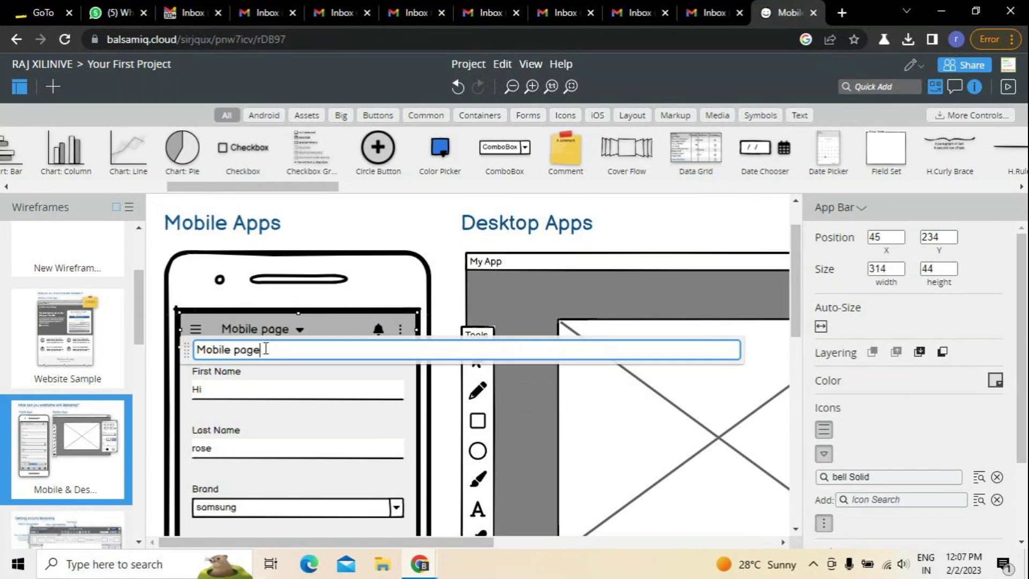
pyautogui.click(393, 240)
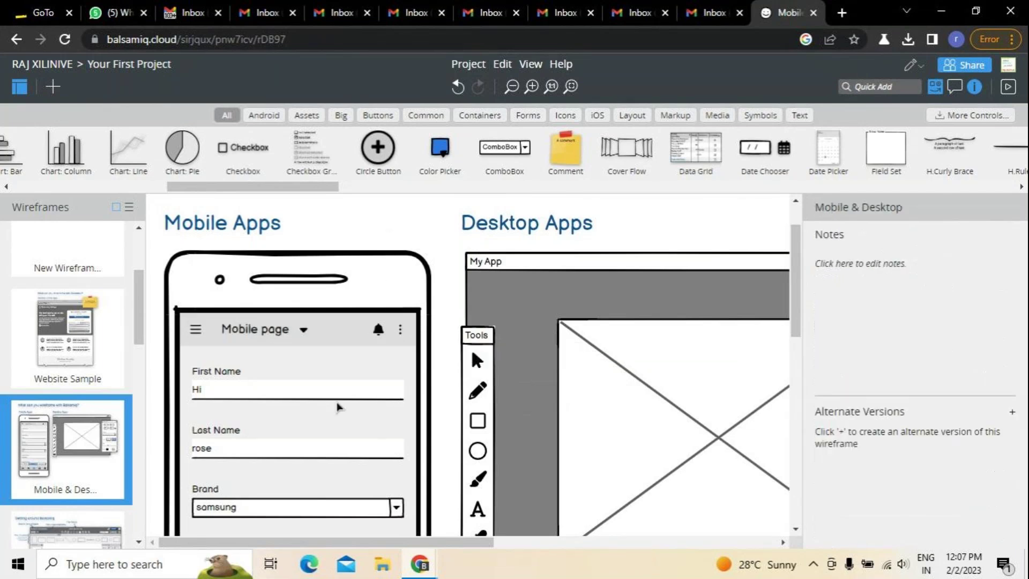
# Inspect the phone mockup's app bar and smartphone frame, and review the filled-in form fields.
pyautogui.click(379, 337)
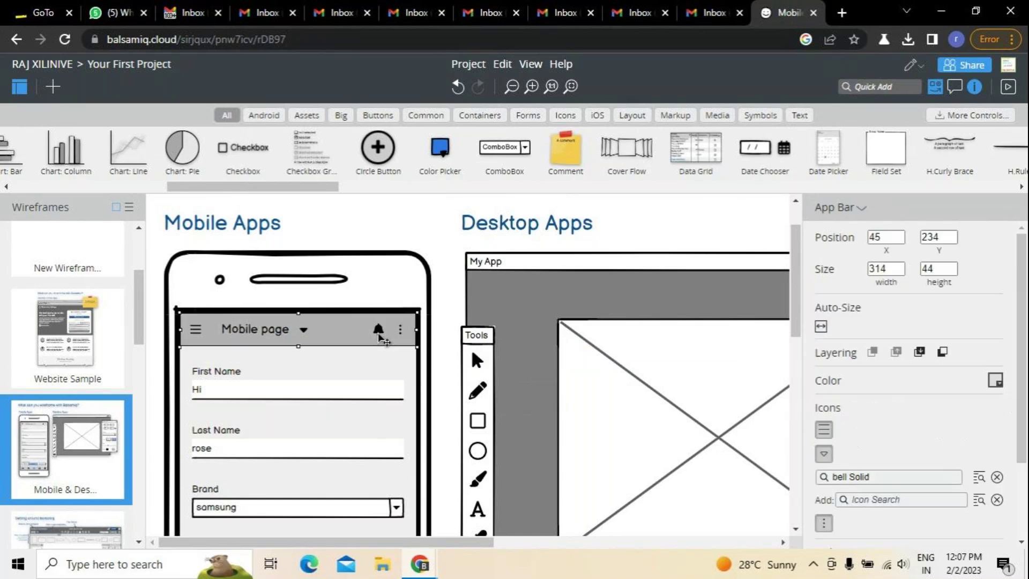
pyautogui.click(380, 227)
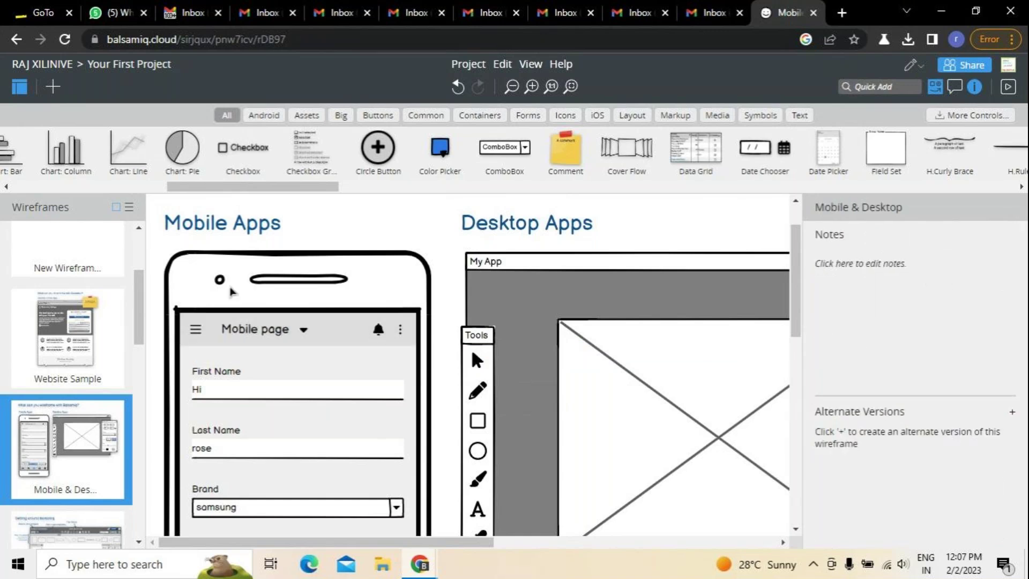
pyautogui.click(256, 289)
pyautogui.scroll(-3, 310, 411)
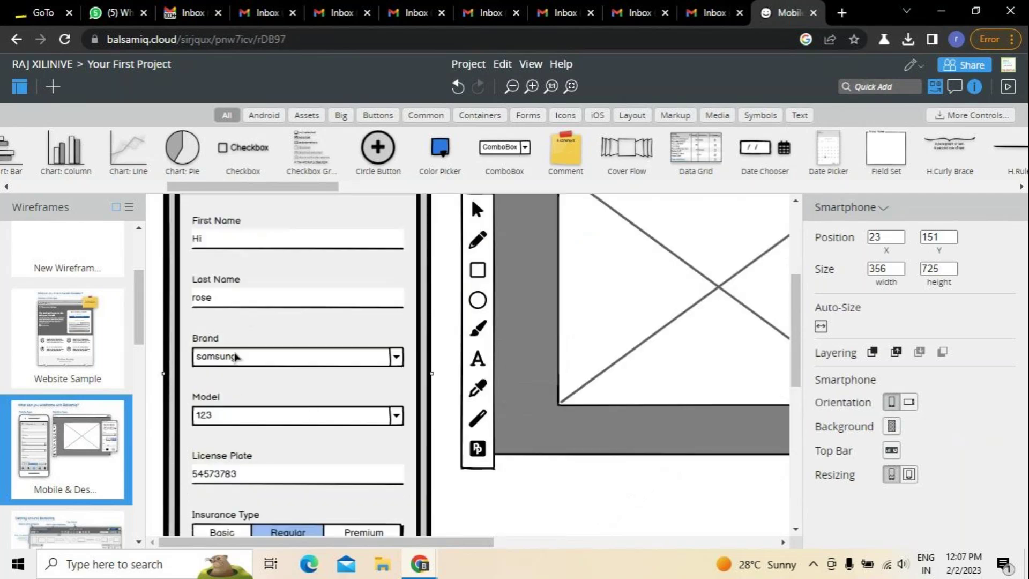
# Review the phone form down to the phone's lower edge and select the desktop mockup's image placeholder.
pyautogui.scroll(-2, 231, 429)
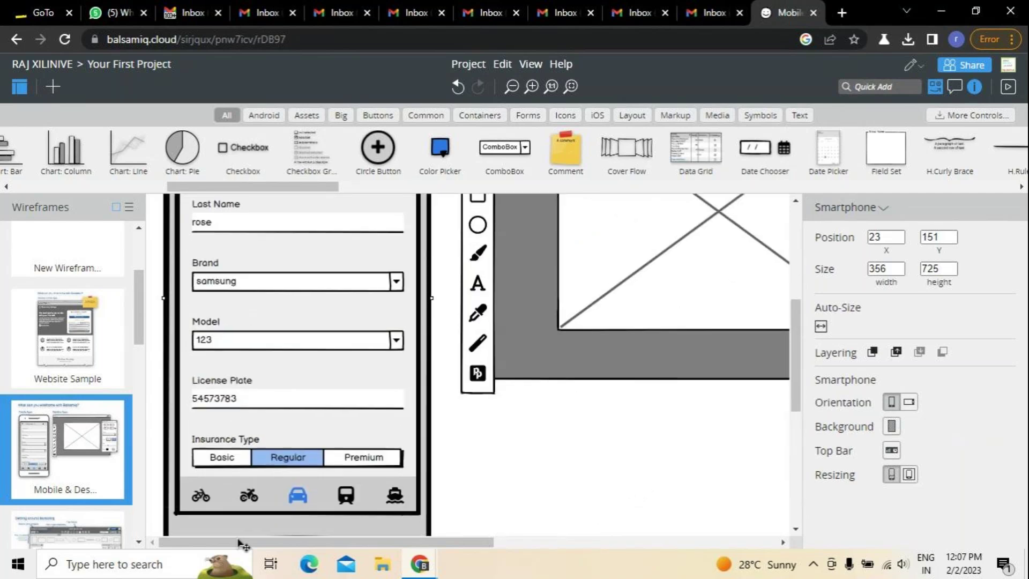
pyautogui.scroll(-5, 242, 397)
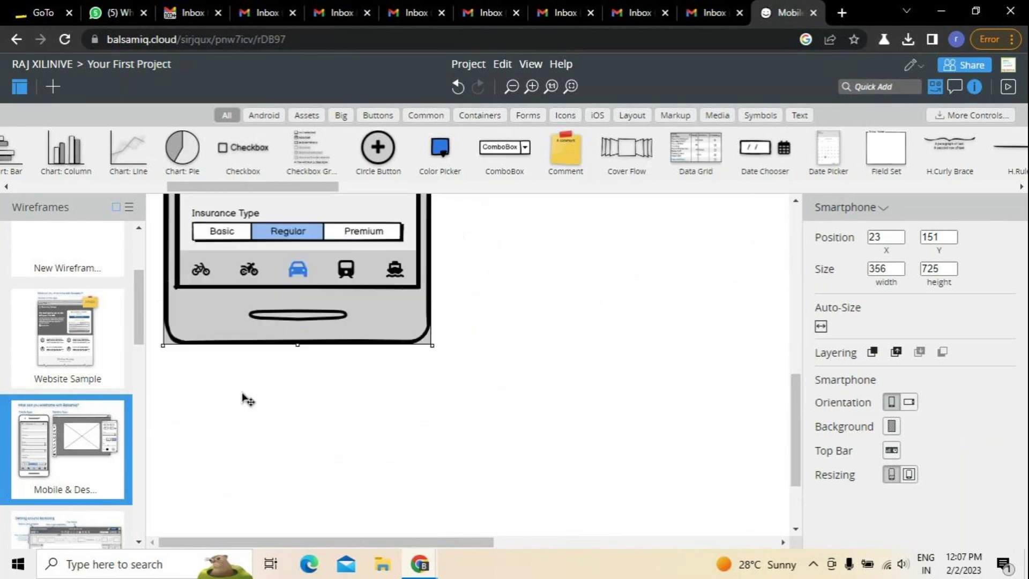
pyautogui.scroll(8, 241, 397)
pyautogui.scroll(4, 200, 284)
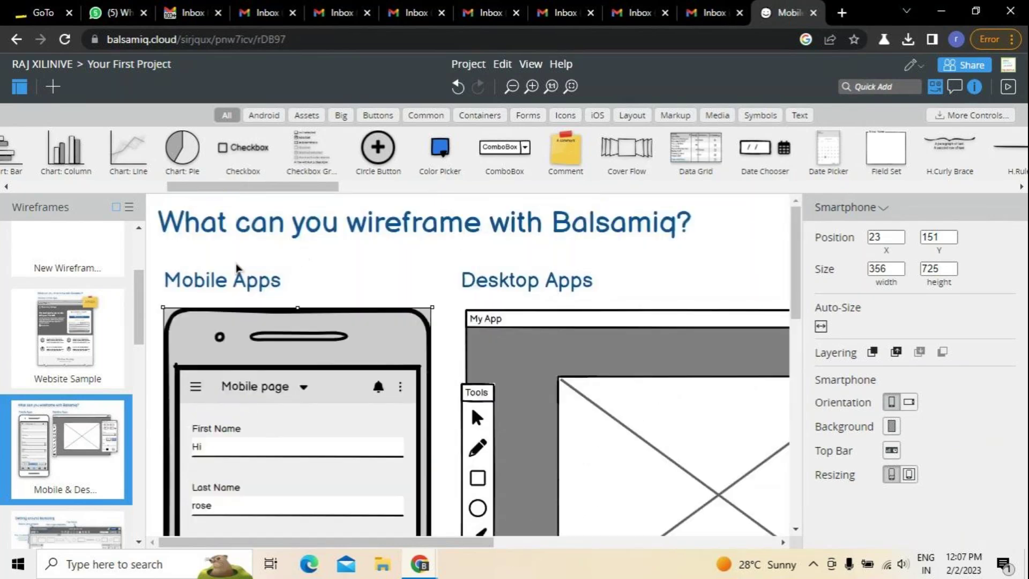
pyautogui.click(707, 395)
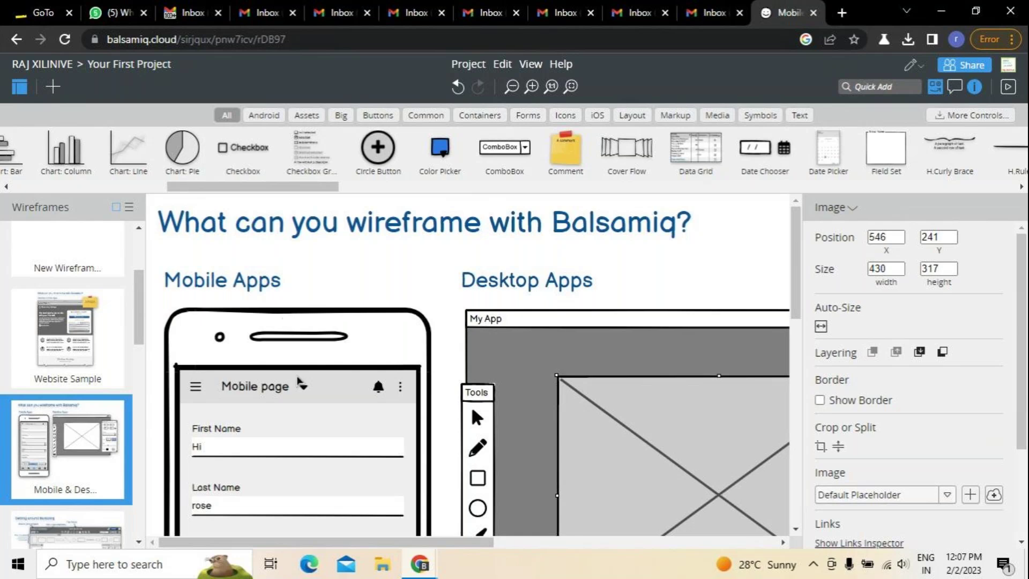
# View the Getting Around wireframe and the More Resources wireframe at the end of the project.
pyautogui.scroll(-4, 133, 323)
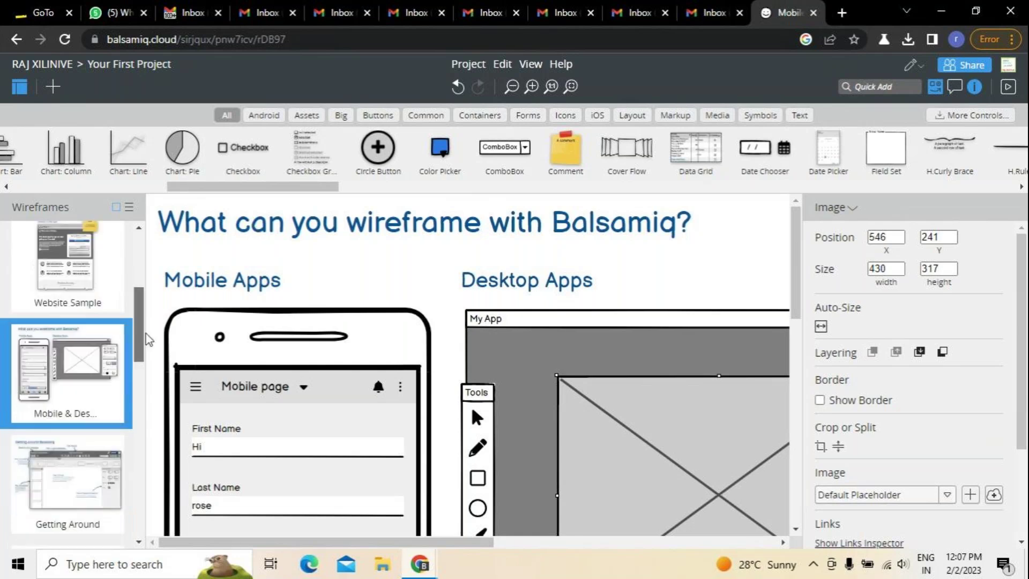
pyautogui.click(72, 364)
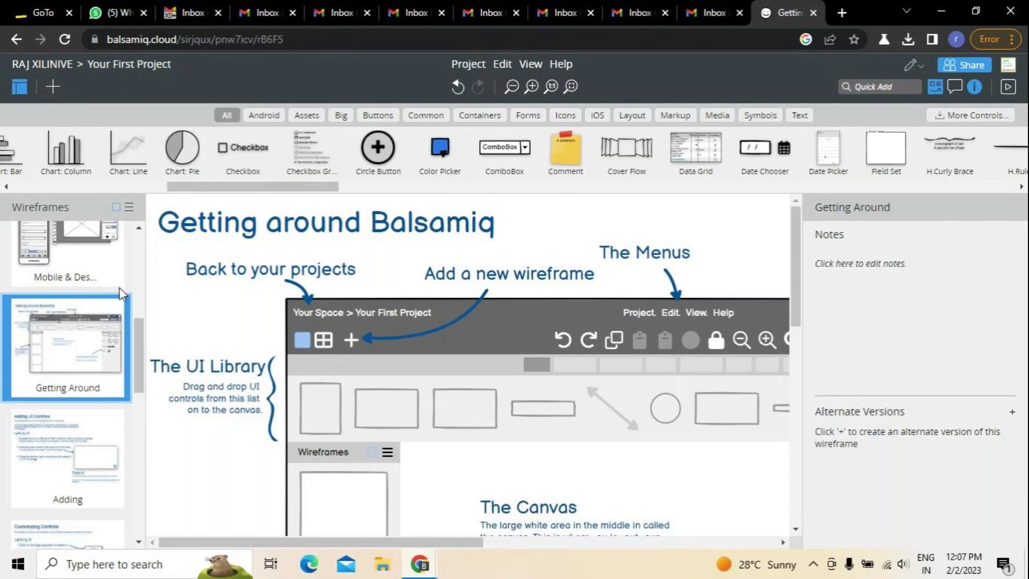
pyautogui.moveTo(140, 330); pyautogui.dragTo(162, 484)
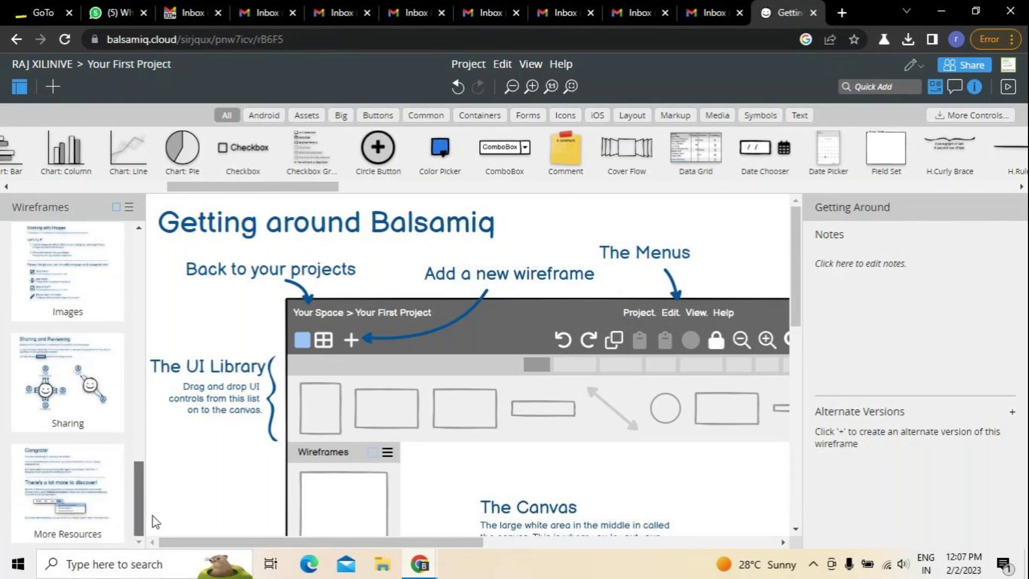
pyautogui.click(96, 498)
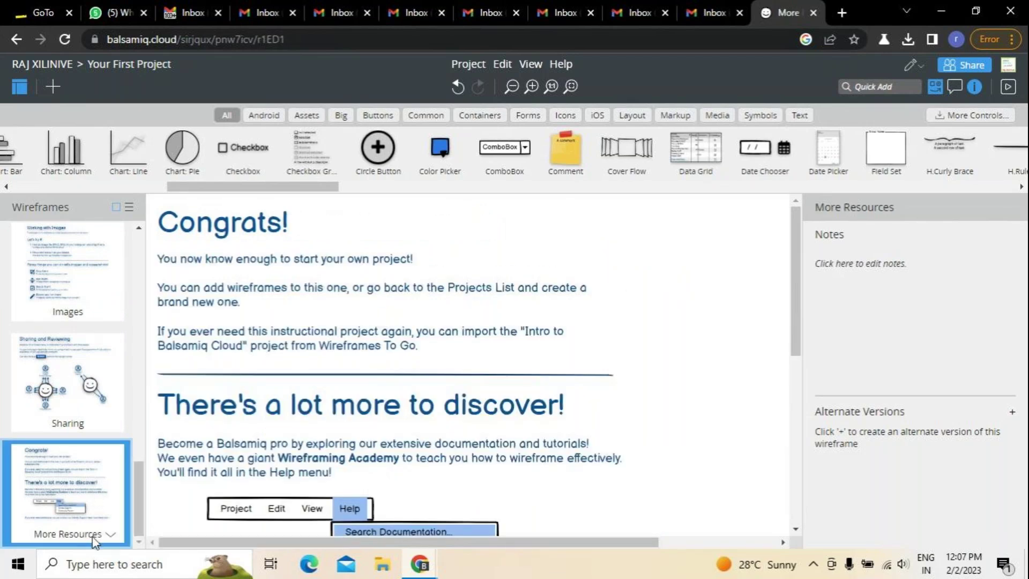
pyautogui.click(110, 535)
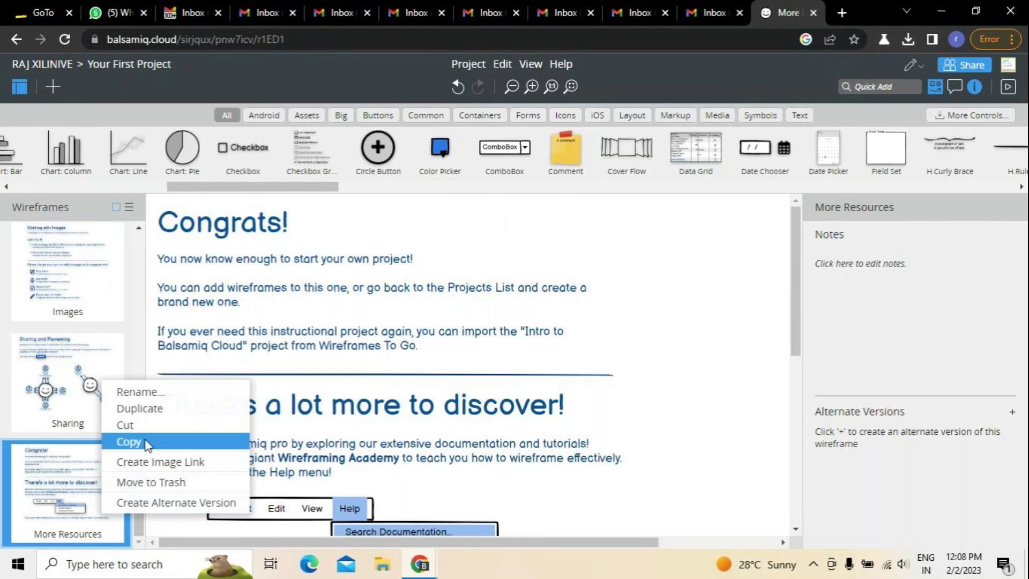
pyautogui.click(99, 538)
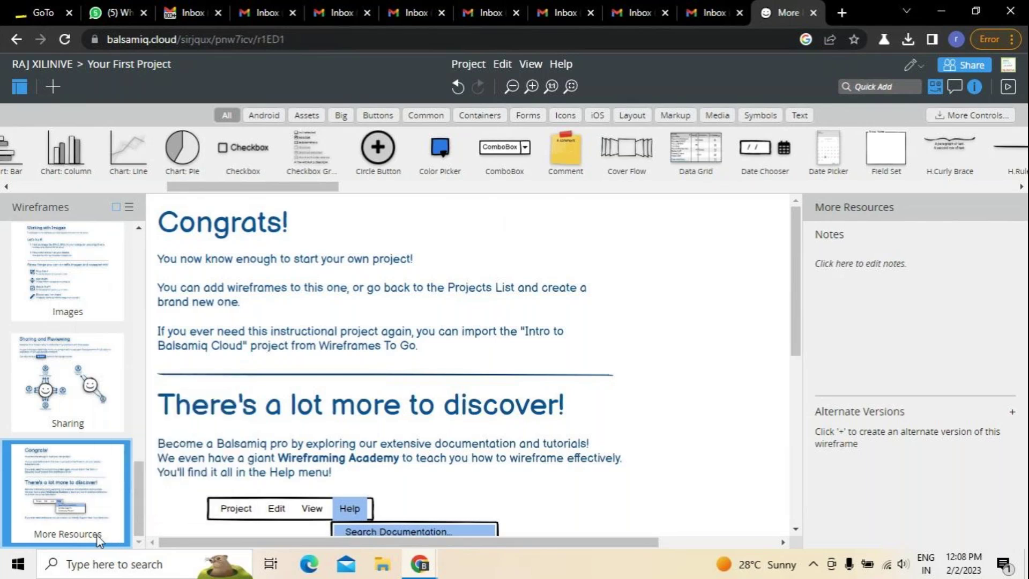
pyautogui.doubleClick(98, 536)
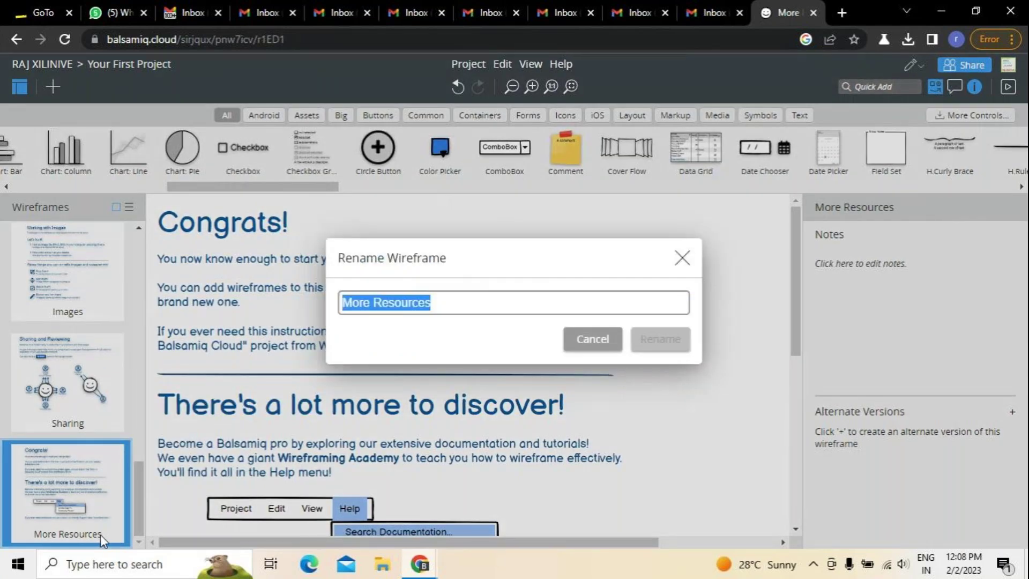
pyautogui.click(682, 259)
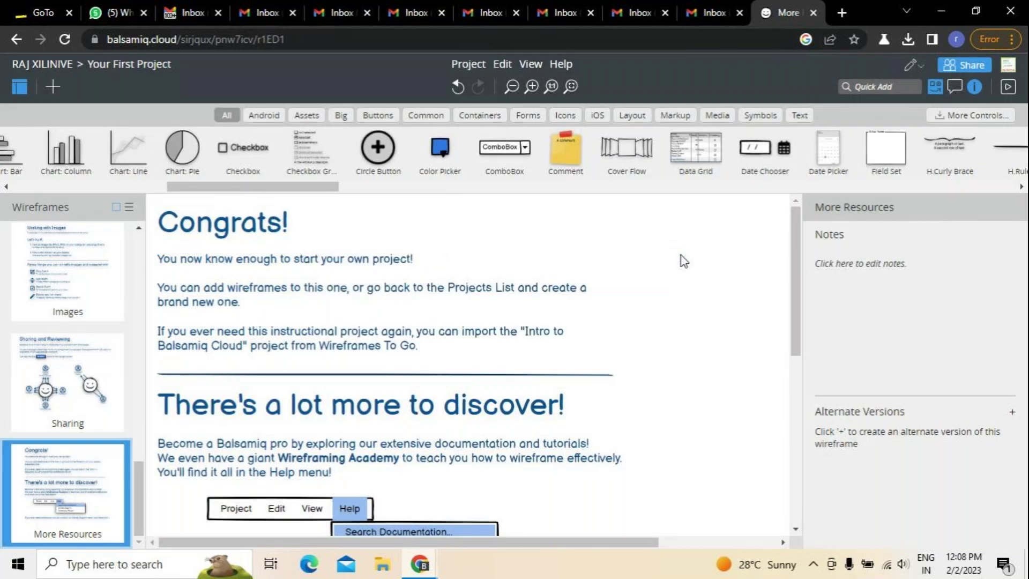
pyautogui.rightClick(113, 538)
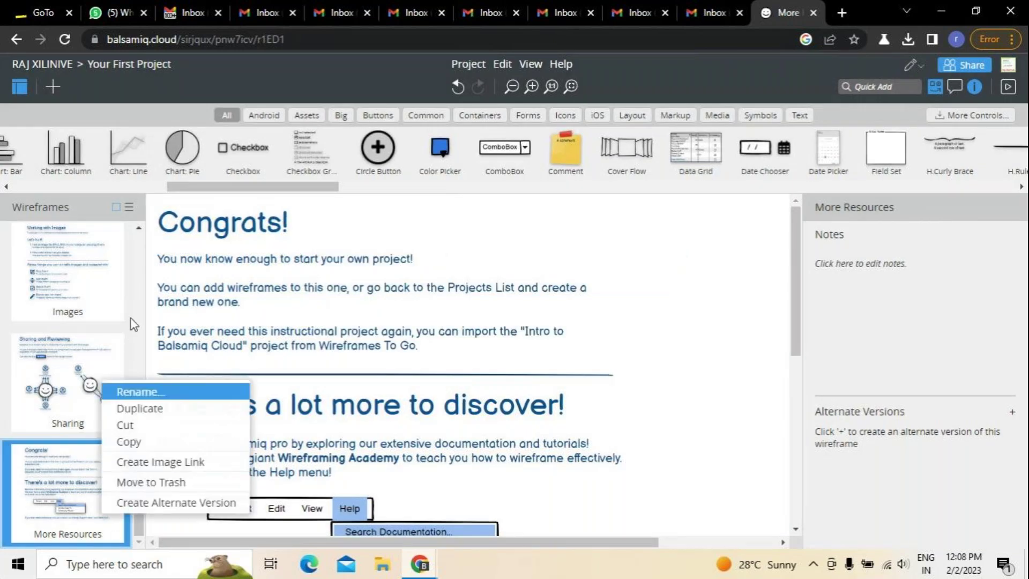
pyautogui.click(148, 180)
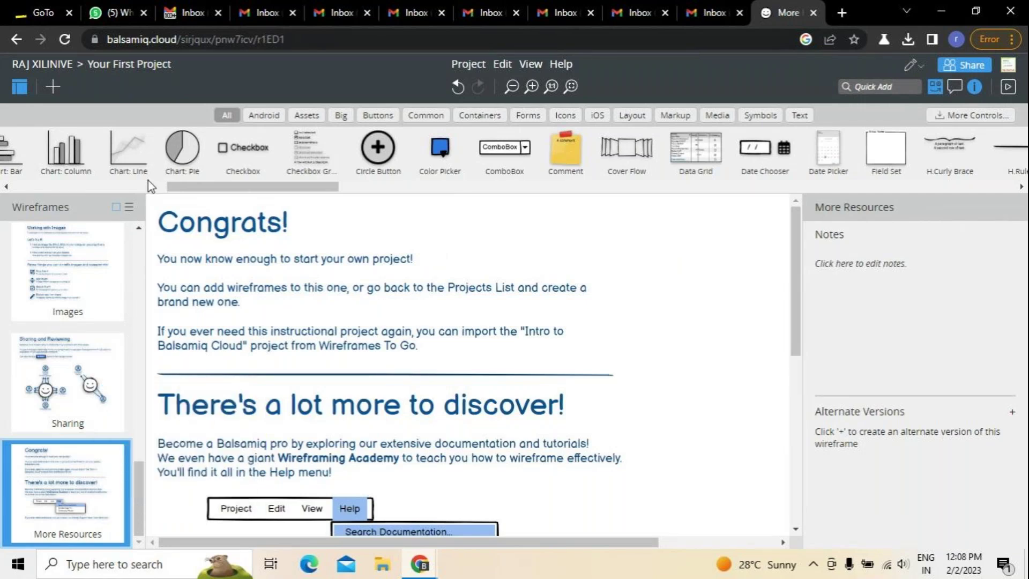
# Show the project's wireframes as a plain list of names without thumbnails.
pyautogui.moveTo(332, 187); pyautogui.dragTo(117, 260)
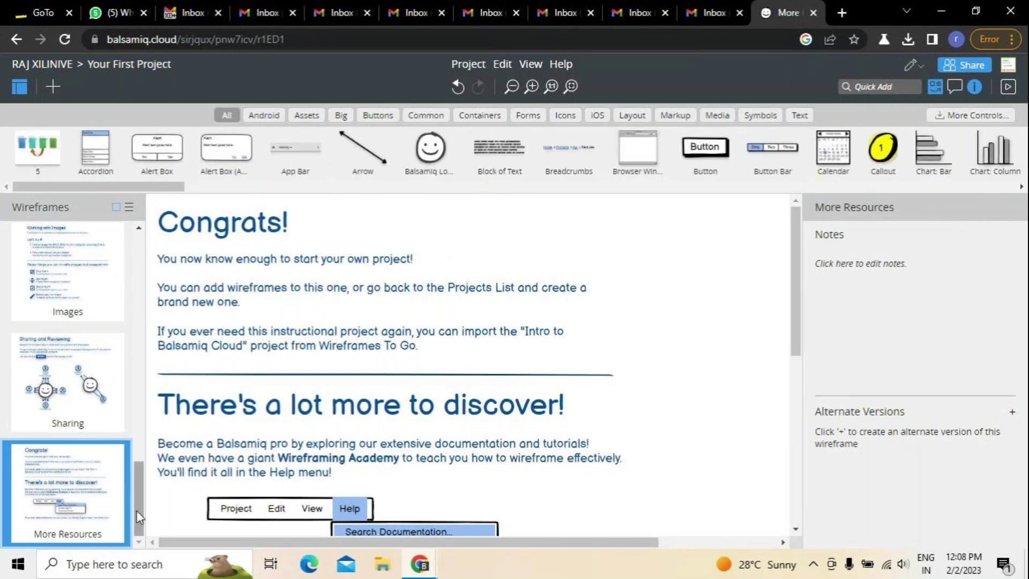
pyautogui.scroll(4, 149, 431)
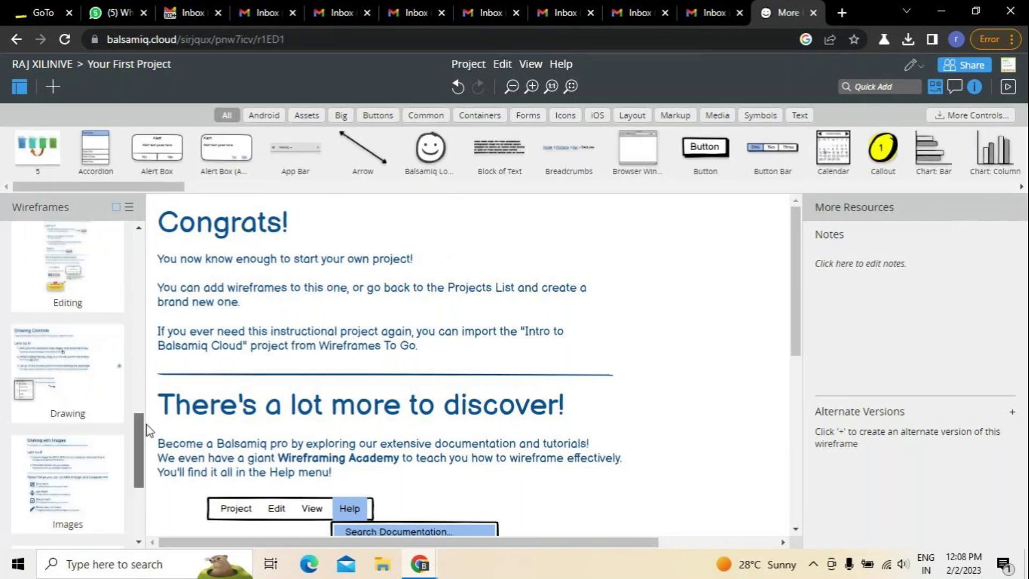
pyautogui.scroll(5, 148, 432)
pyautogui.click(130, 208)
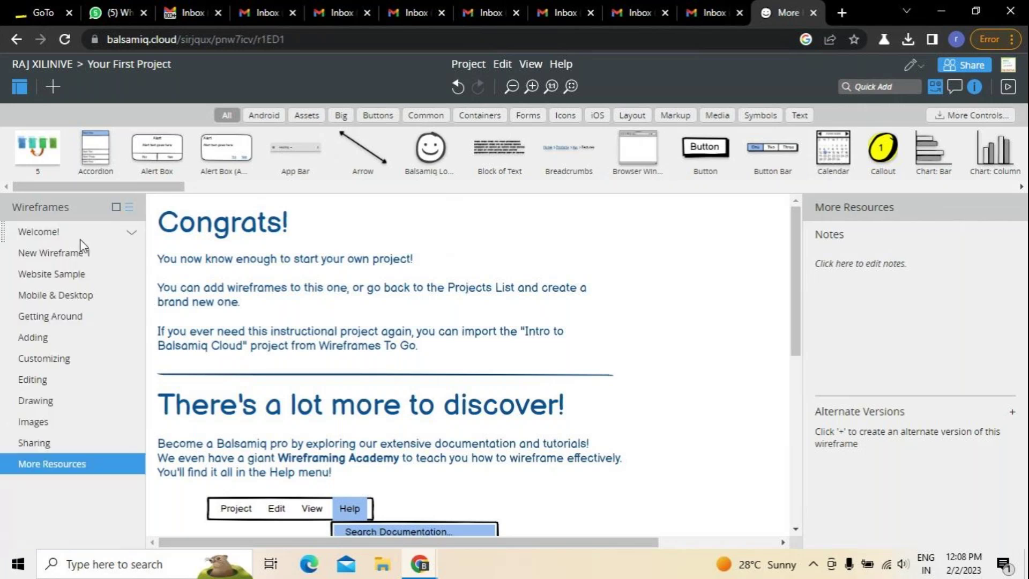
# Look through the New Wireframe 1, Welcome!, Website Sample and Mobile & Desktop wireframes.
pyautogui.click(53, 252)
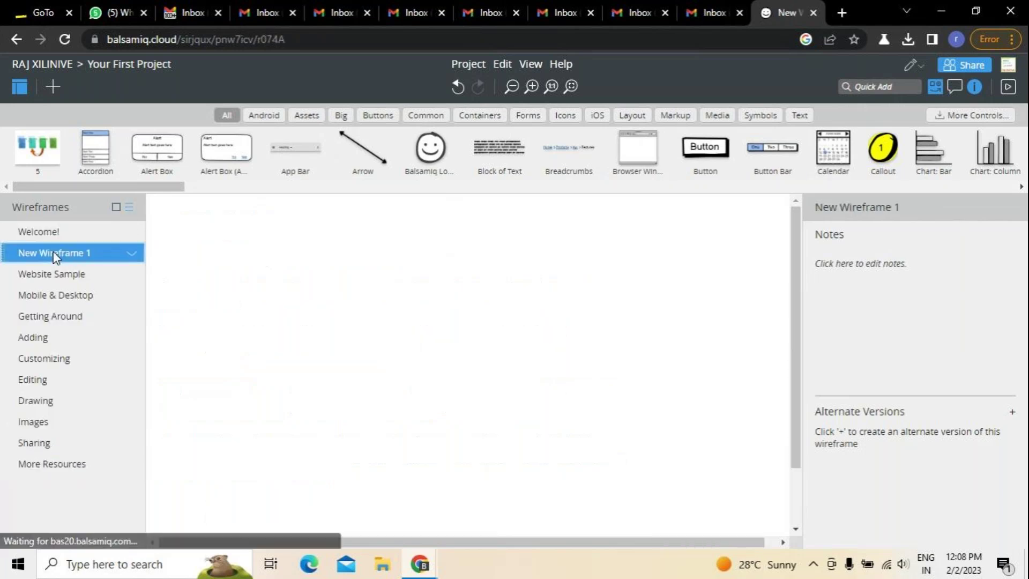
pyautogui.click(50, 234)
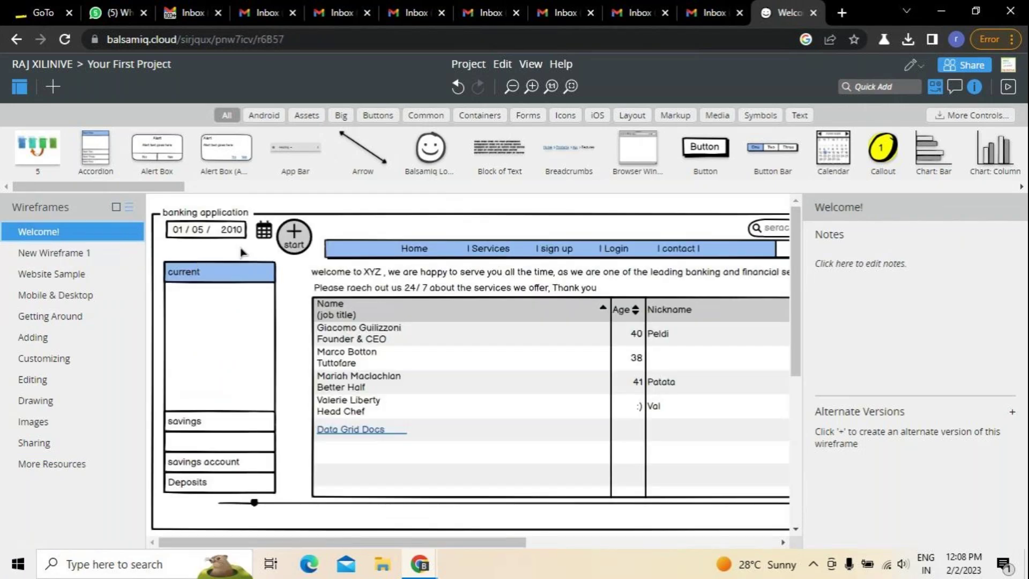
pyautogui.click(84, 257)
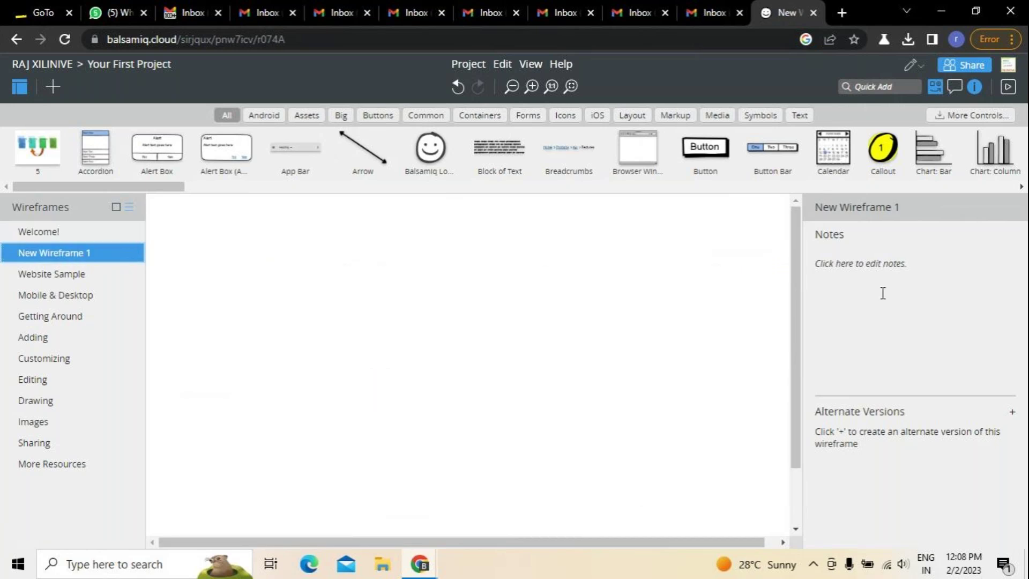
pyautogui.click(86, 274)
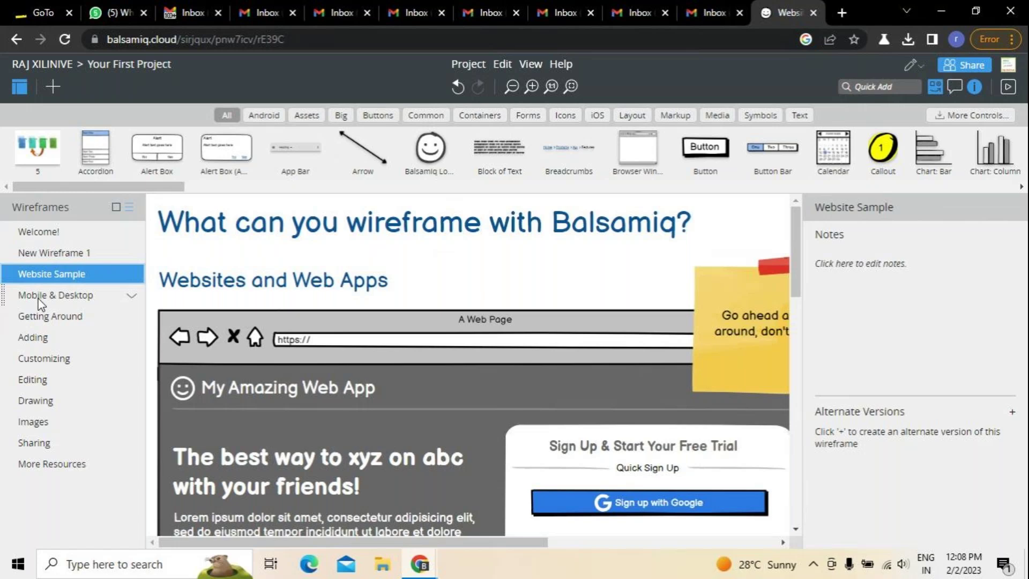
pyautogui.click(65, 296)
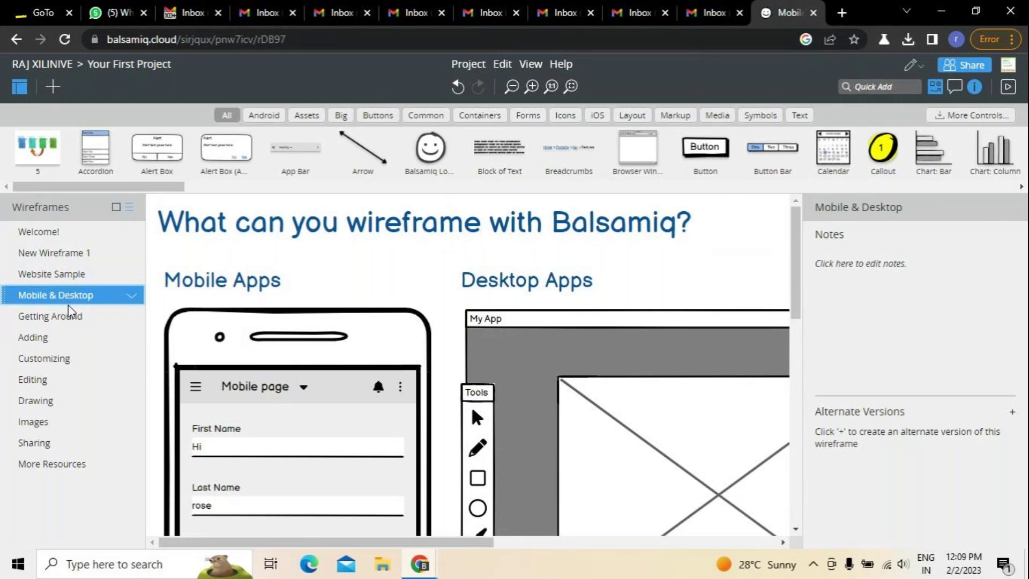
# View the Getting Around, Adding and Customizing tutorial wireframes and return to Mobile & Desktop.
pyautogui.click(71, 317)
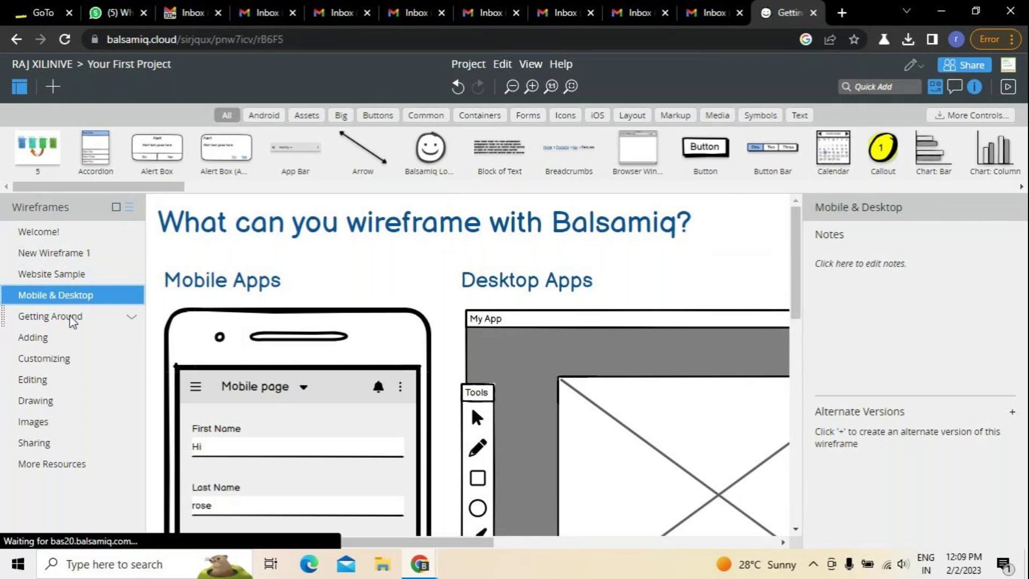
pyautogui.click(47, 343)
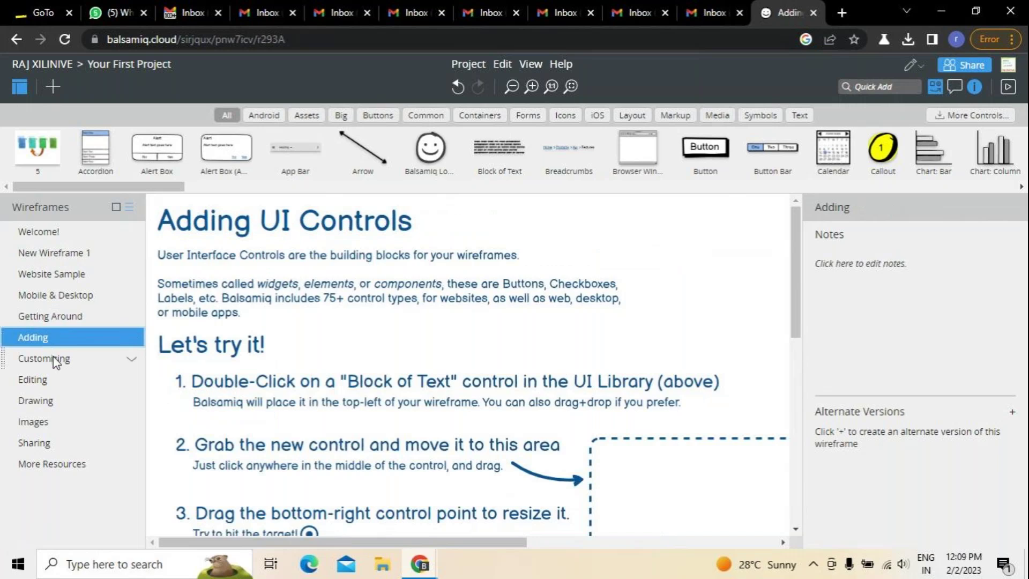
pyautogui.click(53, 358)
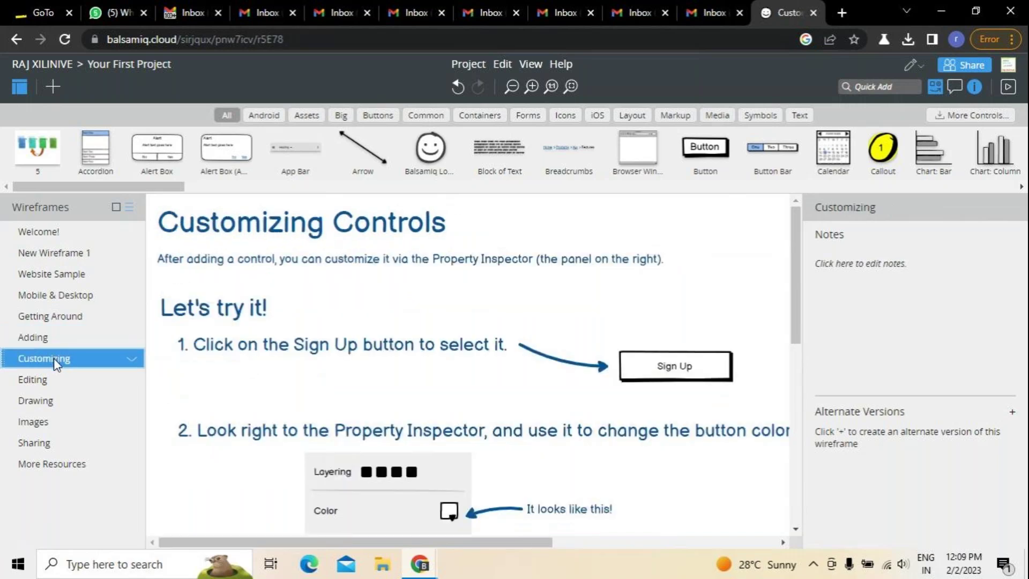
pyautogui.click(54, 317)
pyautogui.click(59, 294)
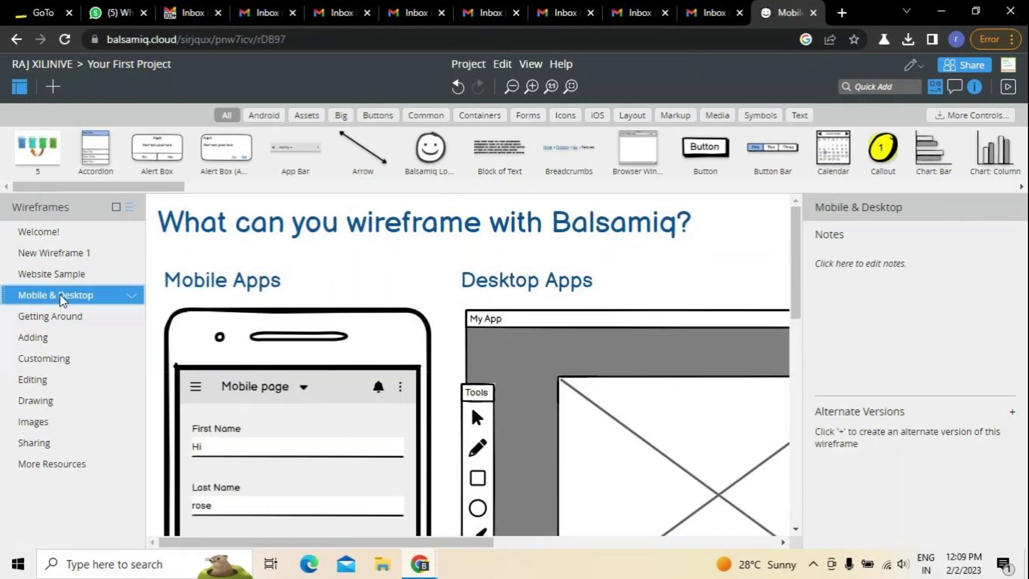
# Compare the Welcome! banking mockup with New Wireframe 1, Website Sample and Mobile & Desktop, ending on Welcome!
pyautogui.click(38, 234)
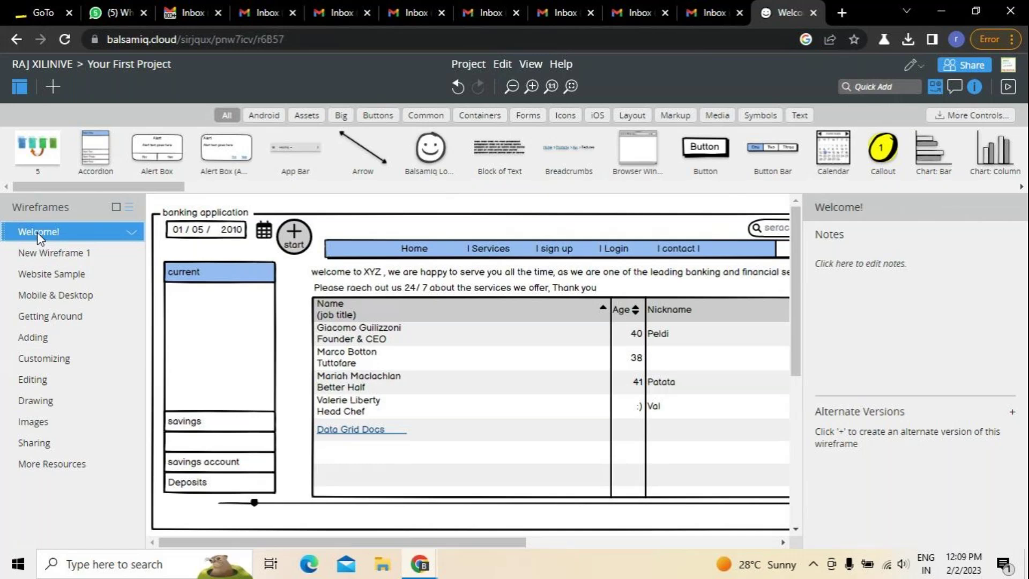
pyautogui.click(56, 259)
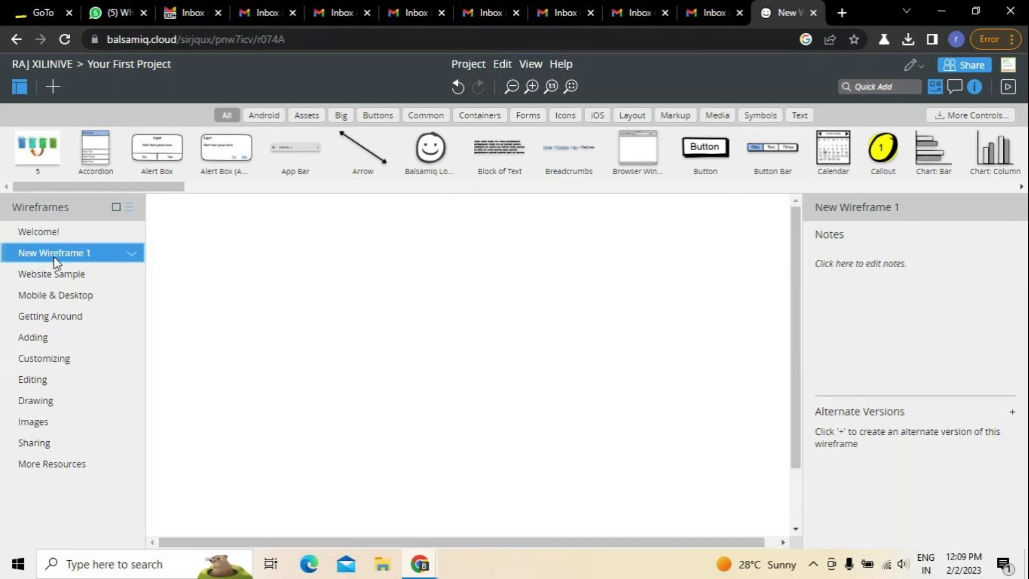
pyautogui.click(56, 234)
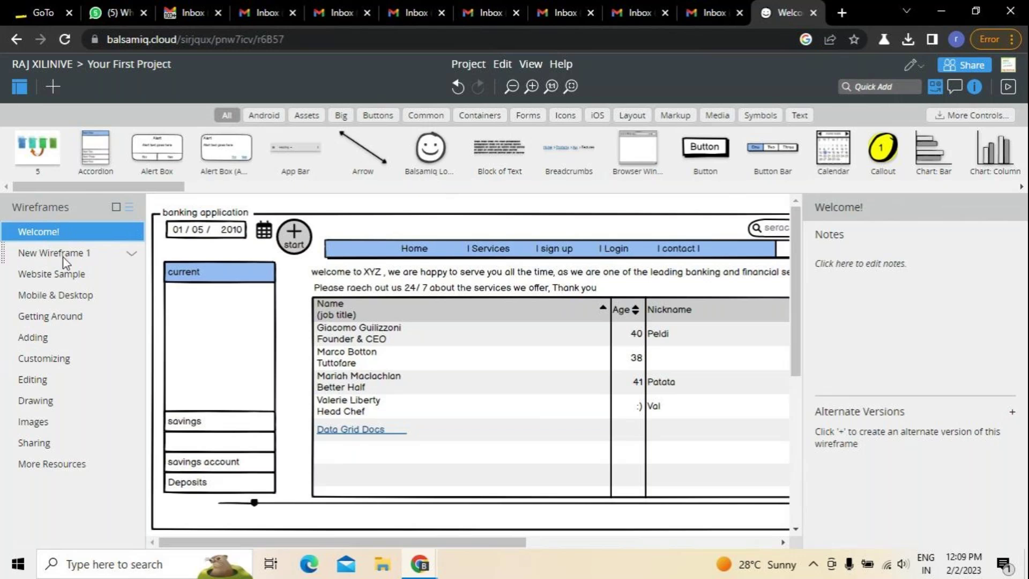
pyautogui.click(62, 256)
pyautogui.click(71, 275)
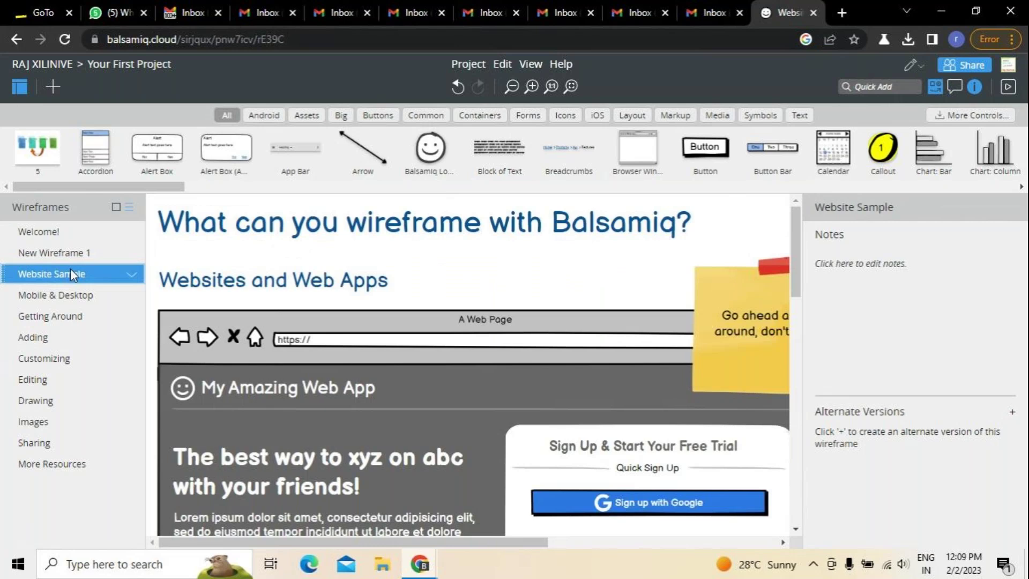
pyautogui.click(76, 297)
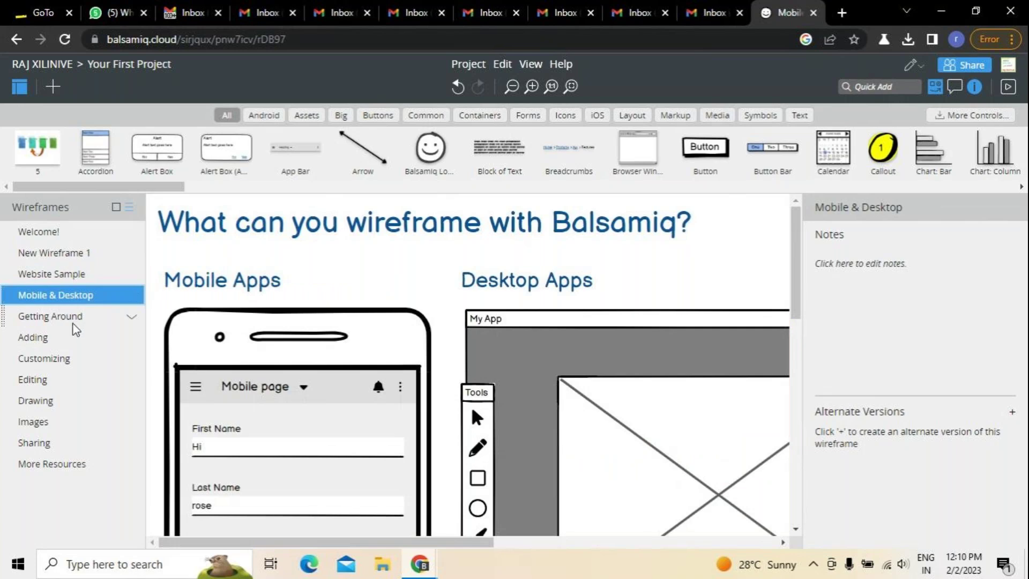
pyautogui.click(64, 261)
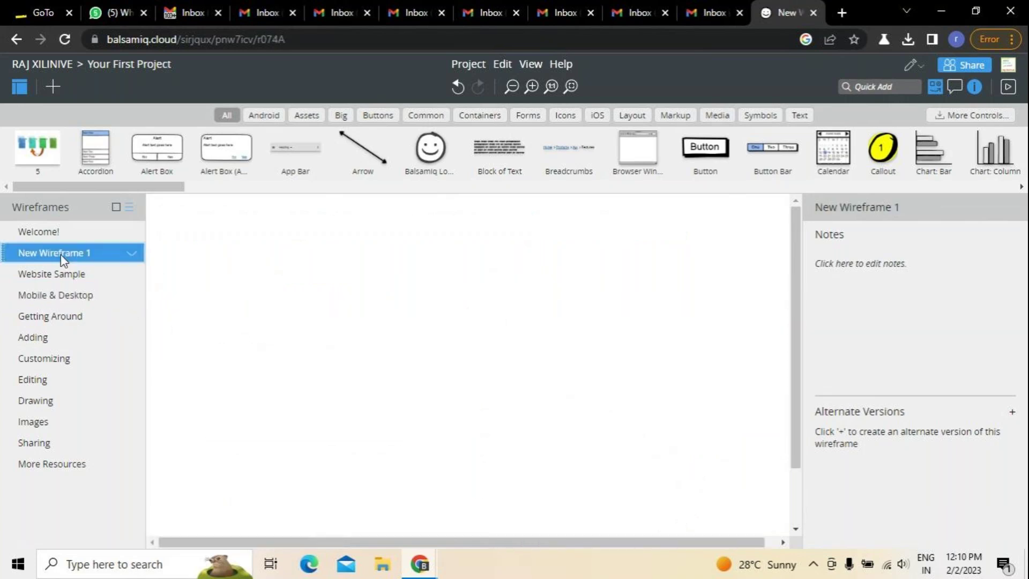
pyautogui.click(25, 231)
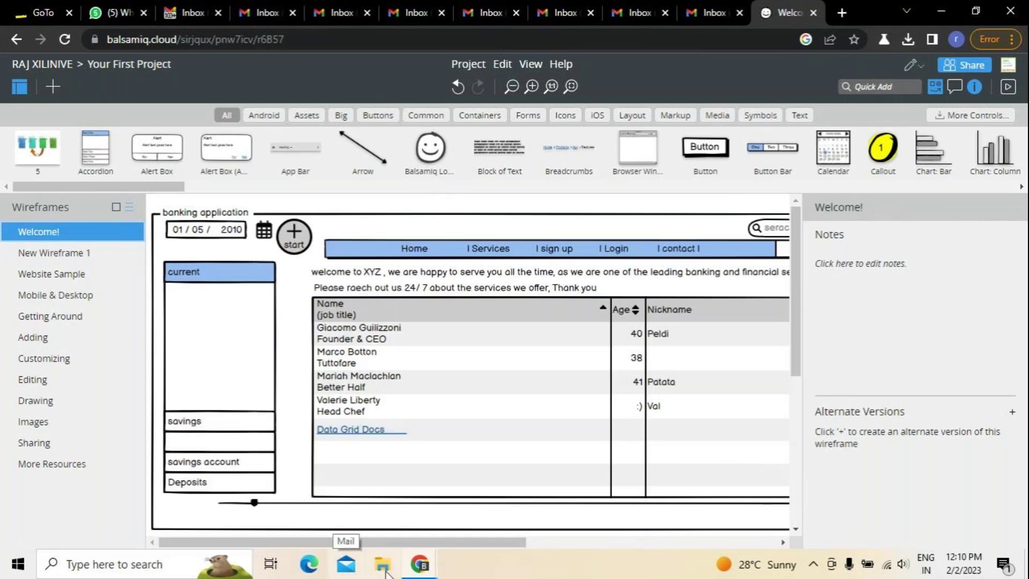
# Switch to the GoTo meeting window and close it.
pyautogui.moveTo(420, 563)
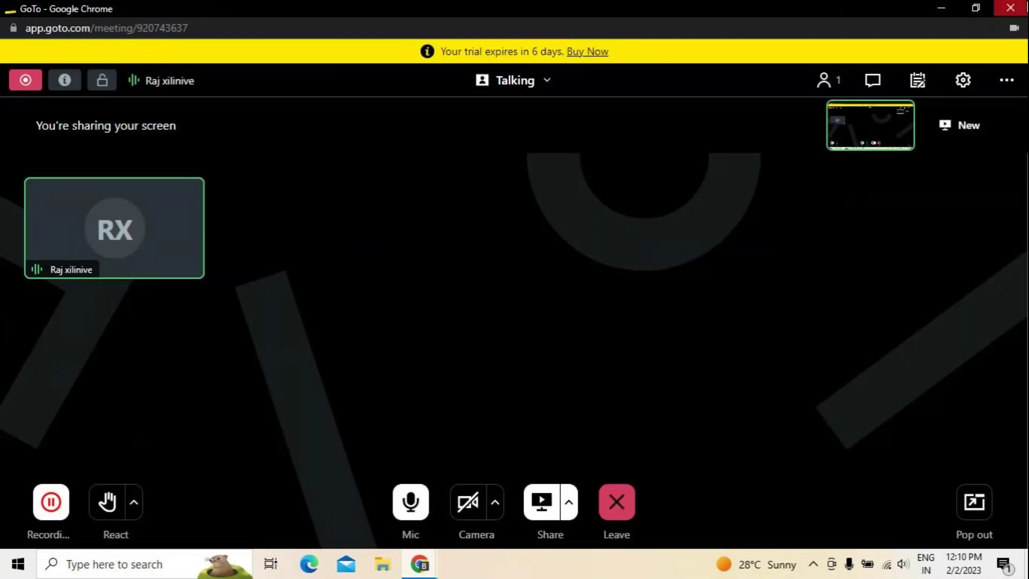
pyautogui.click(1010, 8)
pyautogui.click(586, 111)
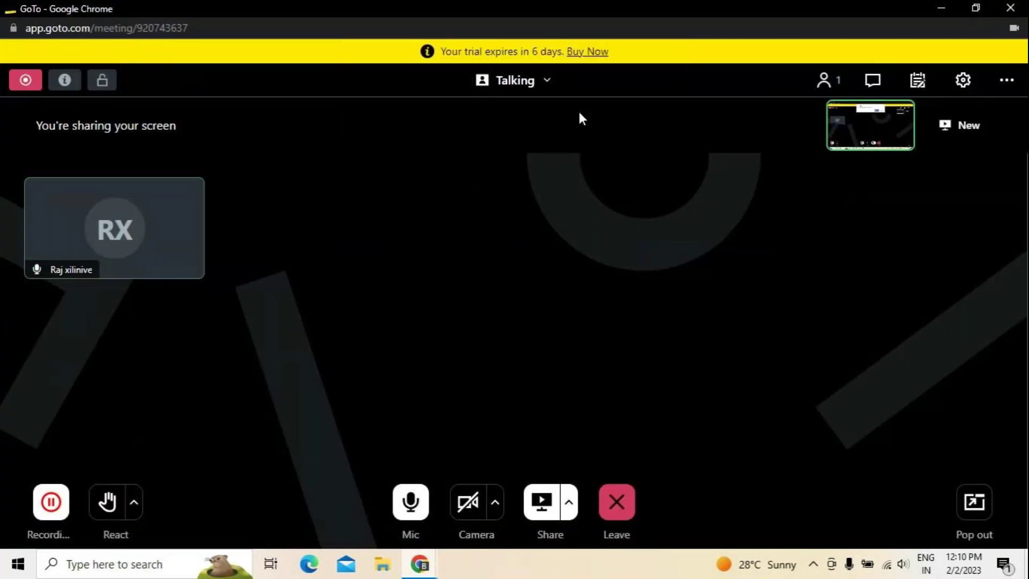